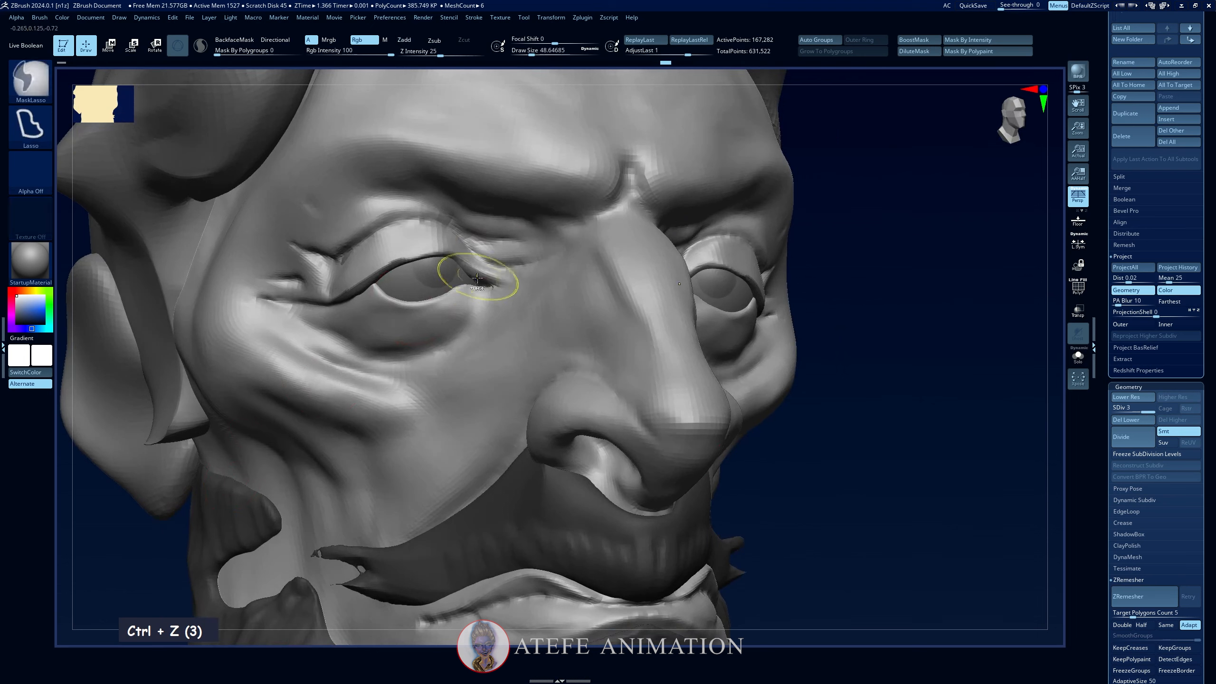
Lasso-mask both upper eyelids, clear the eye openings and lower lids from the mask, and make the masked area a polygroup.
{"action": "left_click", "coordinate": [480, 284], "text": "ctrl"}
{"action": "mouse_move", "coordinate": [515, 278]}
{"action": "left_mouse_down", "text": "ctrl"}
{"action": "mouse_move", "coordinate": [476, 238]}
{"action": "mouse_move", "coordinate": [421, 210]}
{"action": "mouse_move", "coordinate": [345, 211]}
{"action": "mouse_move", "coordinate": [295, 233]}
{"action": "mouse_move", "coordinate": [259, 273]}
{"action": "mouse_move", "coordinate": [274, 292]}
{"action": "left_mouse_up", "text": "ctrl"}
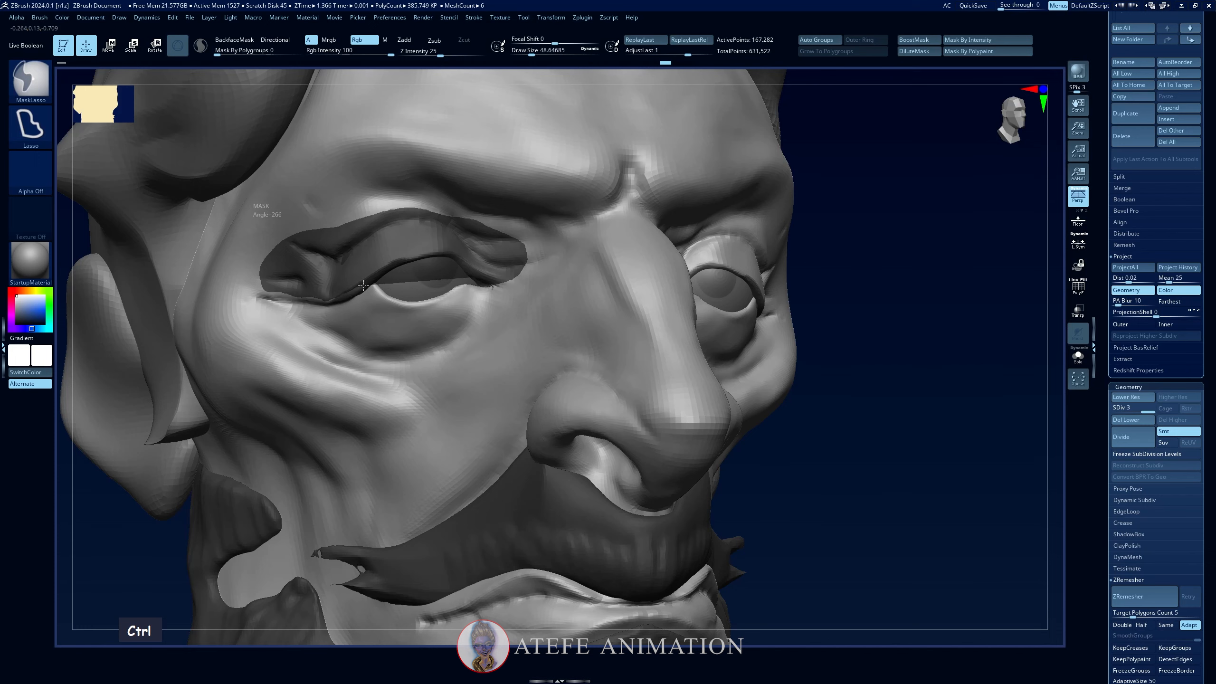
{"action": "left_click_drag", "start_coordinate": [387, 274], "coordinate": [479, 285], "text": "ctrl"}
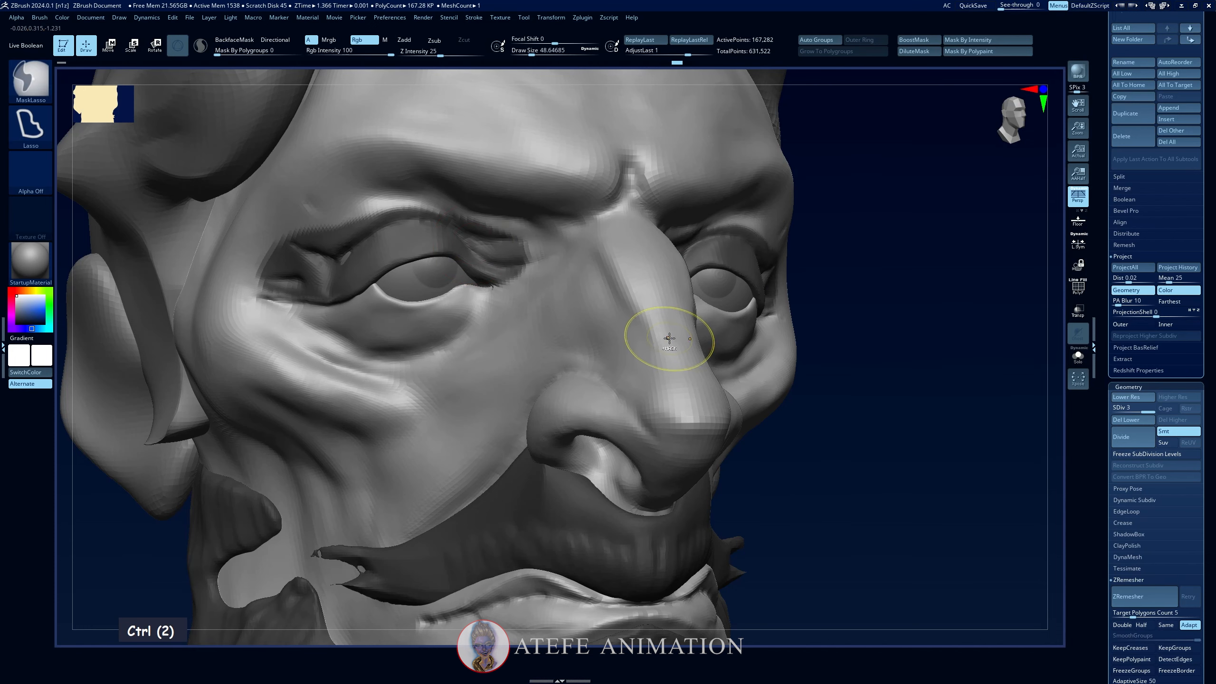
{"action": "key", "text": "ctrl+w"}
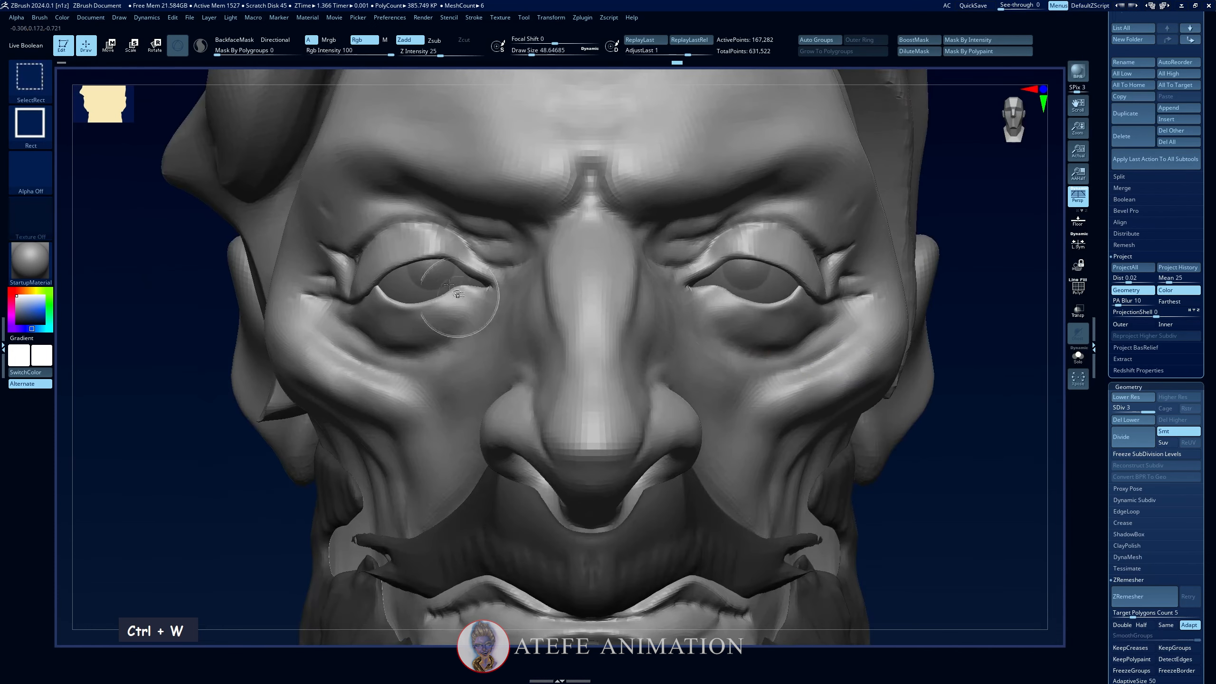
Isolate the upper eyelid polygroup, mask it, and show the whole head again with only the upper eyelids masked.
{"action": "left_click", "coordinate": [450, 293], "text": "ctrl+shift"}
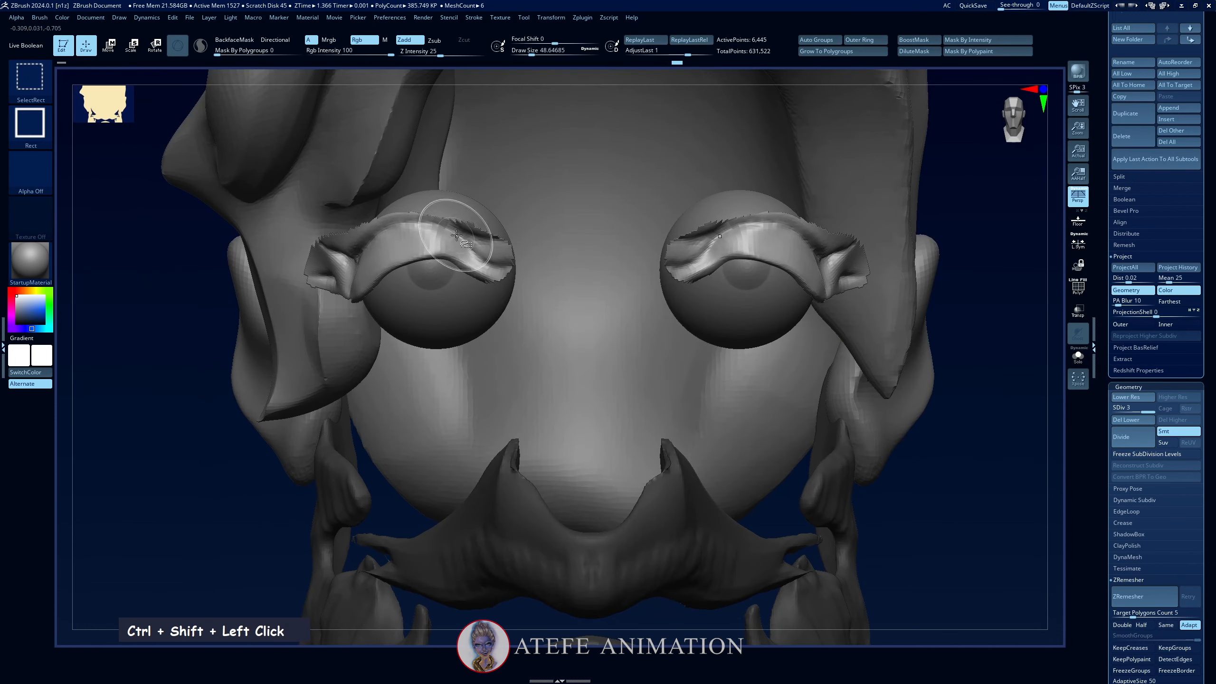
{"action": "left_click", "coordinate": [189, 516], "text": "ctrl+shift"}
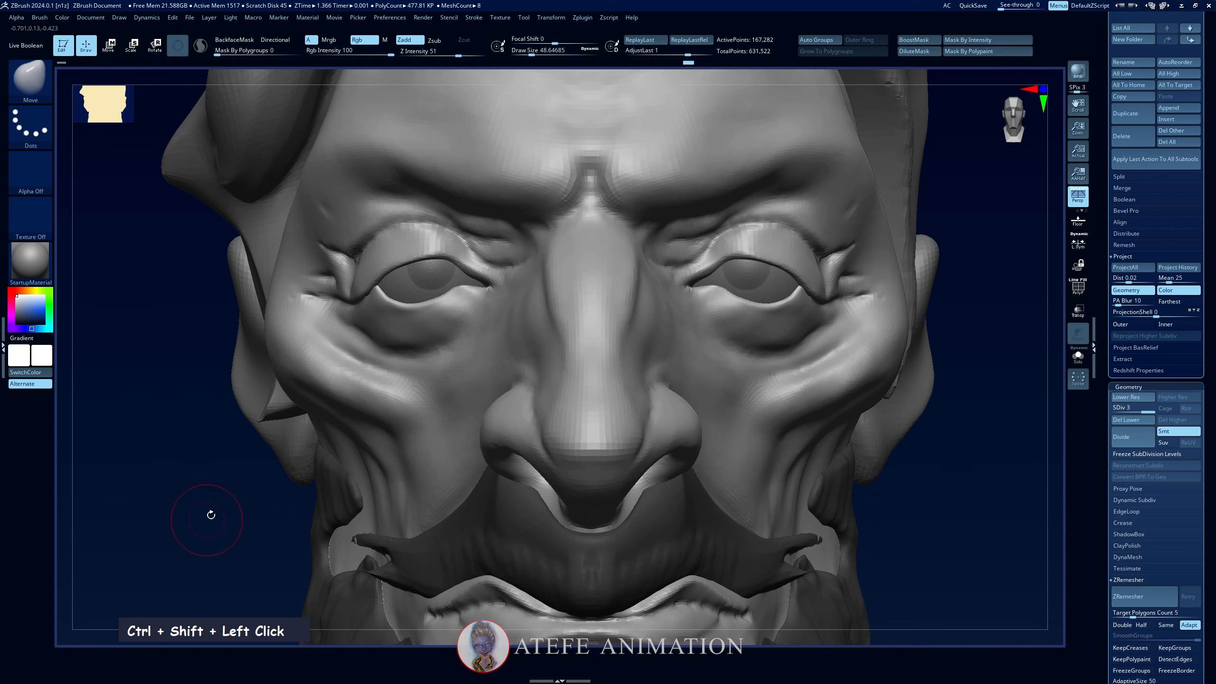
{"action": "left_click", "coordinate": [366, 336], "text": "ctrl+shift"}
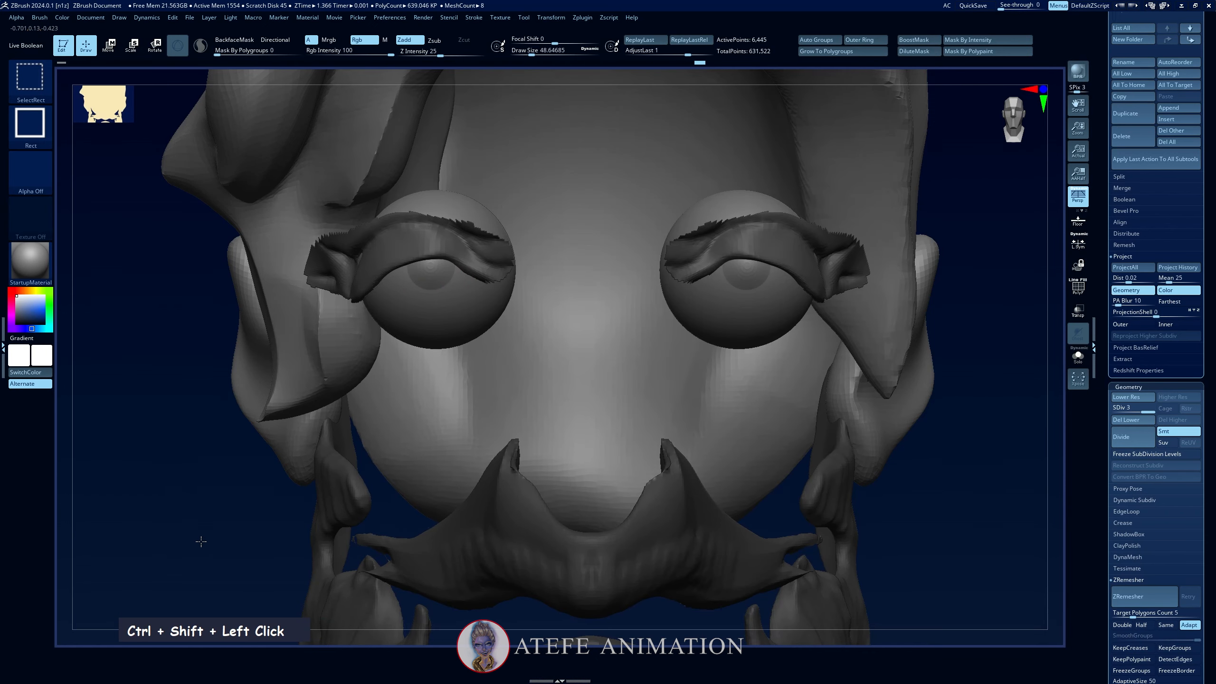
{"action": "left_click", "coordinate": [236, 475], "text": "ctrl+shift"}
{"action": "left_click", "coordinate": [220, 429], "text": "ctrl"}
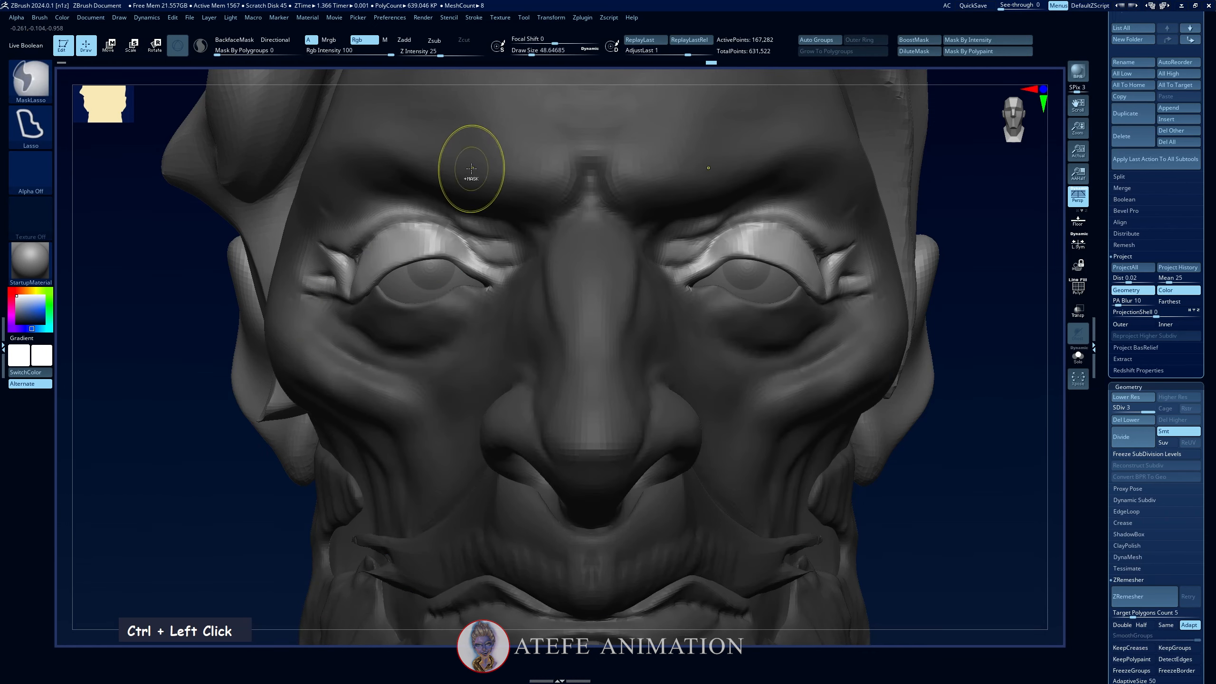
{"action": "left_click", "coordinate": [166, 520], "text": "ctrl"}
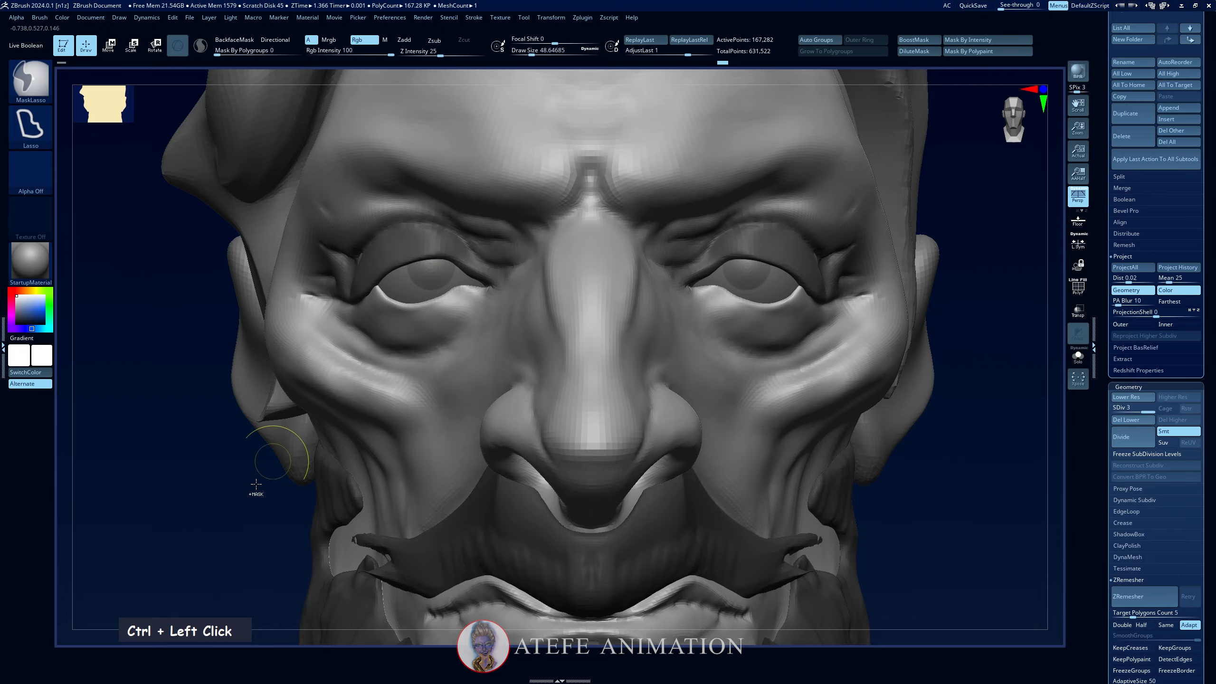
Adjust the lower eyelids around the masked upper lids using the Move brush at a draw size of about 87.
{"action": "left_click", "coordinate": [197, 562], "text": "alt"}
{"action": "left_click", "coordinate": [266, 456], "text": "alt"}
{"action": "key", "text": "space"}
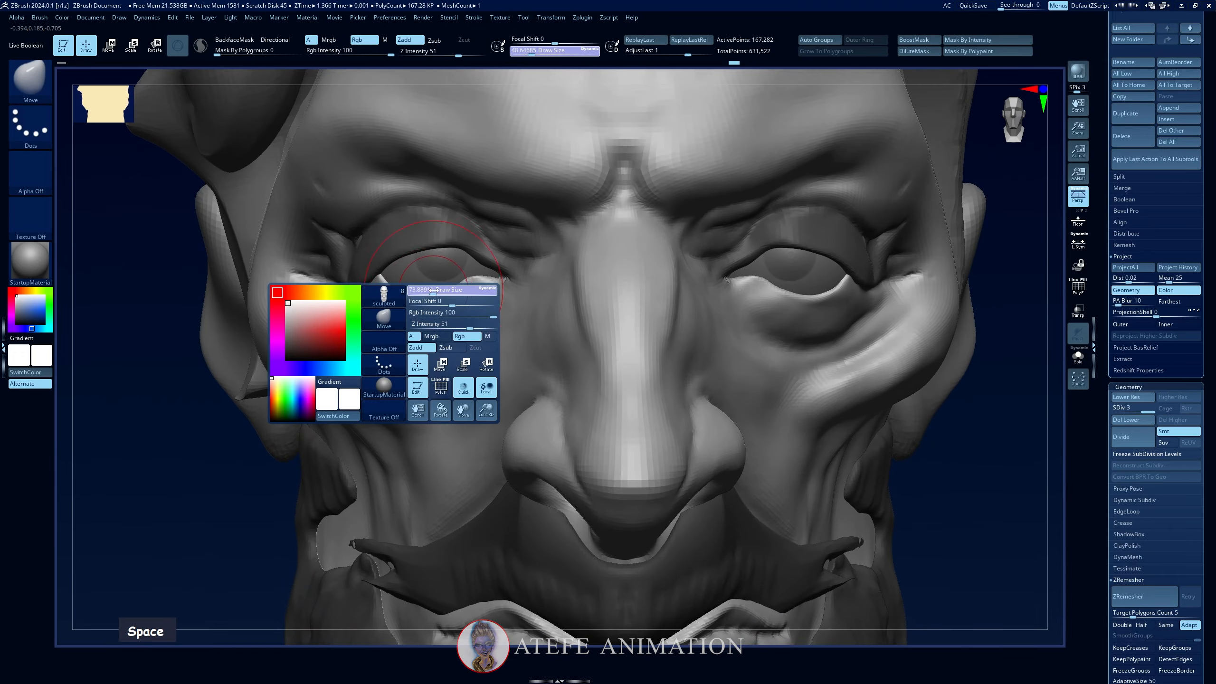
{"action": "left_click", "coordinate": [413, 291], "text": "alt"}
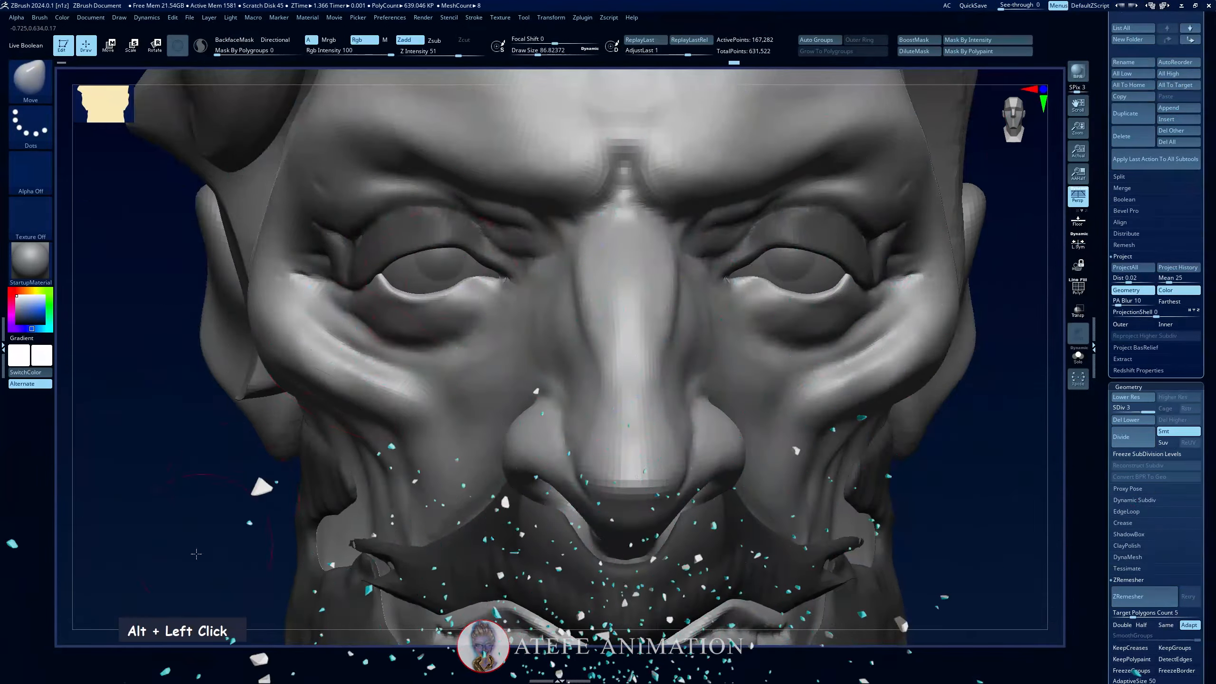
{"action": "left_click_drag", "start_coordinate": [406, 286], "coordinate": [404, 284]}
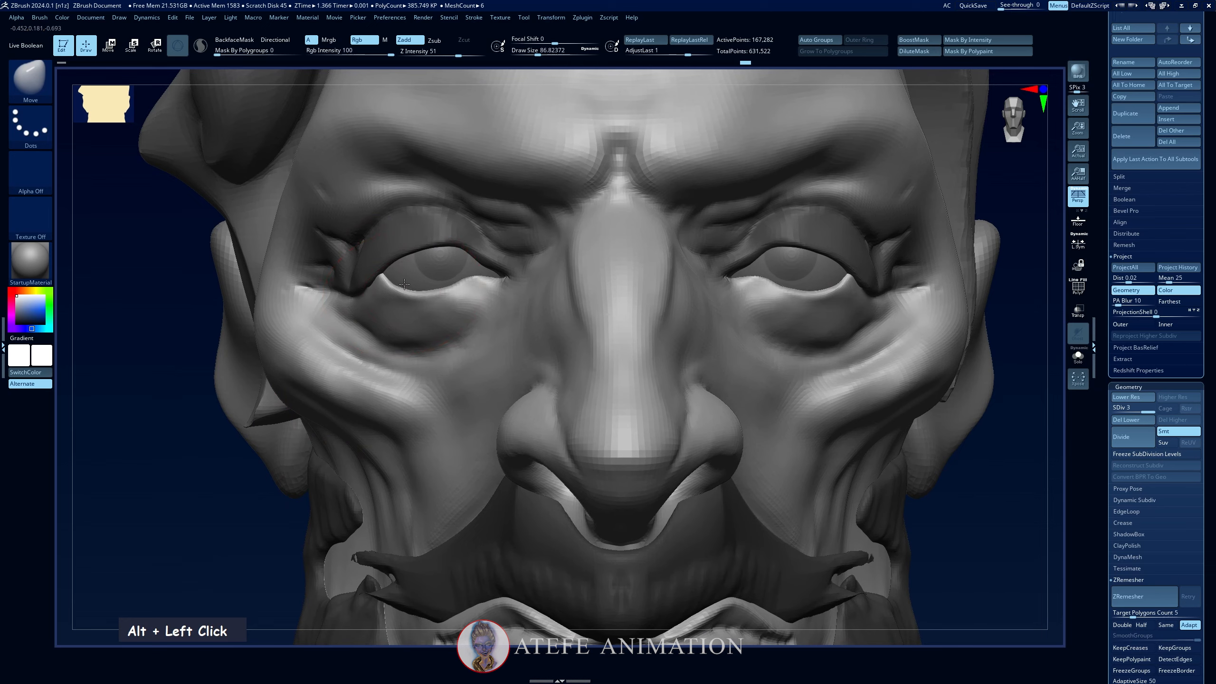
Check the portrait reference in Photoshop, return to ZBrush, and refine the lower eyelids with the Move brush at draw size about 77.
{"action": "key", "text": "alt+Tab"}
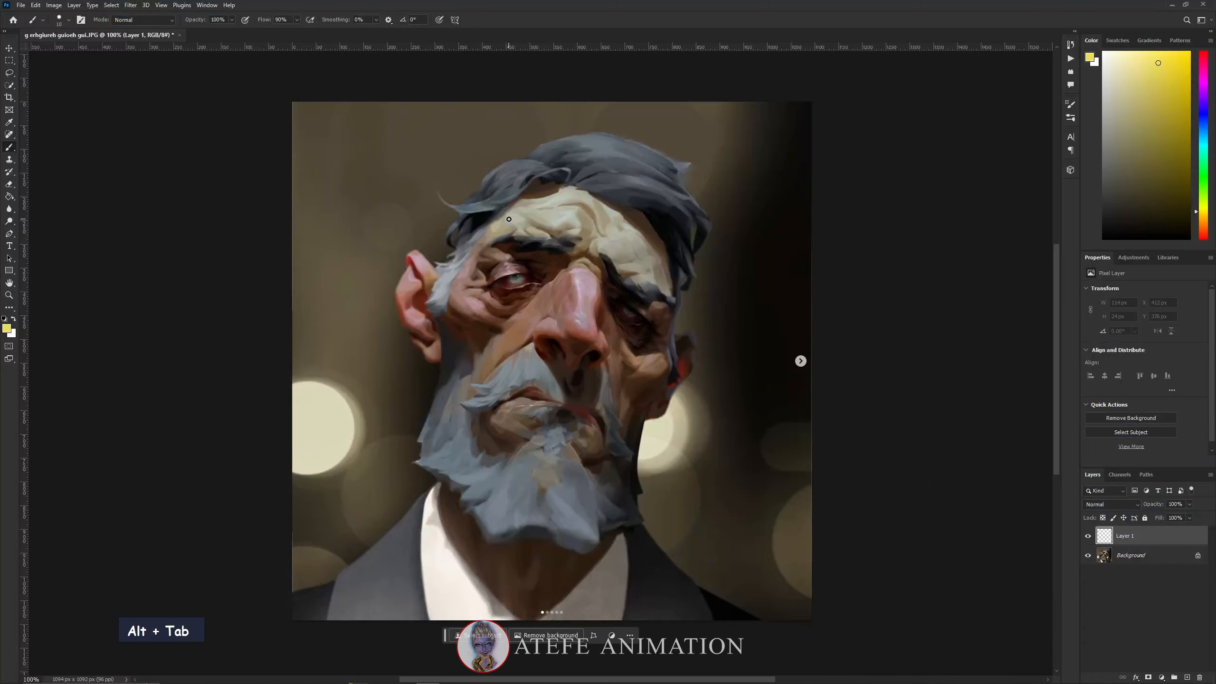
{"action": "key", "text": "alt+Tab"}
{"action": "key", "text": "space"}
{"action": "left_click_drag", "start_coordinate": [421, 285], "coordinate": [415, 285]}
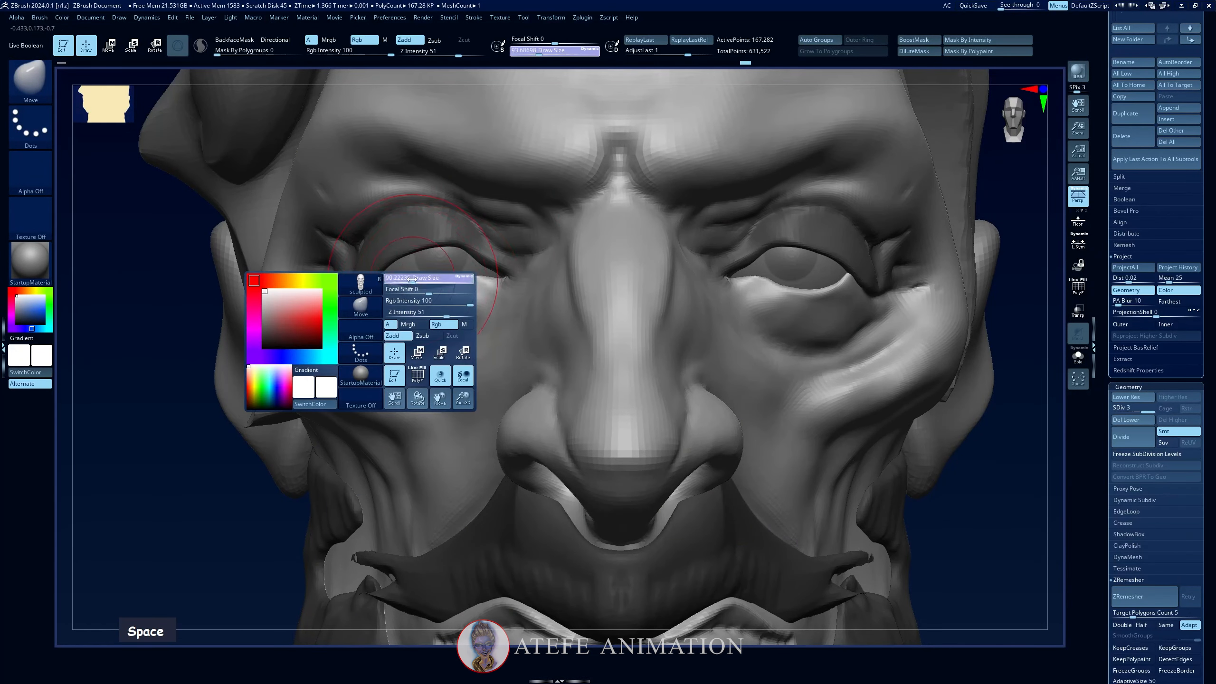
{"action": "double_click", "coordinate": [456, 282]}
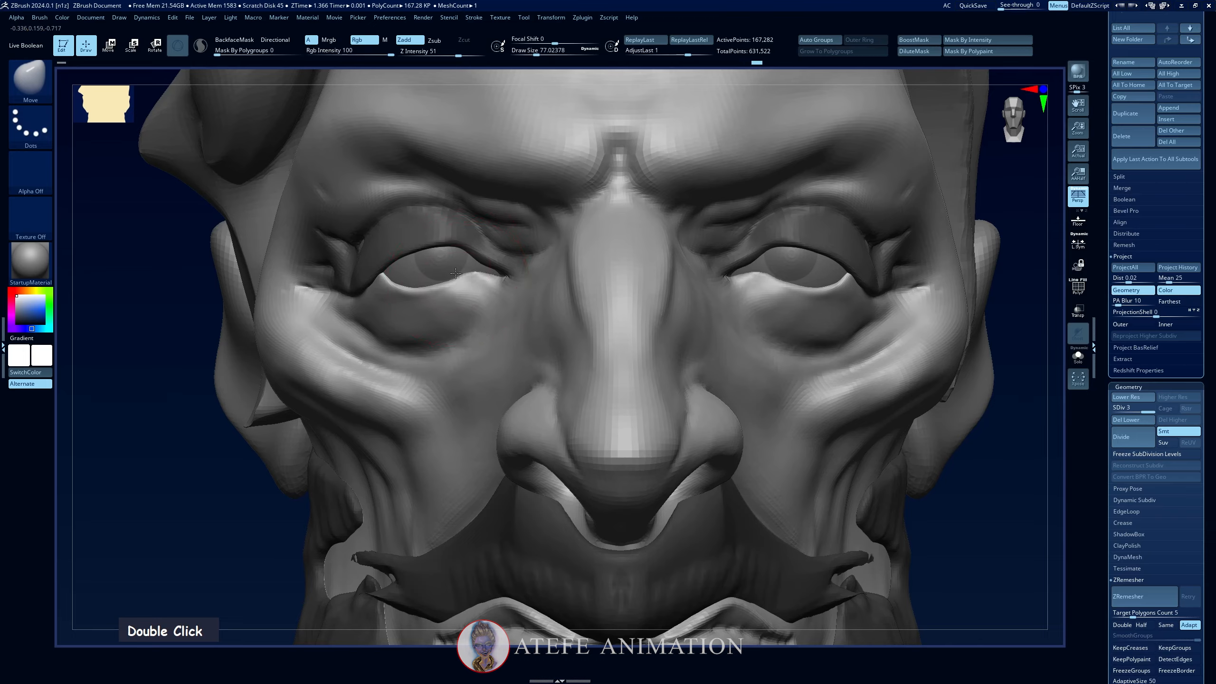
Compare the eye with the Photoshop portrait, return to ZBrush, and adjust the eyelid edge with the Move brush at draw size about 41.
{"action": "key", "text": "alt+Tab"}
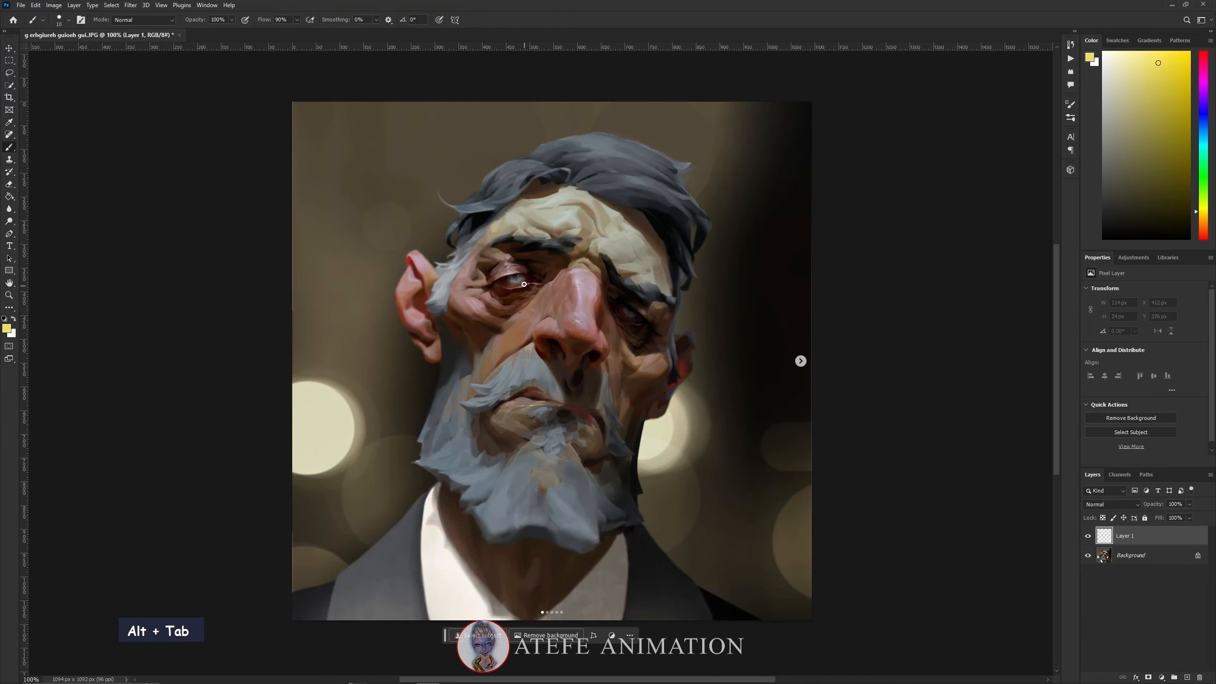
{"action": "key", "text": "alt+Tab"}
{"action": "left_click", "coordinate": [454, 285], "text": "alt"}
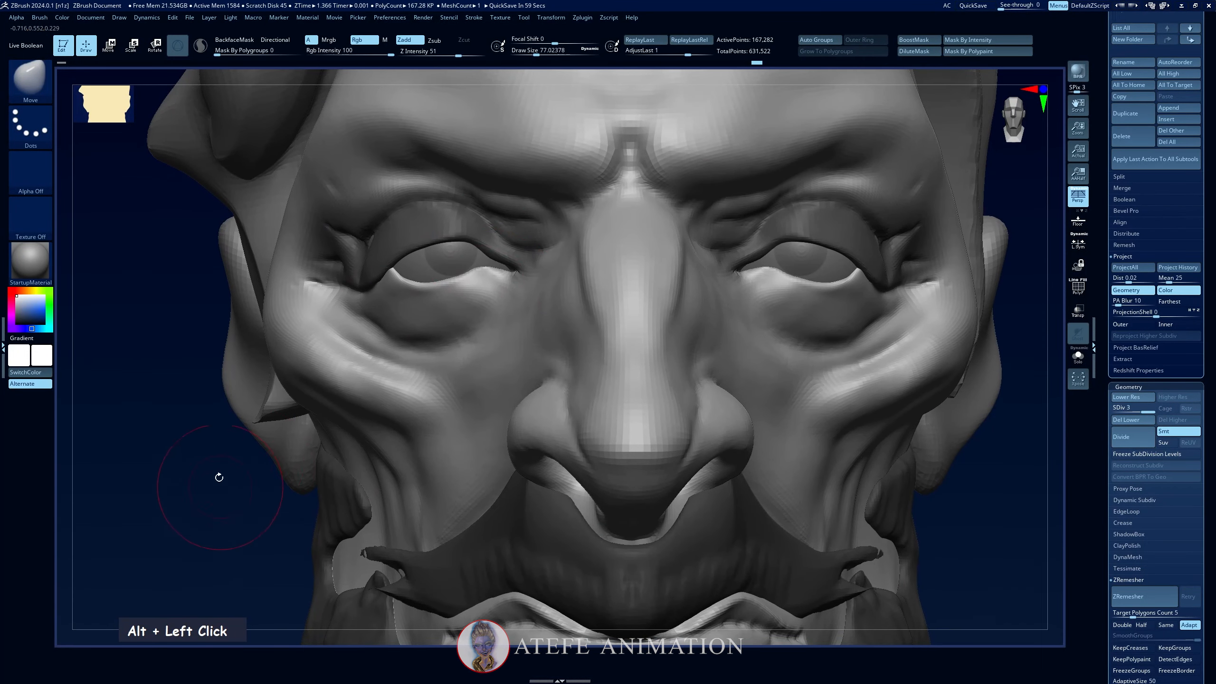
{"action": "key", "text": "space"}
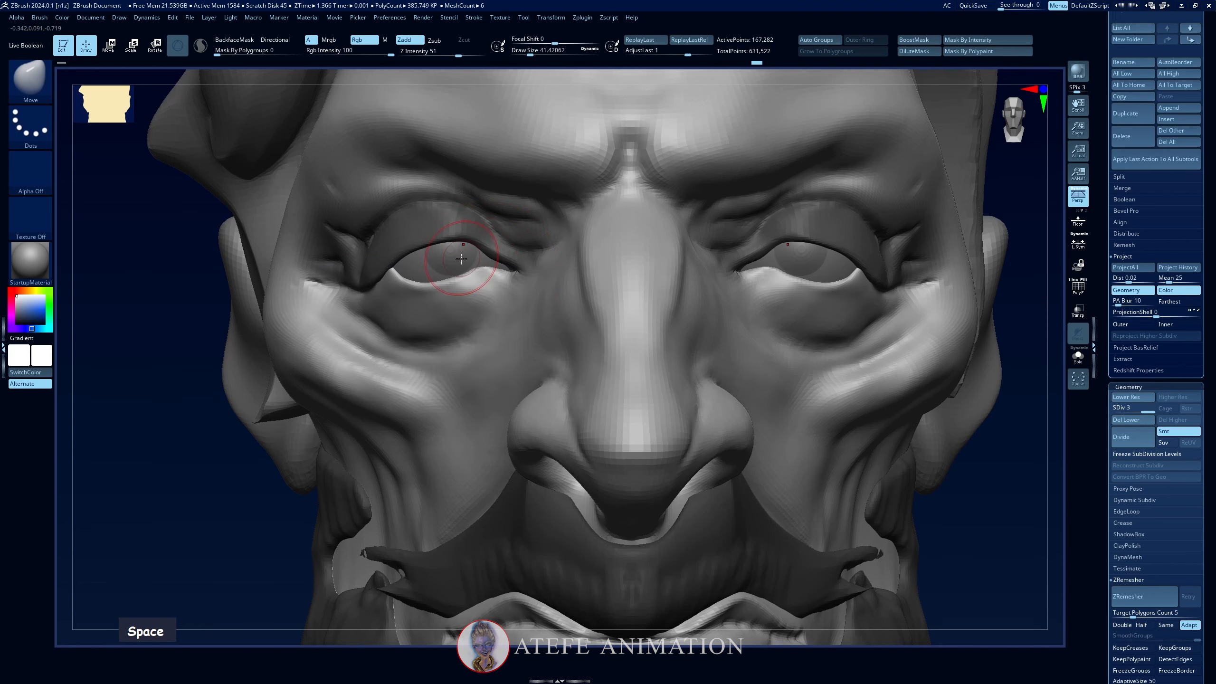
{"action": "left_click", "coordinate": [471, 267], "text": "alt"}
Select the eyeball subtool PM3D_Sphere3D_2 and nudge the eyeball slightly upward and outward inside its socket.
{"action": "key", "text": "n"}
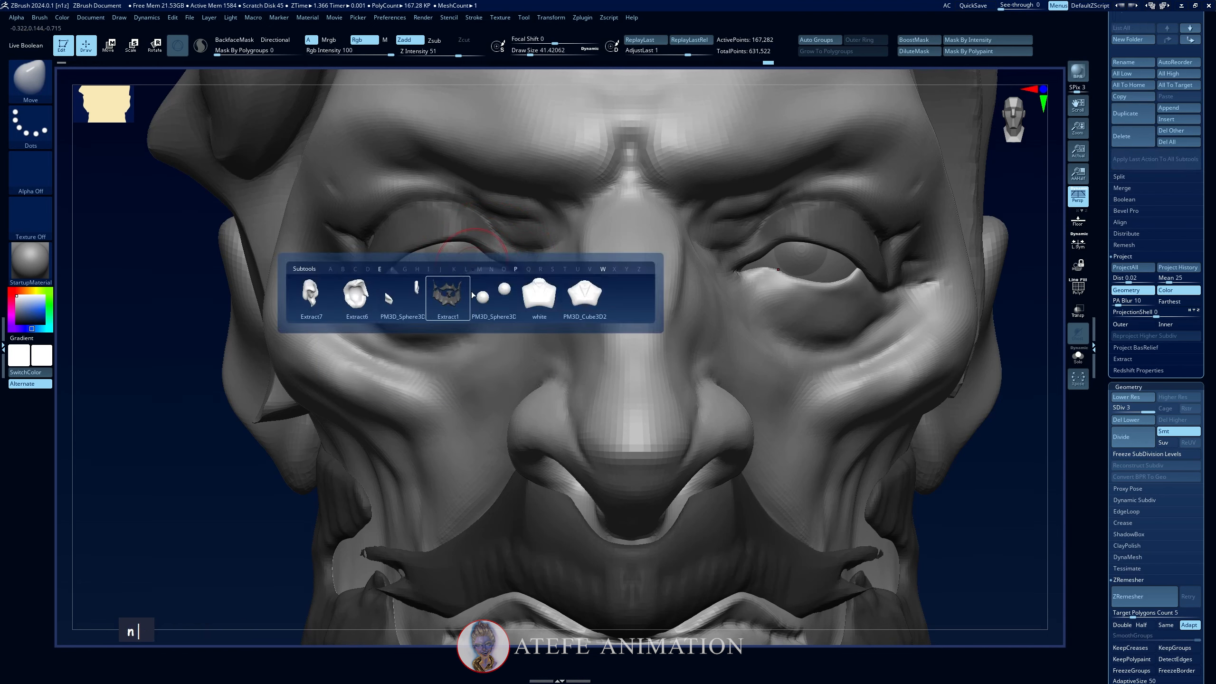
{"action": "left_click", "coordinate": [532, 268]}
{"action": "key", "text": "w"}
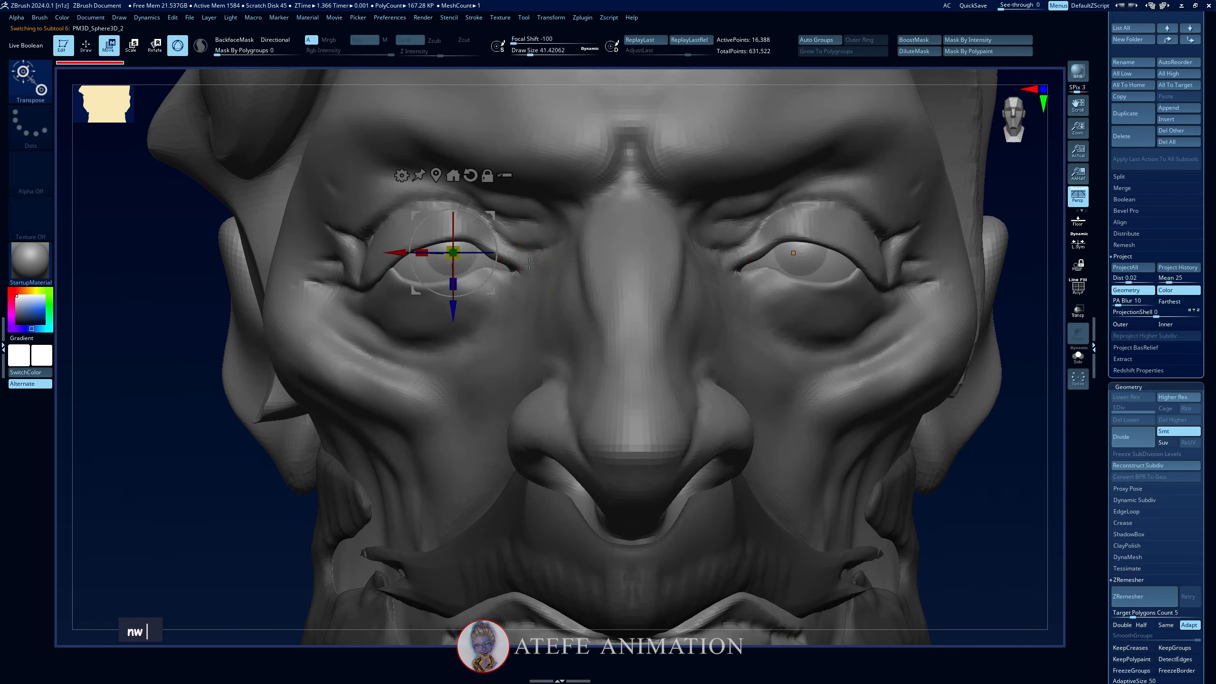
{"action": "left_click_drag", "start_coordinate": [454, 303], "coordinate": [455, 305]}
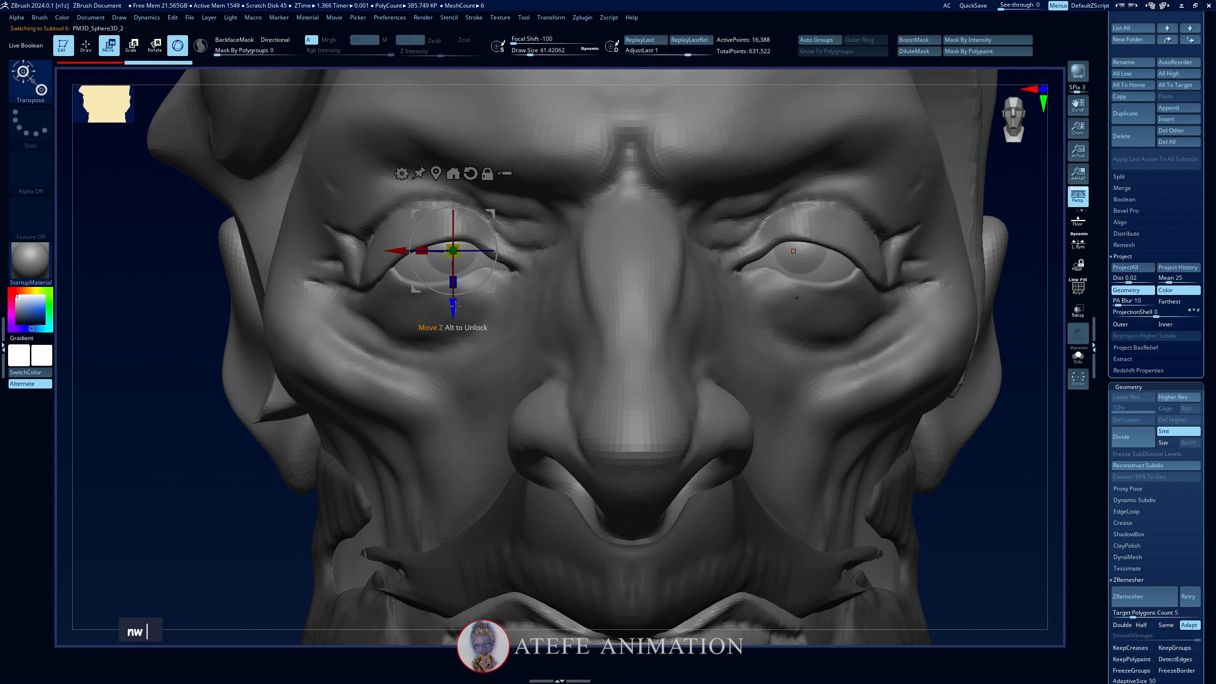
{"action": "left_click", "coordinate": [458, 254]}
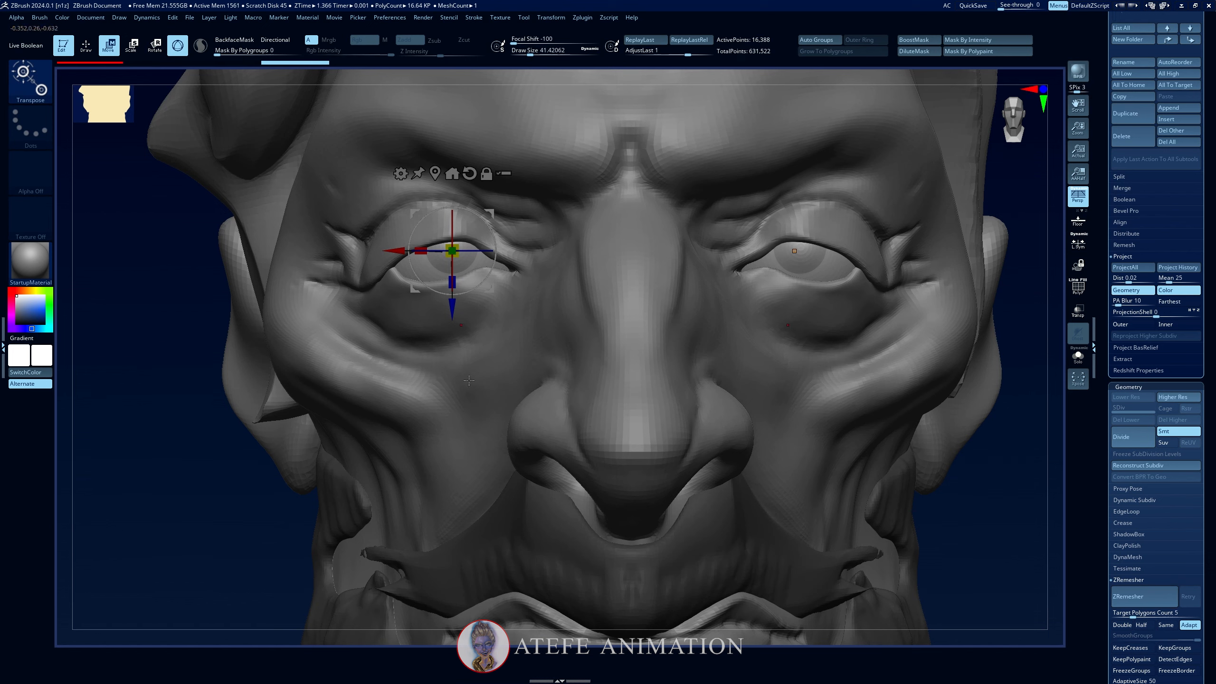
{"action": "key", "text": "q"}
Open the Modify Topology options in the eyeball subtool's geometry settings.
{"action": "scroll", "coordinate": [1204, 442], "scroll_direction": "down", "scroll_amount": 10}
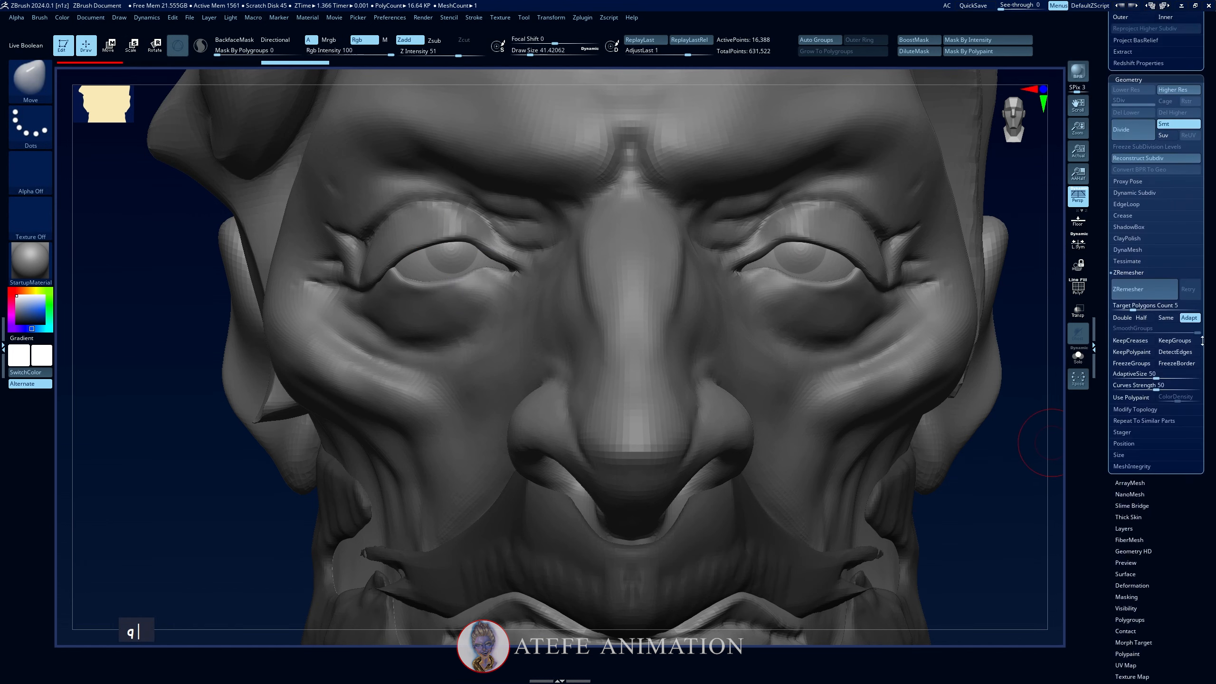
{"action": "left_click", "coordinate": [1157, 366], "text": "shift"}
{"action": "left_click", "coordinate": [1156, 366], "text": "shift"}
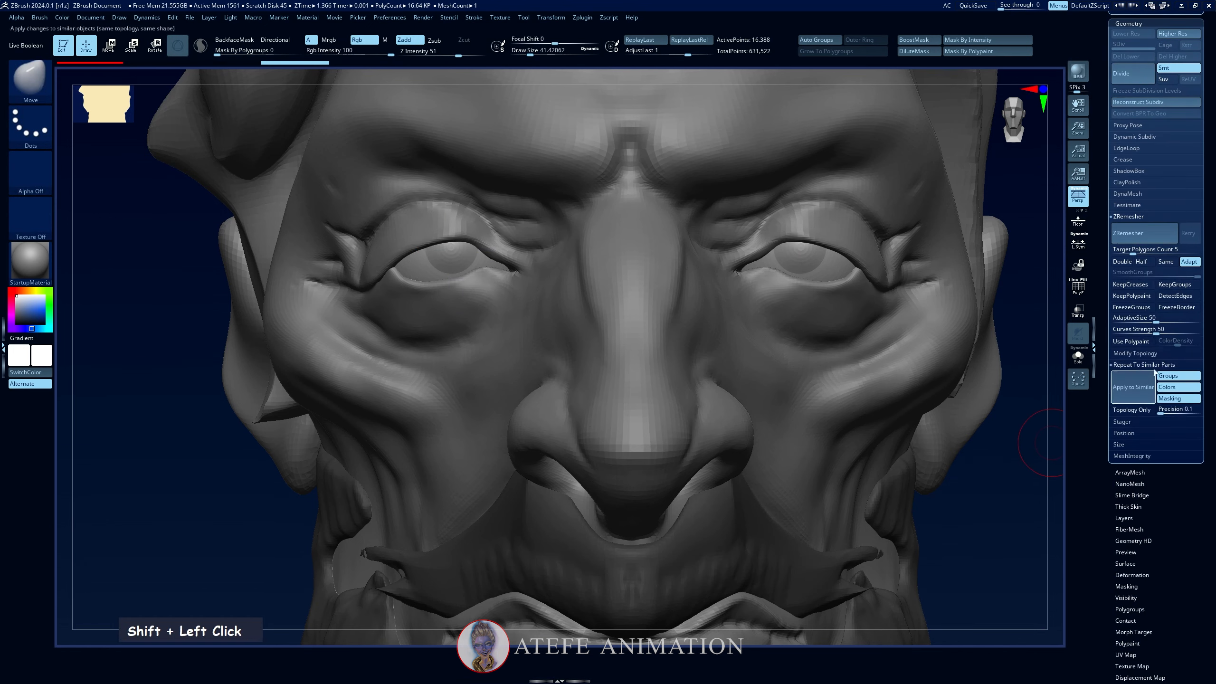
{"action": "left_click", "coordinate": [1141, 354]}
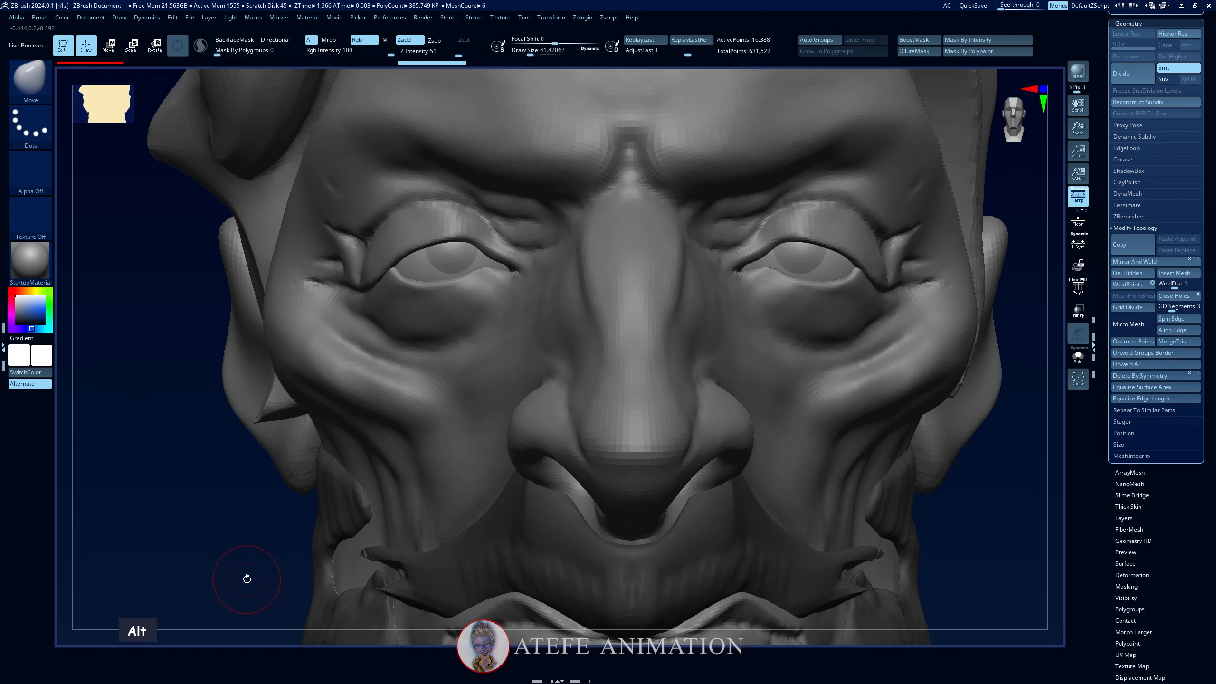
Check the eye placement against the Photoshop portrait, return to ZBrush, and move the eyeball slightly outward along the X axis.
{"action": "key", "text": "alt+Tab"}
{"action": "key", "text": "alt+Tab"}
{"action": "key", "text": "alt+Tab"}
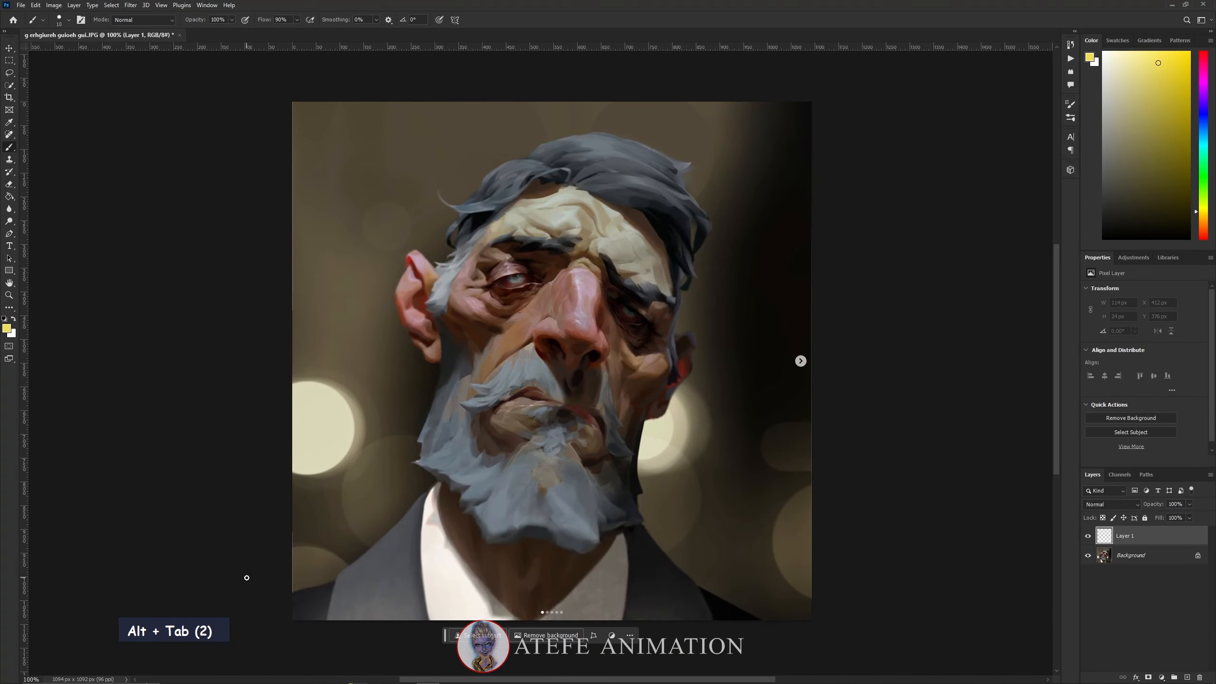
{"action": "key", "text": "alt+Tab"}
{"action": "key", "text": "w"}
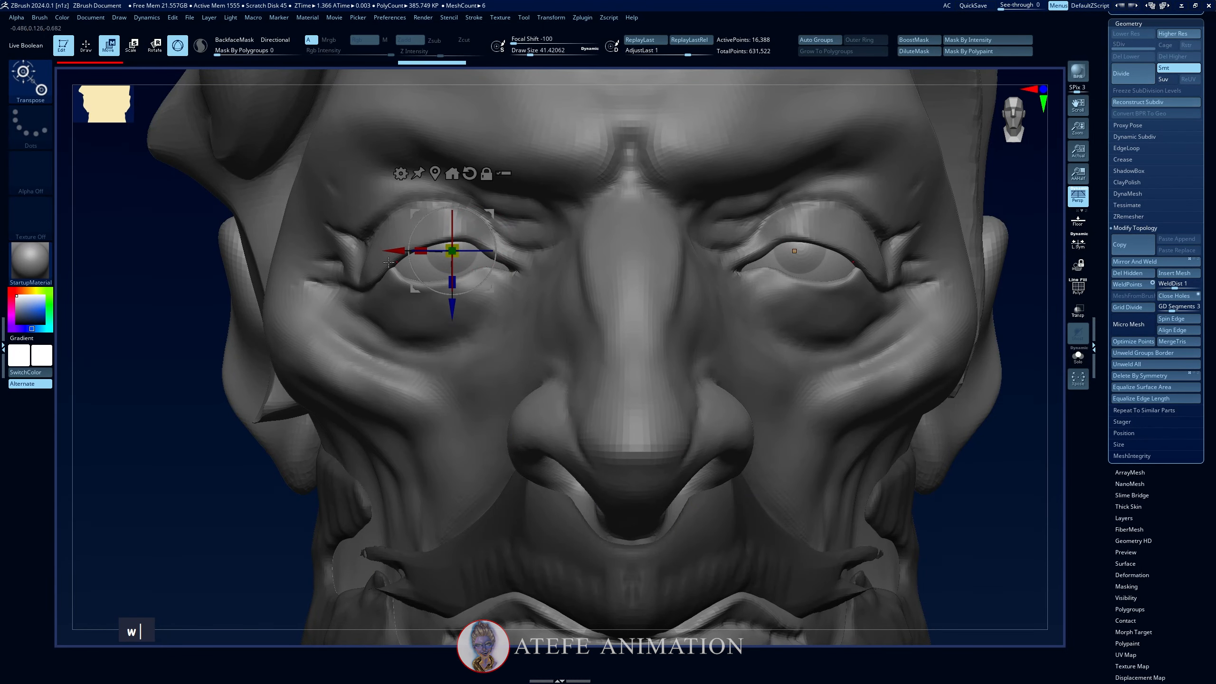
{"action": "left_click_drag", "start_coordinate": [398, 251], "coordinate": [393, 250]}
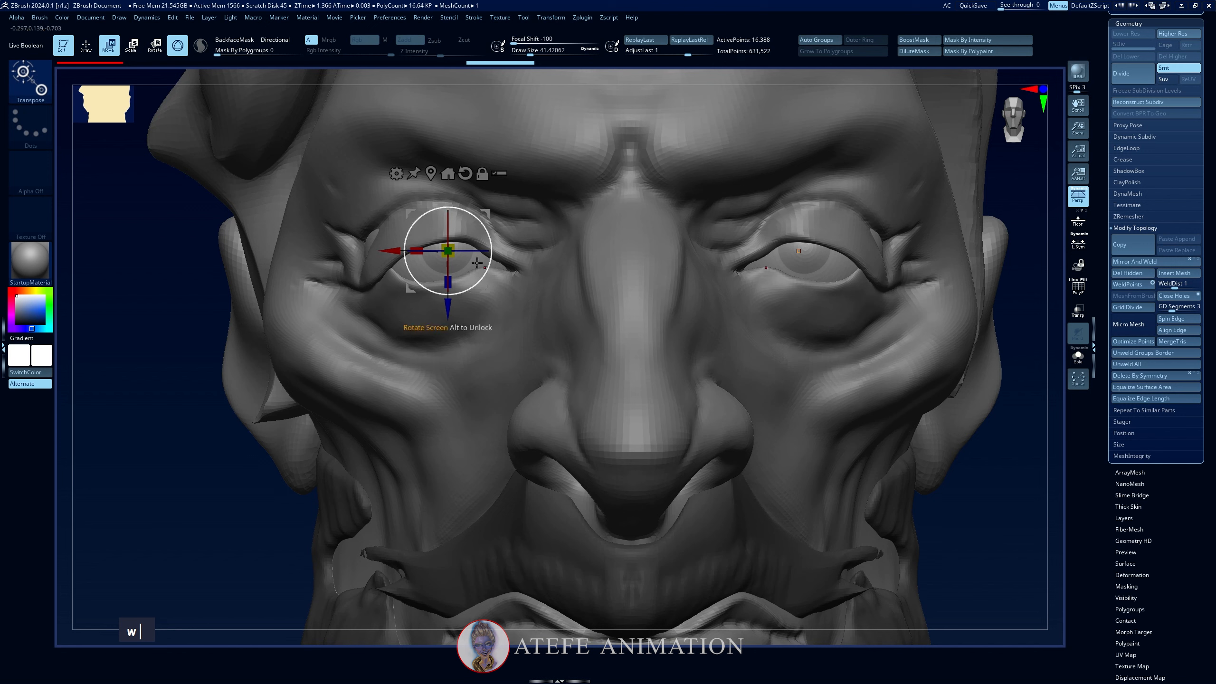
{"action": "key", "text": "q"}
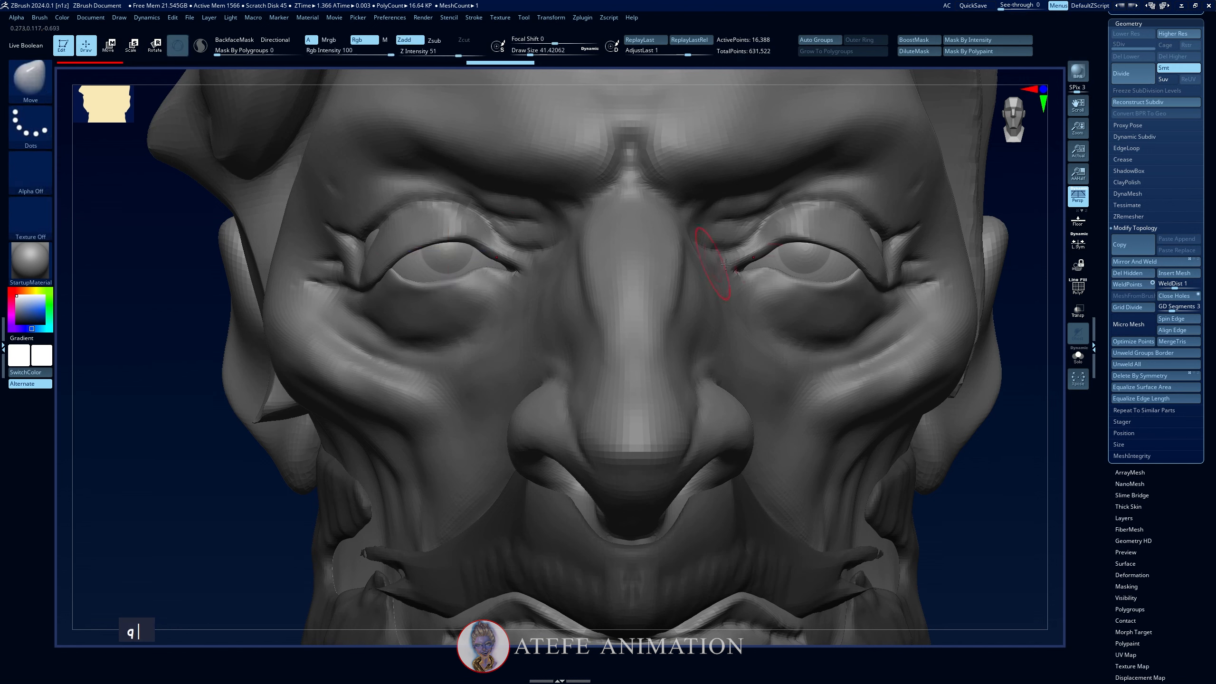
Apply Mirror And Weld to the eyeballs and run the Mirror deformation on them to match both sides.
{"action": "double_click", "coordinate": [1151, 262]}
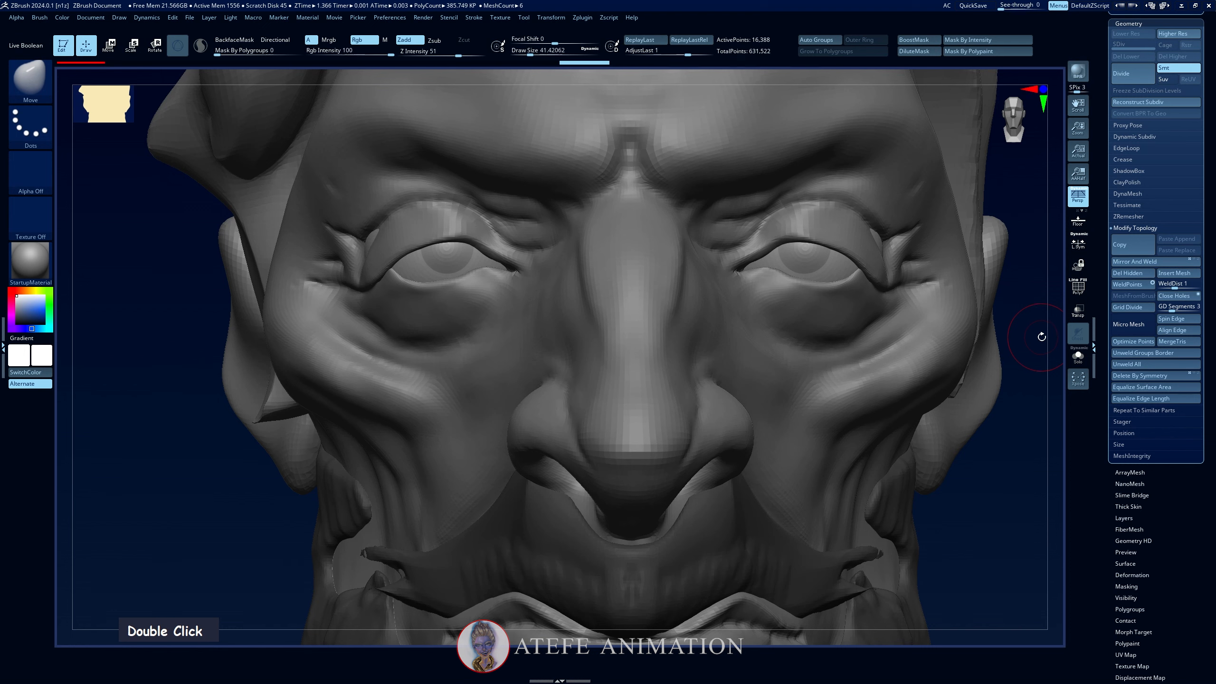
{"action": "left_click_drag", "start_coordinate": [1205, 502], "coordinate": [1194, 421]}
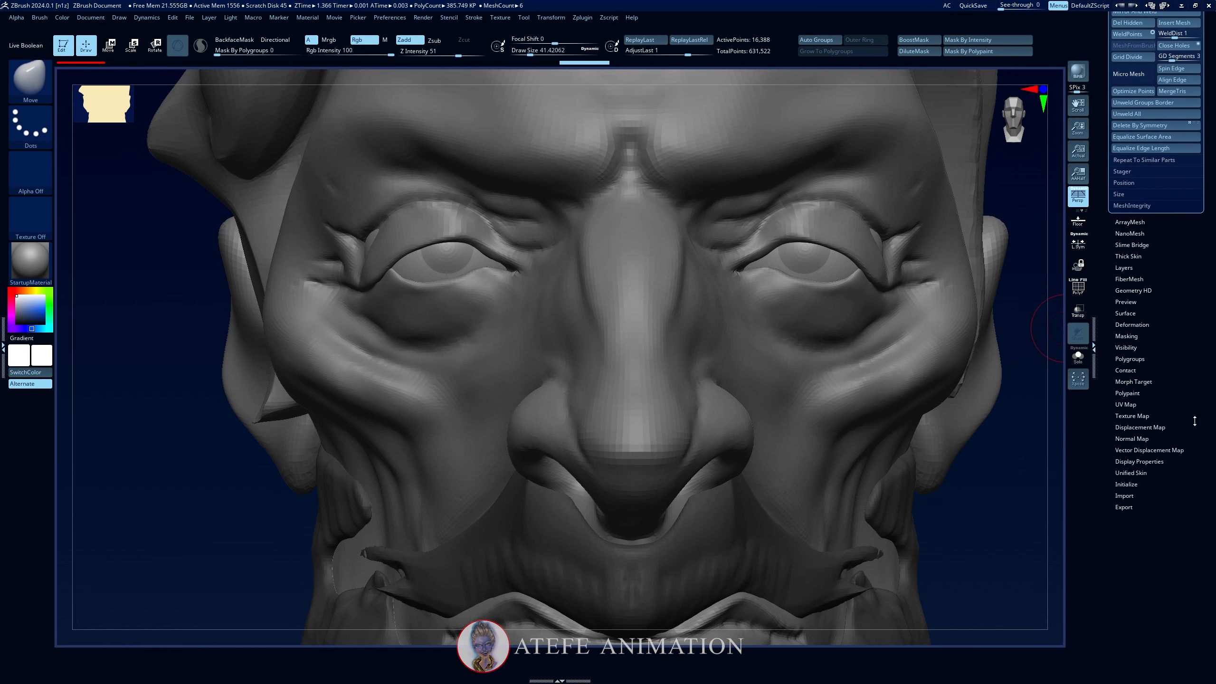
{"action": "left_click", "coordinate": [1144, 325], "text": "shift"}
{"action": "double_click", "coordinate": [1148, 285]}
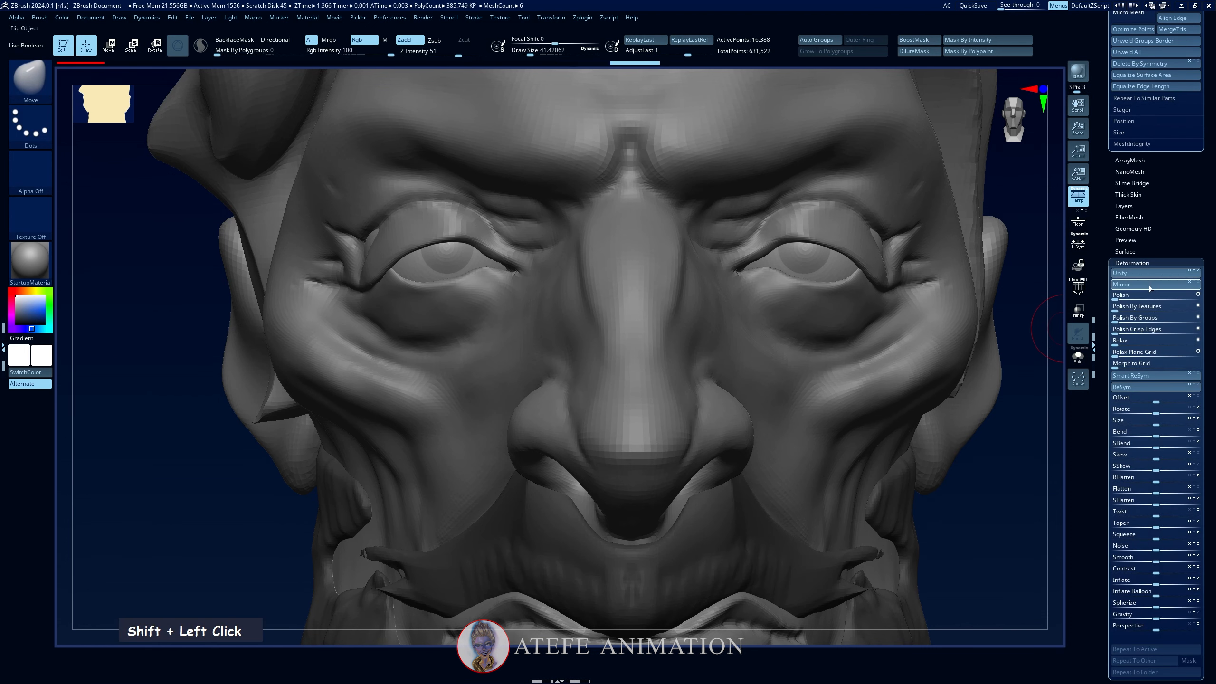
{"action": "mouse_move", "coordinate": [1028, 275]}
{"action": "left_mouse_down"}
{"action": "mouse_move", "coordinate": [1028, 304]}
{"action": "mouse_move", "coordinate": [1029, 280]}
{"action": "left_mouse_up"}
Compare the repositioned eyes with the painted portrait in Photoshop and return to ZBrush.
{"action": "key", "text": "alt+Tab"}
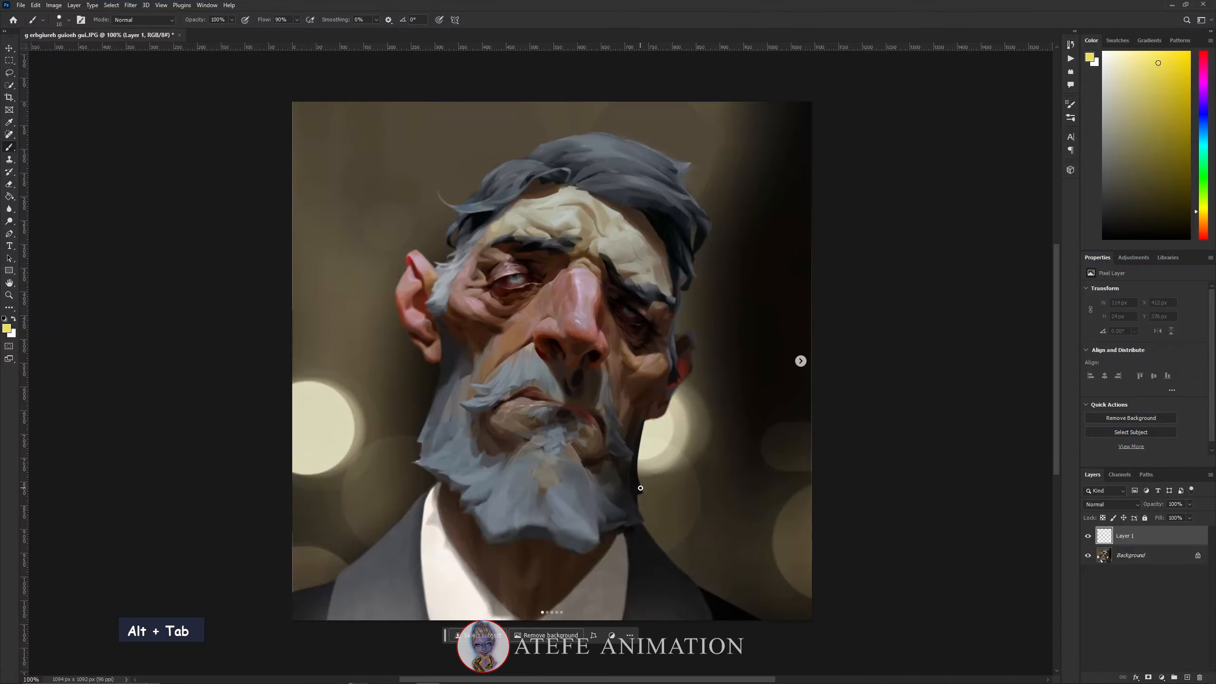
{"action": "key", "text": "alt+Tab"}
{"action": "key", "text": "alt+Tab"}
{"action": "key", "text": "alt+Tab"}
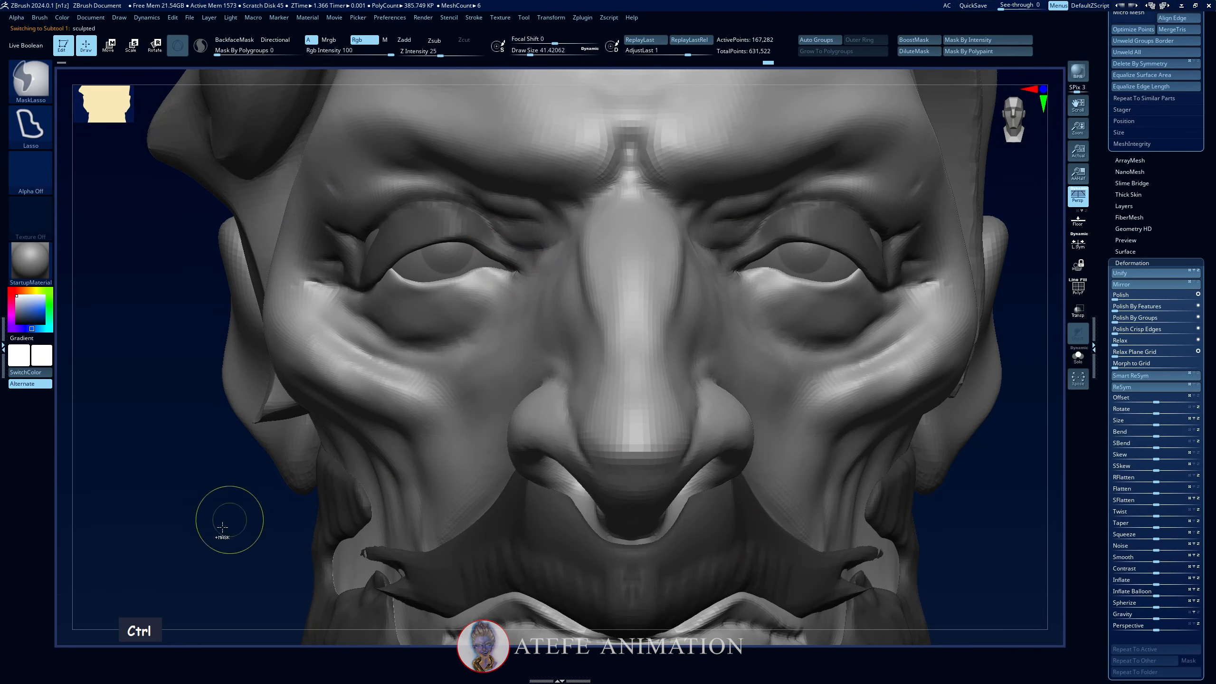
Invert the mask on the sculpted head subtool to free the upper eyelids and set the Move brush draw size to about 44.
{"action": "left_click", "coordinate": [228, 513], "text": "ctrl"}
{"action": "key", "text": "space"}
{"action": "left_click_drag", "start_coordinate": [483, 254], "coordinate": [507, 254]}
{"action": "key", "text": "space"}
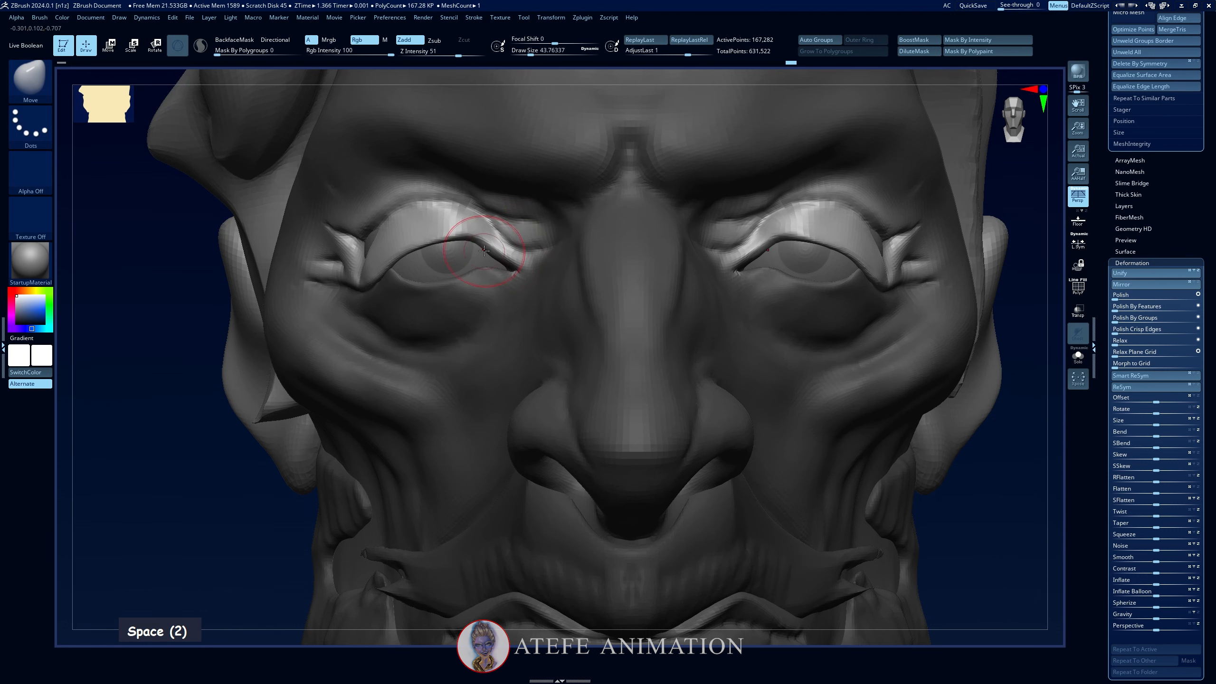
{"action": "left_click_drag", "start_coordinate": [215, 518], "coordinate": [223, 504]}
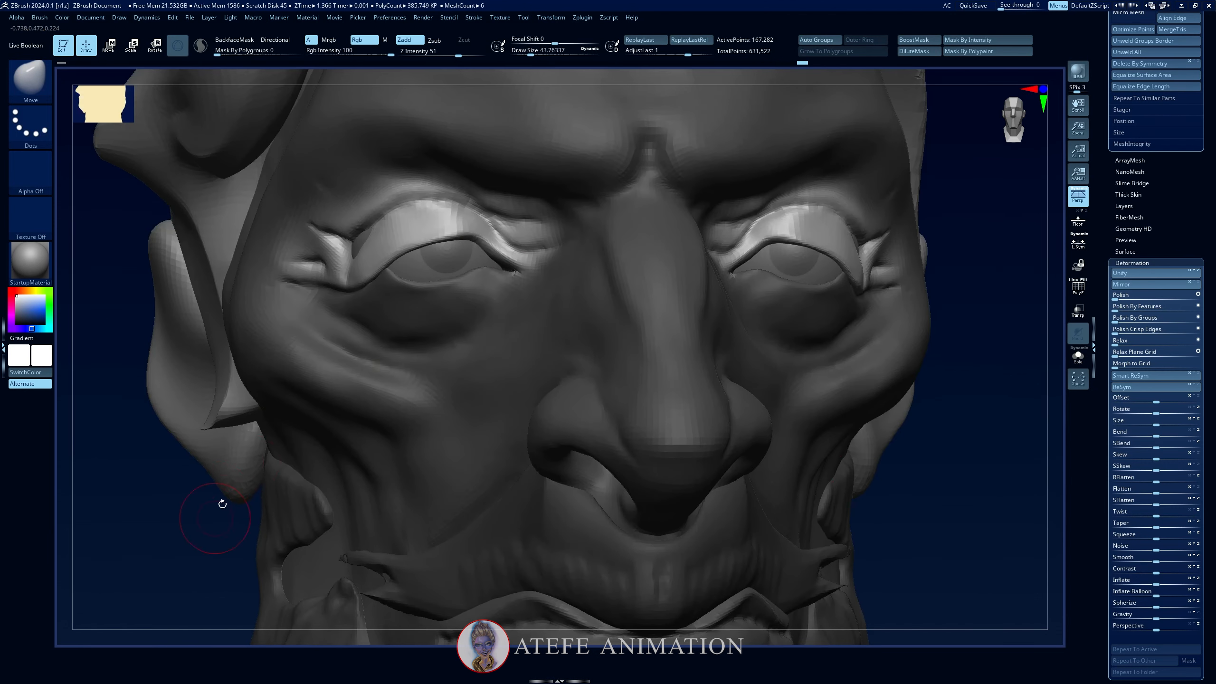
Invert the mask on the head to protect the upper eyelids, and compare the face with the painted portrait in Photoshop.
{"action": "mouse_move", "coordinate": [204, 516]}
{"action": "left_mouse_down"}
{"action": "mouse_move", "coordinate": [239, 483]}
{"action": "mouse_move", "coordinate": [191, 535]}
{"action": "left_mouse_up"}
{"action": "left_click", "coordinate": [444, 232], "text": "alt"}
{"action": "left_click", "coordinate": [437, 235], "text": "alt"}
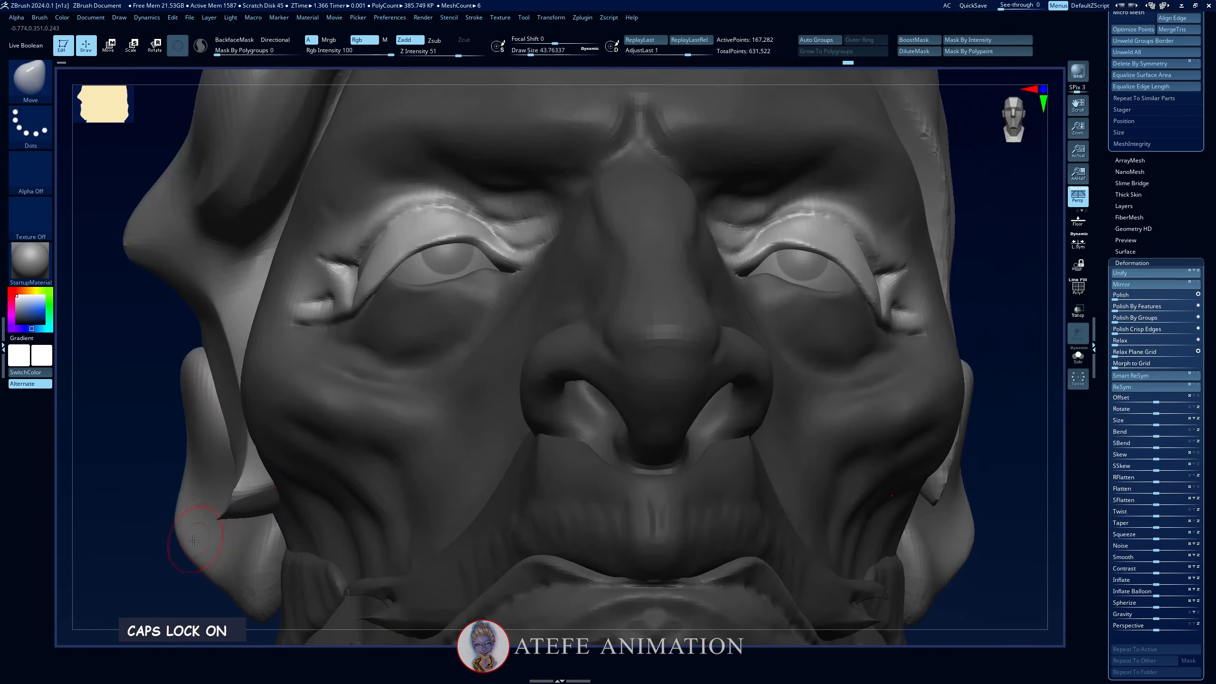
{"action": "left_click_drag", "start_coordinate": [153, 466], "coordinate": [163, 534], "text": "shift"}
{"action": "left_click", "coordinate": [174, 545], "text": "ctrl"}
{"action": "key", "text": "alt+Tab"}
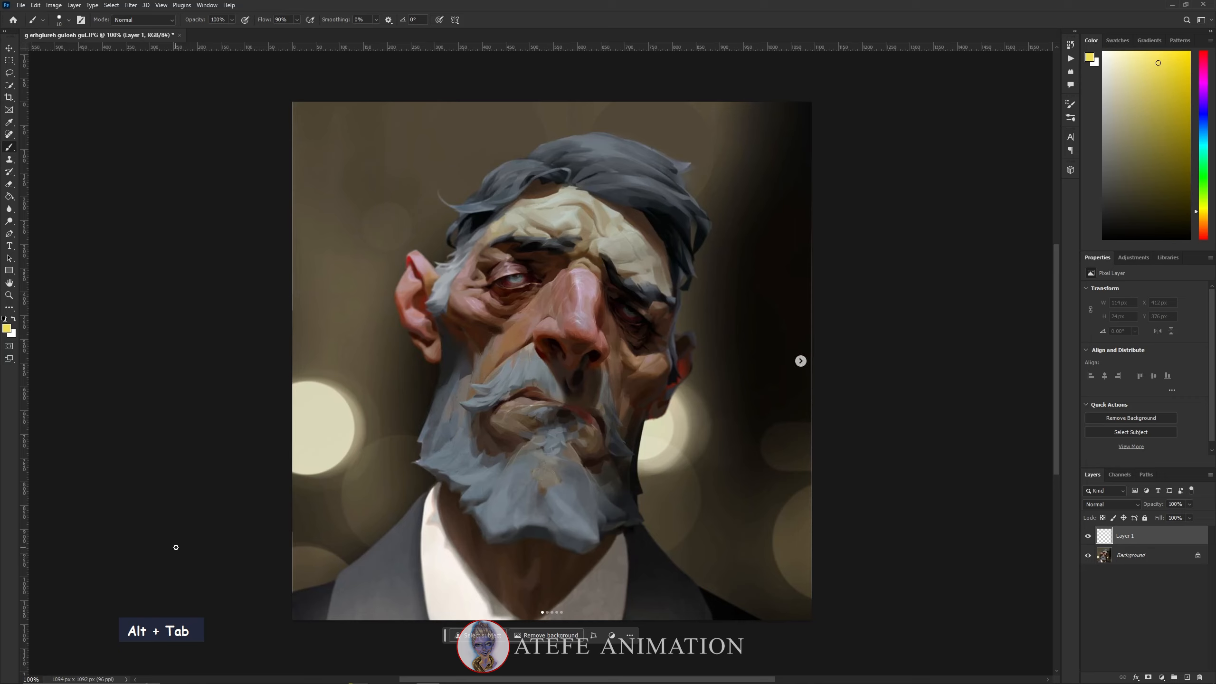
{"action": "key", "text": "alt+Tab"}
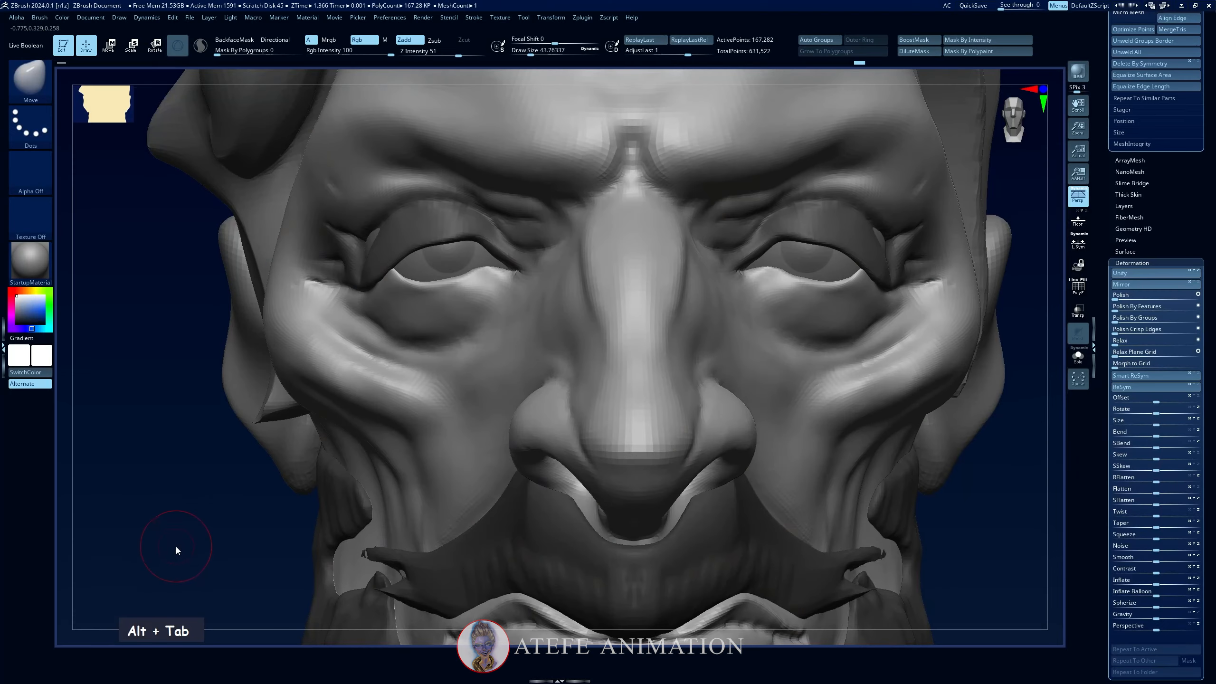
Set the Move brush draw size to about 94 and adjust the area below the eyes from front and three-quarter views.
{"action": "key", "text": "space"}
{"action": "left_click_drag", "start_coordinate": [403, 276], "coordinate": [413, 276]}
{"action": "left_click_drag", "start_coordinate": [190, 538], "coordinate": [267, 533]}
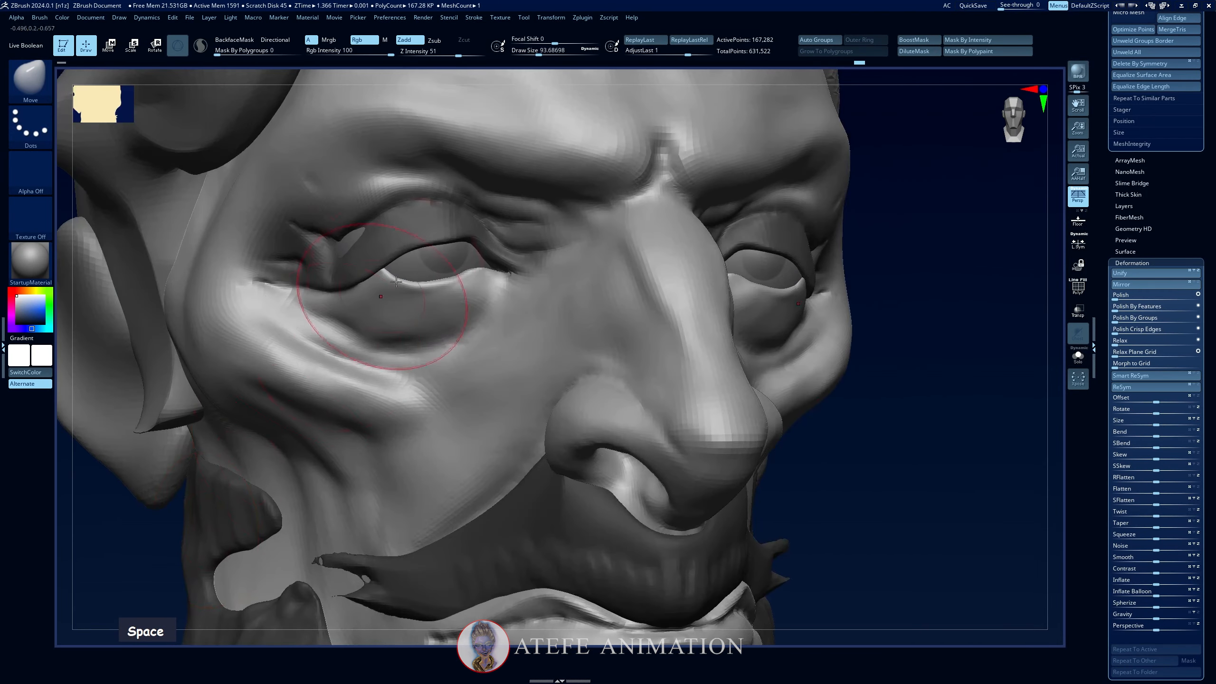
{"action": "left_click_drag", "start_coordinate": [154, 520], "coordinate": [206, 515]}
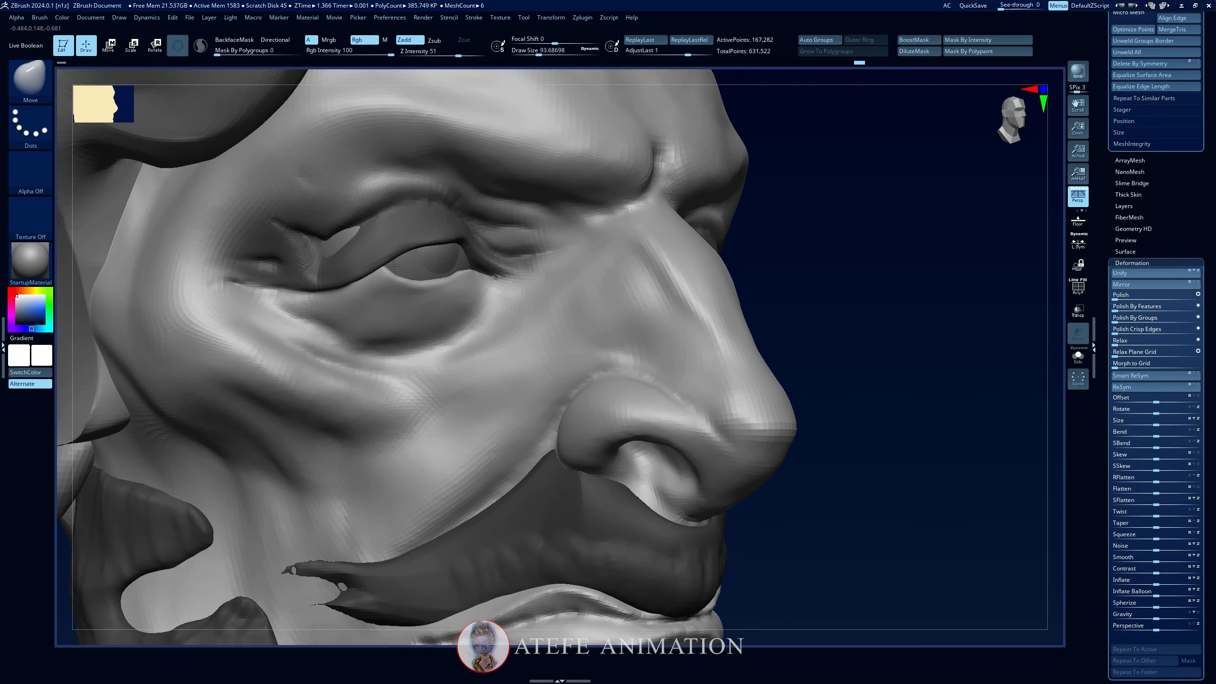
{"action": "left_click_drag", "start_coordinate": [886, 247], "coordinate": [771, 255]}
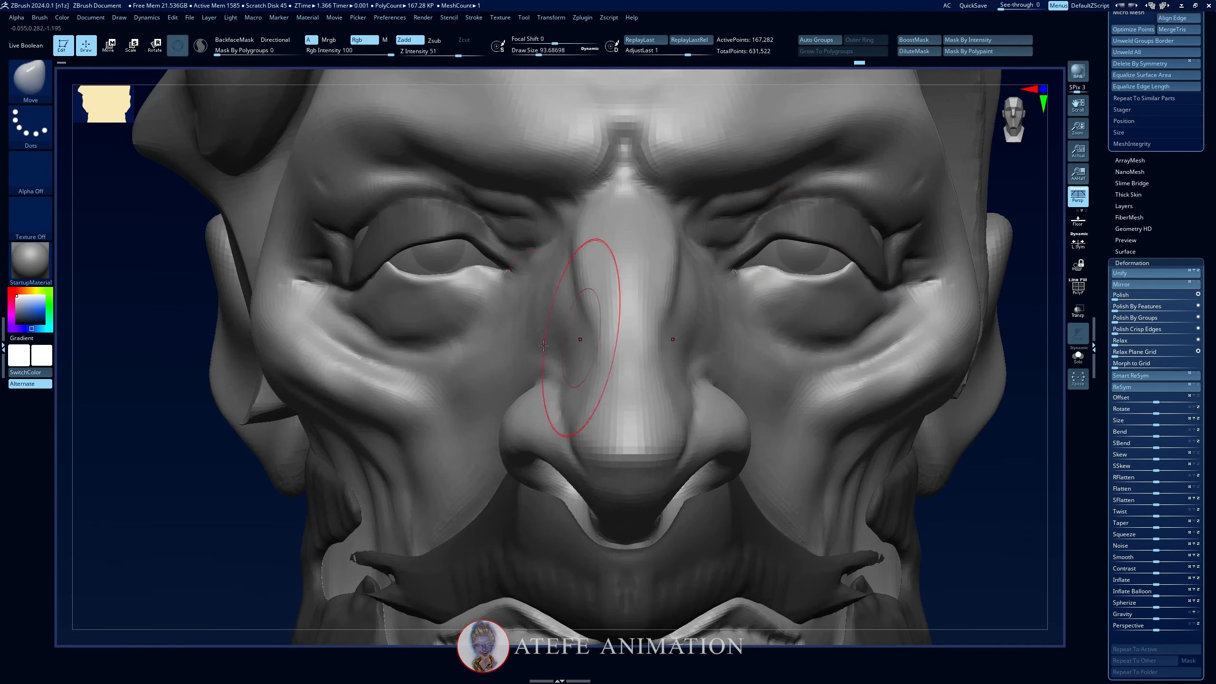
Set the Move brush draw size to about 44 and refine the lower eyelid edges, comparing them with the Photoshop portrait.
{"action": "key", "text": "alt+Tab"}
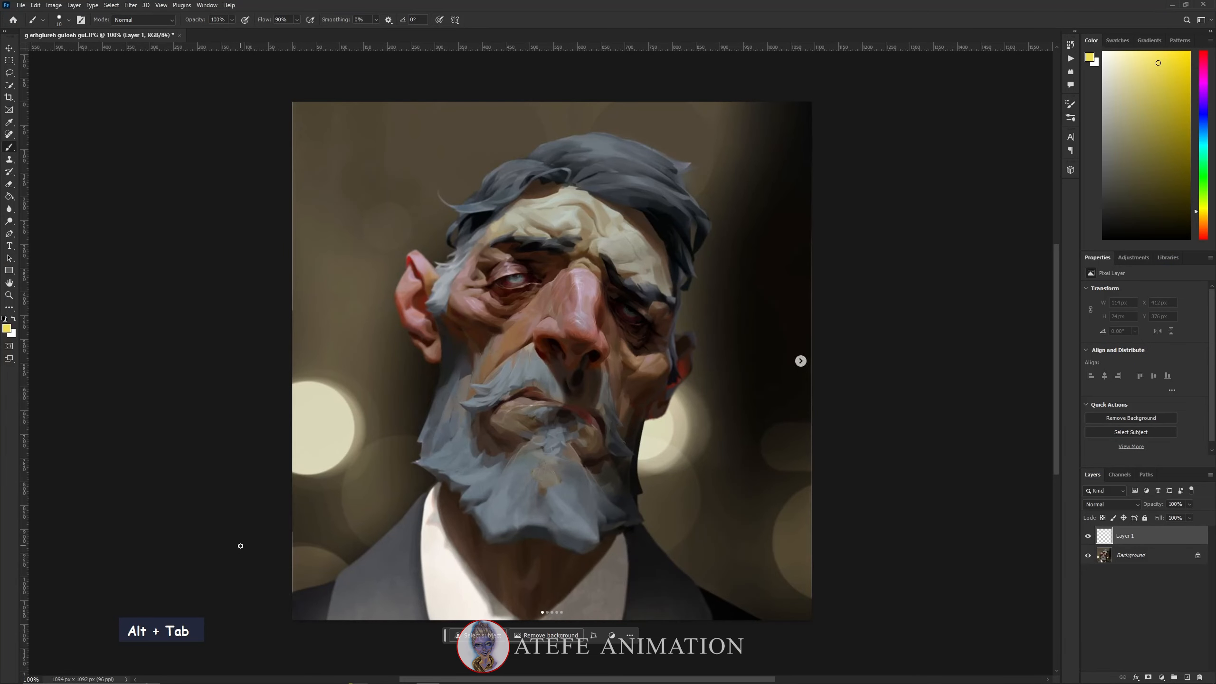
{"action": "key", "text": "alt+Tab"}
{"action": "key", "text": "space"}
{"action": "left_click_drag", "start_coordinate": [421, 258], "coordinate": [408, 256]}
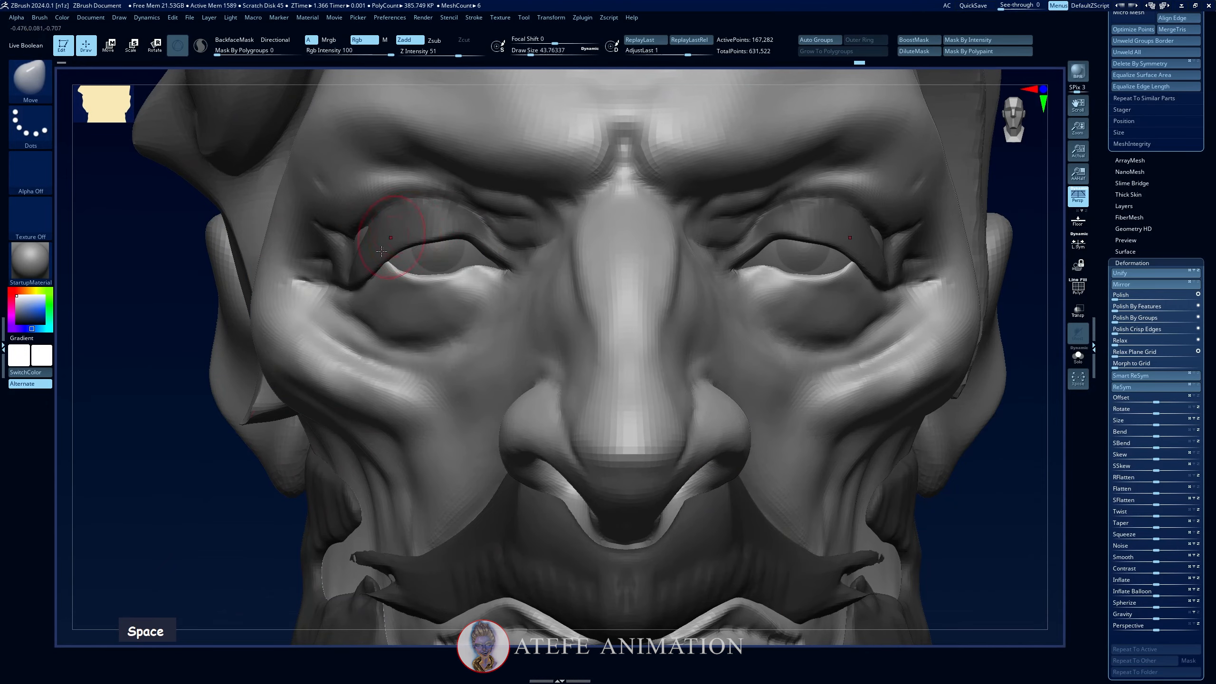
{"action": "left_click_drag", "start_coordinate": [186, 558], "coordinate": [229, 574], "text": "alt"}
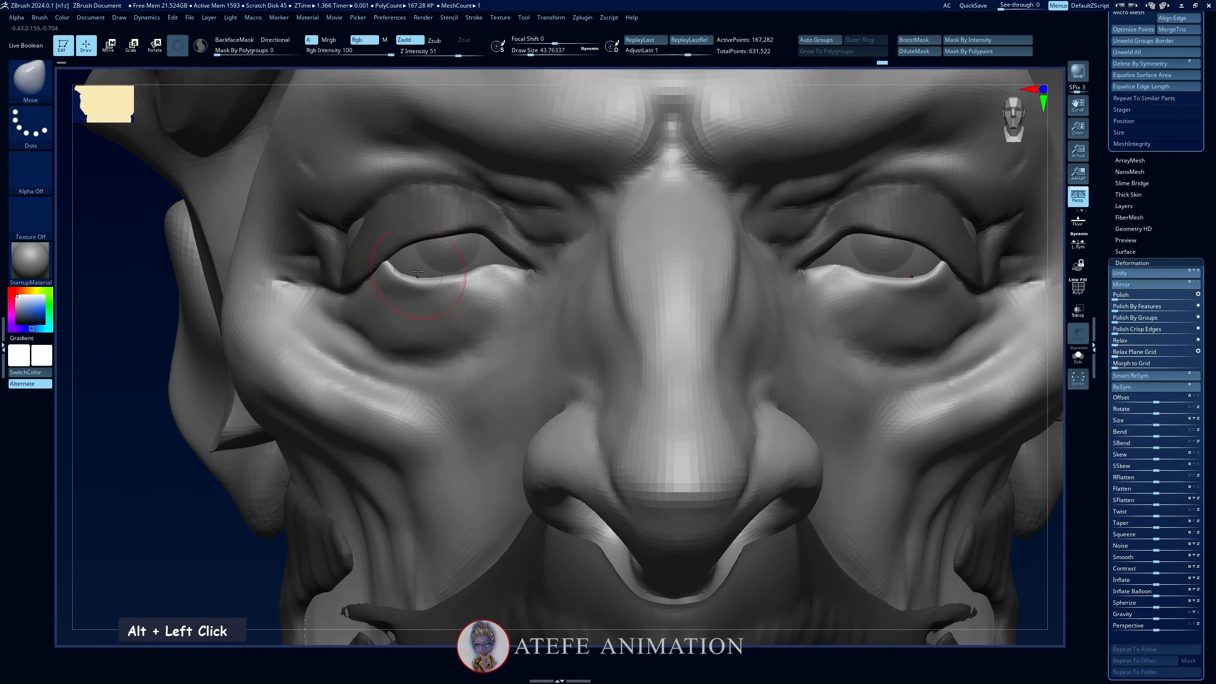
{"action": "key", "text": "alt+Tab"}
{"action": "key", "text": "alt+Tab"}
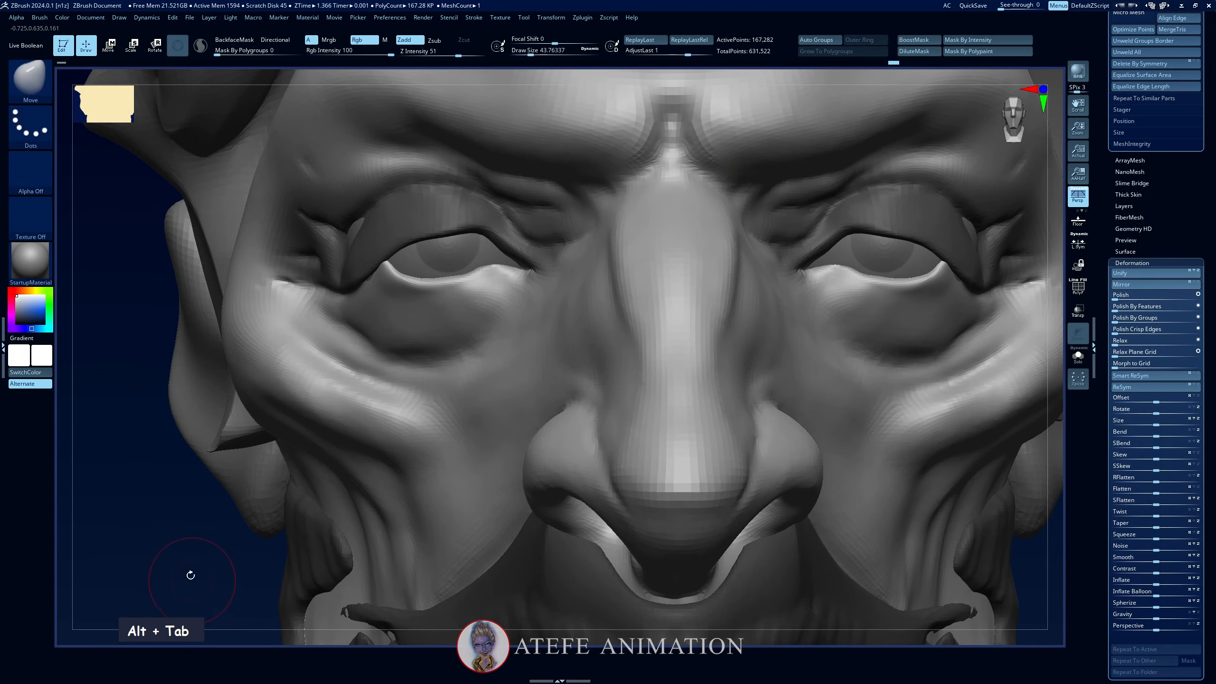
Clear the mask from the upper eyelids and set the Move brush draw size to about 90 for the outer eye corners.
{"action": "left_click_drag", "start_coordinate": [200, 572], "coordinate": [179, 460], "text": "alt"}
{"action": "mouse_move", "coordinate": [809, 336]}
{"action": "left_mouse_down", "text": "alt"}
{"action": "mouse_move", "coordinate": [787, 407]}
{"action": "mouse_move", "coordinate": [771, 407]}
{"action": "left_mouse_up", "text": "alt"}
{"action": "key", "text": "space"}
{"action": "left_click_drag", "start_coordinate": [660, 266], "coordinate": [664, 267]}
{"action": "left_click_drag", "start_coordinate": [809, 307], "coordinate": [812, 371], "text": "alt"}
{"action": "key", "text": "space"}
{"action": "left_click_drag", "start_coordinate": [774, 255], "coordinate": [784, 255]}
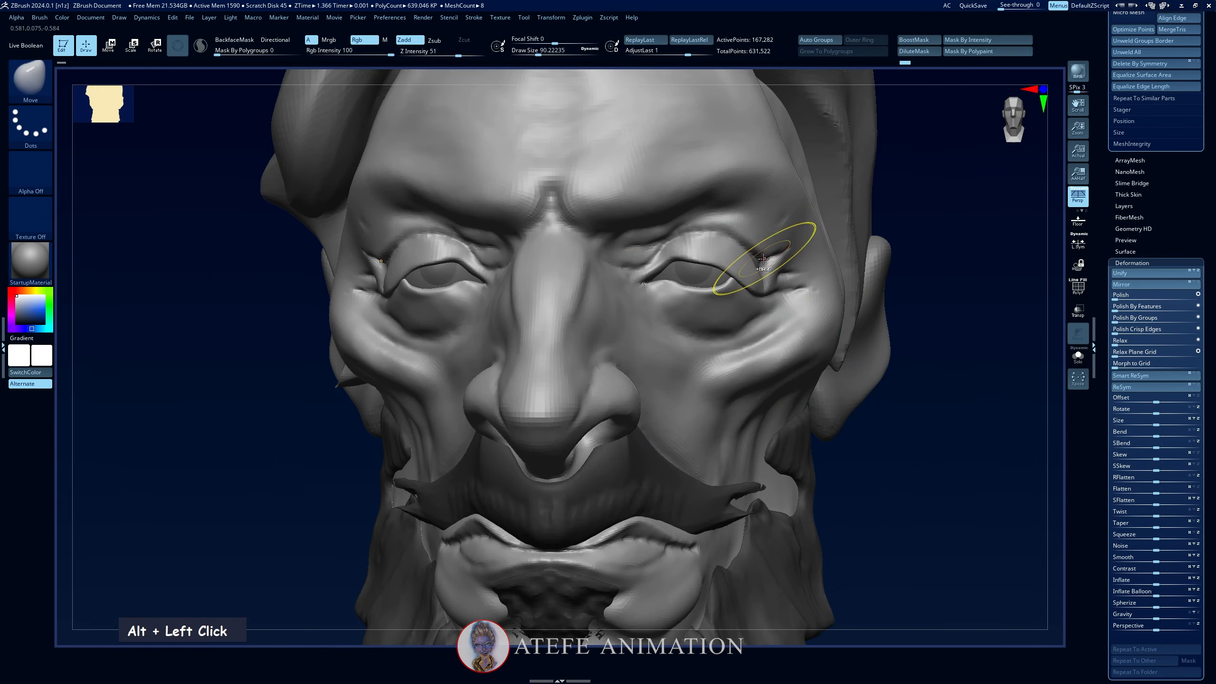
Undo the last strokes around the eyes and set the Move brush draw size to 28.75.
{"action": "key", "text": "ctrl+z"}
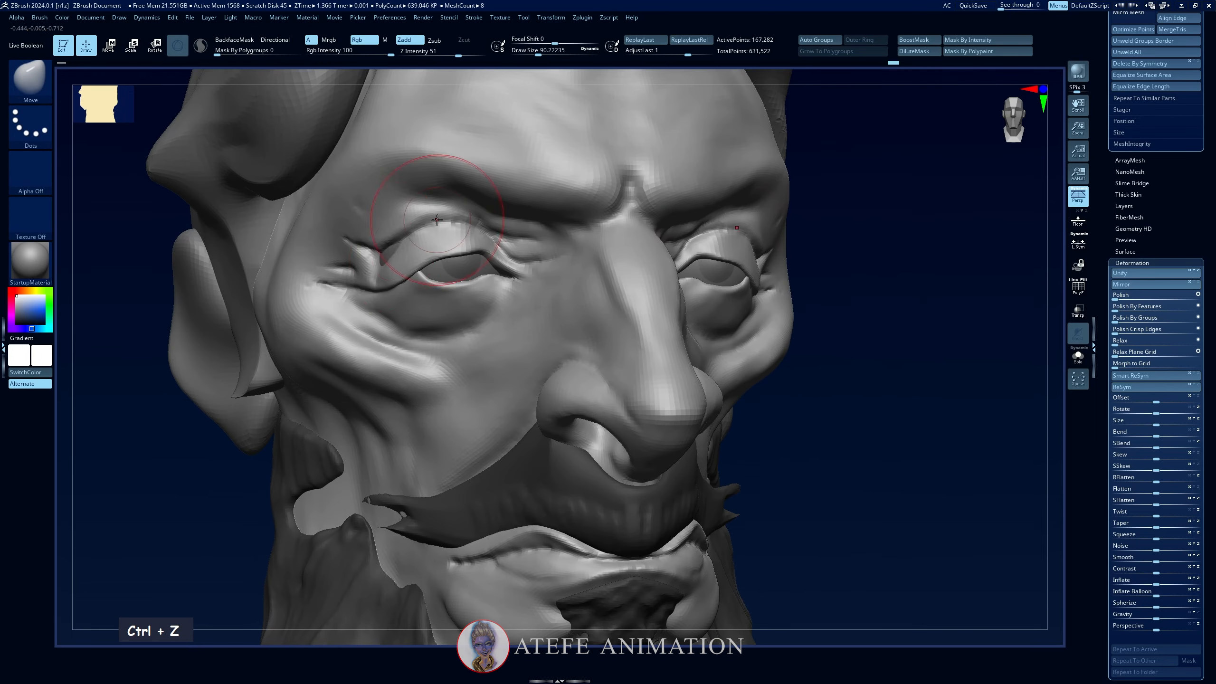
{"action": "key", "text": "space"}
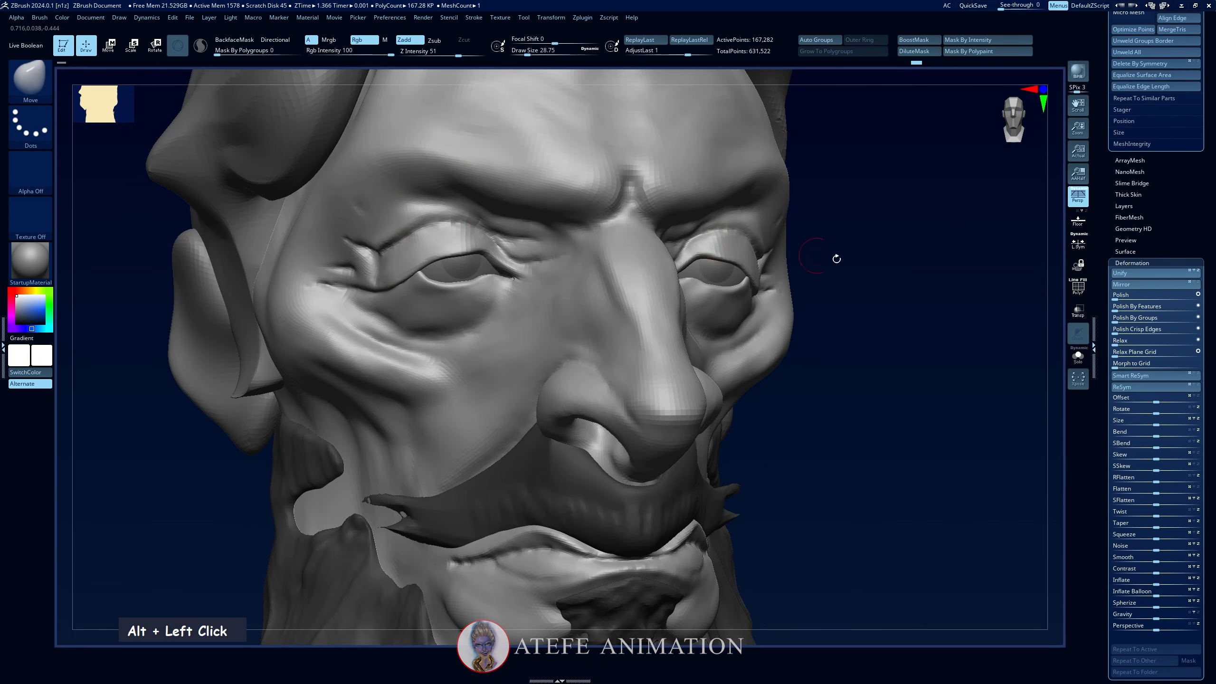
{"action": "key", "text": "ctrl+z"}
{"action": "key", "text": "ctrl+z"}
{"action": "left_click", "coordinate": [391, 250], "text": "alt"}
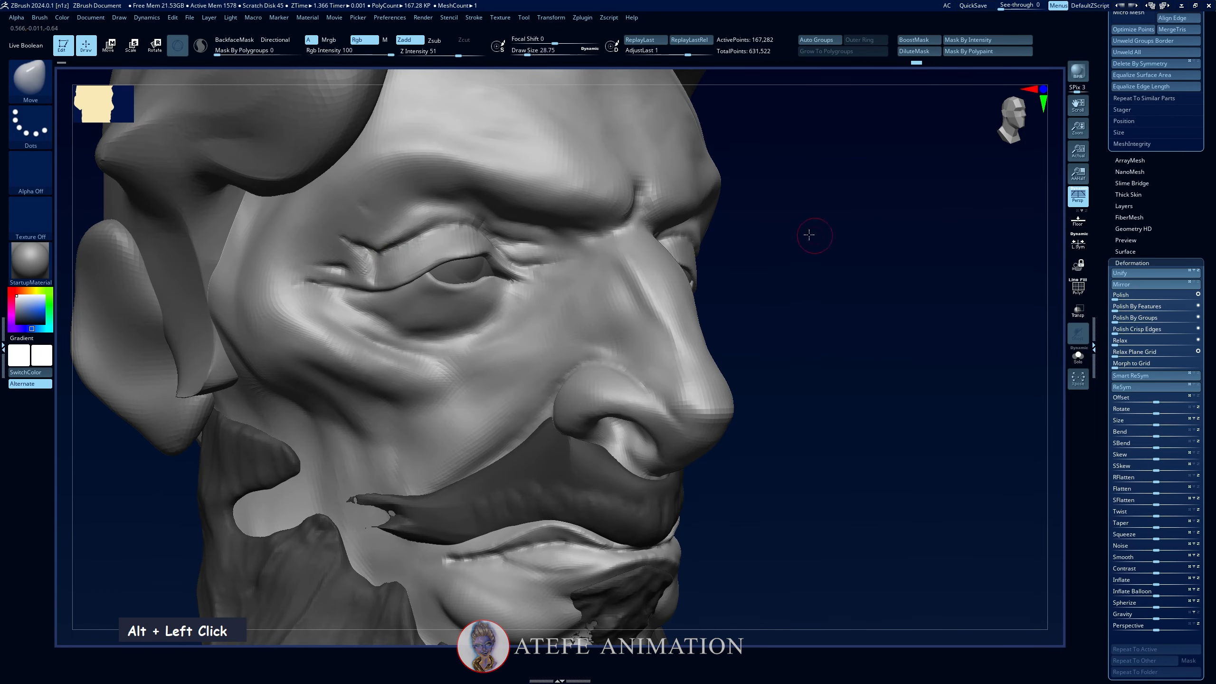
Compare the sculpted head from the front with the painted portrait in Photoshop and return to ZBrush.
{"action": "left_click_drag", "start_coordinate": [808, 235], "coordinate": [574, 244]}
{"action": "left_click_drag", "start_coordinate": [221, 541], "coordinate": [236, 456], "text": "alt"}
{"action": "mouse_move", "coordinate": [746, 460]}
{"action": "left_mouse_down", "text": "alt"}
{"action": "mouse_move", "coordinate": [751, 372]}
{"action": "mouse_move", "coordinate": [808, 347]}
{"action": "mouse_move", "coordinate": [806, 328]}
{"action": "mouse_move", "coordinate": [825, 380]}
{"action": "mouse_move", "coordinate": [798, 358]}
{"action": "left_mouse_up", "text": "alt"}
{"action": "key", "text": "alt+Tab"}
{"action": "key", "text": "alt+Tab"}
{"action": "key", "text": "alt+Tab"}
{"action": "key", "text": "alt+Tab"}
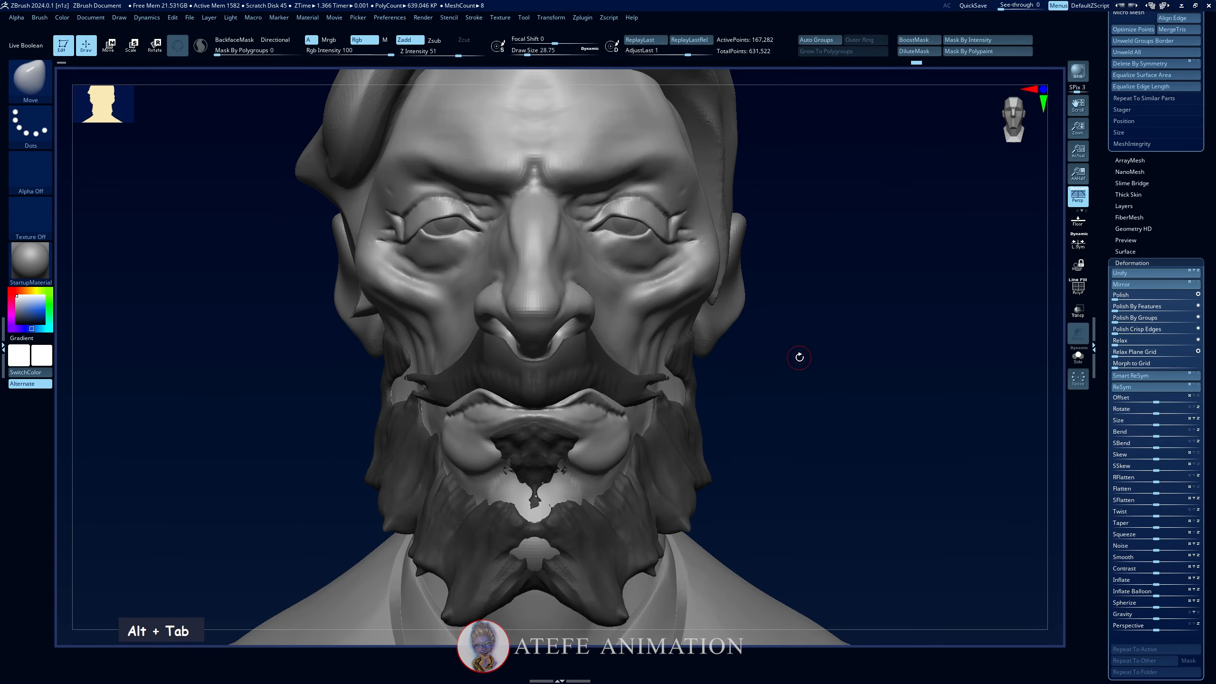
Mask both eye areas on the head with MaskLasso and invert the mask so only the eyelids stay editable.
{"action": "left_click_drag", "start_coordinate": [397, 225], "coordinate": [393, 232], "text": "ctrl"}
{"action": "left_click", "coordinate": [275, 399], "text": "ctrl"}
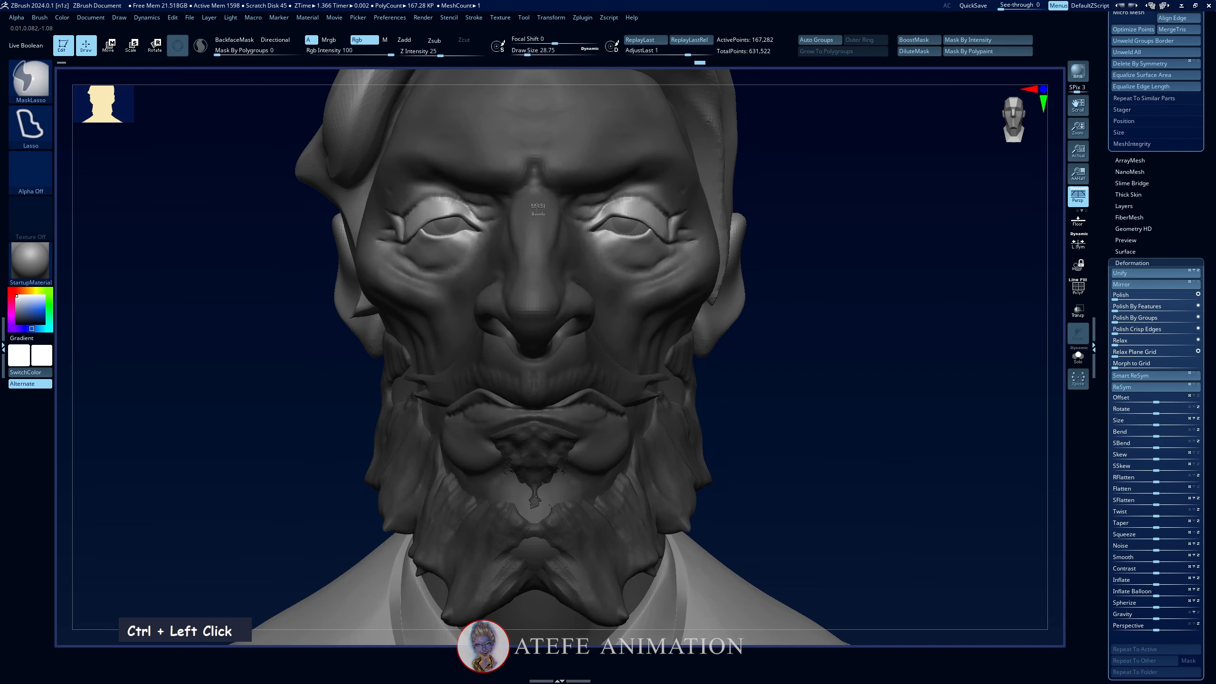
Lower the head to subdivision level 1, invert its mask twice, and return it to subdivision level 3.
{"action": "left_click_drag", "start_coordinate": [1153, 279], "coordinate": [1149, 519]}
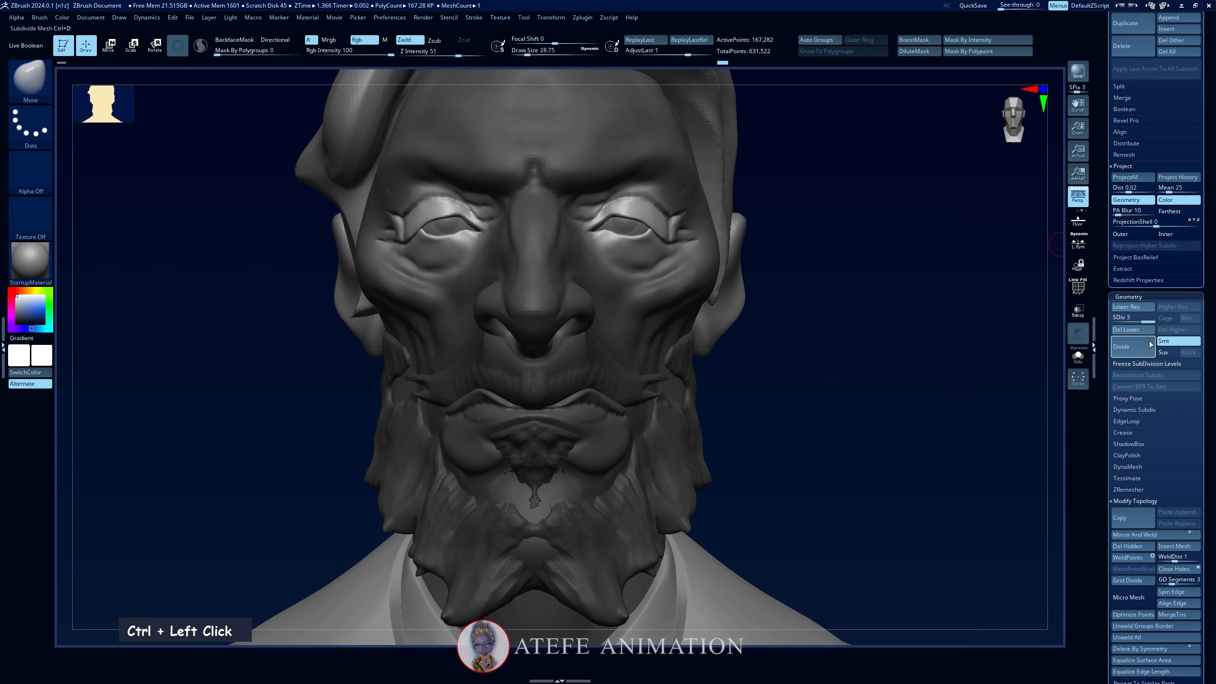
{"action": "left_click", "coordinate": [1120, 308]}
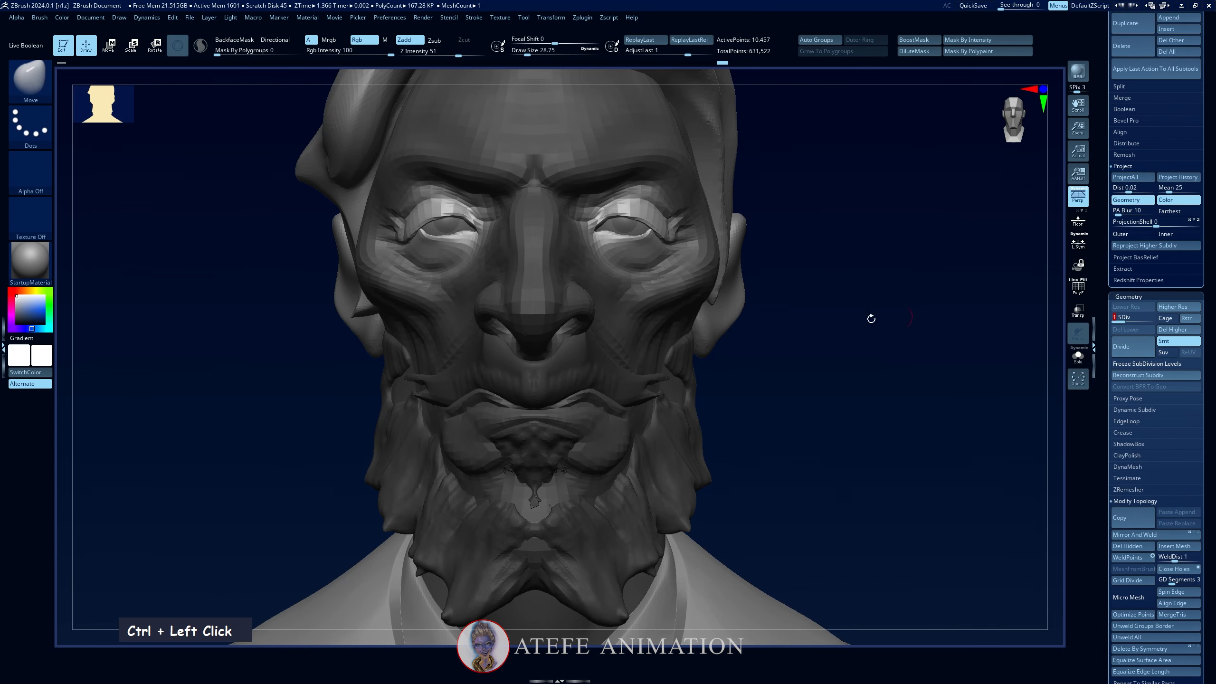
{"action": "left_click", "coordinate": [759, 311], "text": "ctrl"}
{"action": "left_click", "coordinate": [832, 288], "text": "ctrl"}
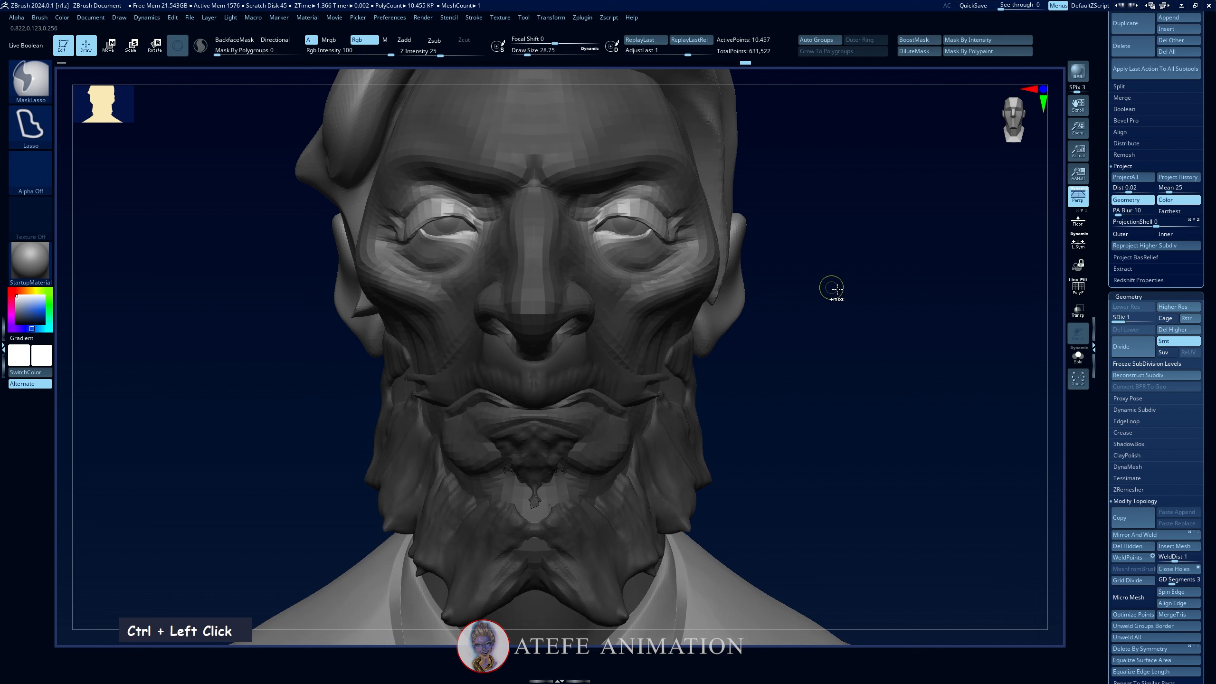
{"action": "left_click", "coordinate": [1133, 318]}
{"action": "left_click_drag", "start_coordinate": [1154, 318], "coordinate": [1155, 318]}
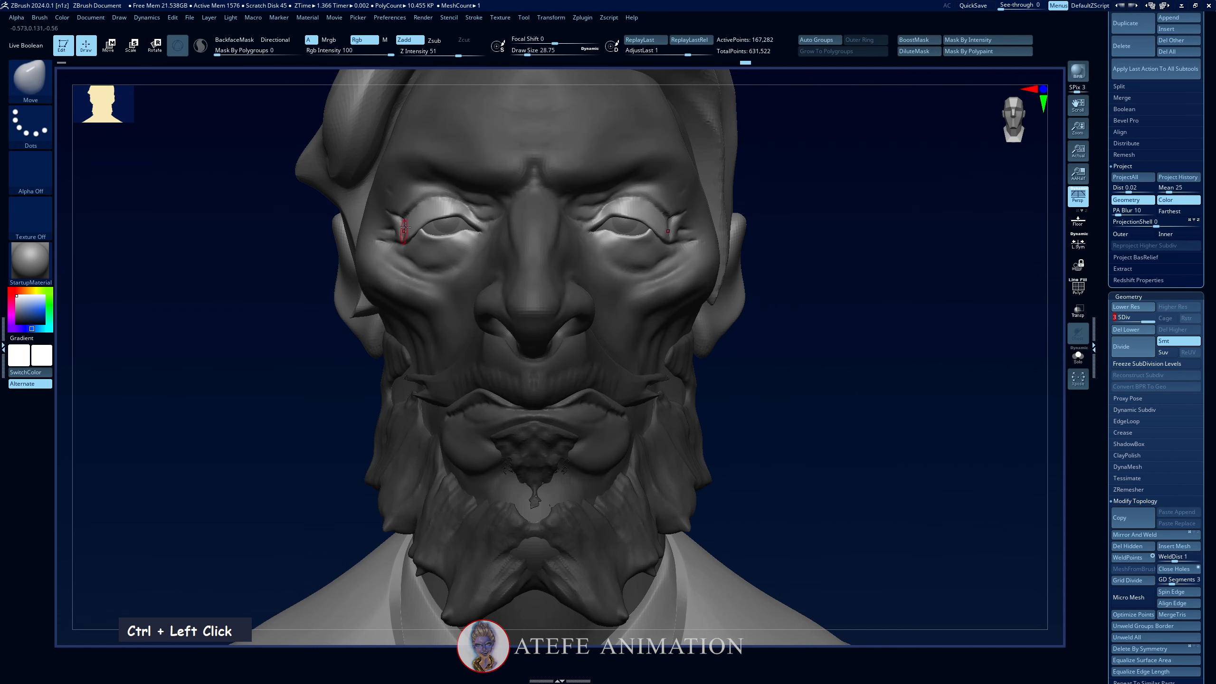
Activate the Move gizmo on the head and center it on the unmasked eyelids.
{"action": "key", "text": "w"}
{"action": "left_click_drag", "start_coordinate": [450, 236], "coordinate": [454, 237]}
{"action": "key", "text": "b"}
{"action": "key", "text": "m"}
{"action": "key", "text": "j"}
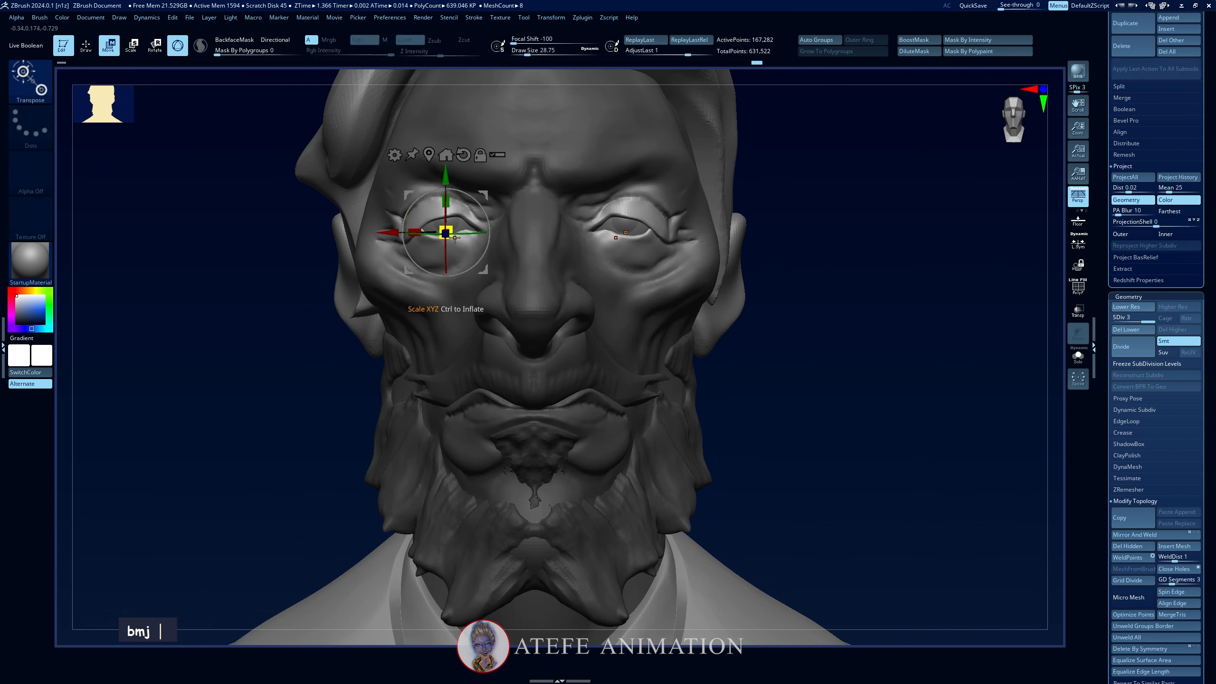
{"action": "left_click", "coordinate": [429, 154], "text": "alt"}
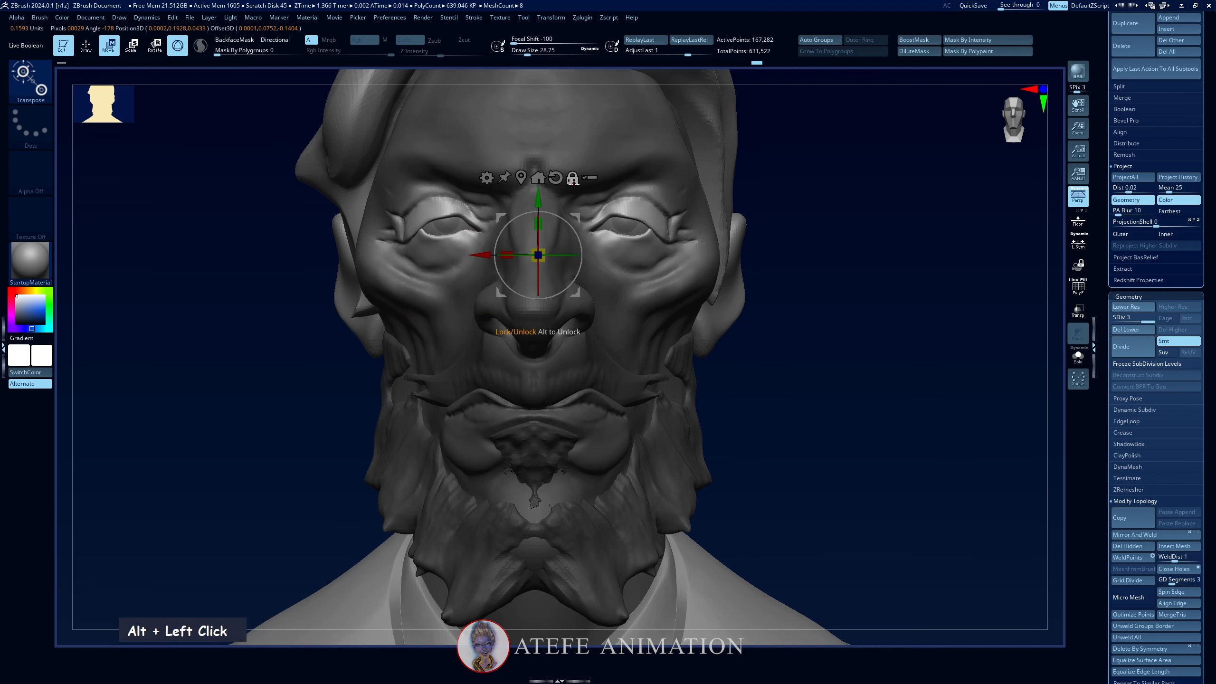
Relocate the gizmo pivot behind the eyes in side view and try moving the eyelids along the Z axis.
{"action": "left_click", "coordinate": [588, 190], "text": "alt"}
{"action": "left_click_drag", "start_coordinate": [588, 190], "coordinate": [609, 196]}
{"action": "key", "text": "ctrl+z"}
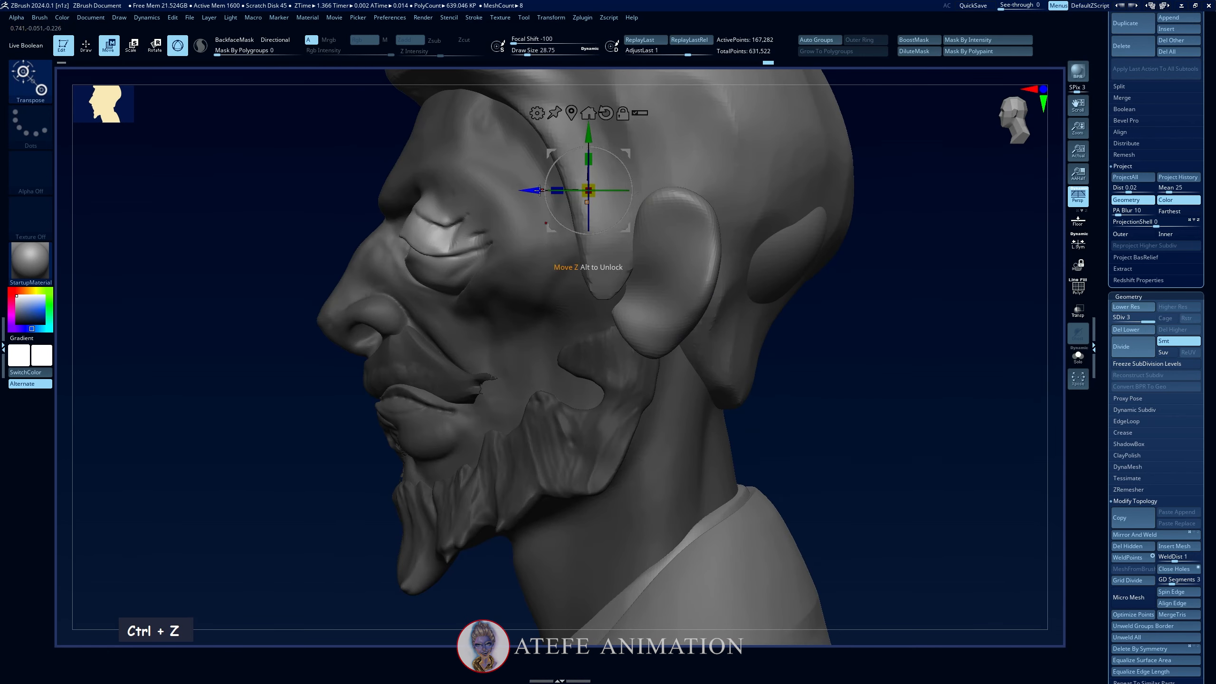
{"action": "left_click_drag", "start_coordinate": [583, 184], "coordinate": [782, 267]}
{"action": "left_click", "coordinate": [523, 190], "text": "alt"}
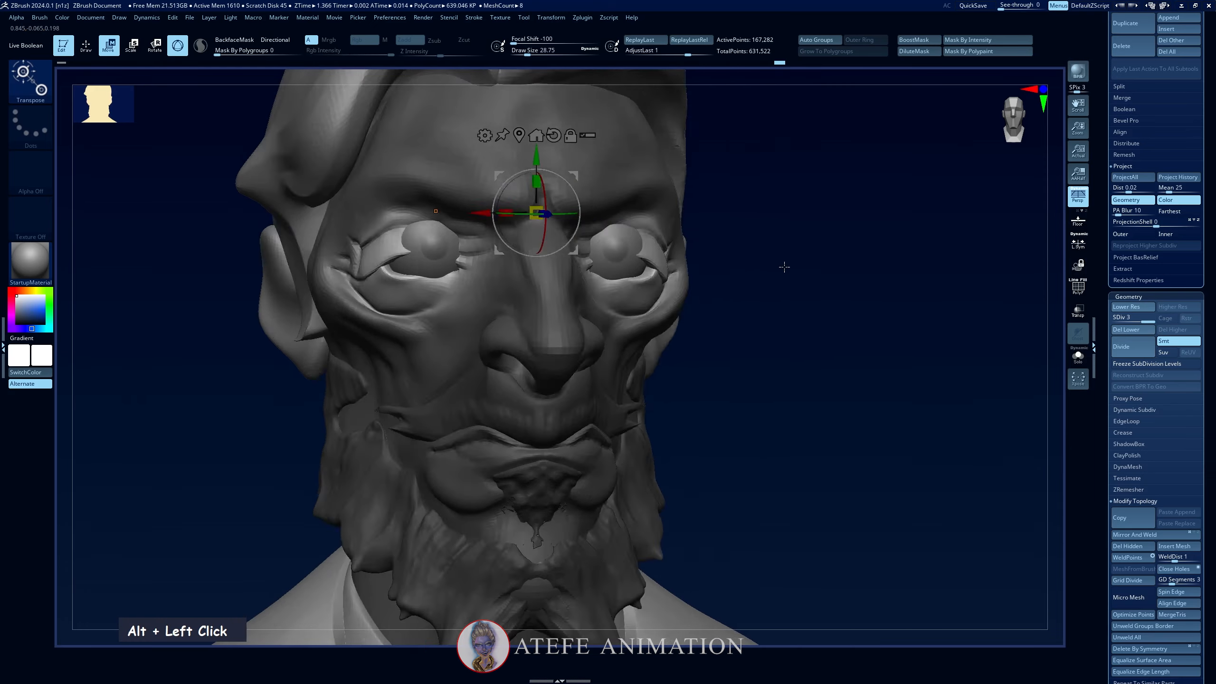
Undo the eyelid repositioning and try scaling the eyelids along the X axis with the gizmo.
{"action": "scroll", "coordinate": [537, 168], "scroll_direction": "up", "scroll_amount": 3}
{"action": "left_click_drag", "start_coordinate": [536, 149], "coordinate": [819, 249]}
{"action": "key", "text": "ctrl+z"}
{"action": "key", "text": "ctrl+z"}
{"action": "key", "text": "ctrl+z"}
{"action": "key", "text": "ctrl+z"}
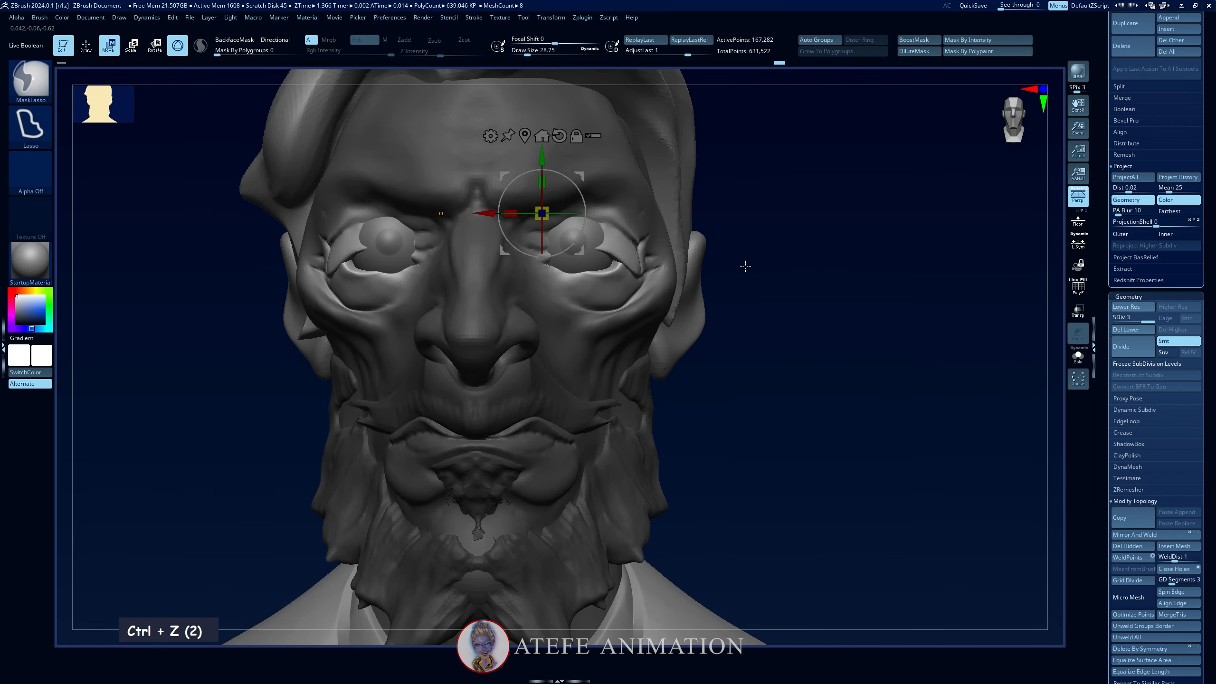
{"action": "key", "text": "ctrl+z"}
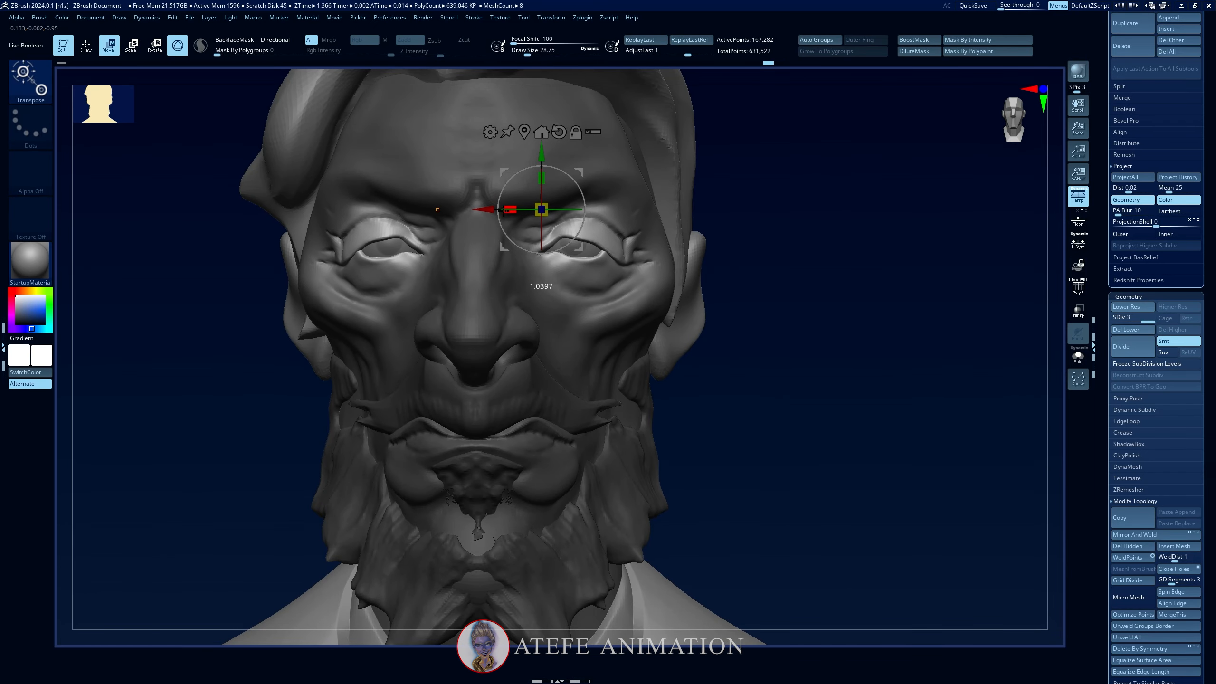
{"action": "key", "text": "ctrl+z"}
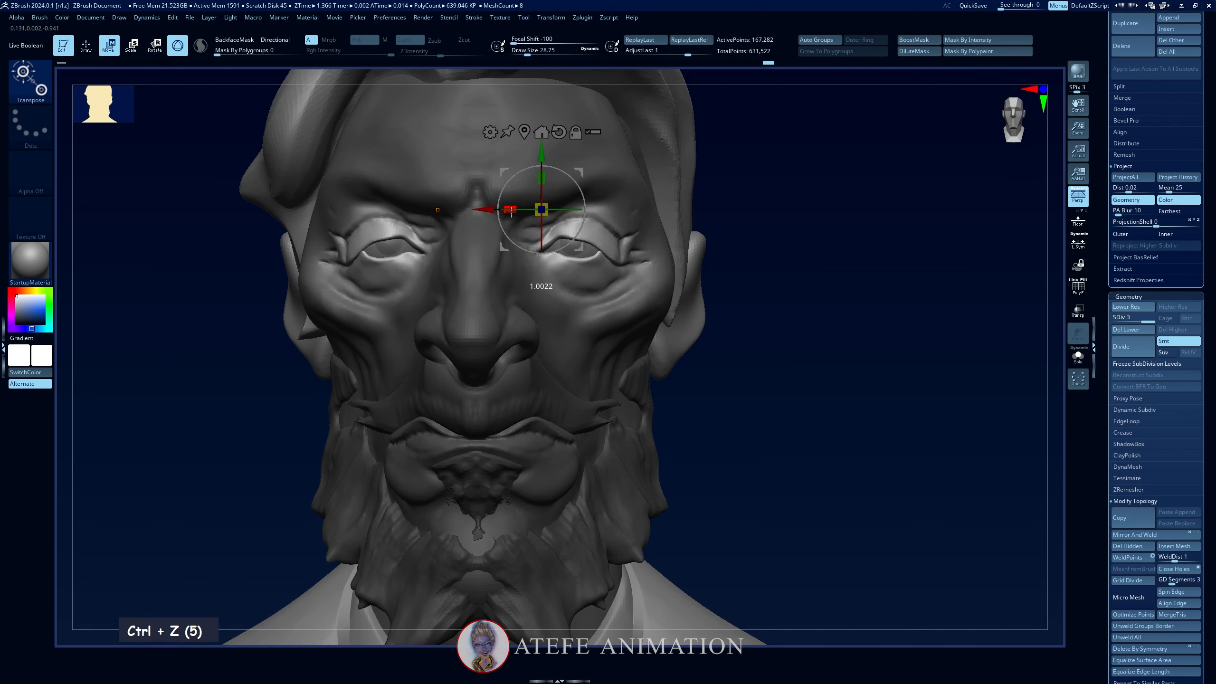
Isolate the head in side view and undo the remaining gizmo edits to the eyelids.
{"action": "left_click_drag", "start_coordinate": [577, 214], "coordinate": [569, 217]}
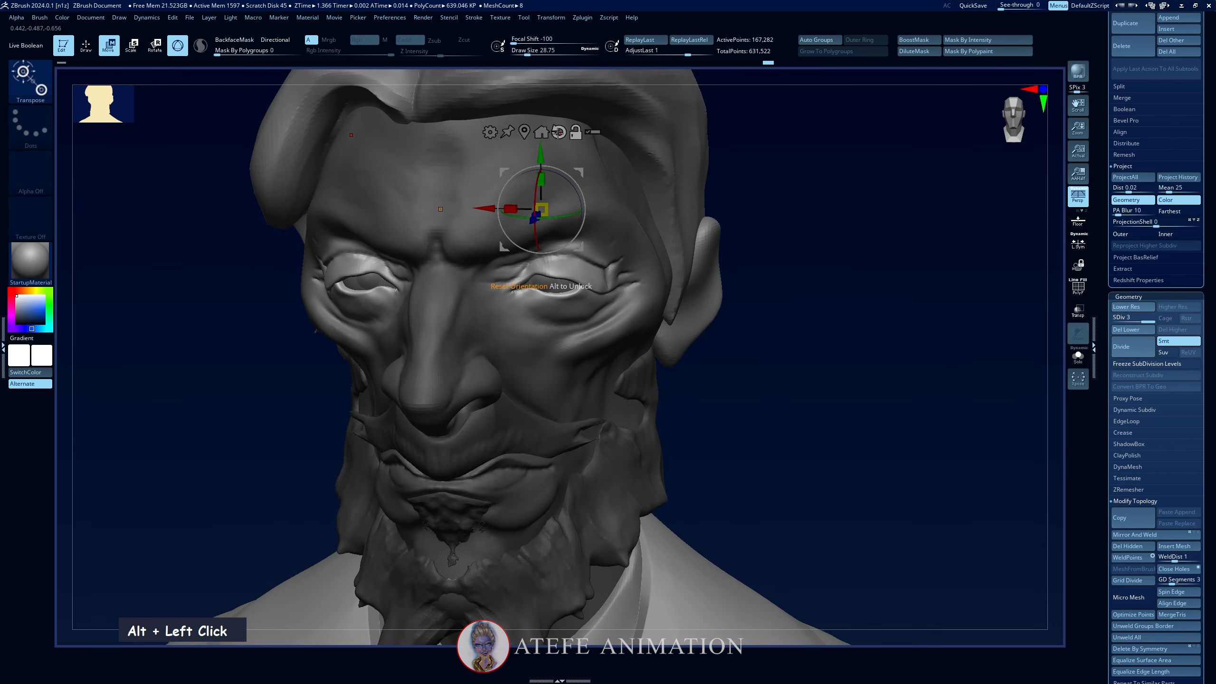
{"action": "mouse_move", "coordinate": [775, 301]}
{"action": "left_mouse_down", "text": "alt"}
{"action": "mouse_move", "coordinate": [766, 306]}
{"action": "mouse_move", "coordinate": [805, 303]}
{"action": "mouse_move", "coordinate": [781, 184]}
{"action": "left_mouse_up", "text": "alt"}
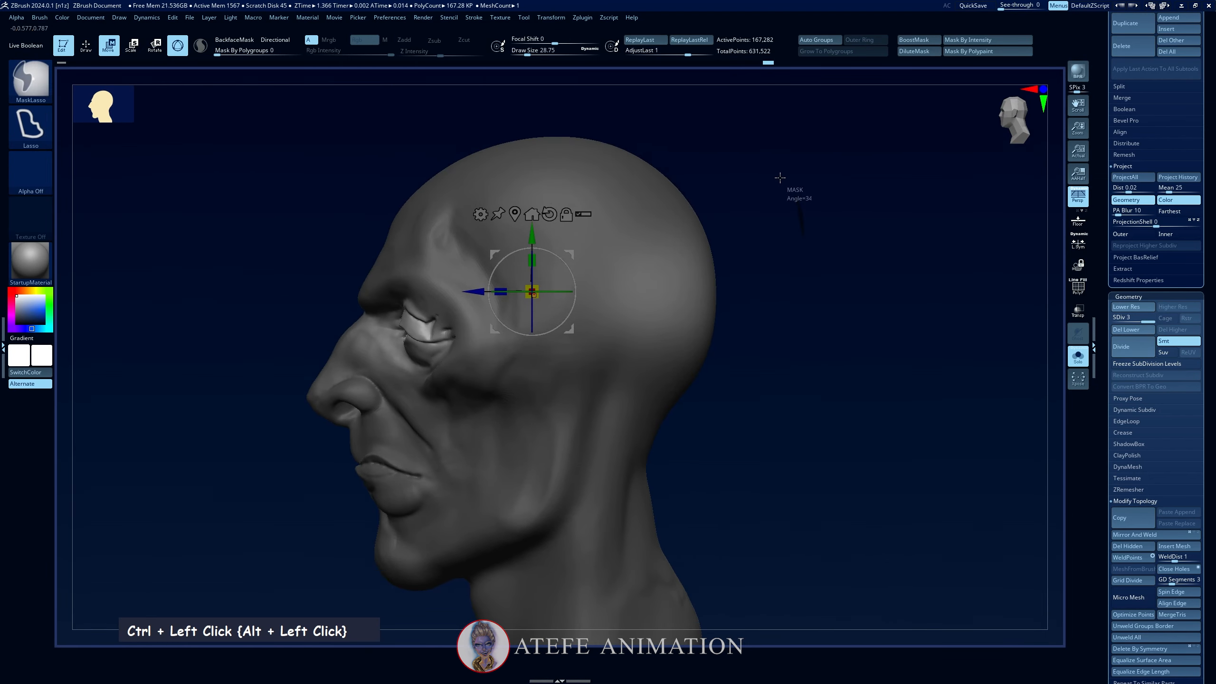
{"action": "key", "text": "ctrl+z"}
{"action": "key", "text": "ctrl+z"}
{"action": "key", "text": "ctrl+z"}
{"action": "key", "text": "ctrl+z"}
{"action": "key", "text": "ctrl+z"}
{"action": "key", "text": "ctrl+z"}
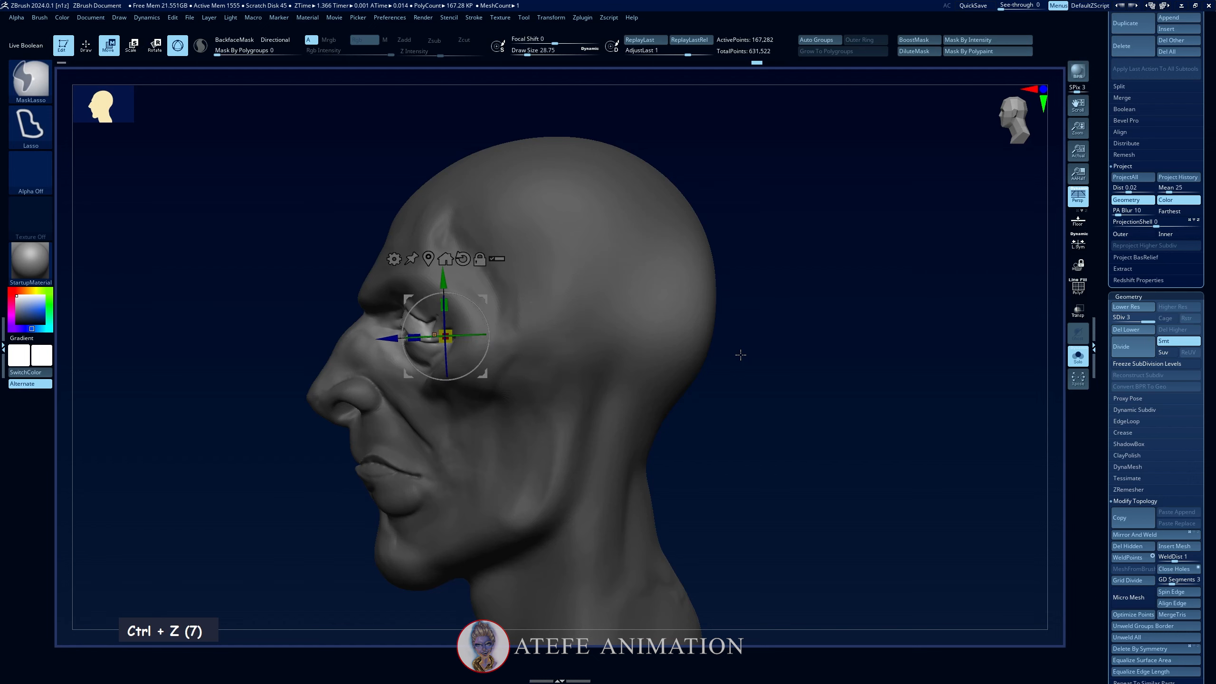
Show the other subtools again, try rotating the eyelids with the gizmo, and undo the attempt.
{"action": "left_click", "coordinate": [776, 368], "text": "ctrl+shift"}
{"action": "left_click_drag", "start_coordinate": [775, 385], "coordinate": [439, 301], "text": "alt"}
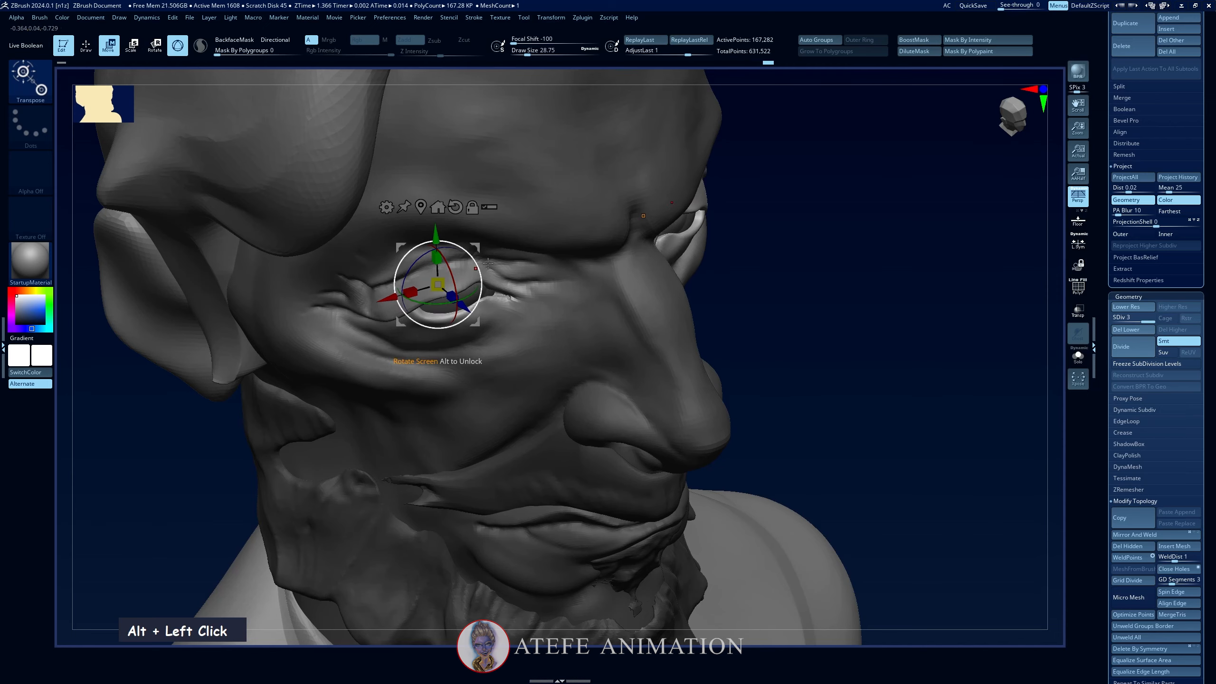
{"action": "key", "text": "ctrl+z"}
{"action": "key", "text": "ctrl+z"}
{"action": "key", "text": "ctrl+z"}
{"action": "key", "text": "ctrl+shift+z"}
Return to the Move brush in Draw mode and adjust the upper eyelids at a draw size of about 97, checking the portrait.
{"action": "left_click", "coordinate": [862, 340], "text": "alt"}
{"action": "left_click", "coordinate": [861, 340], "text": "alt"}
{"action": "key", "text": "q"}
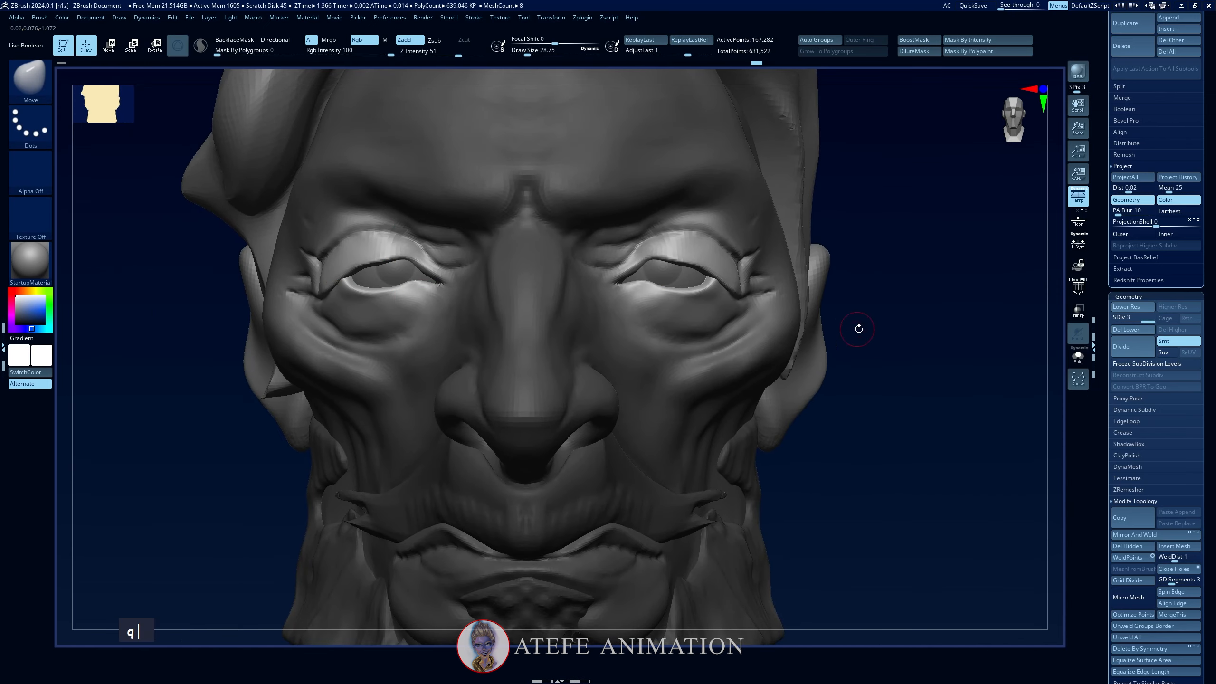
{"action": "mouse_move", "coordinate": [858, 329]}
{"action": "left_mouse_down", "text": "alt"}
{"action": "mouse_move", "coordinate": [817, 256]}
{"action": "mouse_move", "coordinate": [883, 272]}
{"action": "mouse_move", "coordinate": [854, 277]}
{"action": "left_mouse_up", "text": "alt"}
{"action": "key", "text": "space"}
{"action": "key", "text": "alt+Tab"}
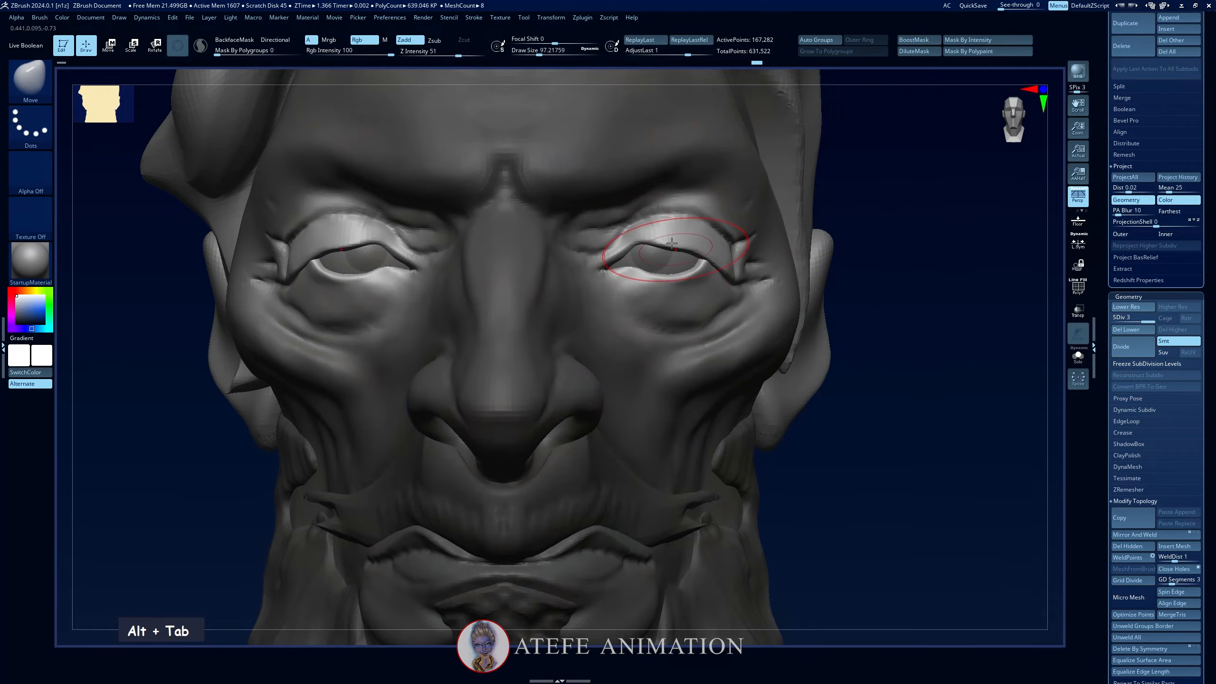
{"action": "key", "text": "alt+Tab"}
Compare the eyelids with the Photoshop portrait and set the Move brush draw size to about 54 for the lower lids.
{"action": "key", "text": "space"}
{"action": "key", "text": "alt+Tab"}
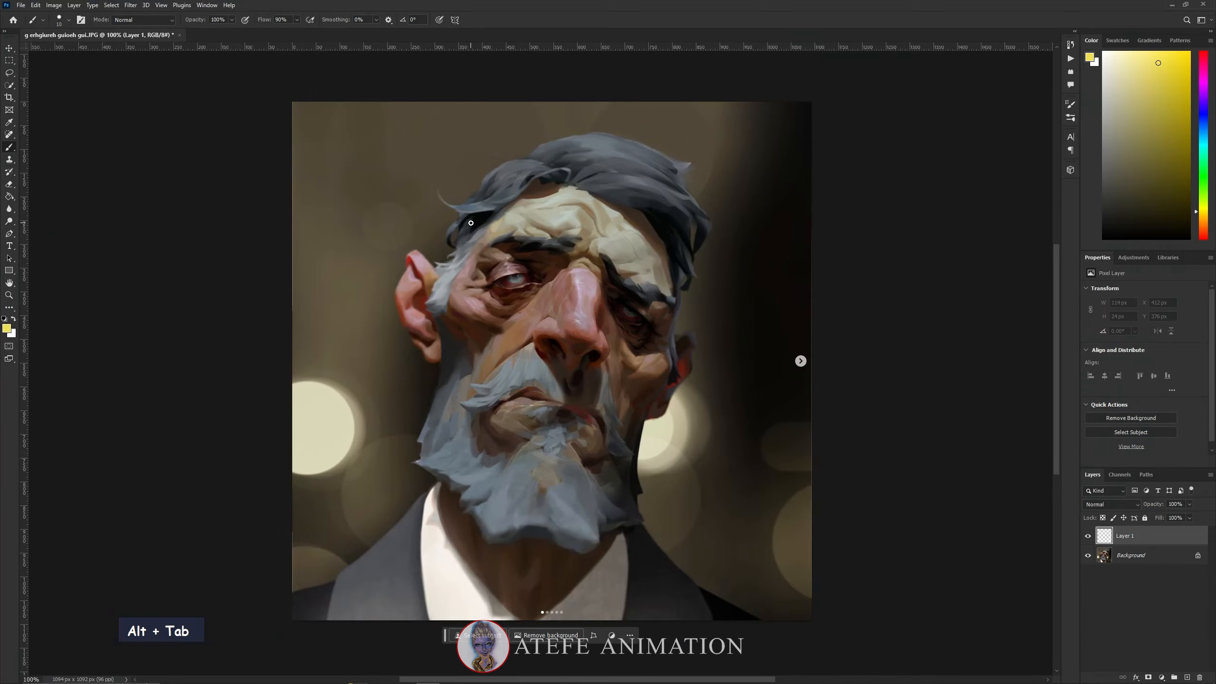
{"action": "key", "text": "alt+Tab"}
{"action": "key", "text": "alt+Tab"}
{"action": "key", "text": "alt+Tab"}
{"action": "key", "text": "space"}
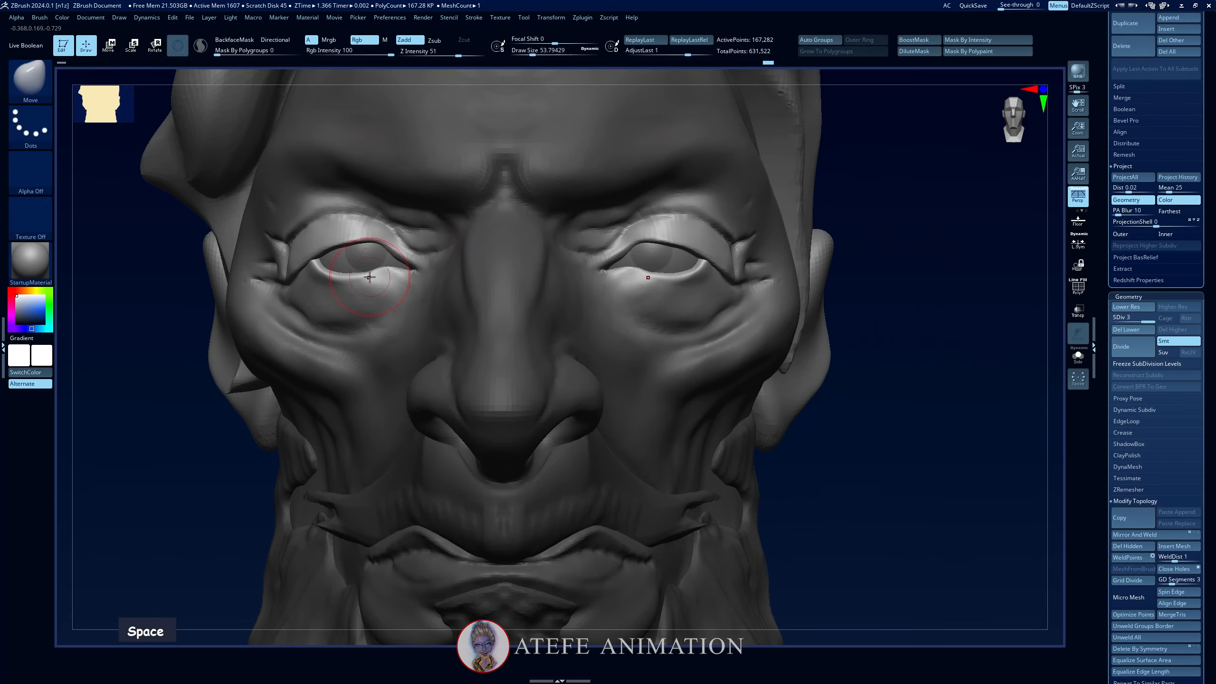
Undo the recent lower-eyelid edits and clear the mask on the head.
{"action": "key", "text": "ctrl+z"}
{"action": "key", "text": "ctrl+z"}
{"action": "key", "text": "ctrl+z"}
{"action": "key", "text": "ctrl+z"}
{"action": "key", "text": "ctrl+z"}
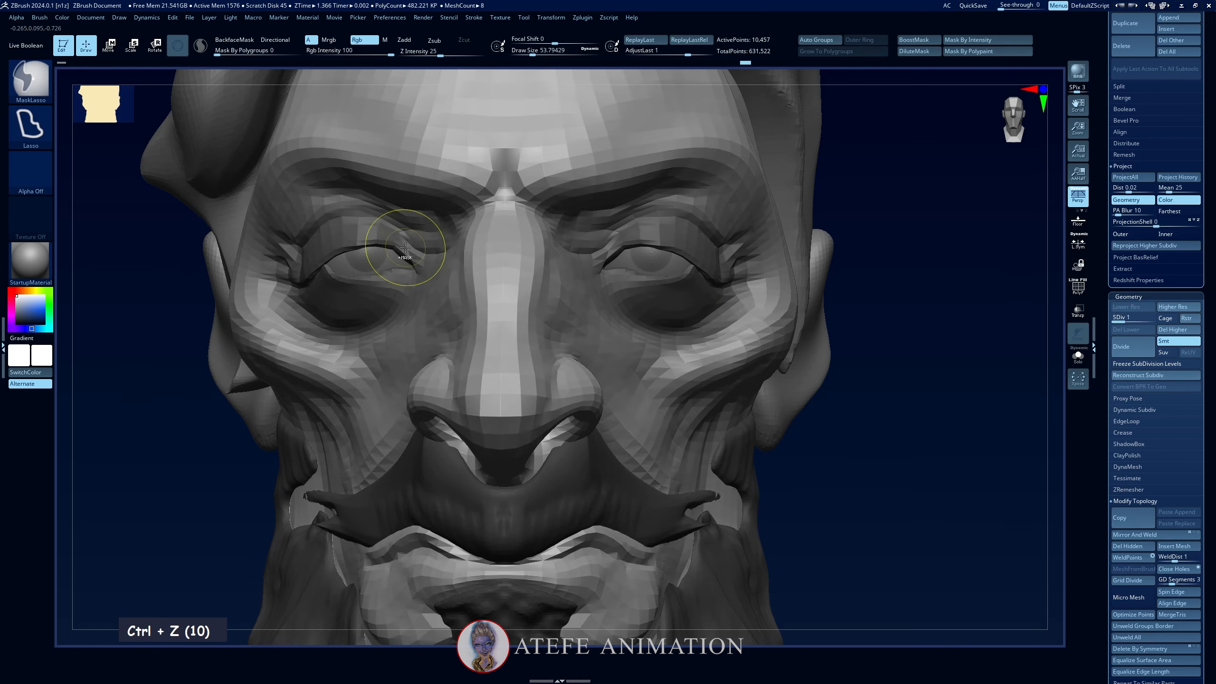
{"action": "left_click", "coordinate": [998, 337], "text": "ctrl"}
Compare the whole face from the front with the painted portrait in Photoshop.
{"action": "left_click_drag", "start_coordinate": [859, 381], "coordinate": [819, 460], "text": "alt"}
{"action": "key", "text": "alt+Tab"}
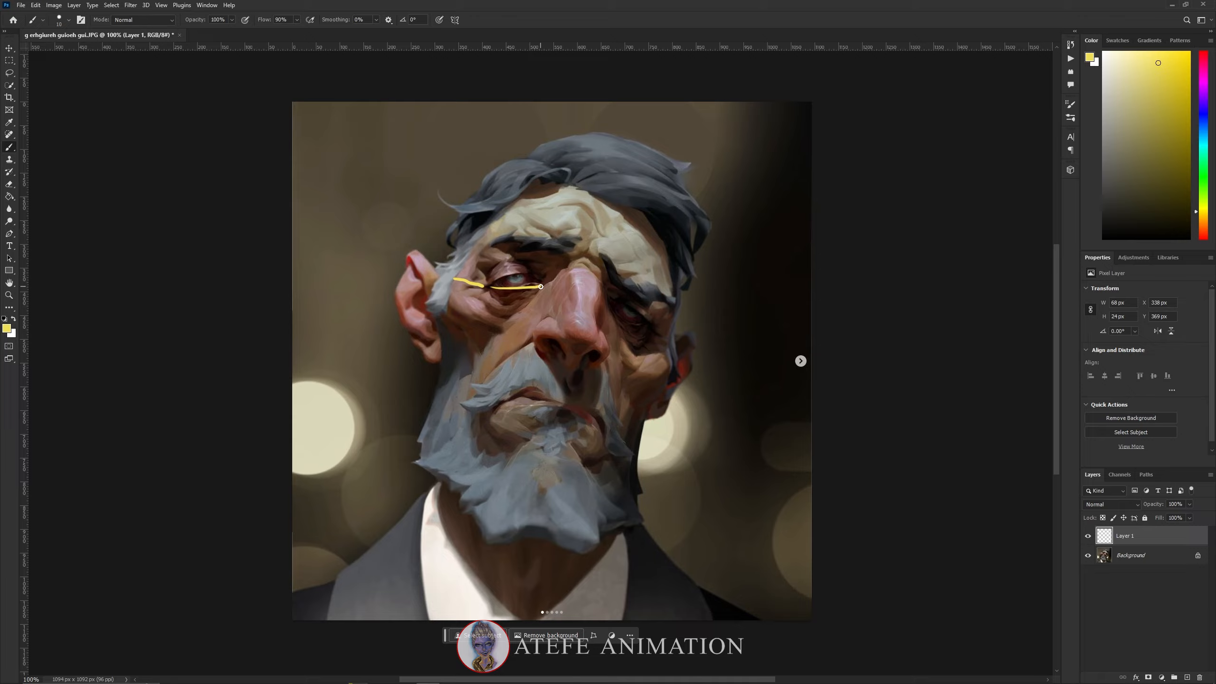
{"action": "key", "text": "alt+Tab"}
{"action": "key", "text": "alt+Tab"}
{"action": "key", "text": "alt+Tab"}
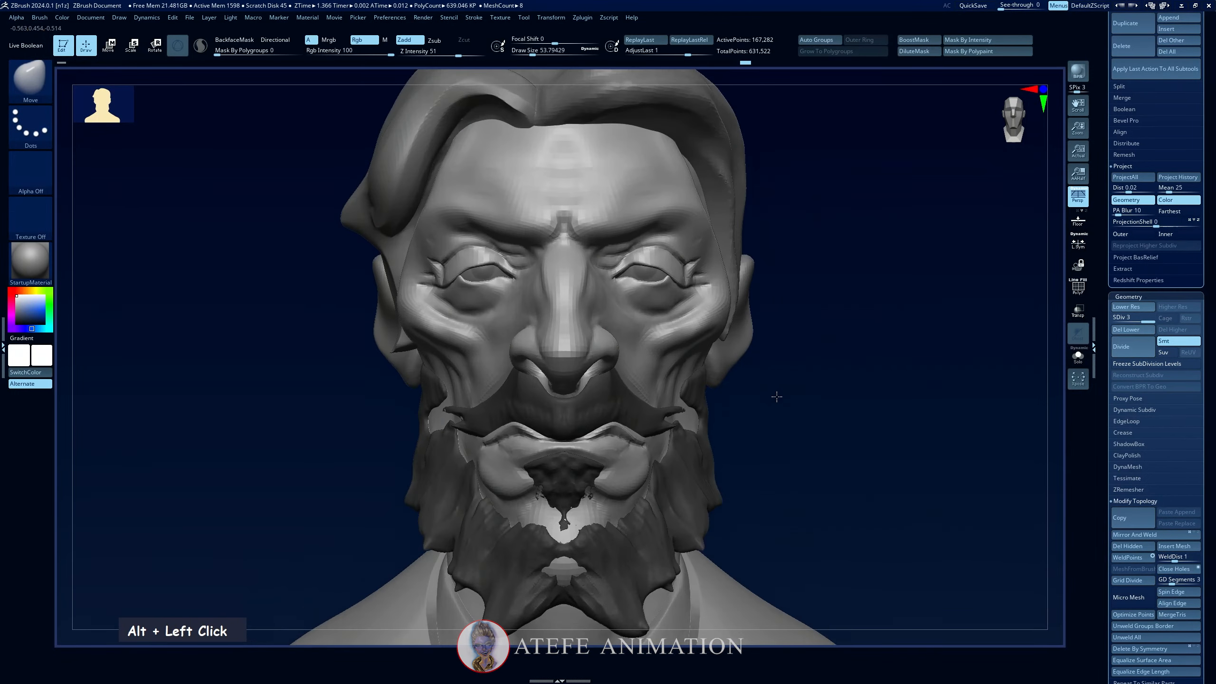
Adjust the outer eyelid areas with the Move brush at a draw size of about 132, checking the edits with undo and redo.
{"action": "mouse_move", "coordinate": [777, 396]}
{"action": "left_mouse_down", "text": "alt"}
{"action": "mouse_move", "coordinate": [787, 448]}
{"action": "mouse_move", "coordinate": [422, 317]}
{"action": "left_mouse_up", "text": "alt"}
{"action": "key", "text": "b"}
{"action": "key", "text": "m"}
{"action": "key", "text": "j"}
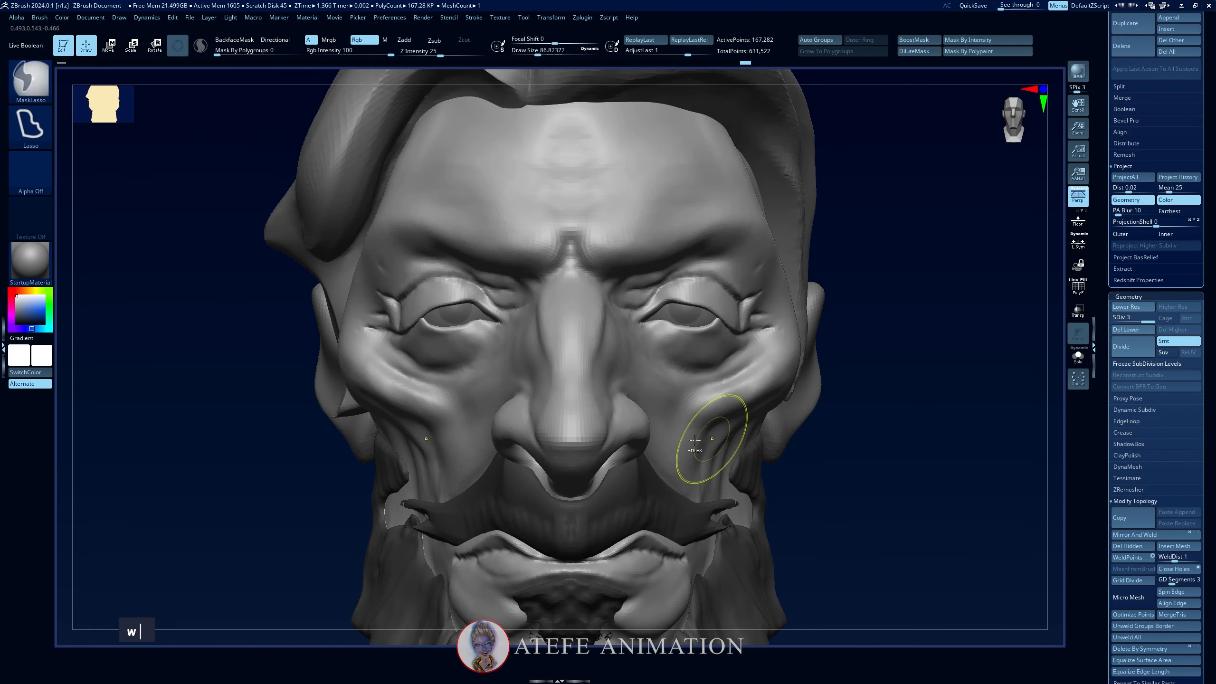
{"action": "key", "text": "ctrl+shift+z"}
{"action": "key", "text": "ctrl+z"}
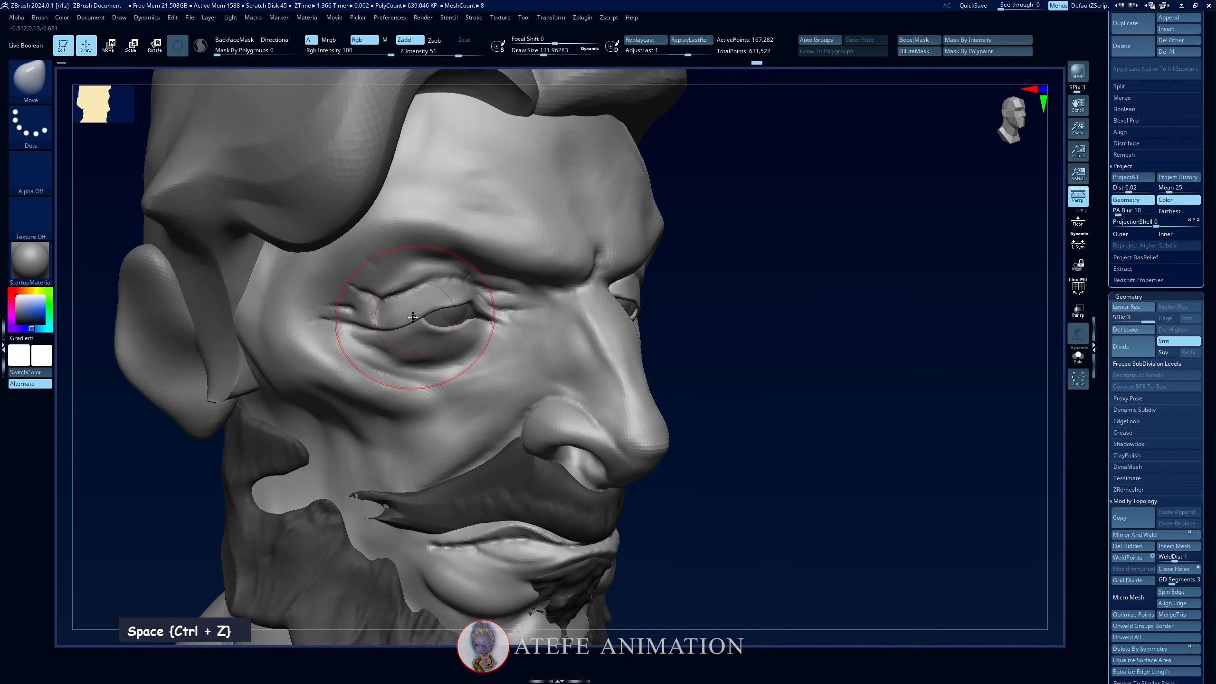
{"action": "key", "text": "ctrl+shift+z"}
{"action": "key", "text": "ctrl+shift+z"}
{"action": "key", "text": "ctrl+shift+z"}
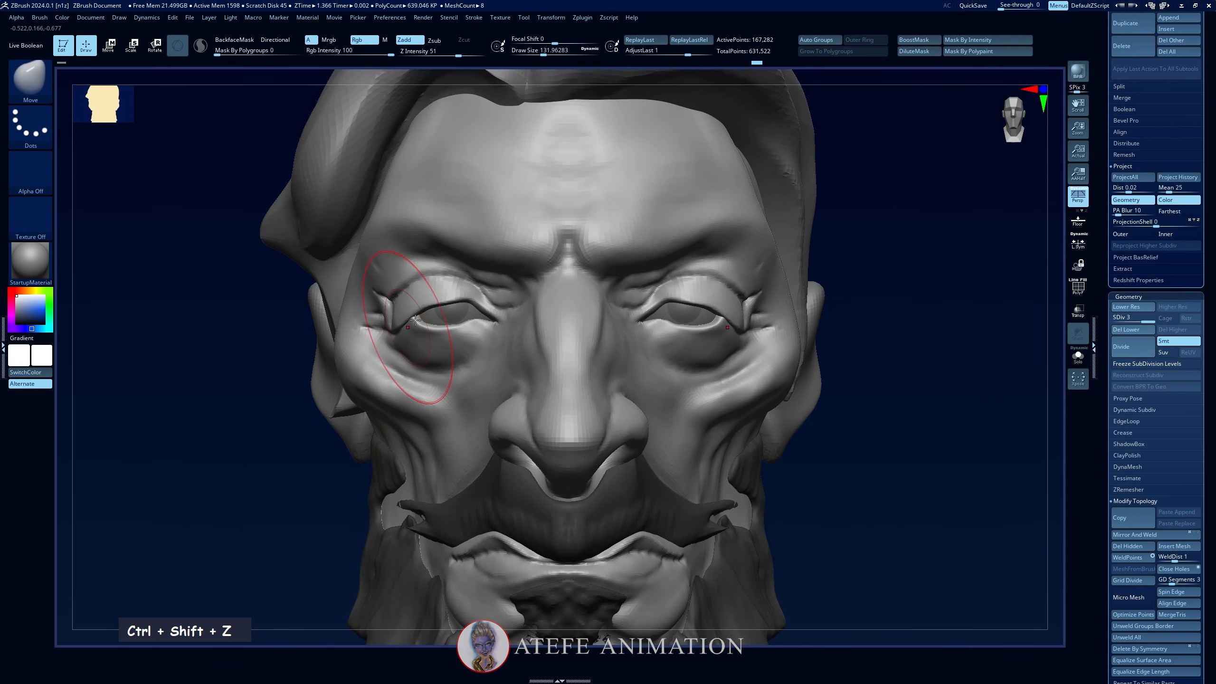
{"action": "key", "text": "ctrl+z"}
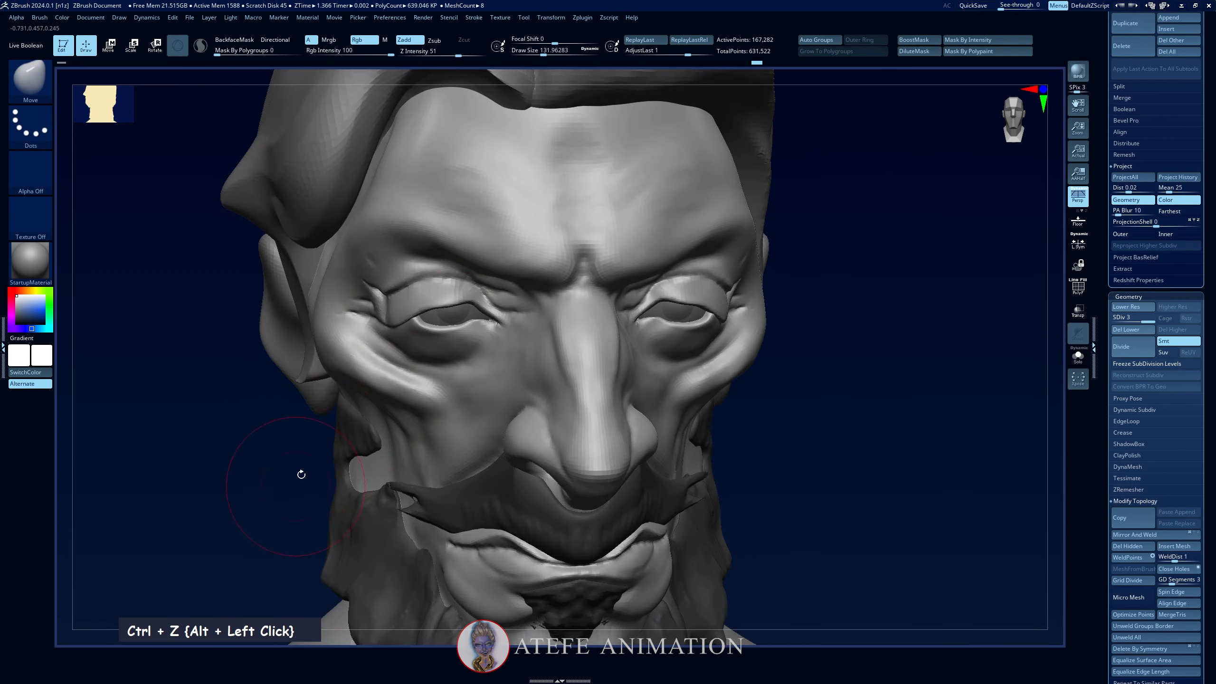
Compare the eyelids before and after the last edits from front and three-quarter views, and check the portrait.
{"action": "left_click", "coordinate": [279, 464], "text": "alt"}
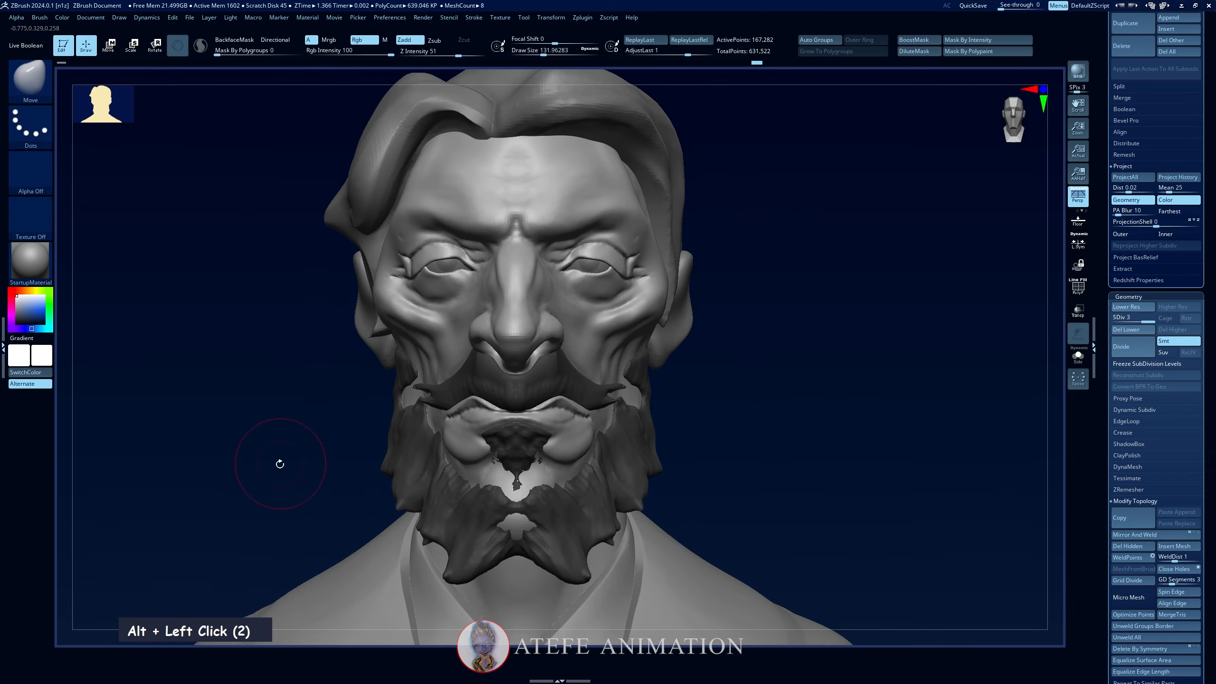
{"action": "key", "text": "ctrl+shift+z"}
{"action": "key", "text": "ctrl+shift+z"}
{"action": "key", "text": "ctrl+shift+z"}
{"action": "left_click", "coordinate": [261, 455], "text": "alt"}
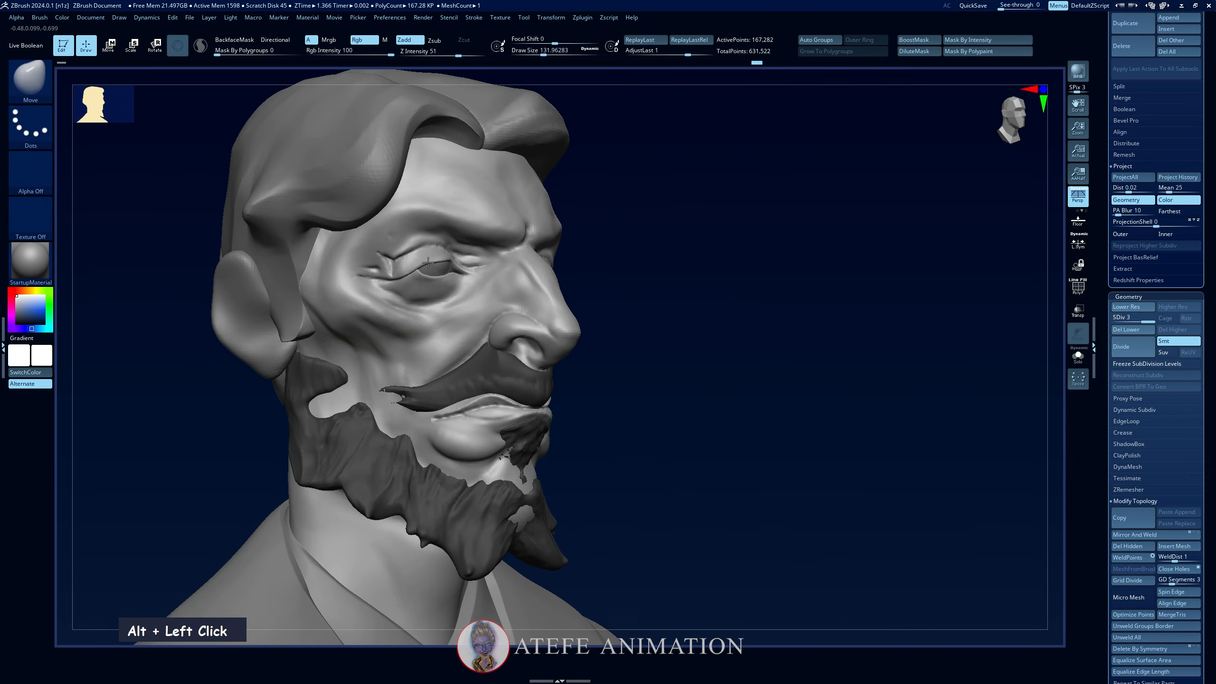
{"action": "key", "text": "ctrl+z"}
{"action": "left_click", "coordinate": [279, 421], "text": "alt"}
{"action": "key", "text": "alt+Tab"}
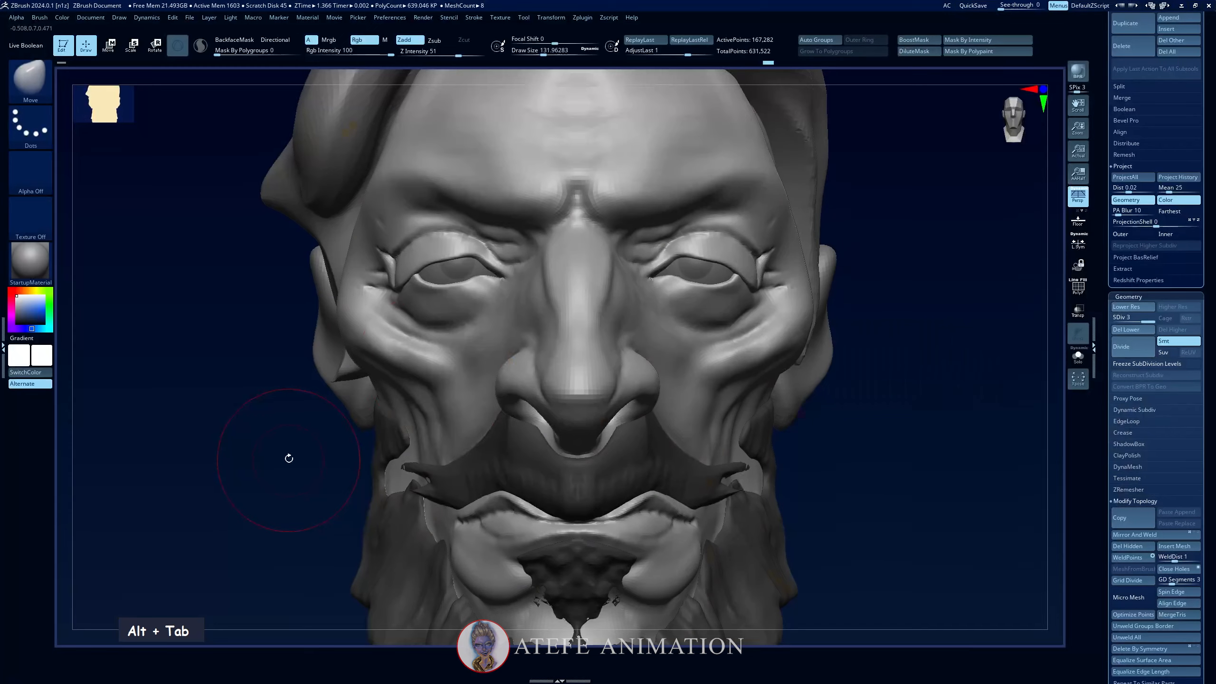
{"action": "key", "text": "alt+Tab"}
Refine the eyelid edges with the Move brush, reducing the draw size to about 108 and then about 49.
{"action": "key", "text": "space"}
{"action": "key", "text": "space"}
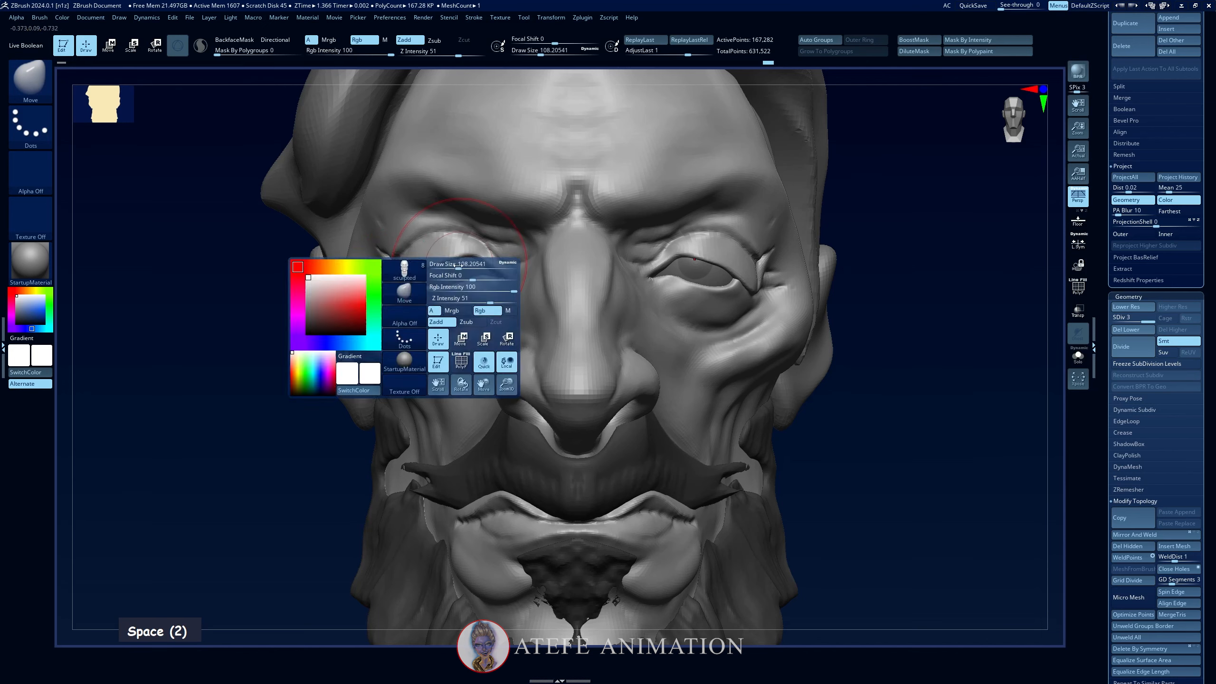
{"action": "key", "text": "ctrl+z"}
{"action": "key", "text": "ctrl+shift+z"}
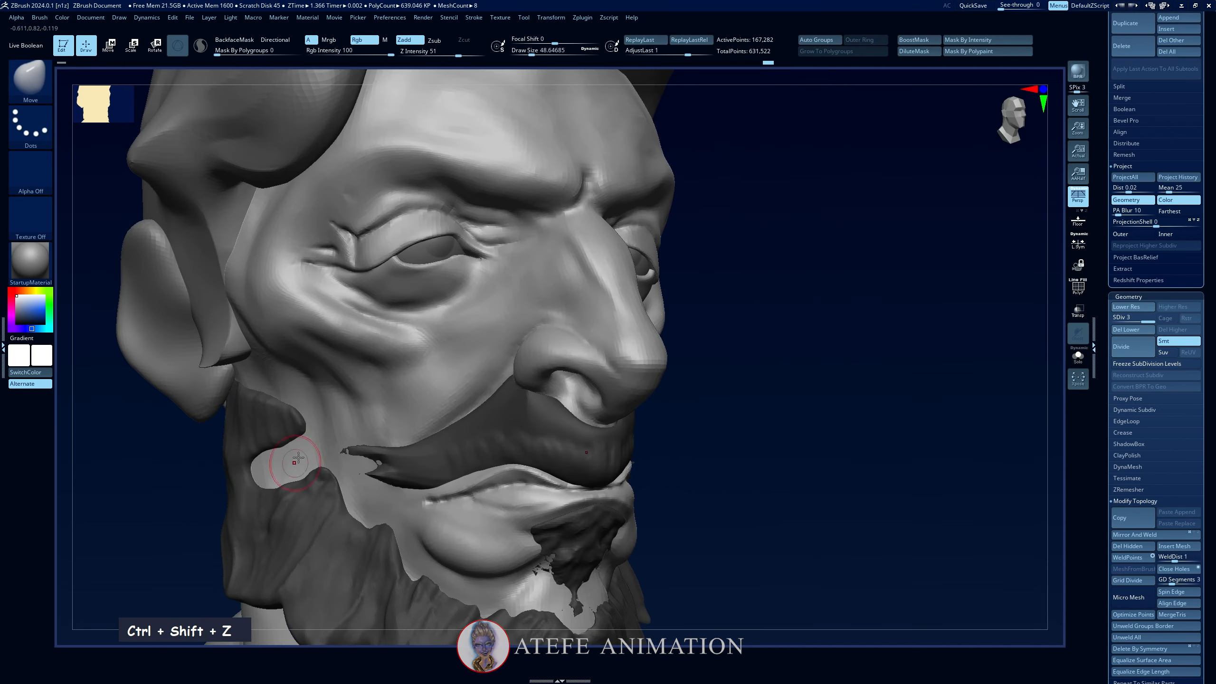
Adjust the lower lids with the upper eyelids masked, set the draw size to about 87, and clear the mask.
{"action": "left_click", "coordinate": [711, 282], "text": "ctrl+shift"}
{"action": "left_click", "coordinate": [680, 330], "text": "ctrl"}
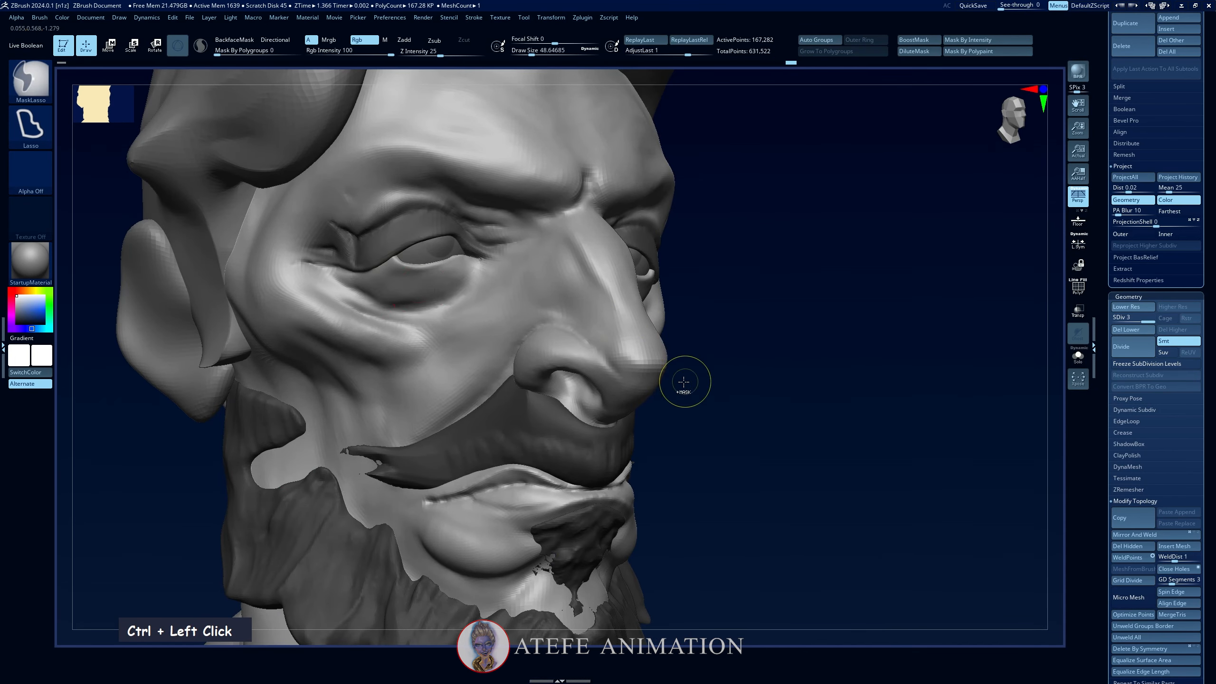
{"action": "key", "text": "space"}
{"action": "left_click", "coordinate": [388, 259], "text": "alt"}
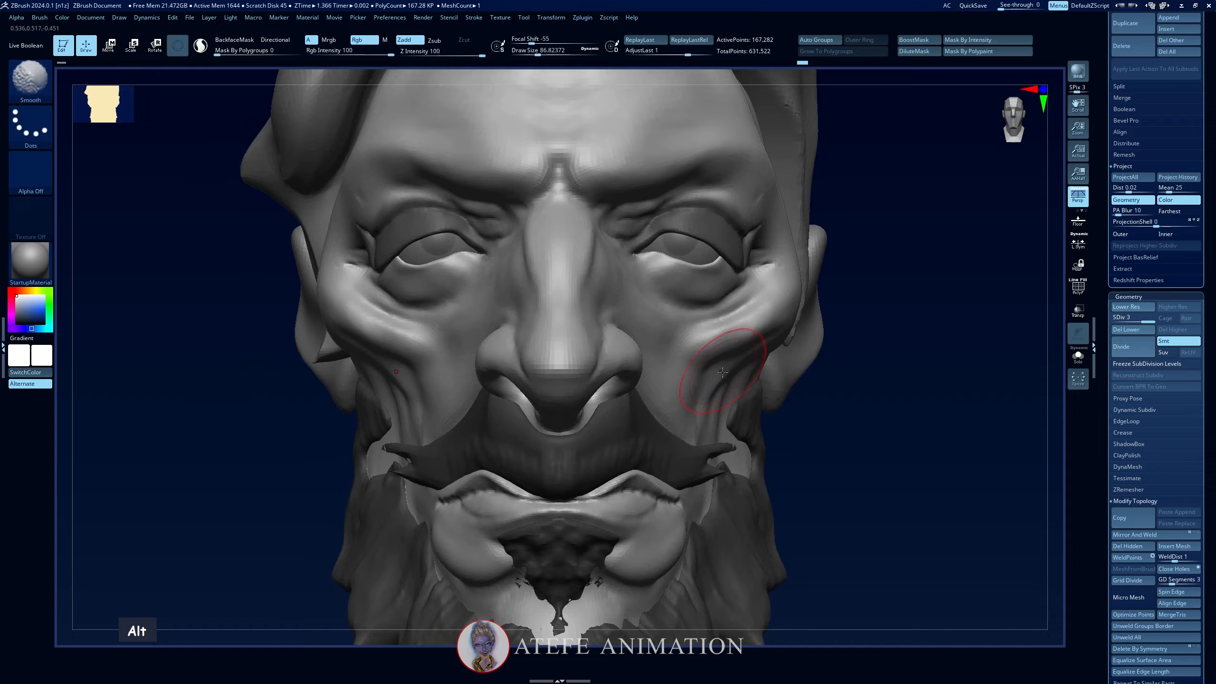
{"action": "left_click", "coordinate": [823, 422], "text": "ctrl"}
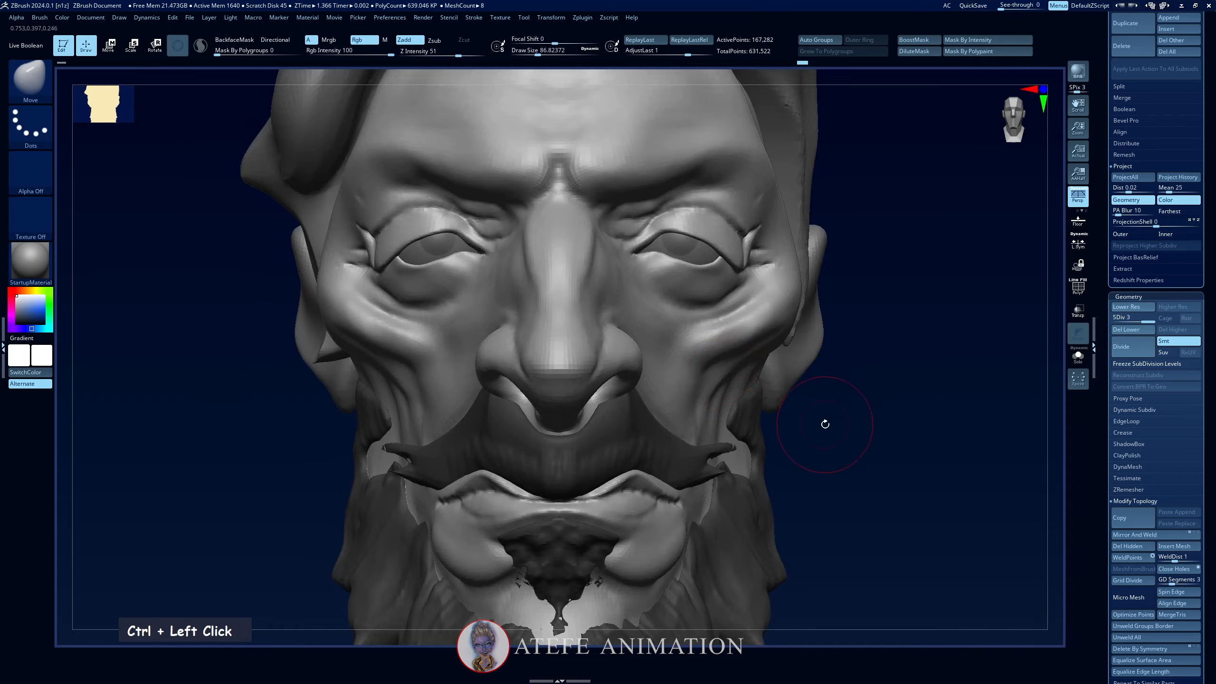
Inspect the eyes up close and the whole bust from the front, comparing them with the Photoshop portrait.
{"action": "double_click", "coordinate": [814, 388], "text": "alt"}
{"action": "key", "text": "alt+Tab"}
{"action": "key", "text": "alt+Tab"}
{"action": "left_click_drag", "start_coordinate": [809, 397], "coordinate": [842, 392]}
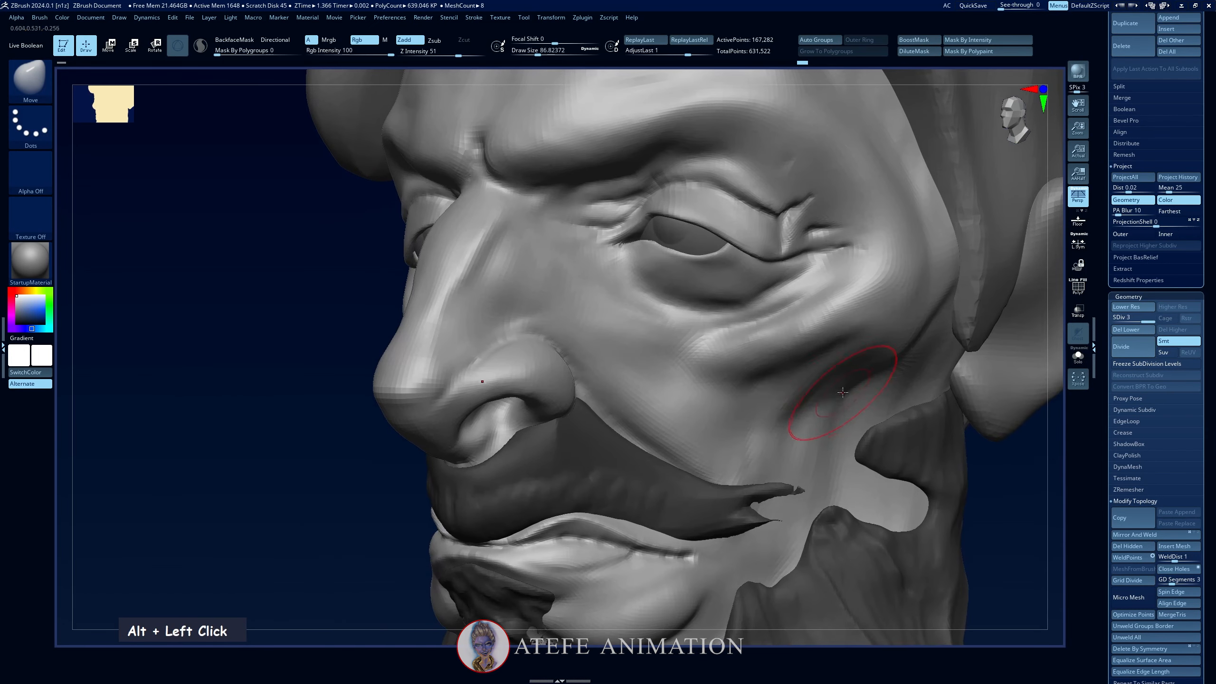
{"action": "left_click", "coordinate": [889, 437], "text": "alt"}
{"action": "left_click", "coordinate": [886, 349], "text": "alt"}
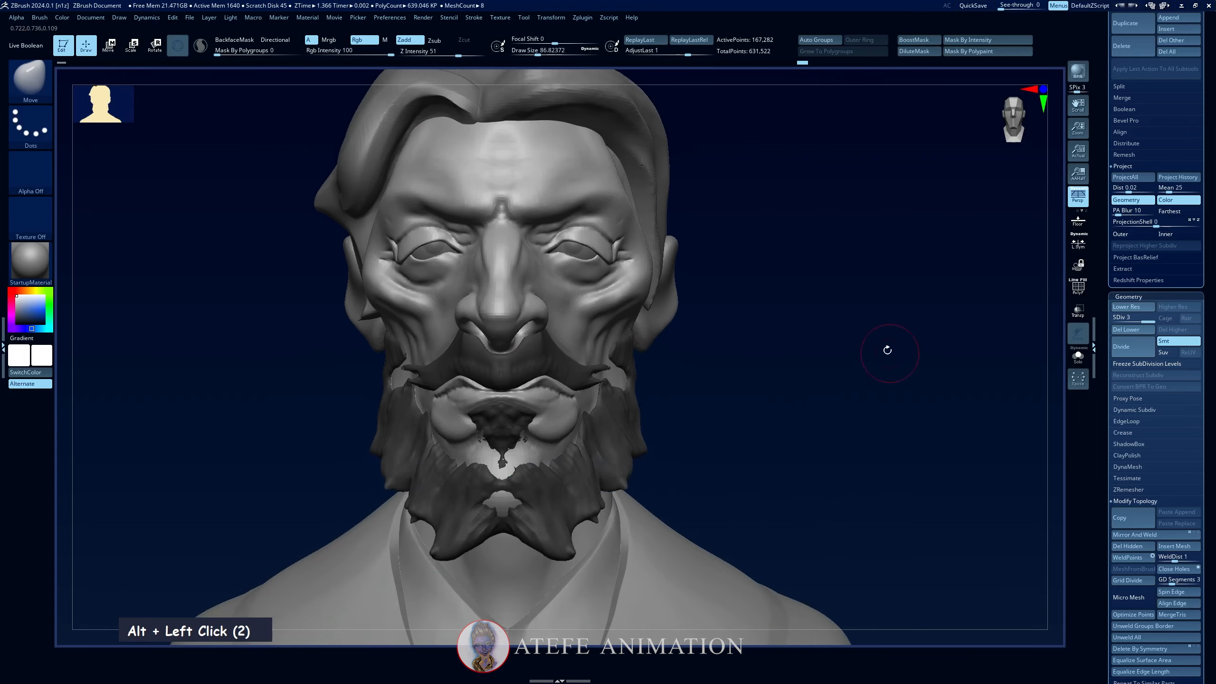
{"action": "left_click", "coordinate": [835, 426], "text": "alt"}
{"action": "left_click", "coordinate": [684, 367], "text": "alt"}
{"action": "key", "text": "alt+Tab"}
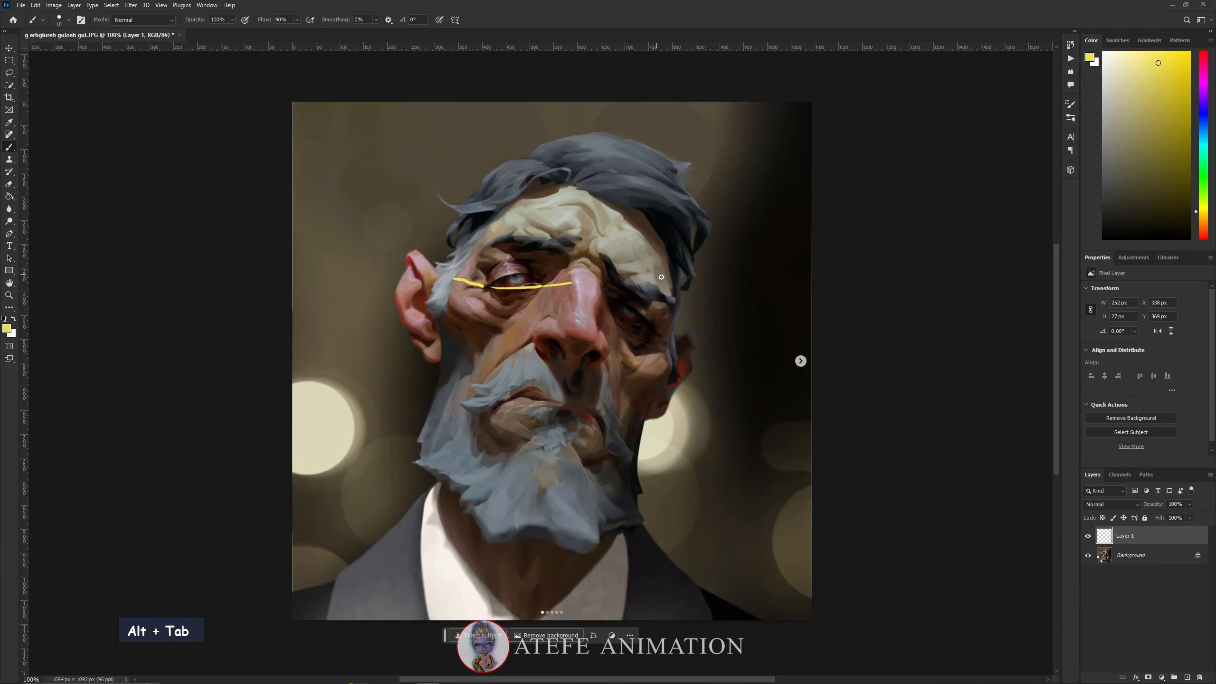
{"action": "key", "text": "alt+Tab"}
{"action": "left_click_drag", "start_coordinate": [657, 320], "coordinate": [695, 319], "text": "alt"}
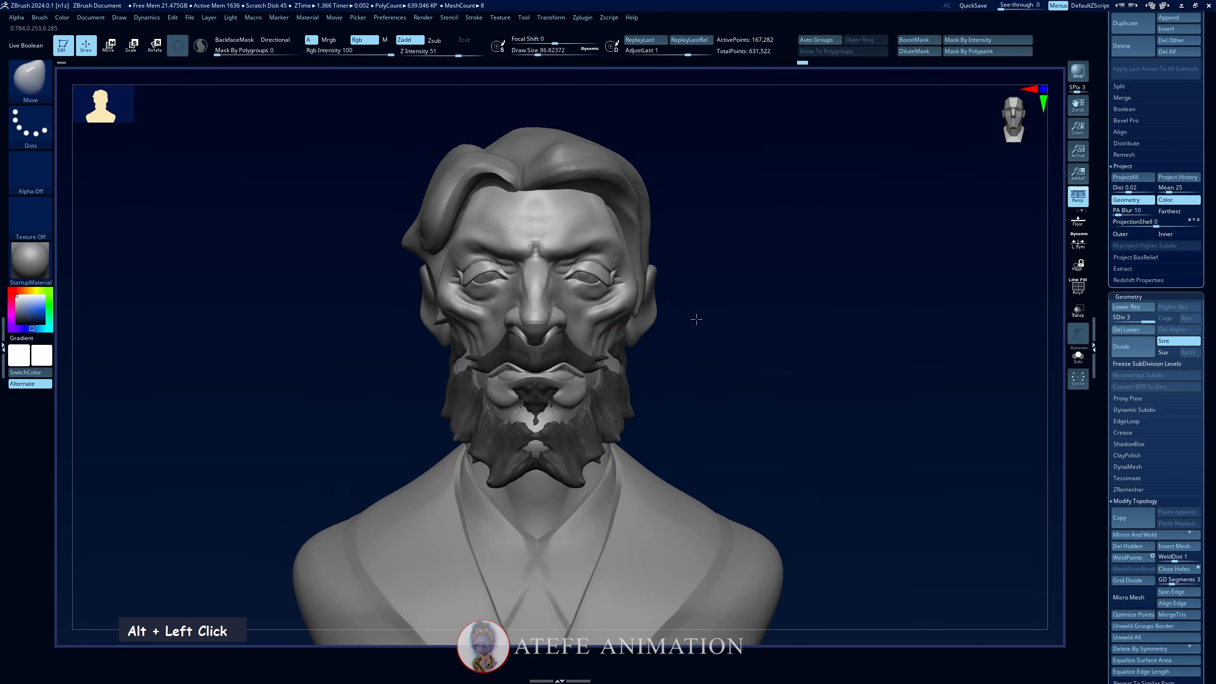
{"action": "key", "text": "alt+Tab"}
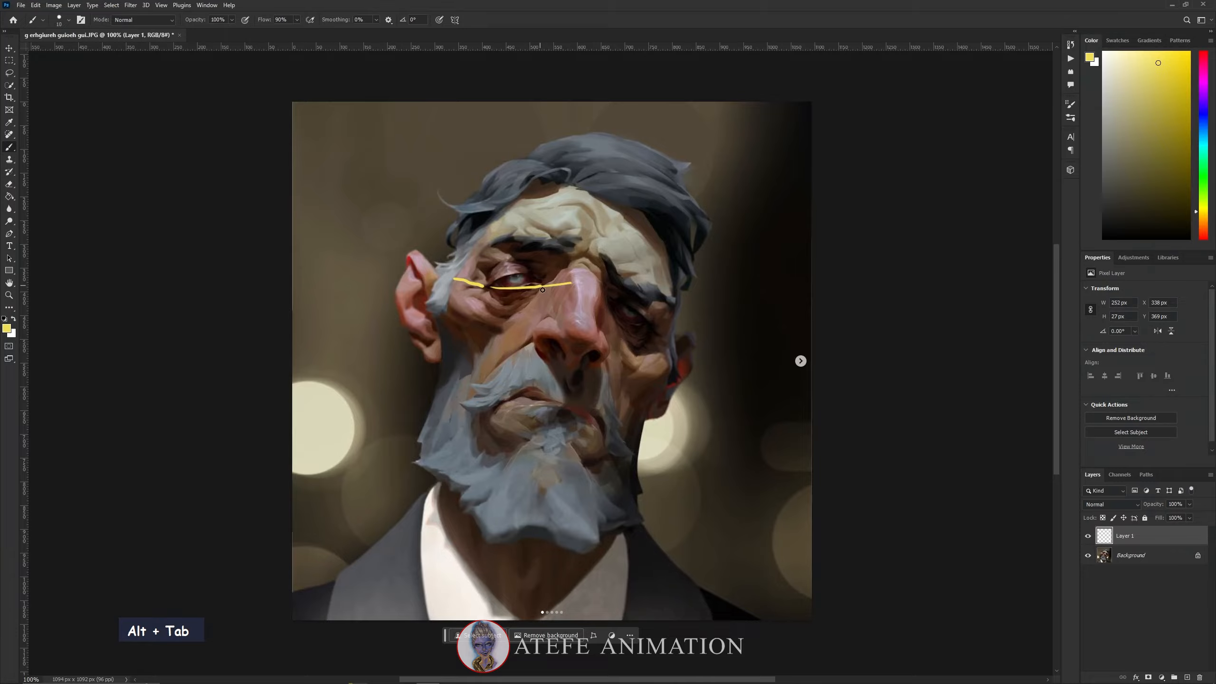
Draw yellow guides over the Photoshop portrait: a circle around the eye socket, a brow arrow and large curves over the face.
{"action": "key", "text": "alt+Tab"}
{"action": "key", "text": "alt+Tab"}
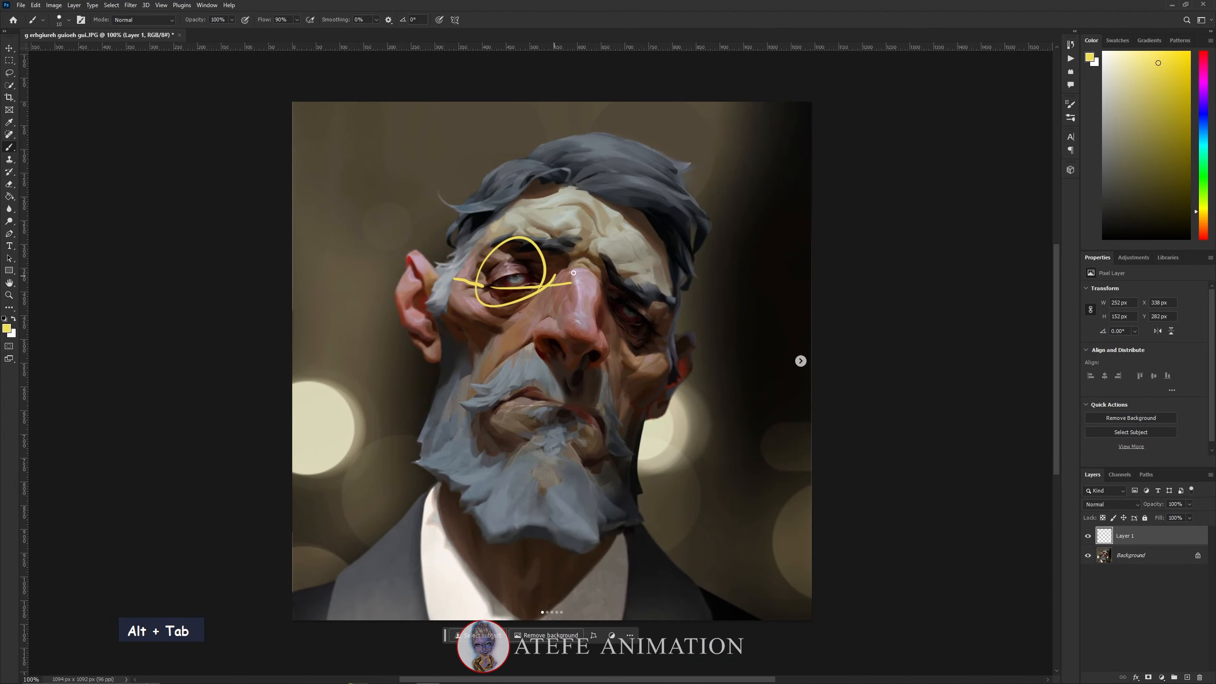
{"action": "left_click_drag", "start_coordinate": [544, 250], "coordinate": [554, 236]}
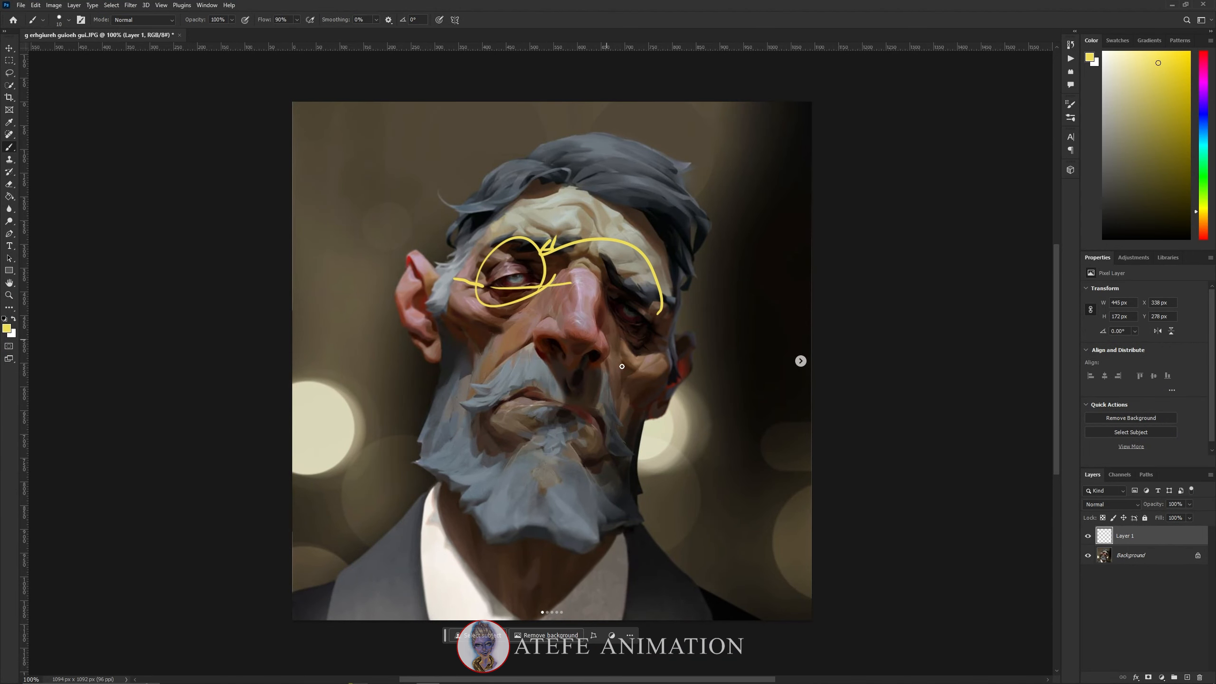
{"action": "key", "text": "alt+Tab"}
{"action": "left_click", "coordinate": [746, 332], "text": "alt"}
{"action": "key", "text": "alt+Tab"}
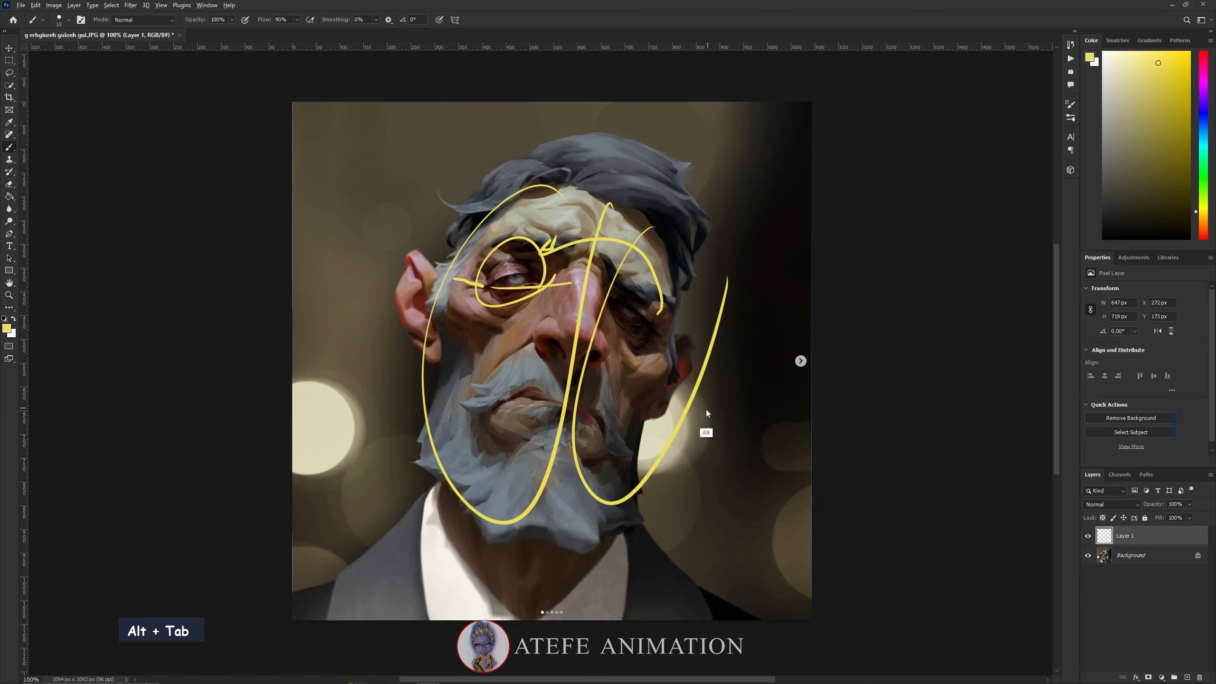
Check the head in ZBrush against the marked portrait and undo the last edits.
{"action": "key", "text": "alt+Tab"}
{"action": "left_click_drag", "start_coordinate": [763, 316], "coordinate": [764, 376], "text": "alt"}
{"action": "left_click", "coordinate": [755, 420], "text": "alt"}
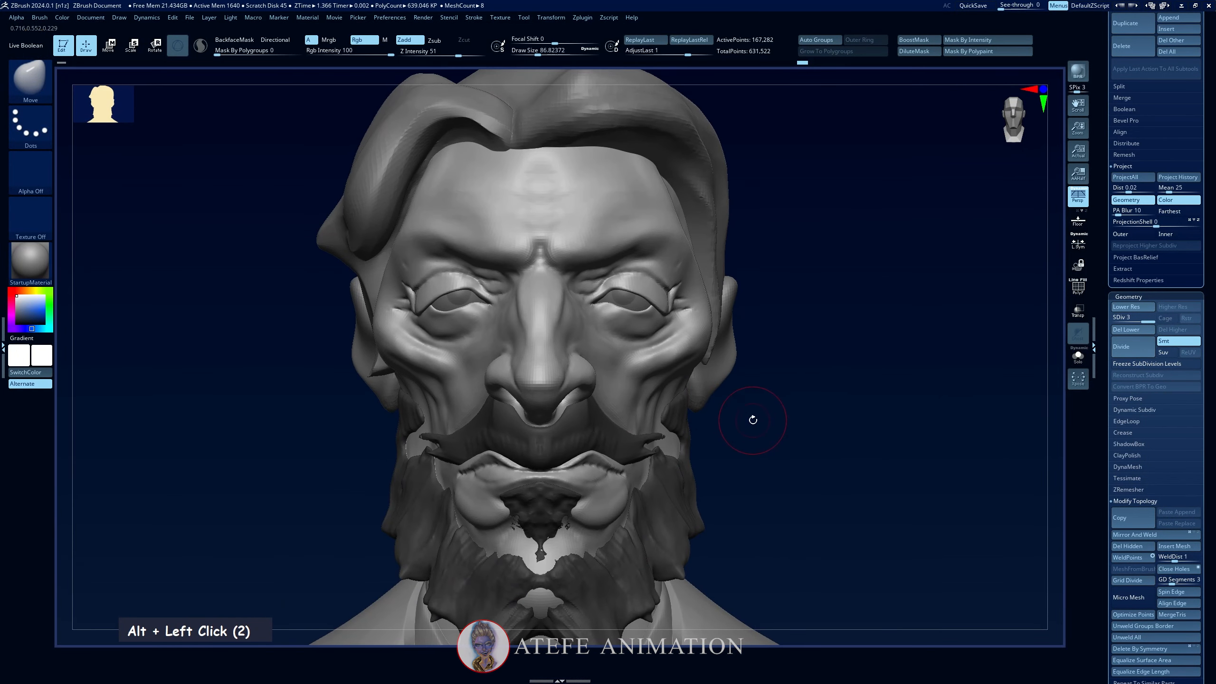
{"action": "key", "text": "ctrl+z"}
{"action": "mouse_move", "coordinate": [762, 418]}
{"action": "left_mouse_down"}
{"action": "mouse_move", "coordinate": [744, 405]}
{"action": "mouse_move", "coordinate": [774, 412]}
{"action": "mouse_move", "coordinate": [771, 435]}
{"action": "left_mouse_up"}
{"action": "key", "text": "alt+Tab"}
{"action": "key", "text": "ctrl+z"}
{"action": "key", "text": "ctrl+z"}
{"action": "key", "text": "alt+Tab"}
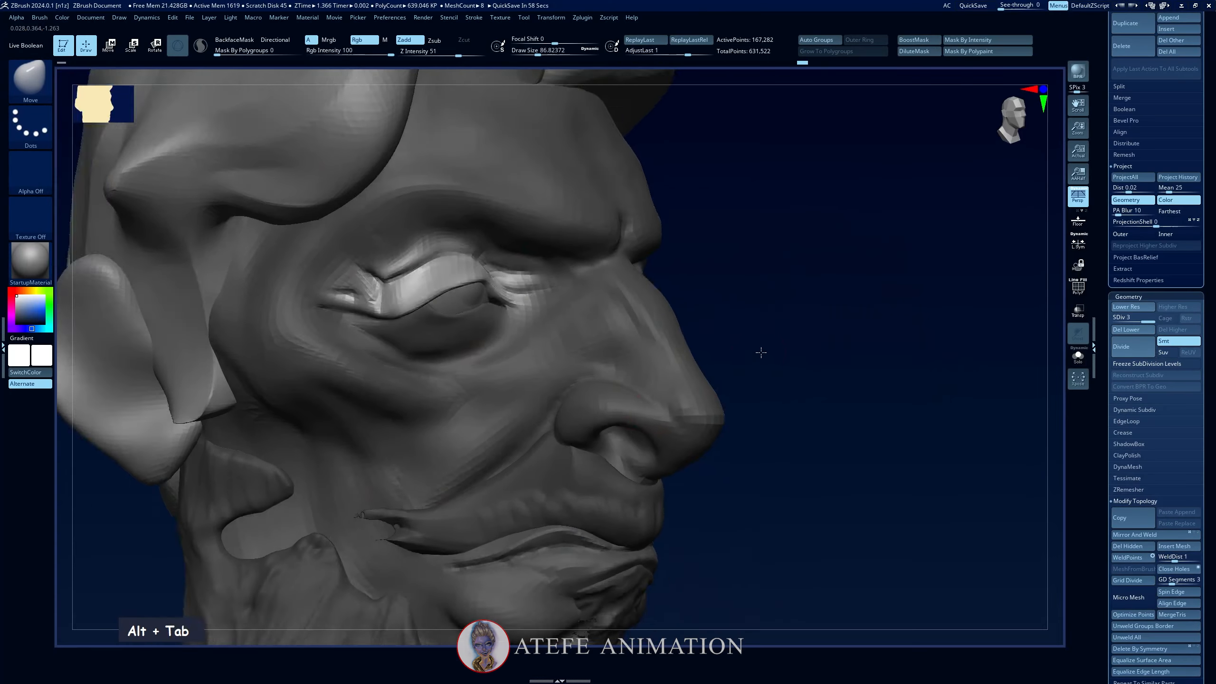
Try moving the outer part of the upper eyelid at a draw size of about 56, and undo the attempt.
{"action": "key", "text": "space"}
{"action": "key", "text": "space"}
{"action": "double_click", "coordinate": [440, 292]}
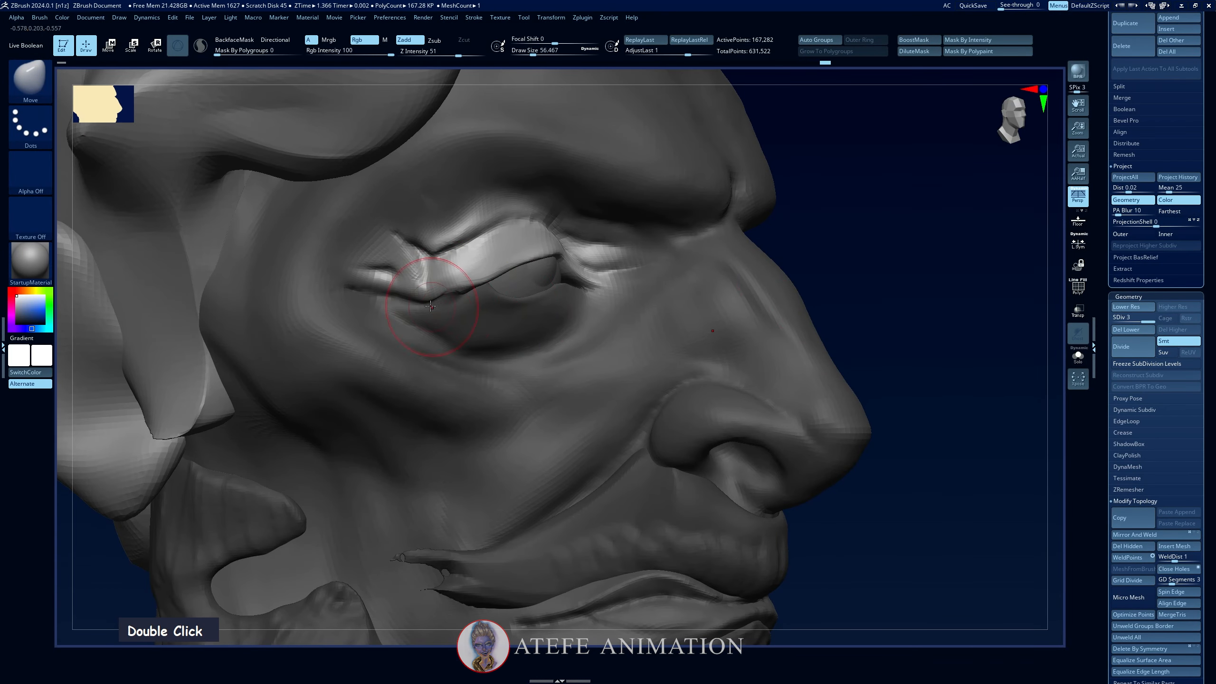
{"action": "left_click_drag", "start_coordinate": [852, 288], "coordinate": [733, 218]}
{"action": "key", "text": "ctrl+z"}
{"action": "key", "text": "ctrl+z"}
{"action": "key", "text": "ctrl+z"}
{"action": "key", "text": "ctrl+z"}
{"action": "key", "text": "ctrl+z"}
Drop the head to subdivision level 1 to adjust the eyelid mask, and return it to level 3.
{"action": "left_click", "coordinate": [693, 340], "text": "ctrl"}
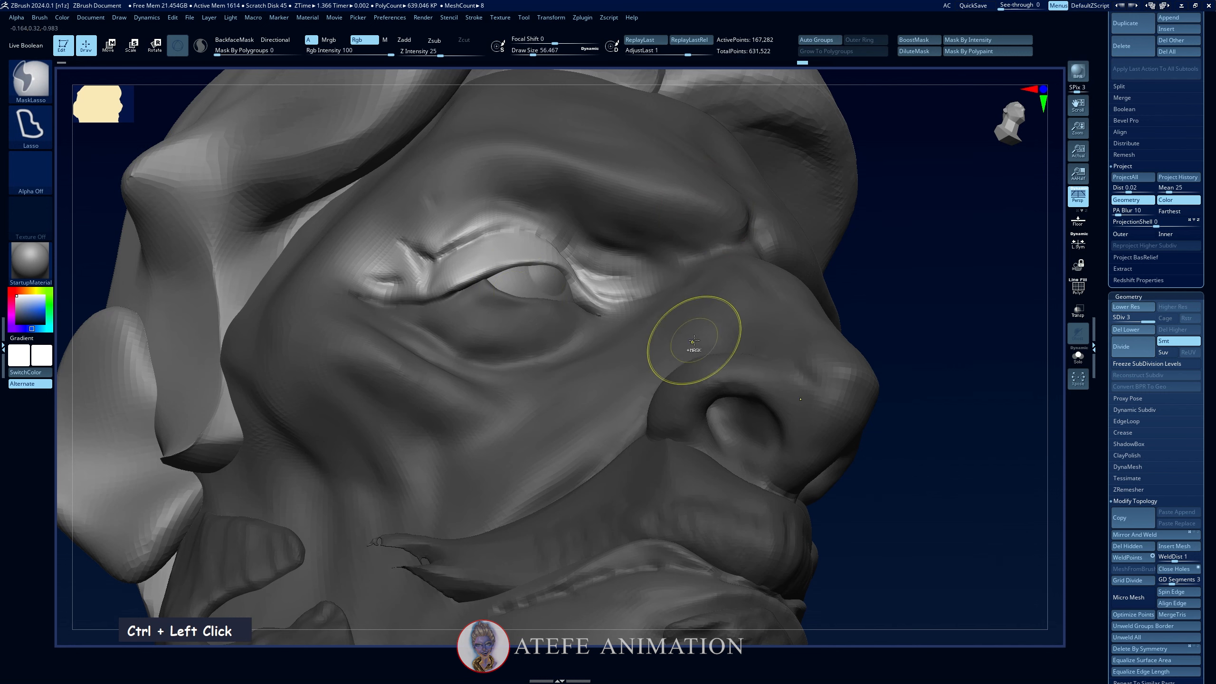
{"action": "key", "text": "shift+d"}
{"action": "key", "text": "shift+d"}
{"action": "left_click", "coordinate": [950, 339], "text": "ctrl"}
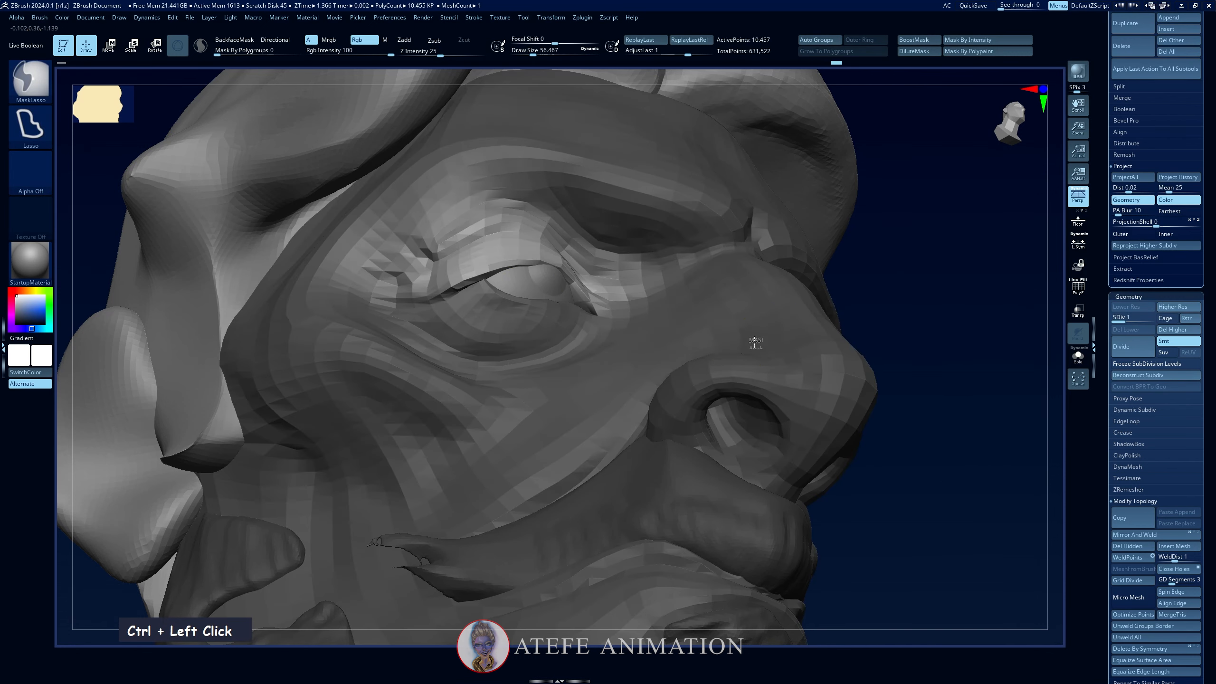
{"action": "left_click", "coordinate": [754, 342], "text": "ctrl+alt"}
{"action": "left_click", "coordinate": [1147, 320]}
Refine the unmasked outer part of the upper eyelid with the Move brush at a draw size of about 11.
{"action": "key", "text": "space"}
{"action": "key", "text": "space"}
{"action": "key", "text": "space"}
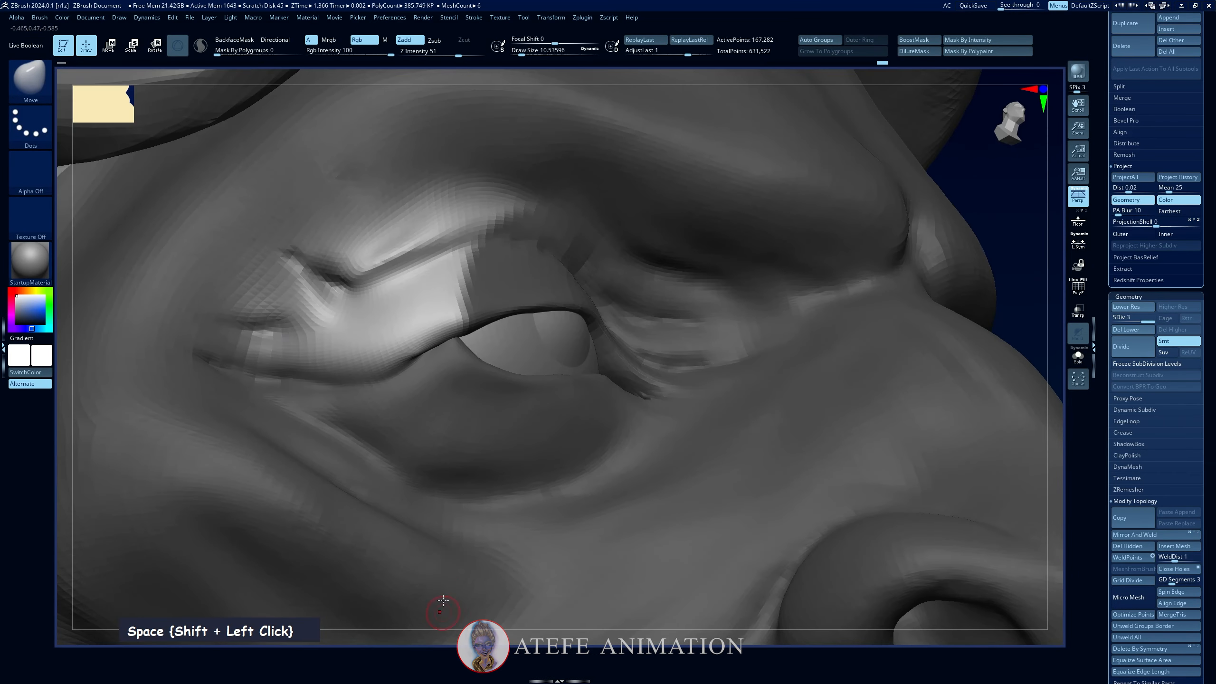
Sharpen the eyelid creases with the DamStandard brush at a draw size of about 27.
{"action": "key", "text": "b"}
{"action": "key", "text": "d"}
{"action": "key", "text": "s"}
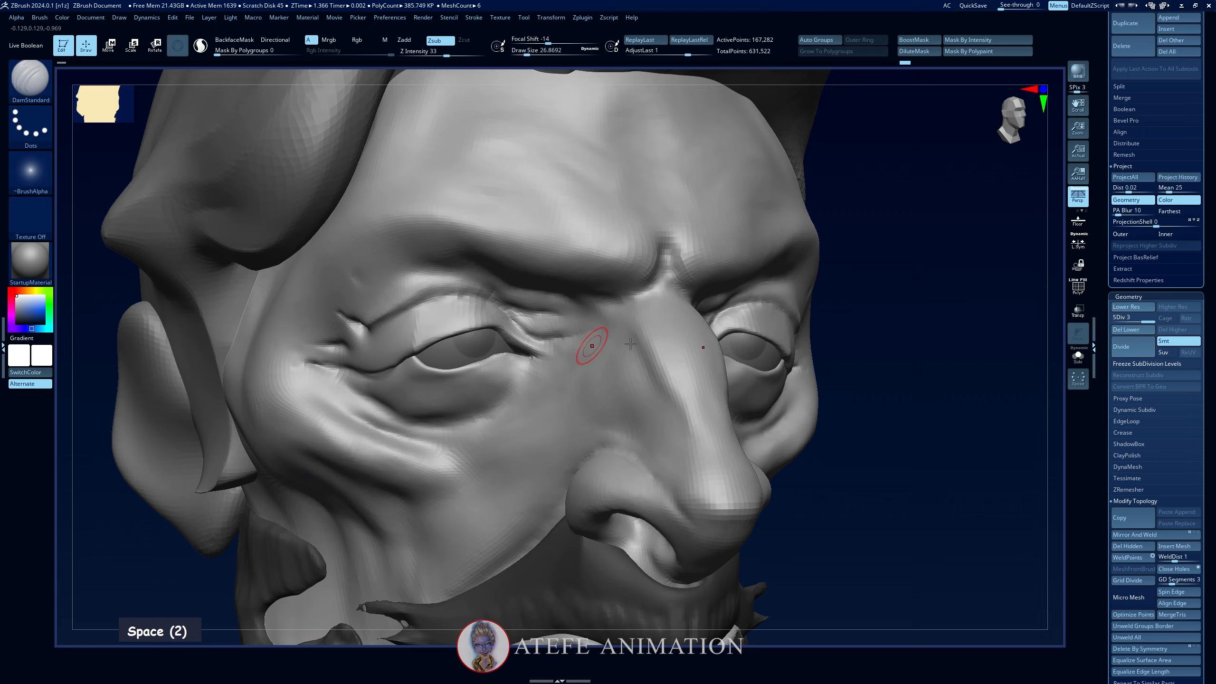
{"action": "left_click_drag", "start_coordinate": [862, 347], "coordinate": [838, 379], "text": "alt"}
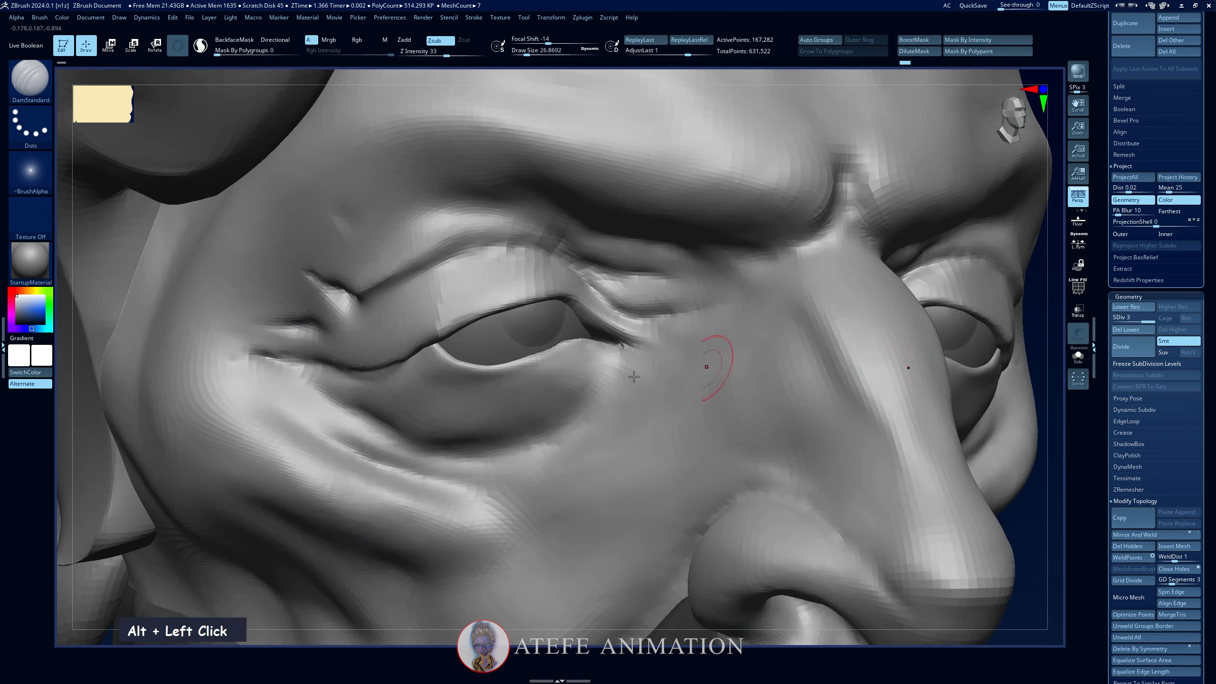
Set the draw size to about 13 and switch to ClayBuildup to build up and smooth the outer eye corner.
{"action": "key", "text": "space"}
{"action": "left_click_drag", "start_coordinate": [448, 348], "coordinate": [439, 348]}
{"action": "key", "text": "b"}
{"action": "key", "text": "c"}
{"action": "key", "text": "b"}
{"action": "key", "text": "shift"}
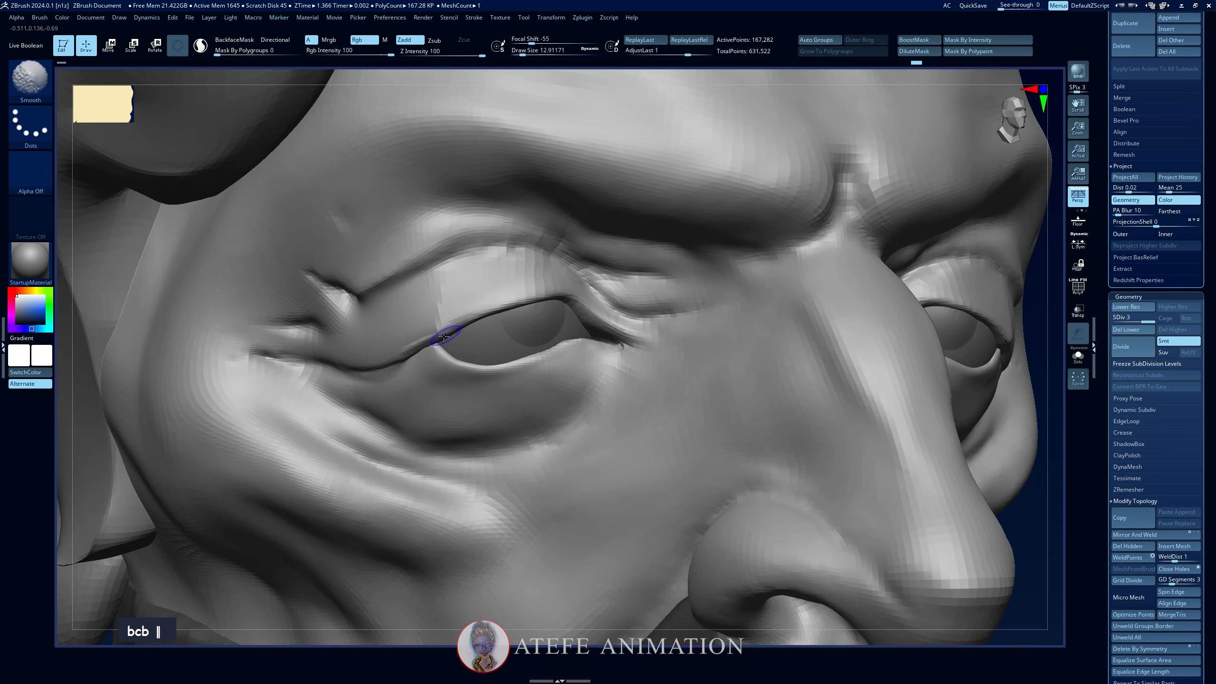
{"action": "left_click", "coordinate": [182, 556], "text": "alt"}
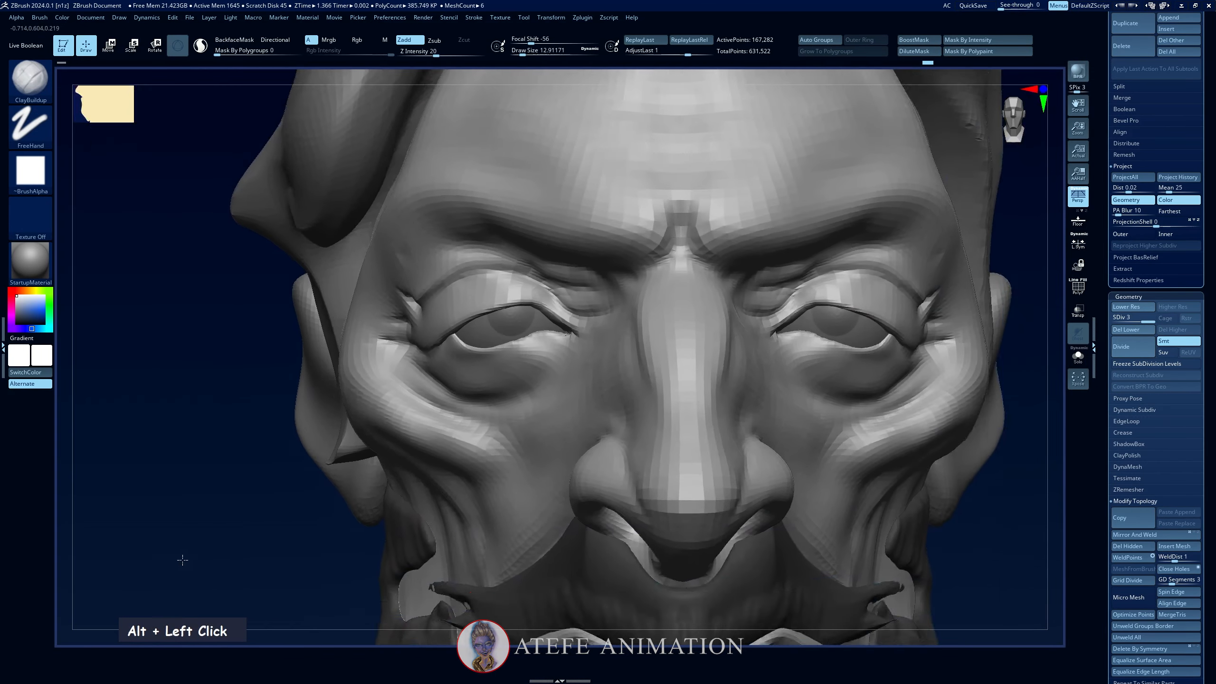
{"action": "left_click", "coordinate": [198, 564], "text": "alt"}
Smooth the lid line at the outer eye corner, reducing the draw size to about 12.
{"action": "left_click", "coordinate": [783, 318], "text": "alt"}
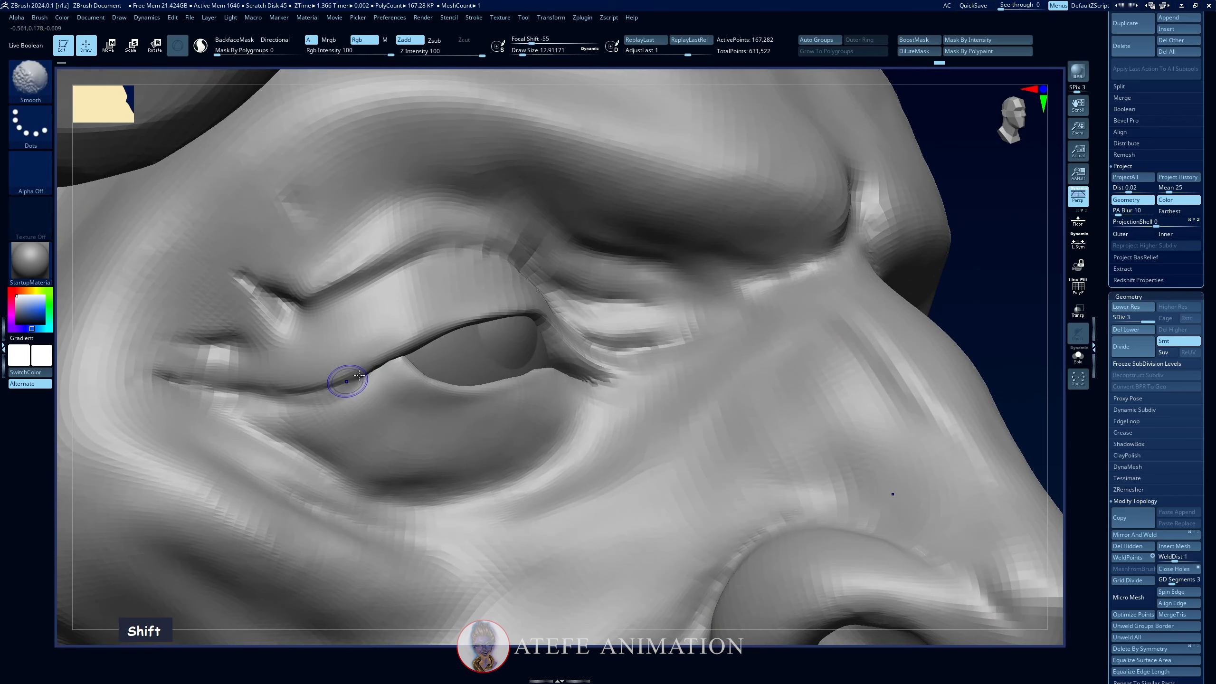
{"action": "left_click", "coordinate": [374, 375], "text": "shift"}
{"action": "key", "text": "space"}
{"action": "left_click_drag", "start_coordinate": [433, 349], "coordinate": [429, 350]}
{"action": "right_click_drag", "start_coordinate": [426, 369], "coordinate": [426, 353]}
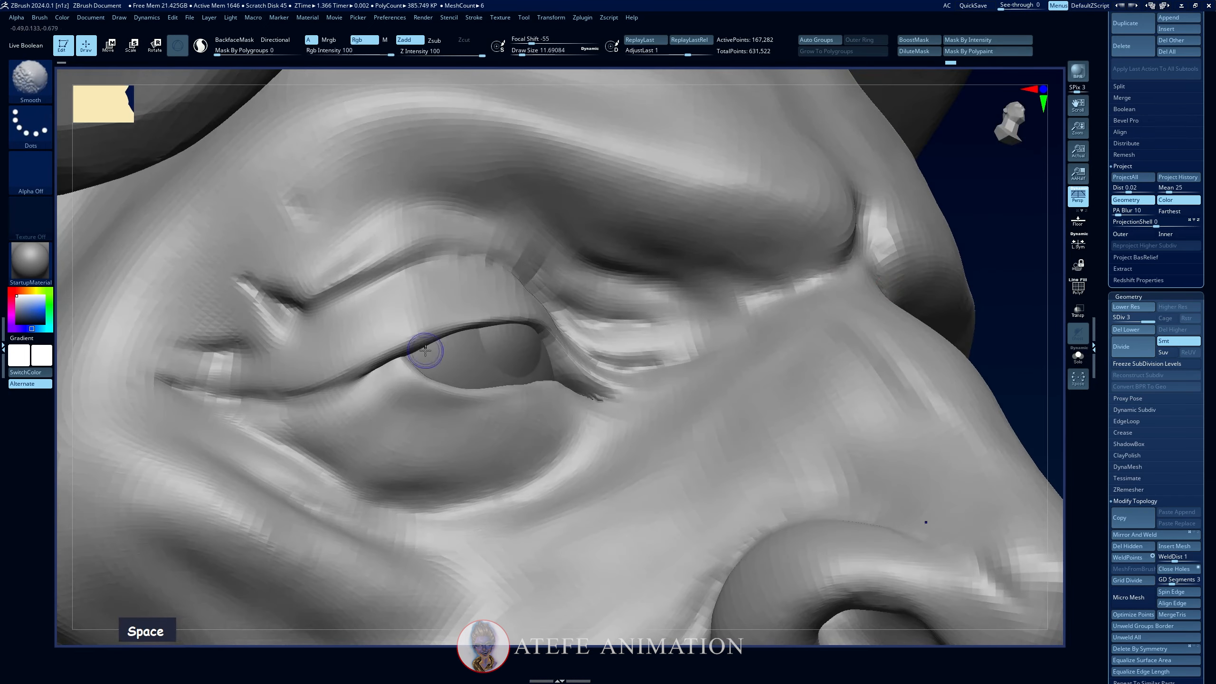
Smooth the lid line near the outer eye corner and check the face against the painted reference.
{"action": "left_click", "coordinate": [426, 353], "text": "shift"}
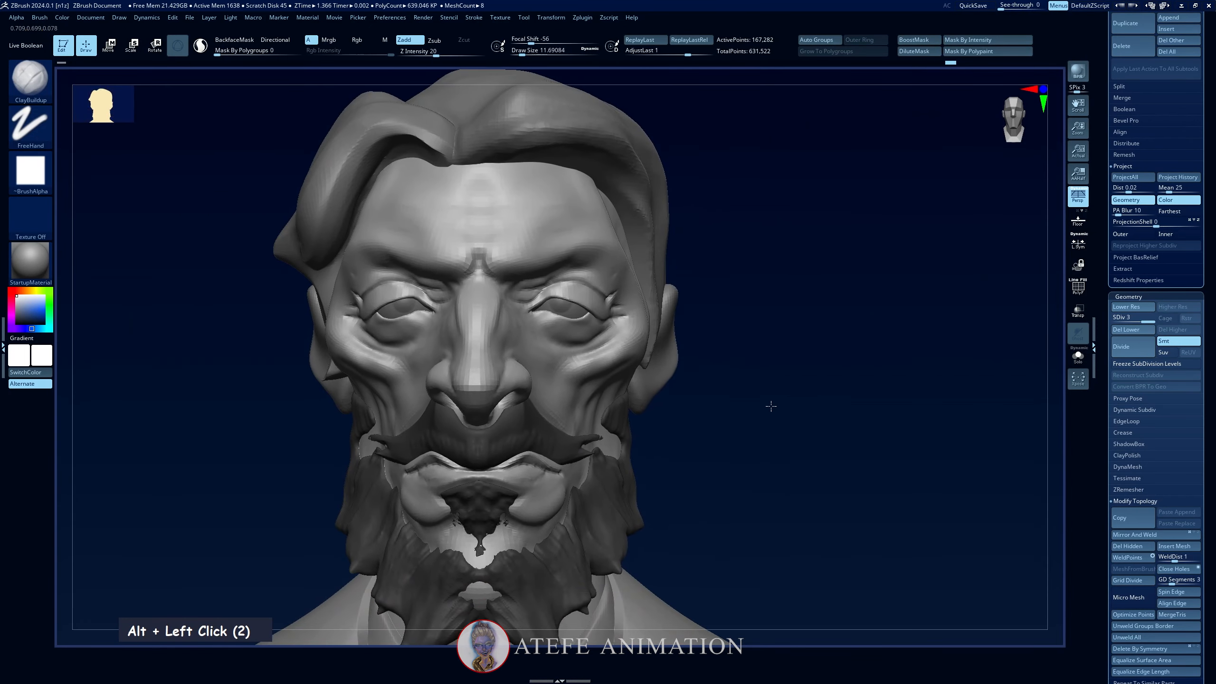
{"action": "mouse_move", "coordinate": [755, 467]}
{"action": "left_mouse_down"}
{"action": "mouse_move", "coordinate": [782, 460]}
{"action": "mouse_move", "coordinate": [744, 381]}
{"action": "left_mouse_up"}
{"action": "key", "text": "alt+Tab"}
{"action": "key", "text": "alt+Tab"}
Set the draw size to about 18 and smooth the creases around the outer eye corner.
{"action": "key", "text": "space"}
{"action": "left_click_drag", "start_coordinate": [338, 304], "coordinate": [348, 304]}
{"action": "key", "text": "shift"}
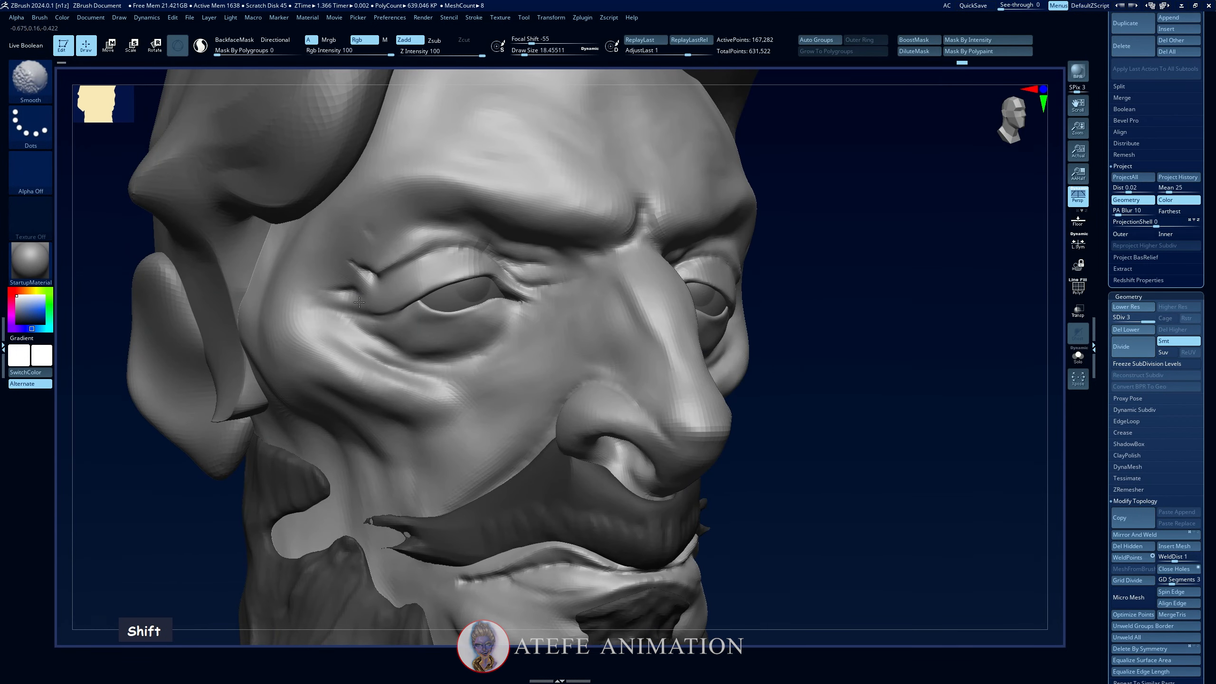
{"action": "left_click_drag", "start_coordinate": [216, 565], "coordinate": [297, 565], "text": "shift"}
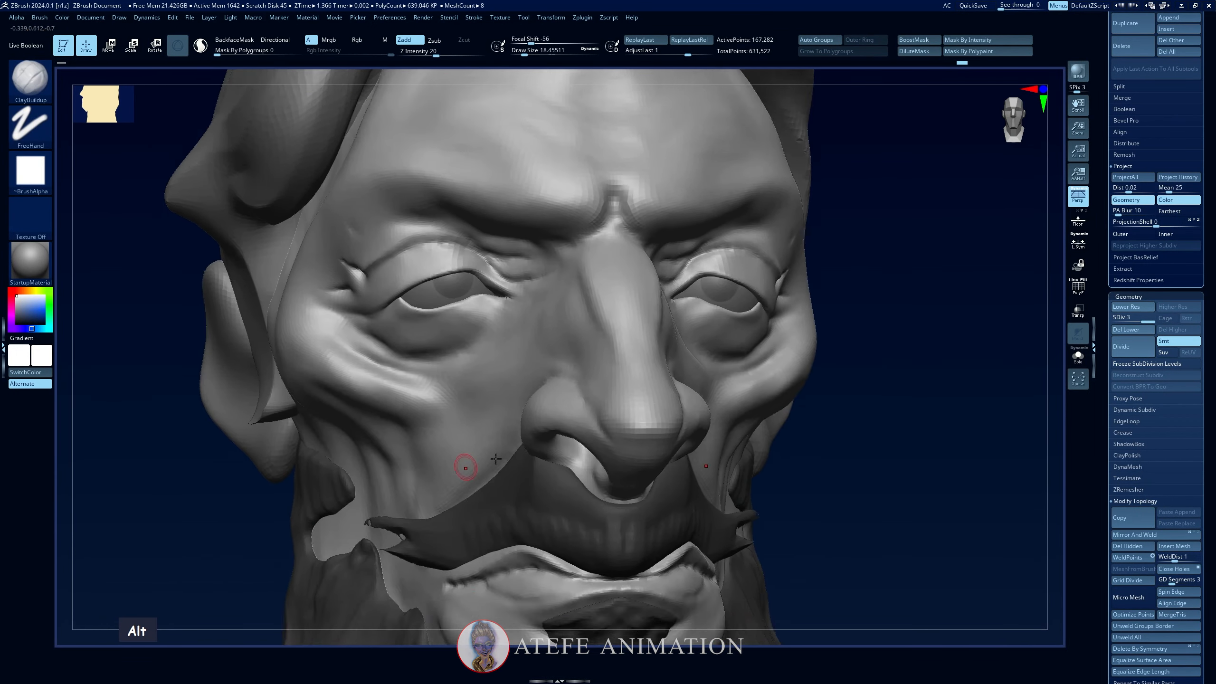
{"action": "mouse_move", "coordinate": [824, 455]}
{"action": "left_mouse_down"}
{"action": "mouse_move", "coordinate": [868, 453]}
{"action": "mouse_move", "coordinate": [833, 450]}
{"action": "left_mouse_up"}
{"action": "mouse_move", "coordinate": [852, 450]}
{"action": "left_mouse_down", "text": "alt"}
{"action": "mouse_move", "coordinate": [814, 421]}
{"action": "mouse_move", "coordinate": [859, 414]}
{"action": "mouse_move", "coordinate": [805, 384]}
{"action": "mouse_move", "coordinate": [706, 547]}
{"action": "mouse_move", "coordinate": [669, 573]}
{"action": "left_mouse_up", "text": "alt"}
{"action": "key", "text": "ctrl+shift+z"}
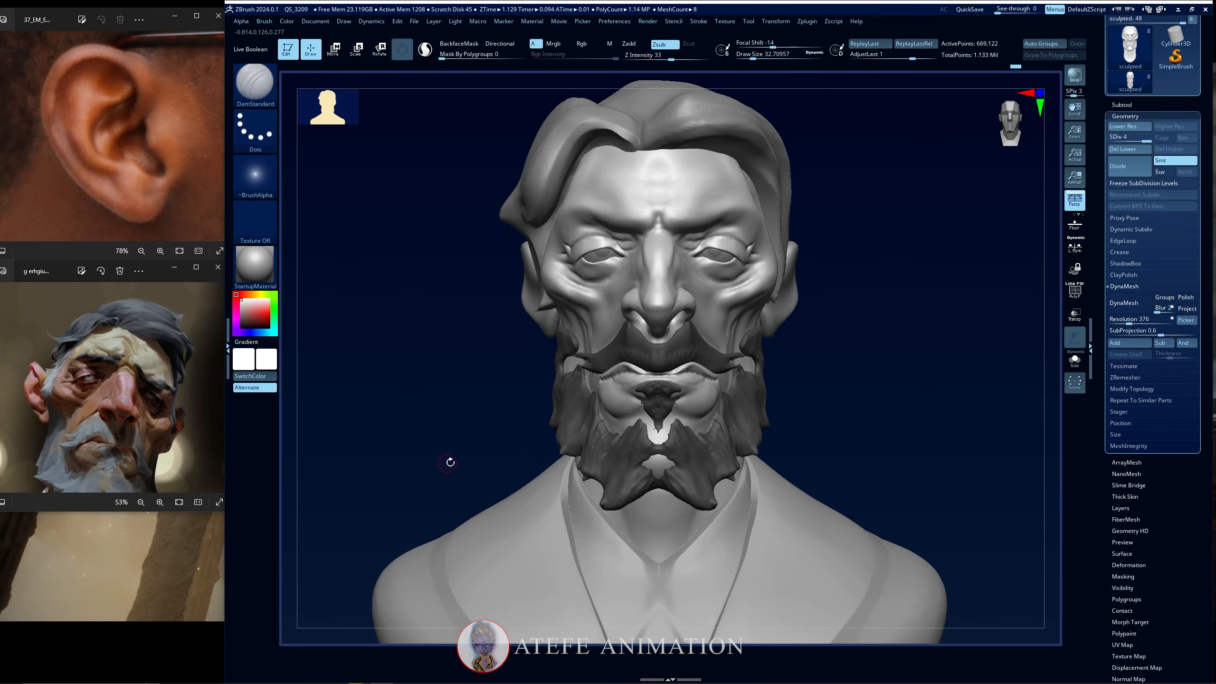
Turn the full bust to a side profile and make the ear the active subtool.
{"action": "left_click_drag", "start_coordinate": [449, 462], "coordinate": [583, 285]}
{"action": "left_click_drag", "start_coordinate": [841, 226], "coordinate": [855, 284], "text": "alt"}
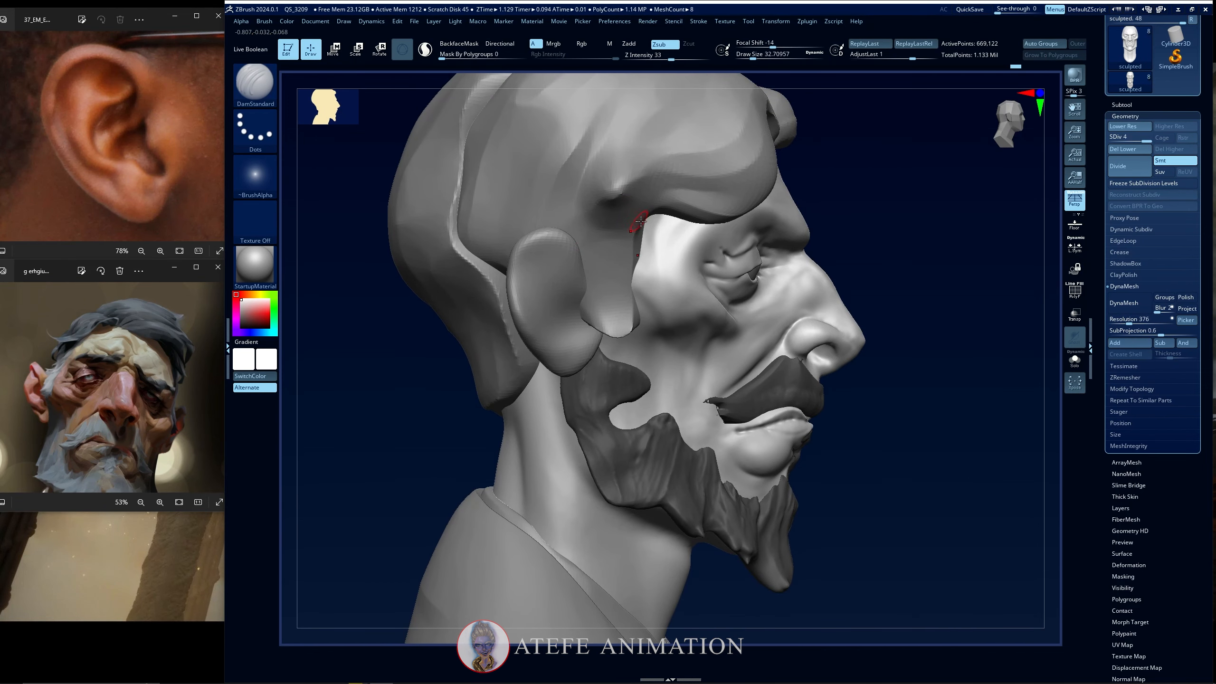
{"action": "key", "text": "slash"}
{"action": "key", "text": "slash"}
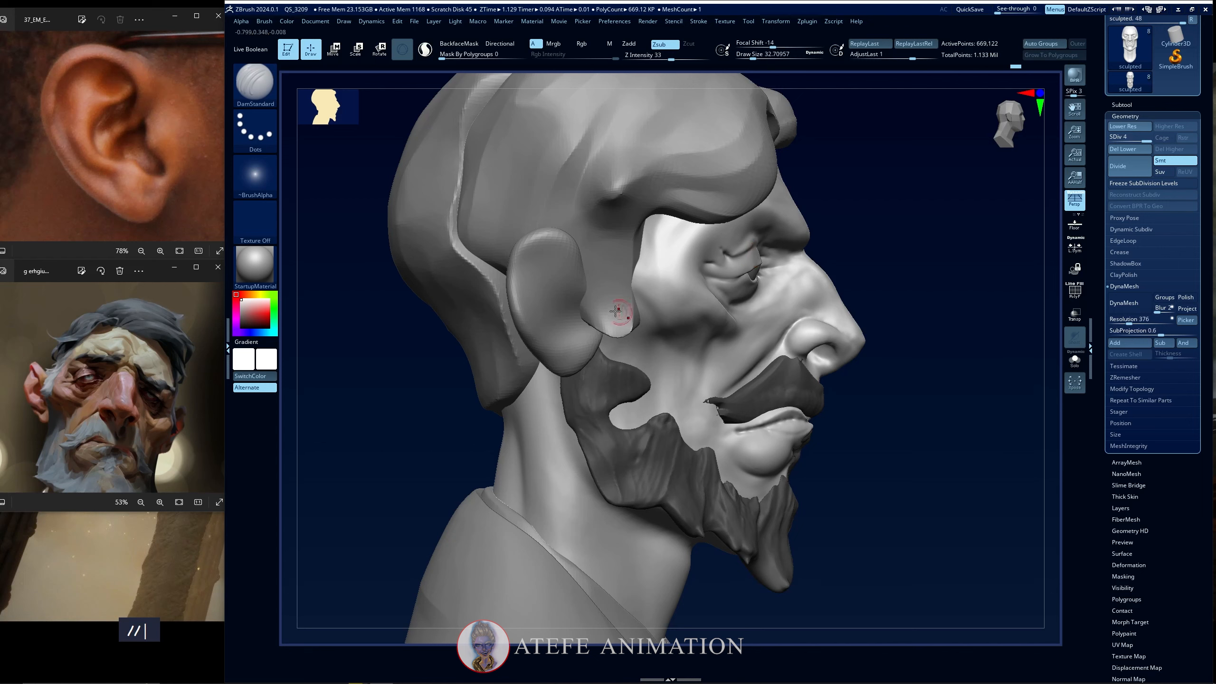
{"action": "key", "text": "n"}
{"action": "left_click", "coordinate": [543, 336]}
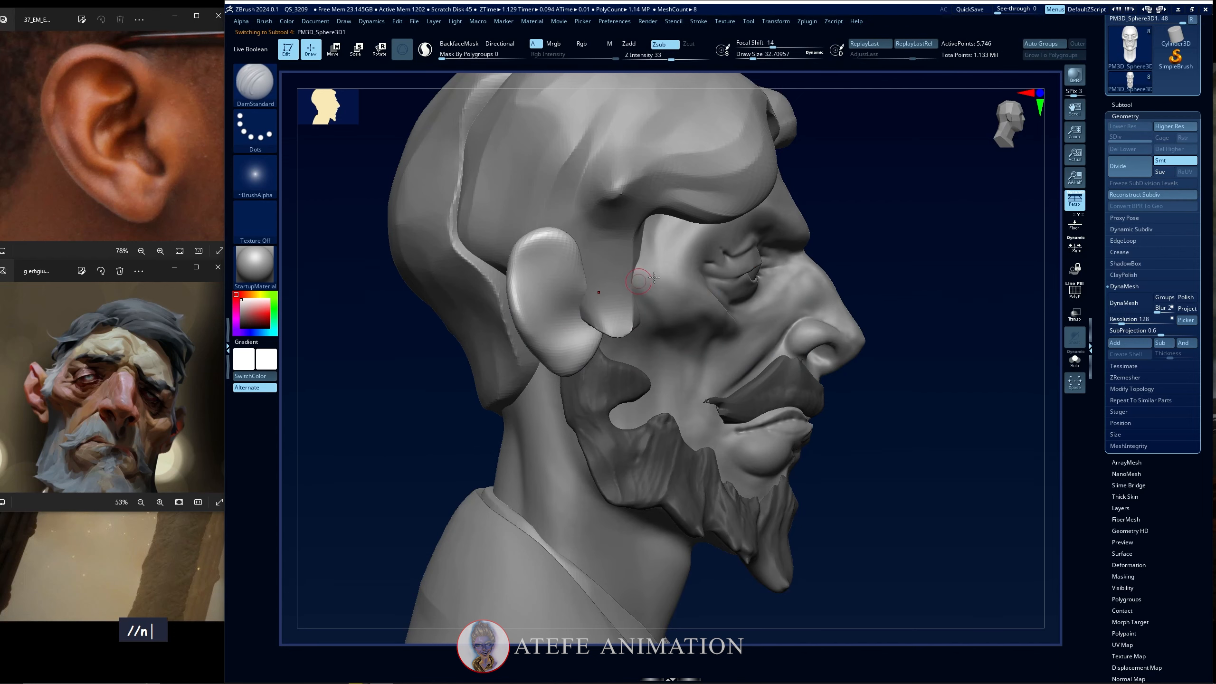
Hide the two hair subtools, Extract6 and Extract7, to expose the whole ear.
{"action": "left_click", "coordinate": [1122, 105]}
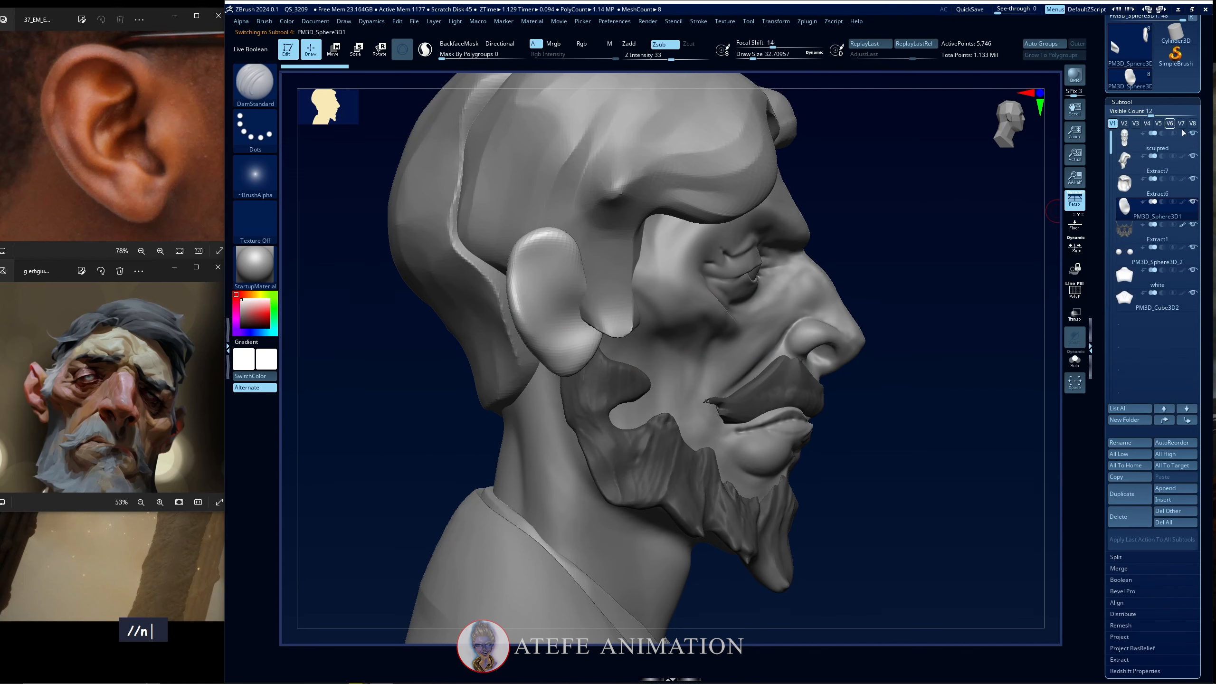
{"action": "left_click", "coordinate": [1193, 179]}
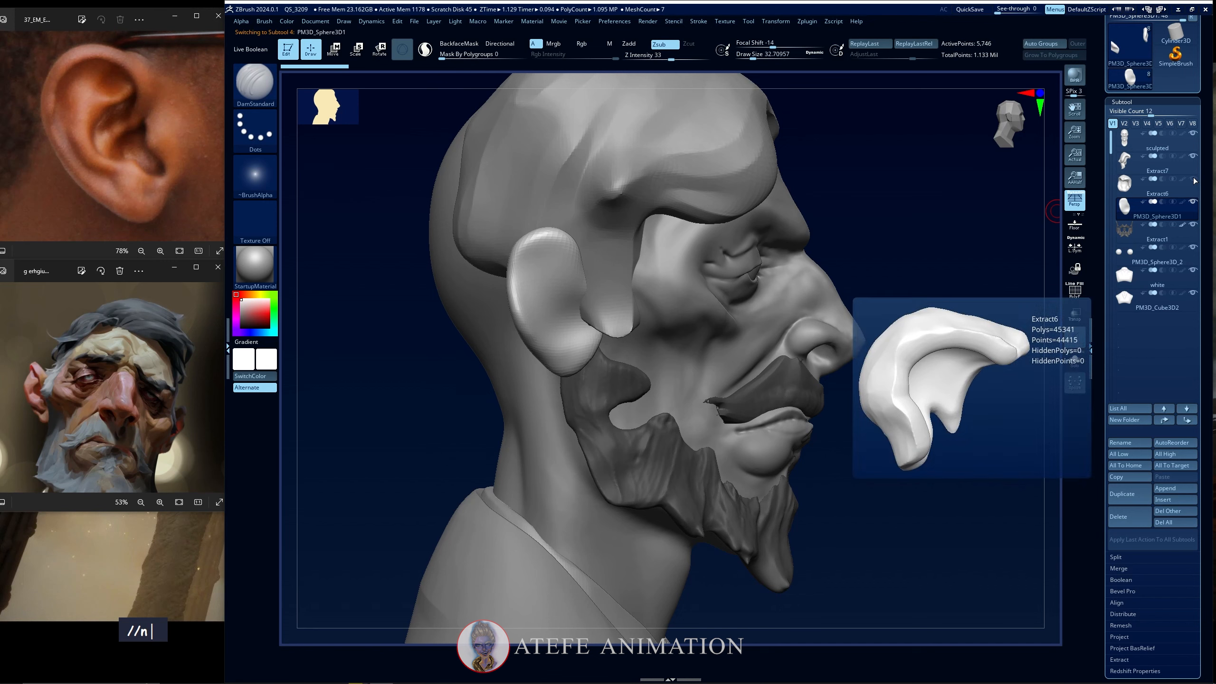
{"action": "left_click", "coordinate": [1192, 203]}
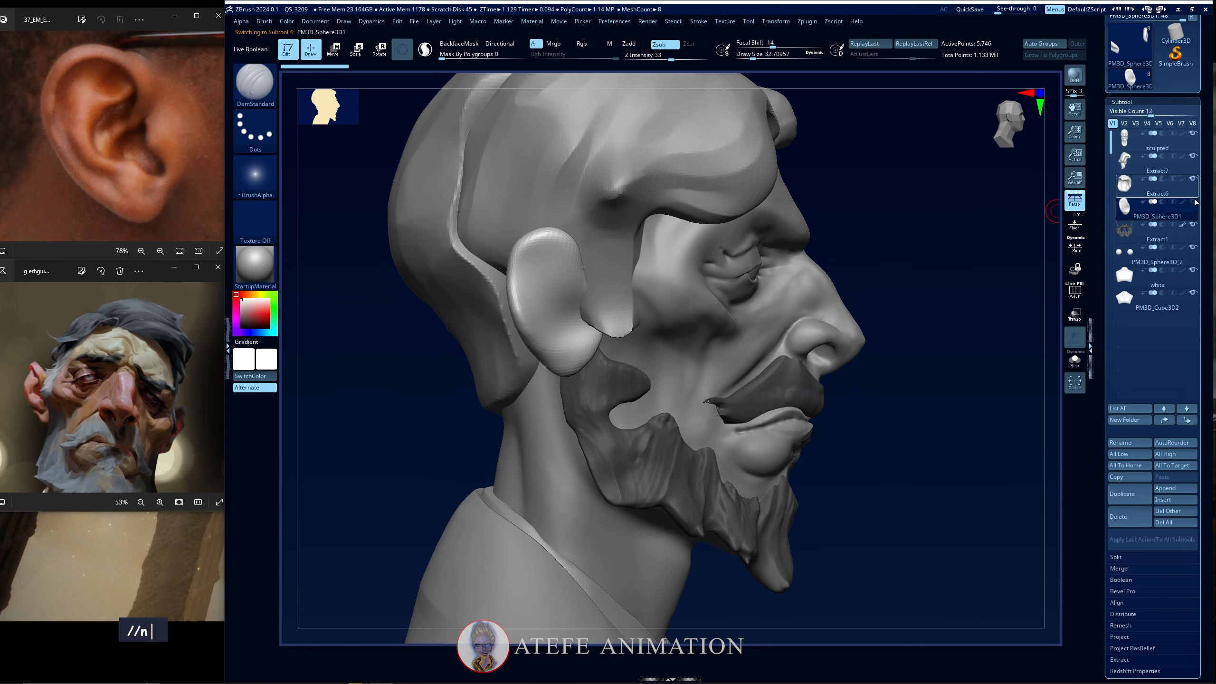
{"action": "left_click", "coordinate": [1193, 179]}
{"action": "left_click", "coordinate": [1193, 157]}
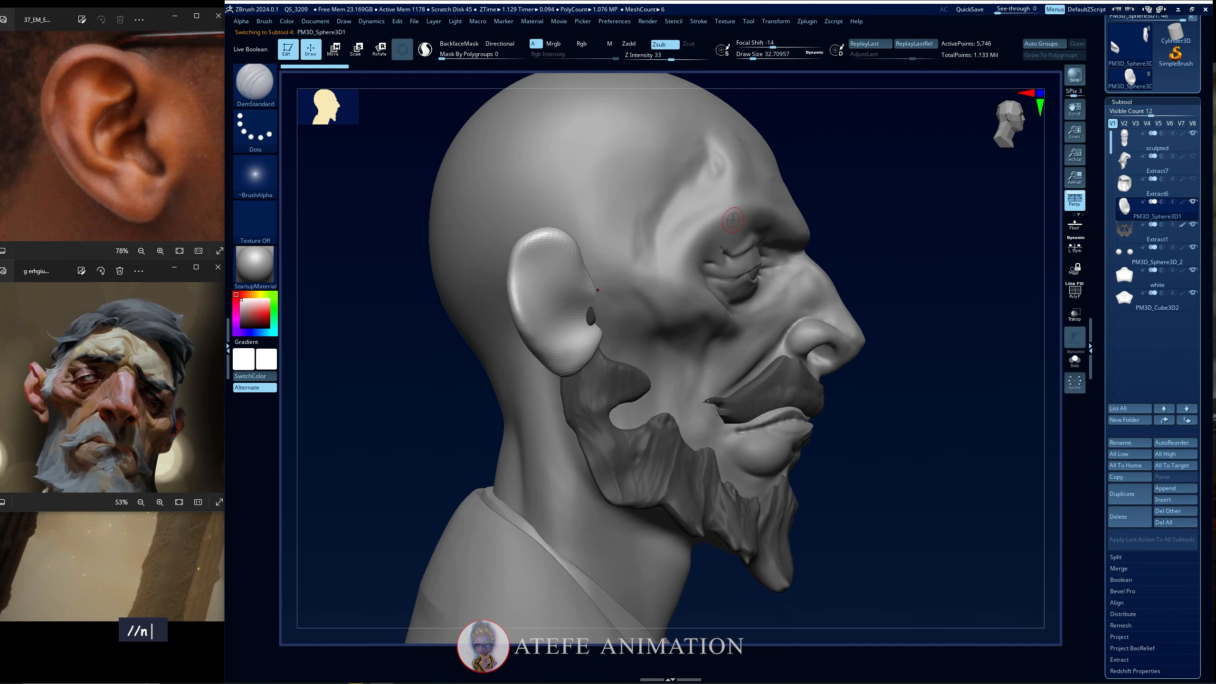
Set the draw size to about 51 and the ear's DynaMesh resolution to 288.
{"action": "key", "text": "space"}
{"action": "left_click_drag", "start_coordinate": [608, 303], "coordinate": [614, 302]}
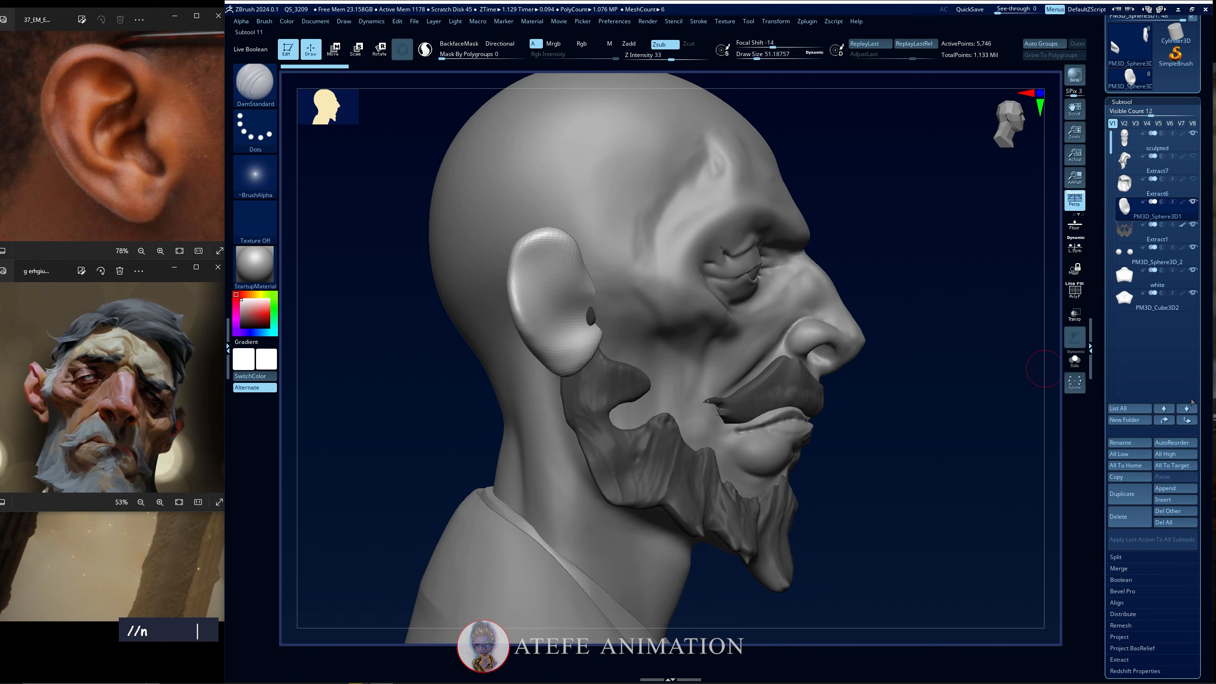
{"action": "scroll", "coordinate": [1173, 383], "scroll_direction": "down", "scroll_amount": 7}
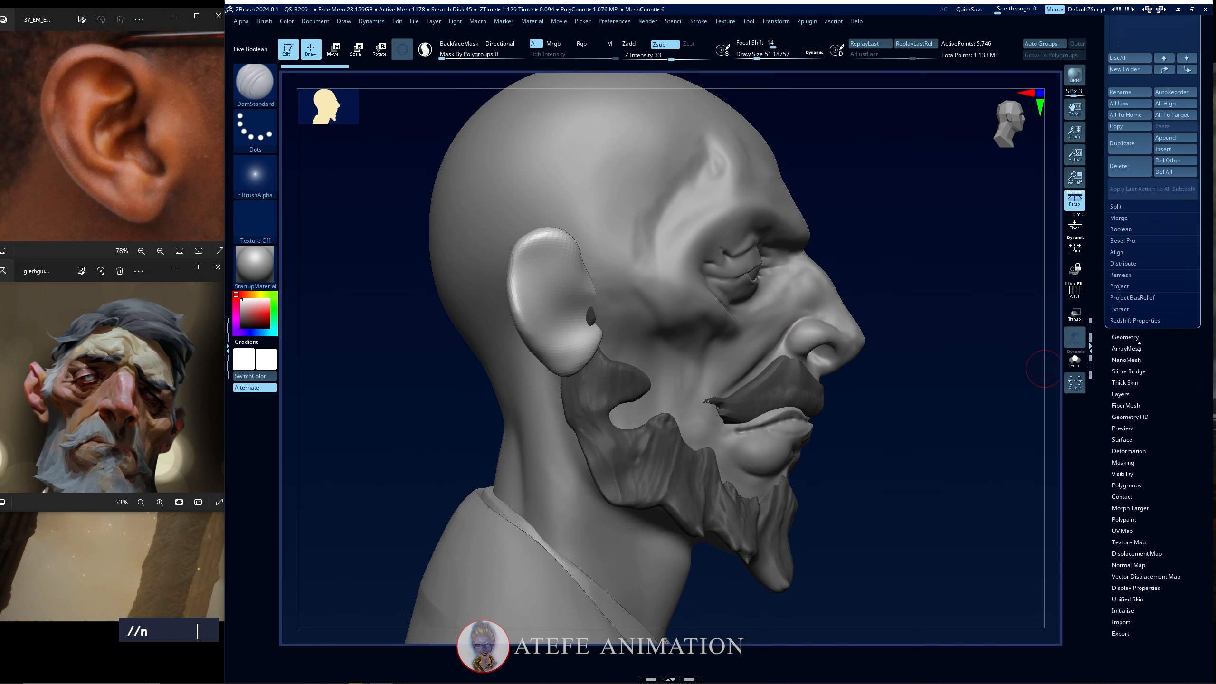
{"action": "left_click", "coordinate": [1130, 337], "text": "shift"}
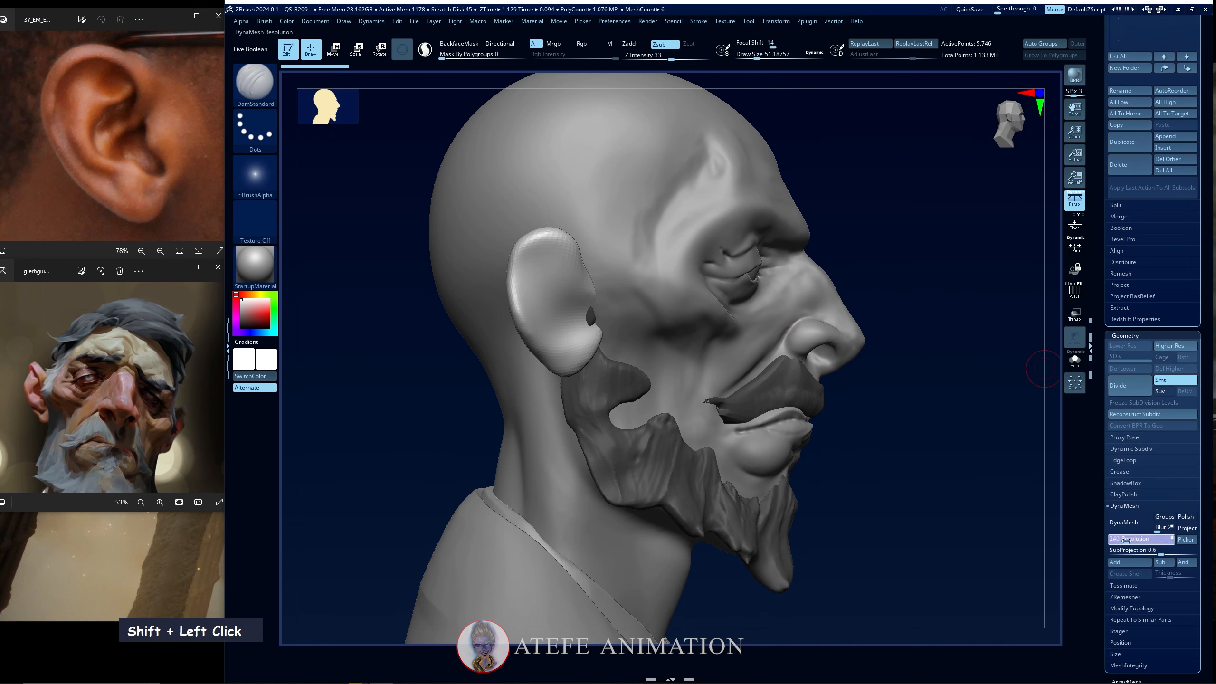
{"action": "left_click_drag", "start_coordinate": [1126, 540], "coordinate": [1133, 539]}
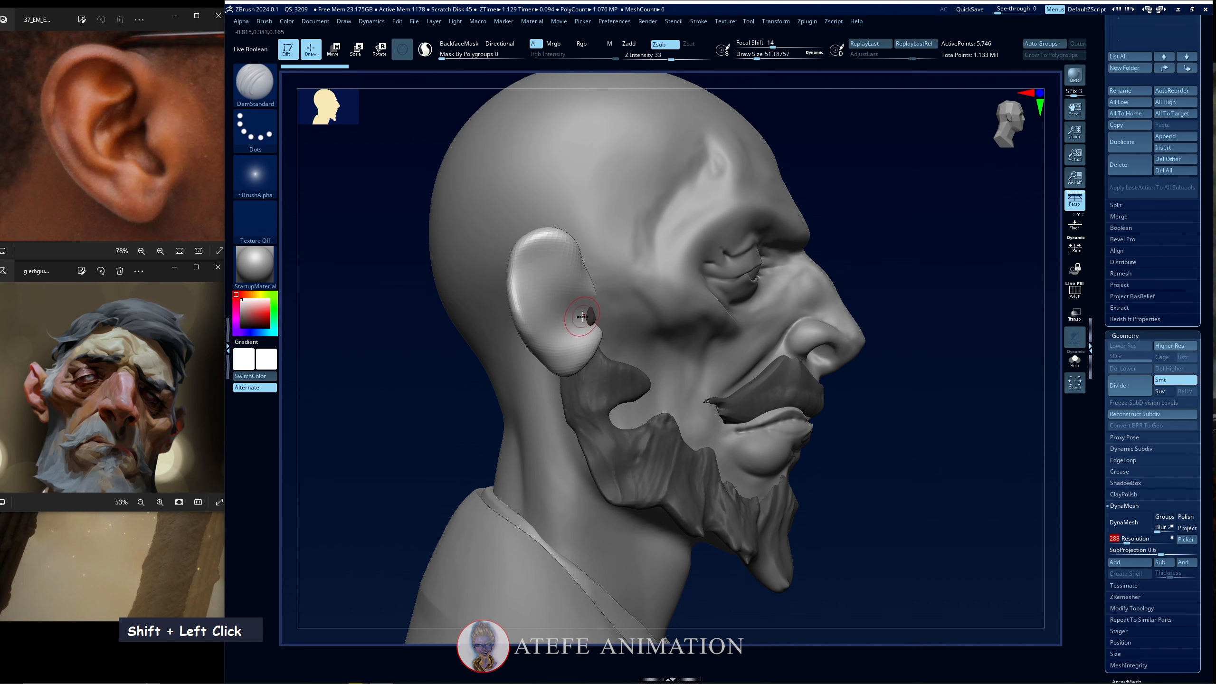
Rough in the ear's inner folds with ClayBuildup and carve the hollow of the ear canal.
{"action": "key", "text": "b"}
{"action": "key", "text": "c"}
{"action": "key", "text": "b"}
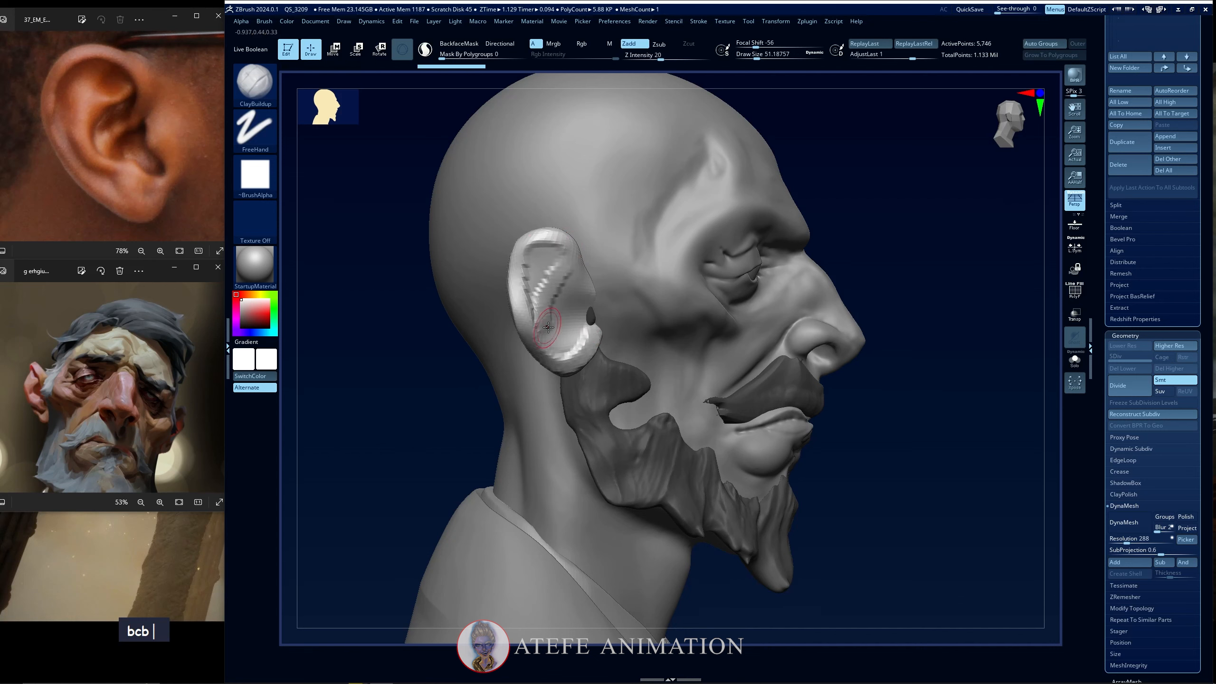
{"action": "left_click_drag", "start_coordinate": [575, 302], "coordinate": [578, 307], "text": "alt"}
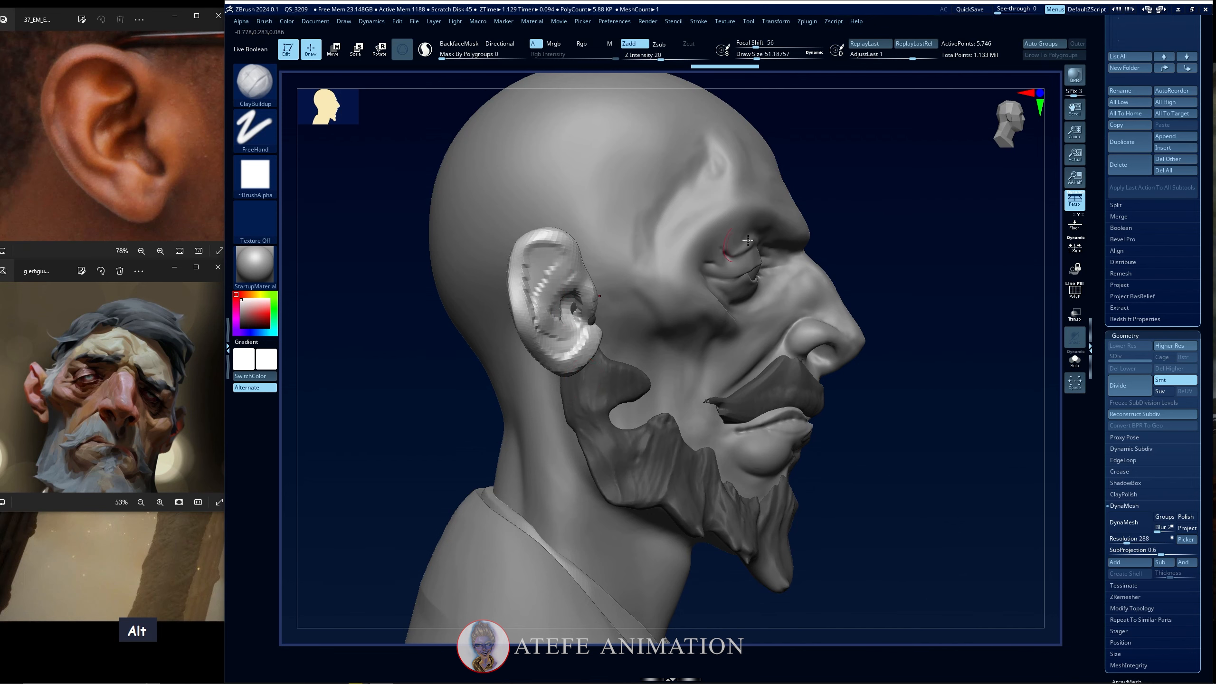
Build up the area between tragus and lobe, carve inside the back rim, and DynaMesh the ear.
{"action": "left_click_drag", "start_coordinate": [848, 231], "coordinate": [841, 231]}
{"action": "mouse_move", "coordinate": [589, 330]}
{"action": "left_mouse_down"}
{"action": "mouse_move", "coordinate": [593, 347]}
{"action": "mouse_move", "coordinate": [565, 349]}
{"action": "left_mouse_up"}
{"action": "mouse_move", "coordinate": [622, 348]}
{"action": "left_mouse_down"}
{"action": "mouse_move", "coordinate": [711, 348]}
{"action": "mouse_move", "coordinate": [622, 345]}
{"action": "left_mouse_up"}
{"action": "left_click_drag", "start_coordinate": [585, 338], "coordinate": [567, 356]}
{"action": "left_click_drag", "start_coordinate": [819, 226], "coordinate": [795, 223]}
{"action": "left_click_drag", "start_coordinate": [510, 268], "coordinate": [508, 299], "text": "alt"}
{"action": "left_click_drag", "start_coordinate": [846, 265], "coordinate": [862, 287], "text": "ctrl"}
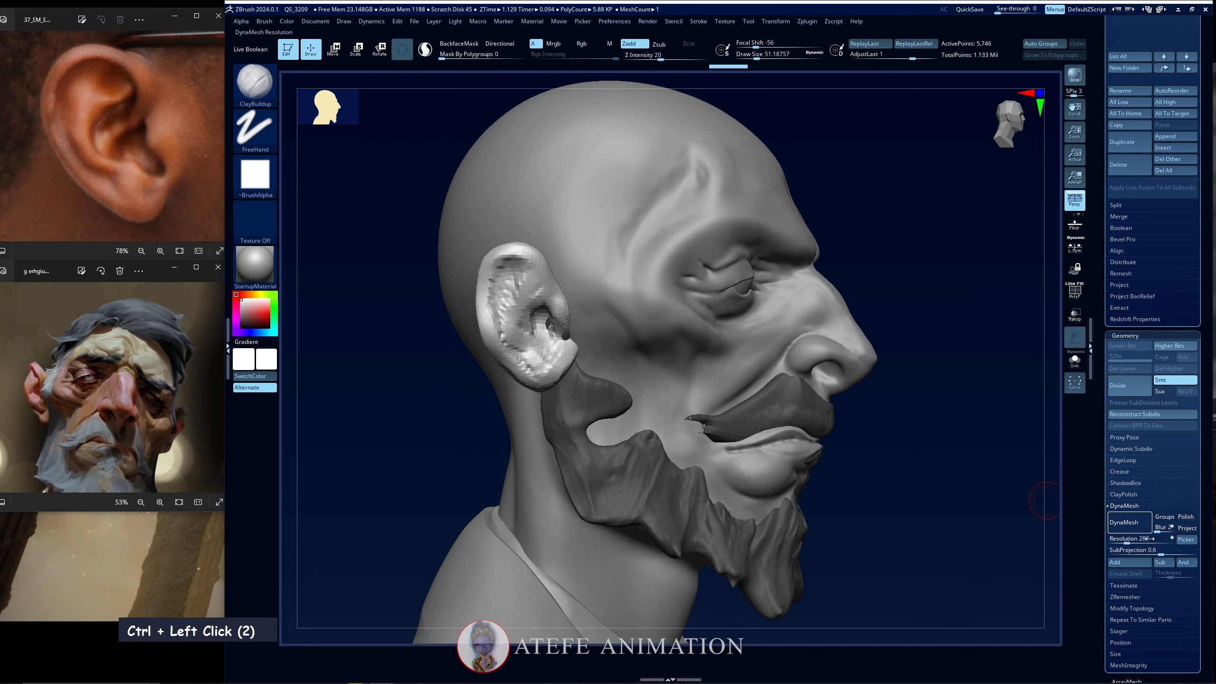
{"action": "left_click", "coordinate": [1129, 523]}
Set the draw size to about 44 and build up the ear's inner fold and outer back rim.
{"action": "left_click_drag", "start_coordinate": [838, 230], "coordinate": [813, 222]}
{"action": "left_click_drag", "start_coordinate": [813, 222], "coordinate": [802, 239], "text": "alt"}
{"action": "key", "text": "space"}
{"action": "left_click_drag", "start_coordinate": [565, 323], "coordinate": [562, 323]}
{"action": "left_click_drag", "start_coordinate": [543, 298], "coordinate": [547, 278]}
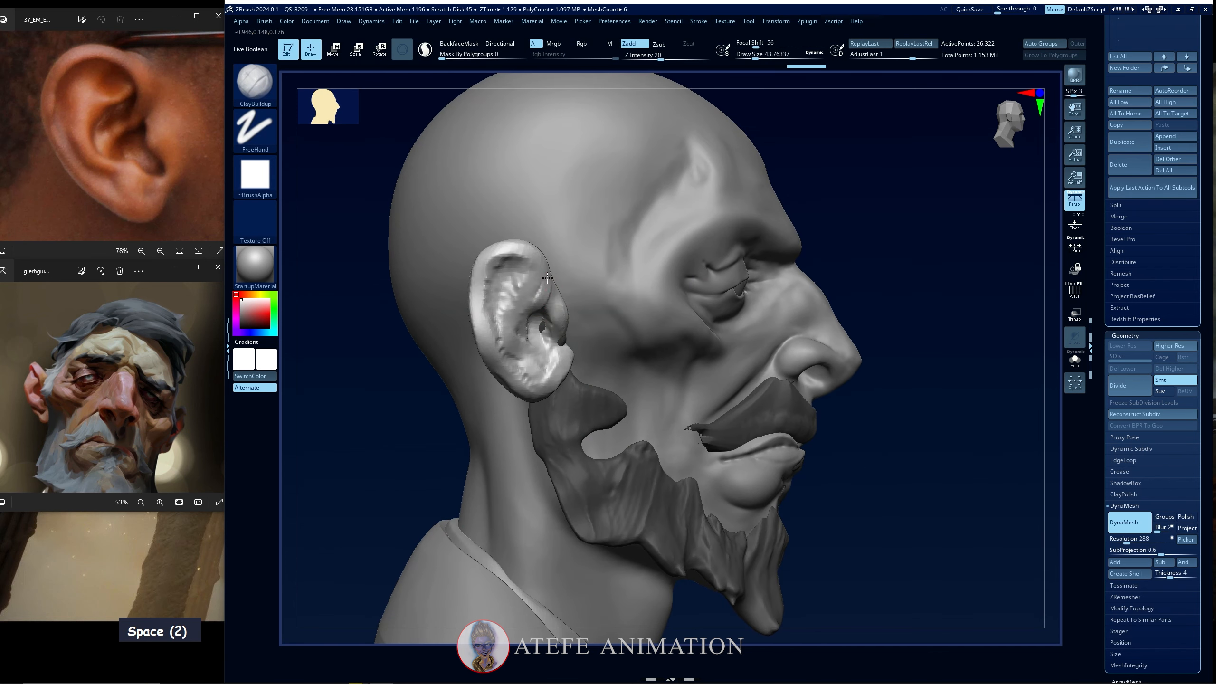
{"action": "left_click_drag", "start_coordinate": [472, 320], "coordinate": [480, 279]}
{"action": "mouse_move", "coordinate": [474, 322]}
{"action": "left_mouse_down"}
{"action": "mouse_move", "coordinate": [478, 289]}
{"action": "mouse_move", "coordinate": [495, 280]}
{"action": "left_mouse_up"}
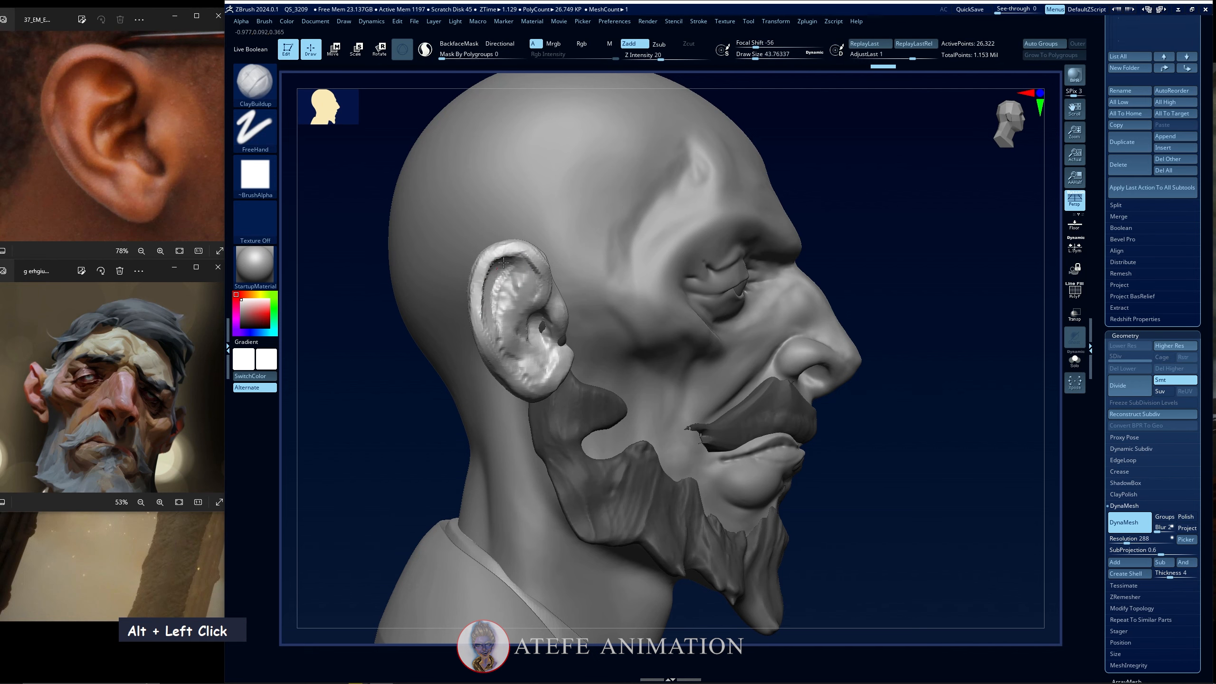
Carve the groove inside the ear's upper rim, remesh the ear and add clay along the top edge.
{"action": "left_click_drag", "start_coordinate": [404, 442], "coordinate": [531, 245]}
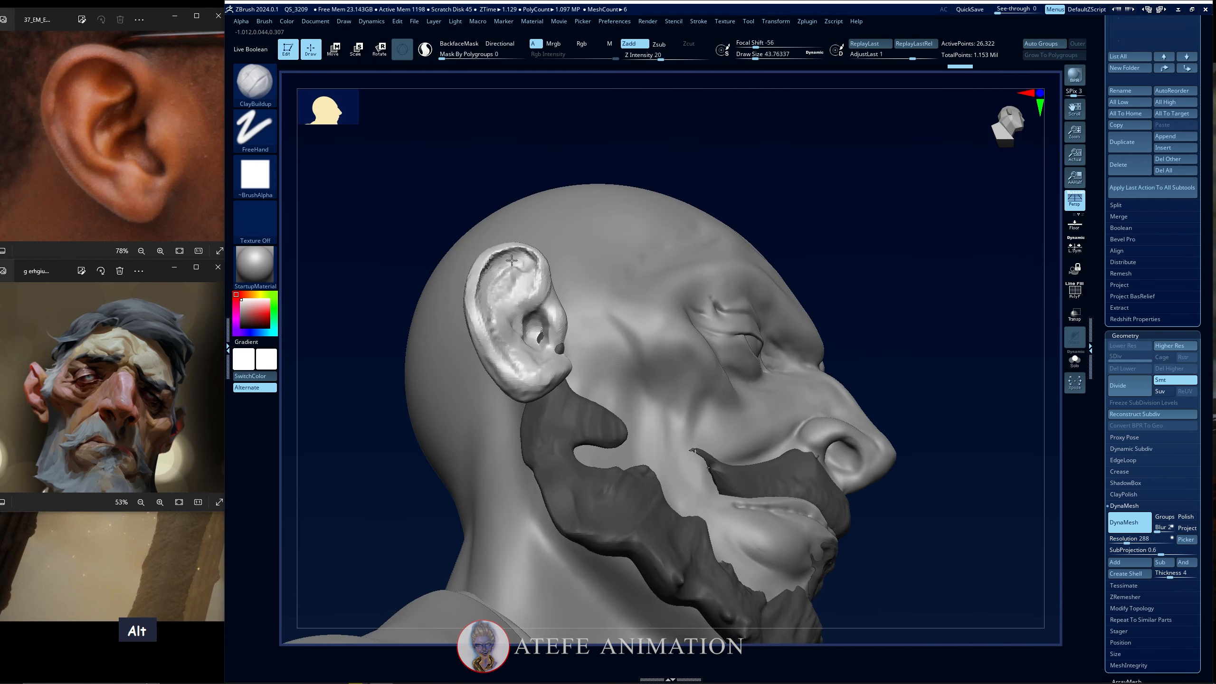
{"action": "left_click_drag", "start_coordinate": [481, 301], "coordinate": [492, 282], "text": "alt"}
{"action": "left_click_drag", "start_coordinate": [372, 440], "coordinate": [383, 462], "text": "ctrl"}
{"action": "left_click_drag", "start_coordinate": [376, 459], "coordinate": [383, 589]}
{"action": "mouse_move", "coordinate": [512, 250]}
{"action": "left_mouse_down"}
{"action": "mouse_move", "coordinate": [533, 256]}
{"action": "mouse_move", "coordinate": [516, 245]}
{"action": "left_mouse_up"}
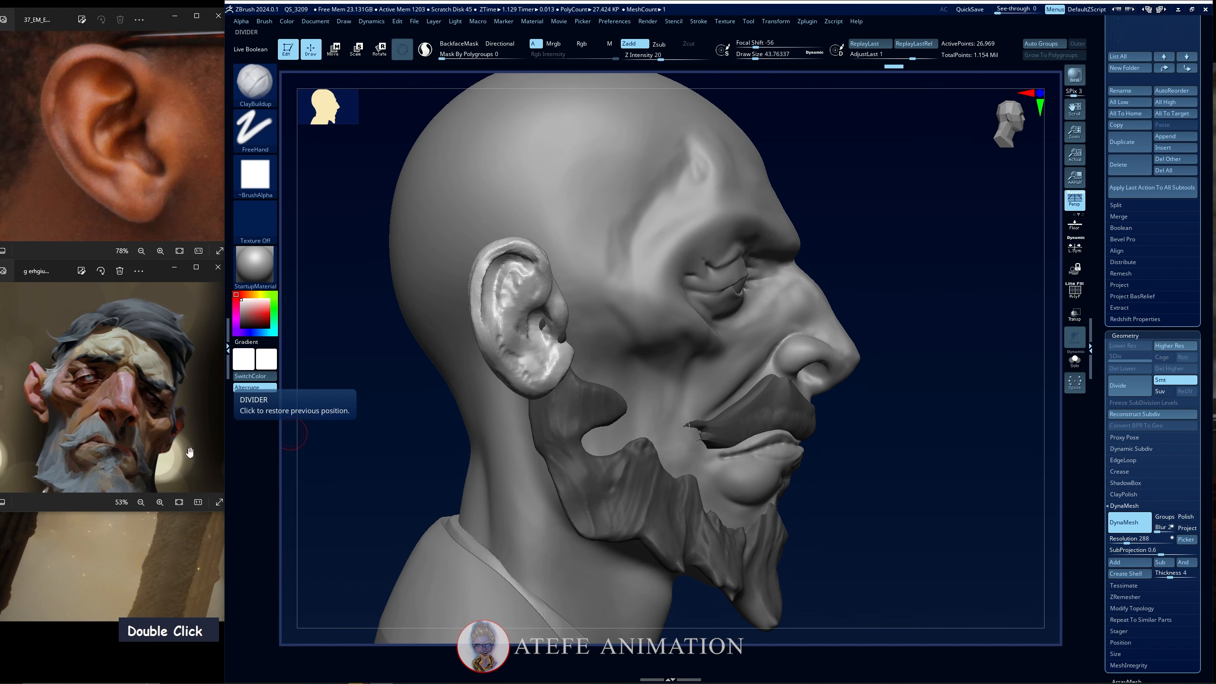
Deepen the groove under the top rim and down the back of the ear, and remesh it.
{"action": "left_click_drag", "start_coordinate": [364, 459], "coordinate": [404, 422]}
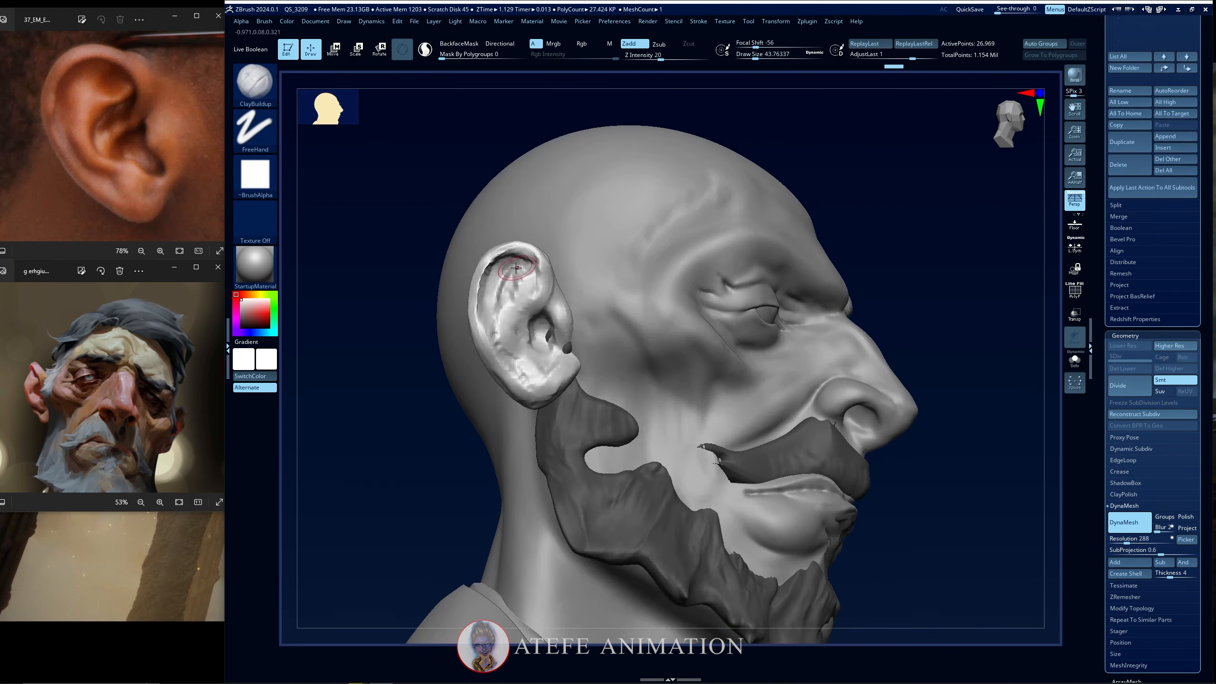
{"action": "left_click", "coordinate": [521, 258], "text": "alt"}
{"action": "left_click_drag", "start_coordinate": [487, 299], "coordinate": [493, 370], "text": "alt"}
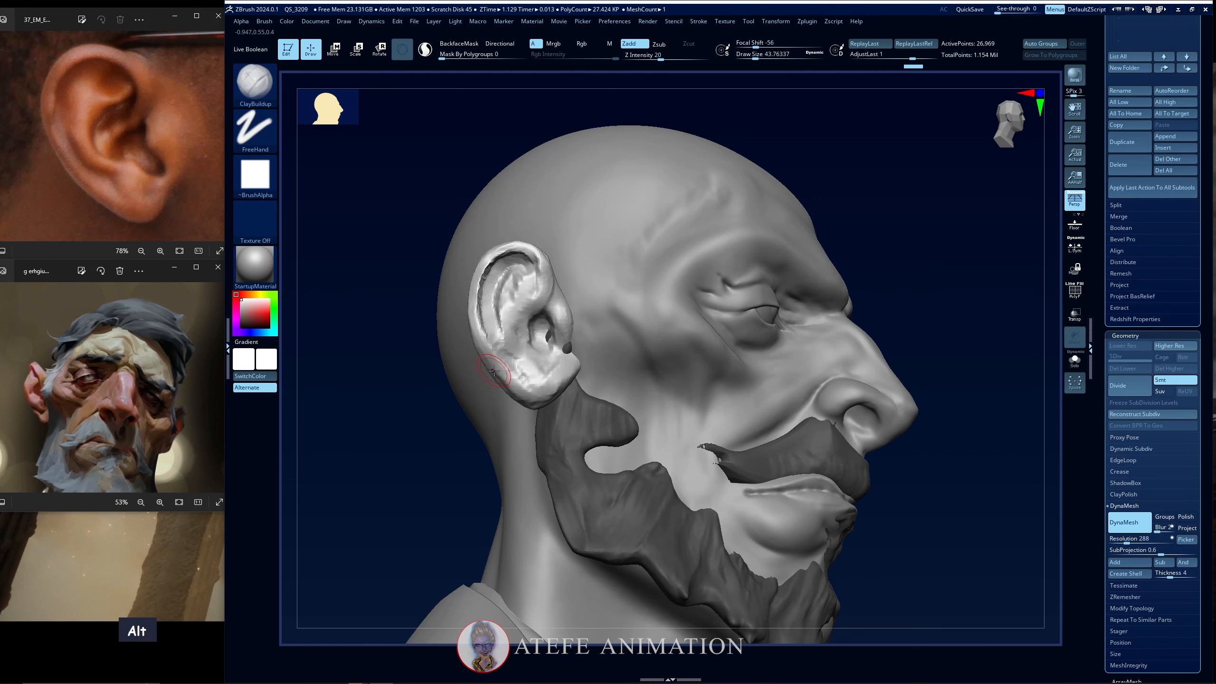
{"action": "double_click", "coordinate": [421, 454], "text": "ctrl"}
{"action": "left_click_drag", "start_coordinate": [421, 454], "coordinate": [333, 310]}
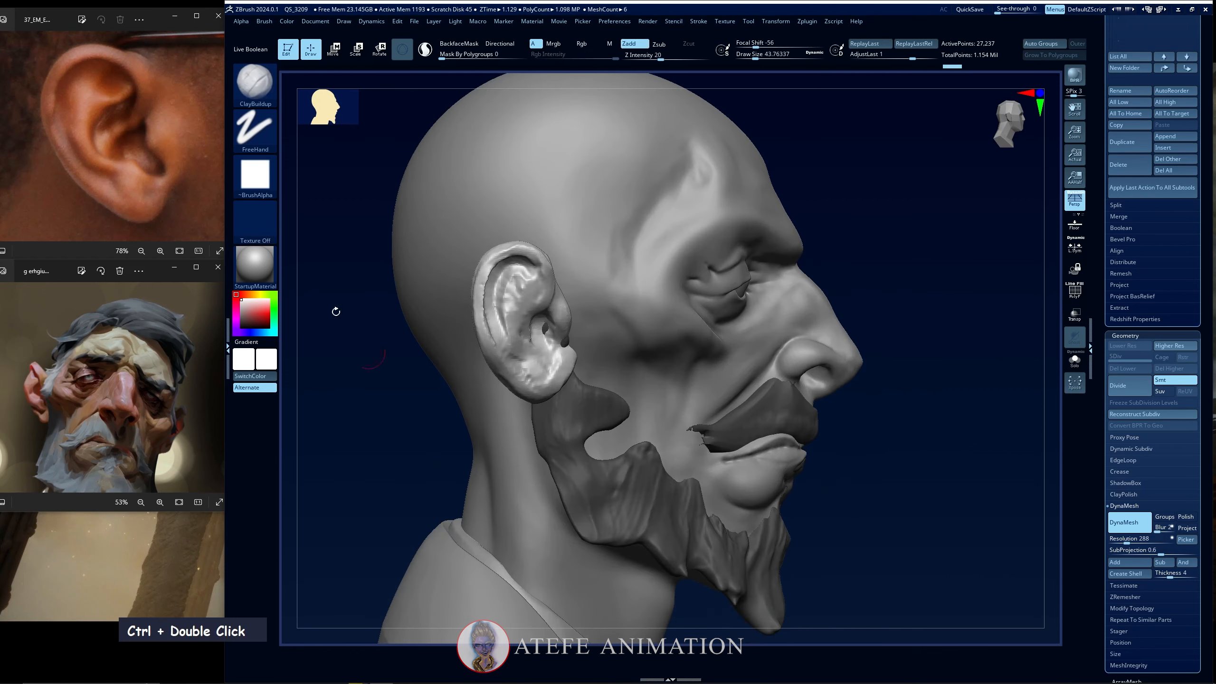
Smooth the ear's top rim and fill out the upper inner fold at a draw size of about 71.
{"action": "left_click", "coordinate": [521, 248], "text": "shift"}
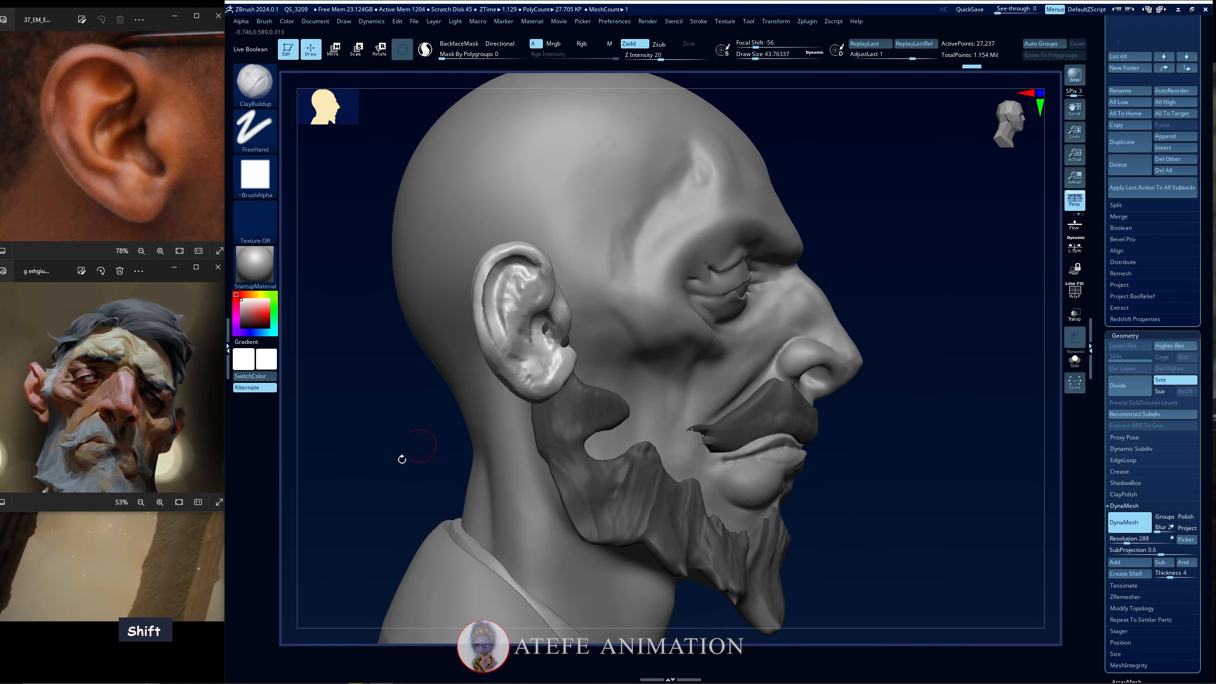
{"action": "mouse_move", "coordinate": [402, 456]}
{"action": "left_mouse_down", "text": "shift"}
{"action": "mouse_move", "coordinate": [319, 394]}
{"action": "mouse_move", "coordinate": [507, 335]}
{"action": "left_mouse_up", "text": "shift"}
{"action": "key", "text": "space"}
{"action": "double_click", "coordinate": [510, 293]}
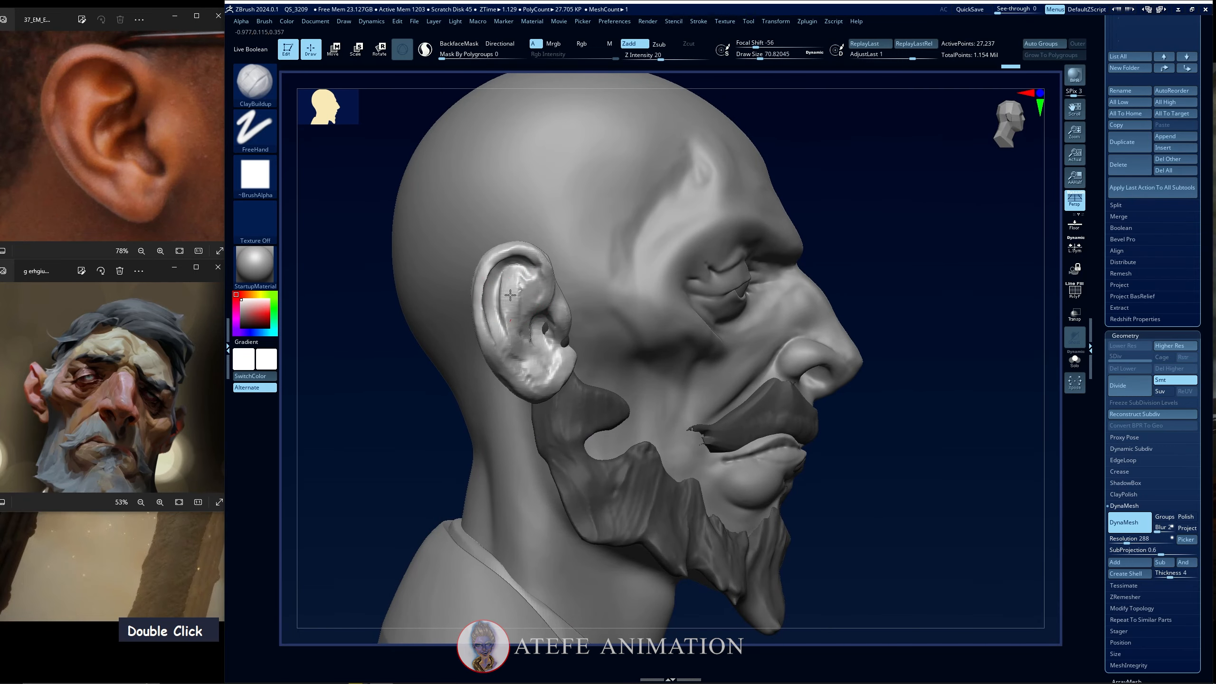
Set the draw size to about 49, carve the lower back groove, and remesh and fill the inner fold.
{"action": "key", "text": "space"}
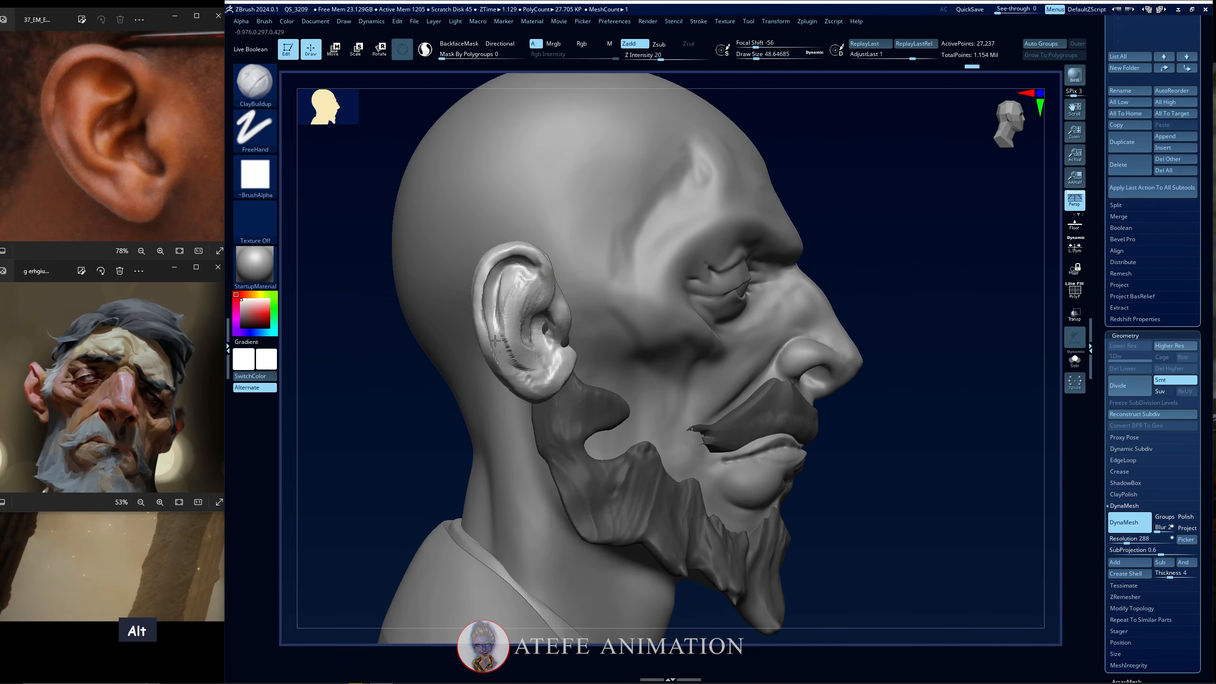
{"action": "left_click", "coordinate": [499, 293], "text": "ctrl"}
{"action": "double_click", "coordinate": [499, 293]}
{"action": "left_click_drag", "start_coordinate": [368, 474], "coordinate": [528, 324]}
{"action": "double_click", "coordinate": [509, 288]}
Carve the hollow behind the tragus and build up the front edge between tragus and lobe.
{"action": "left_click", "coordinate": [523, 343], "text": "alt"}
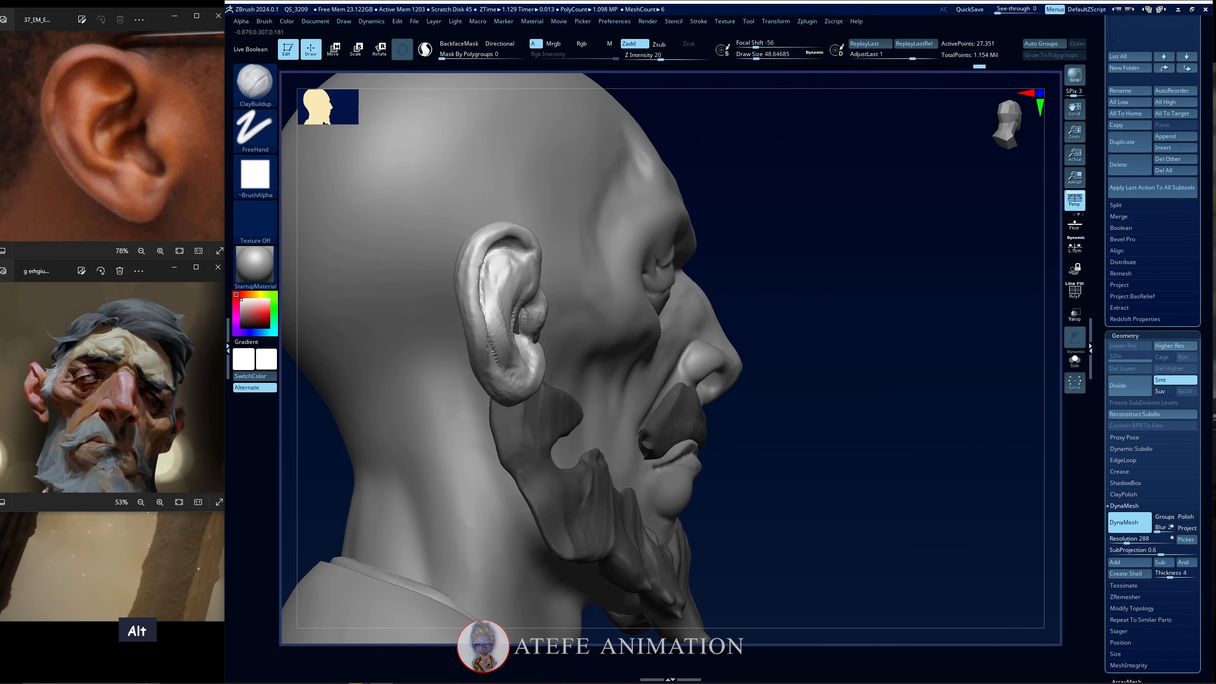
{"action": "left_click", "coordinate": [543, 334], "text": "alt"}
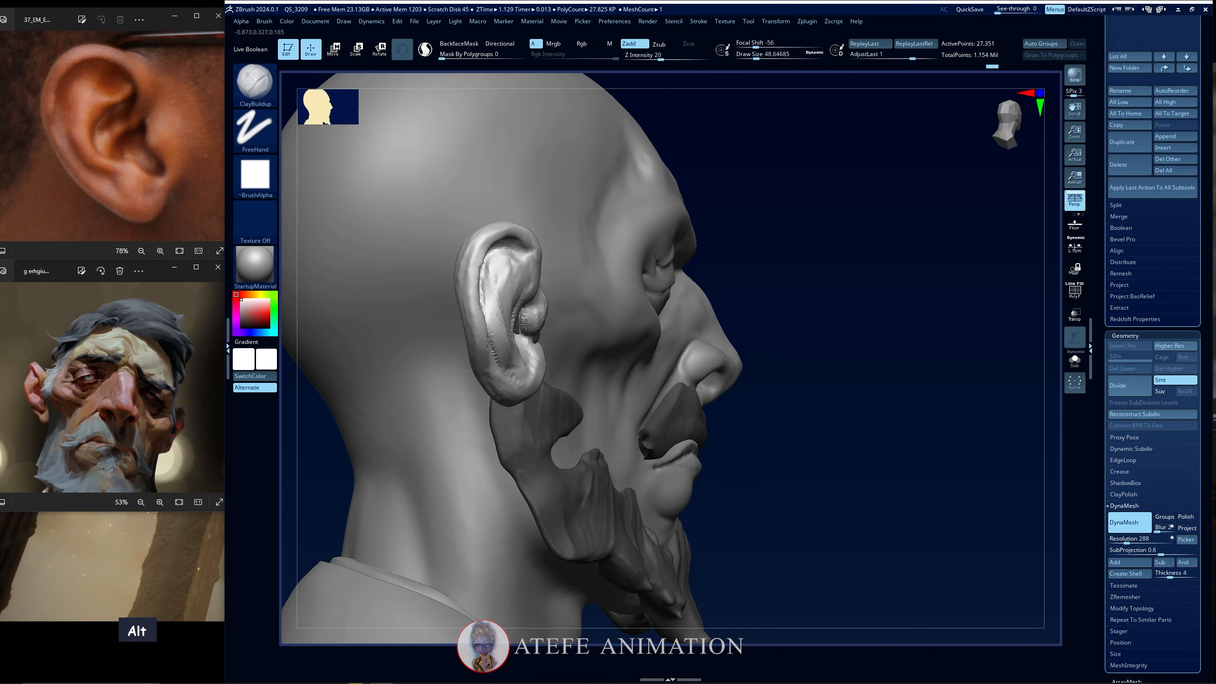
{"action": "left_click", "coordinate": [526, 324], "text": "alt"}
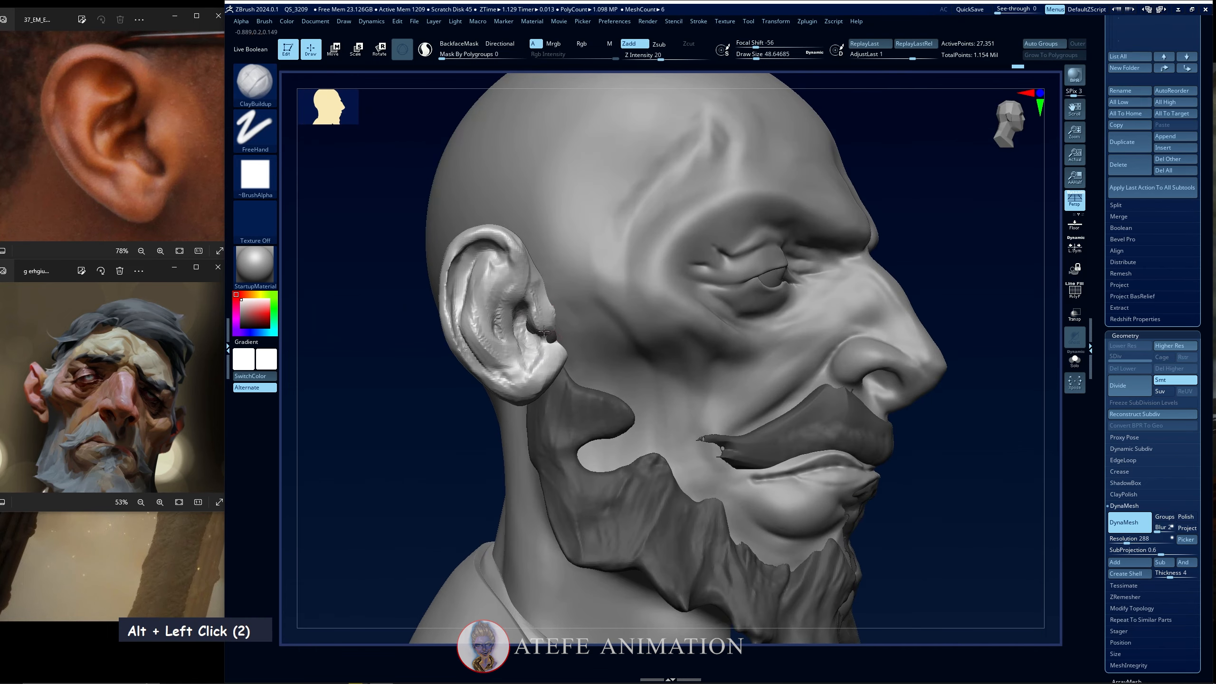
{"action": "left_click_drag", "start_coordinate": [544, 330], "coordinate": [565, 369]}
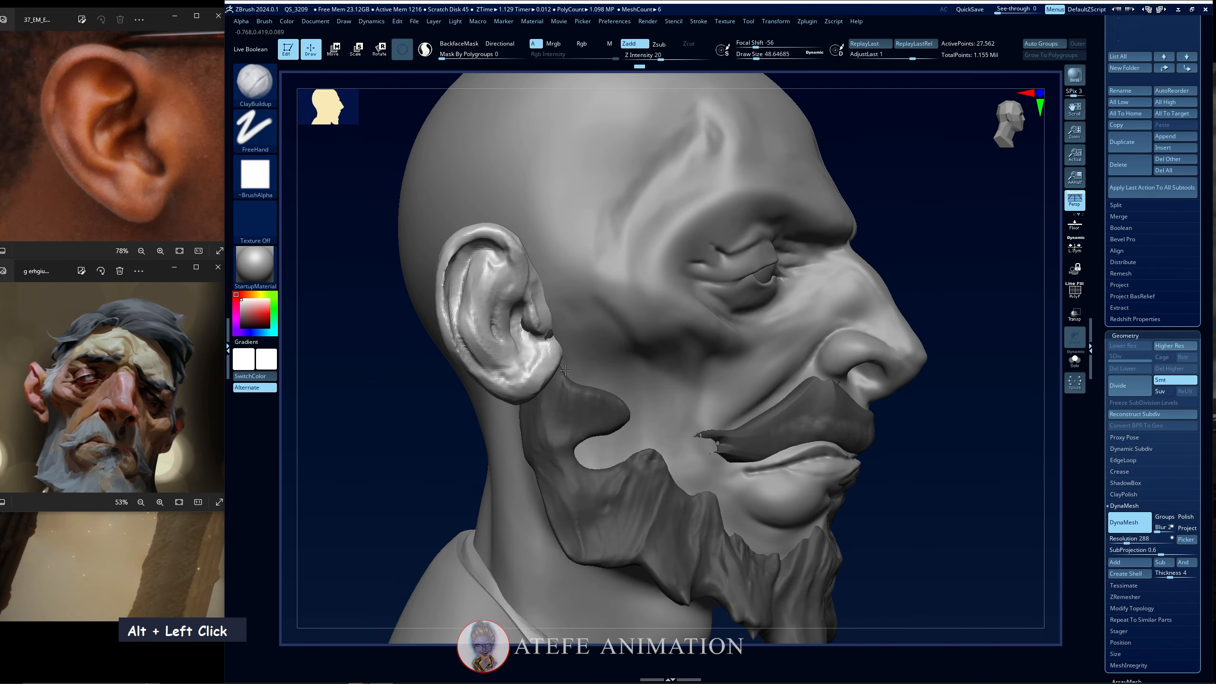
Remesh the ear and carve the surface above and across the earlobe from several angles.
{"action": "left_click_drag", "start_coordinate": [469, 517], "coordinate": [364, 503]}
{"action": "mouse_move", "coordinate": [373, 498]}
{"action": "left_mouse_down", "text": "ctrl"}
{"action": "mouse_move", "coordinate": [445, 537]}
{"action": "mouse_move", "coordinate": [532, 517]}
{"action": "left_mouse_up", "text": "ctrl"}
{"action": "left_click_drag", "start_coordinate": [540, 371], "coordinate": [529, 386], "text": "alt"}
{"action": "left_click_drag", "start_coordinate": [460, 450], "coordinate": [507, 445]}
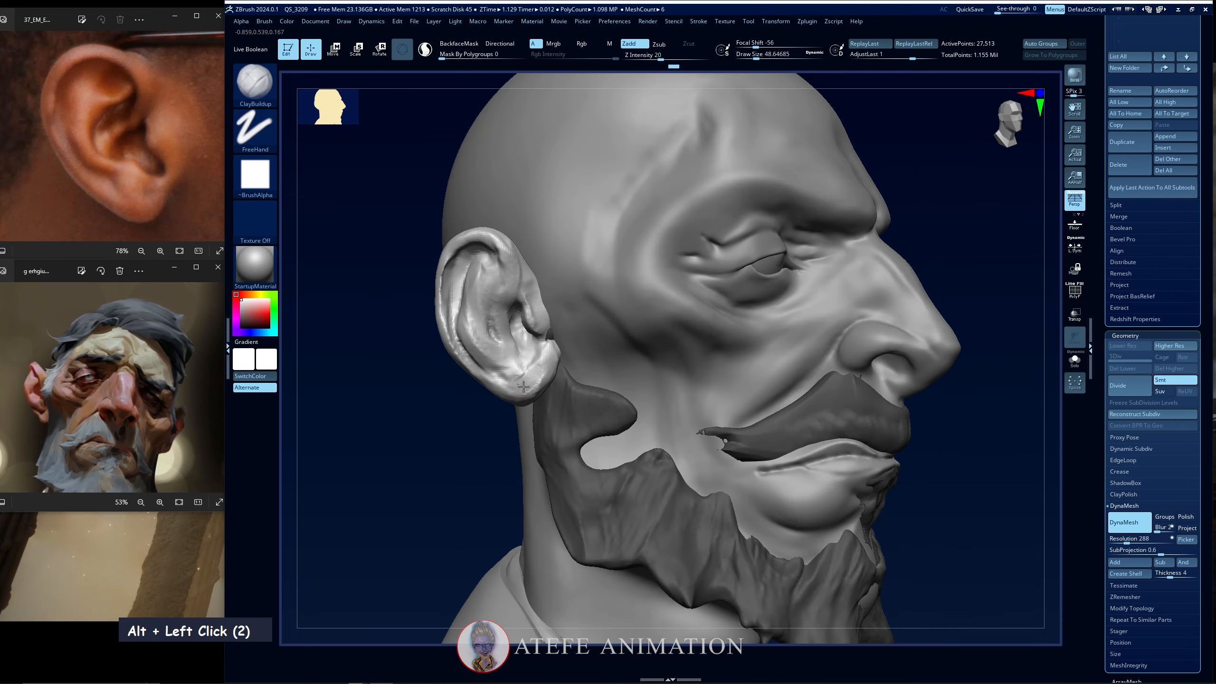
{"action": "mouse_move", "coordinate": [524, 376]}
{"action": "left_mouse_down", "text": "alt"}
{"action": "mouse_move", "coordinate": [460, 459]}
{"action": "mouse_move", "coordinate": [507, 479]}
{"action": "left_mouse_up", "text": "alt"}
{"action": "left_click_drag", "start_coordinate": [364, 522], "coordinate": [462, 493]}
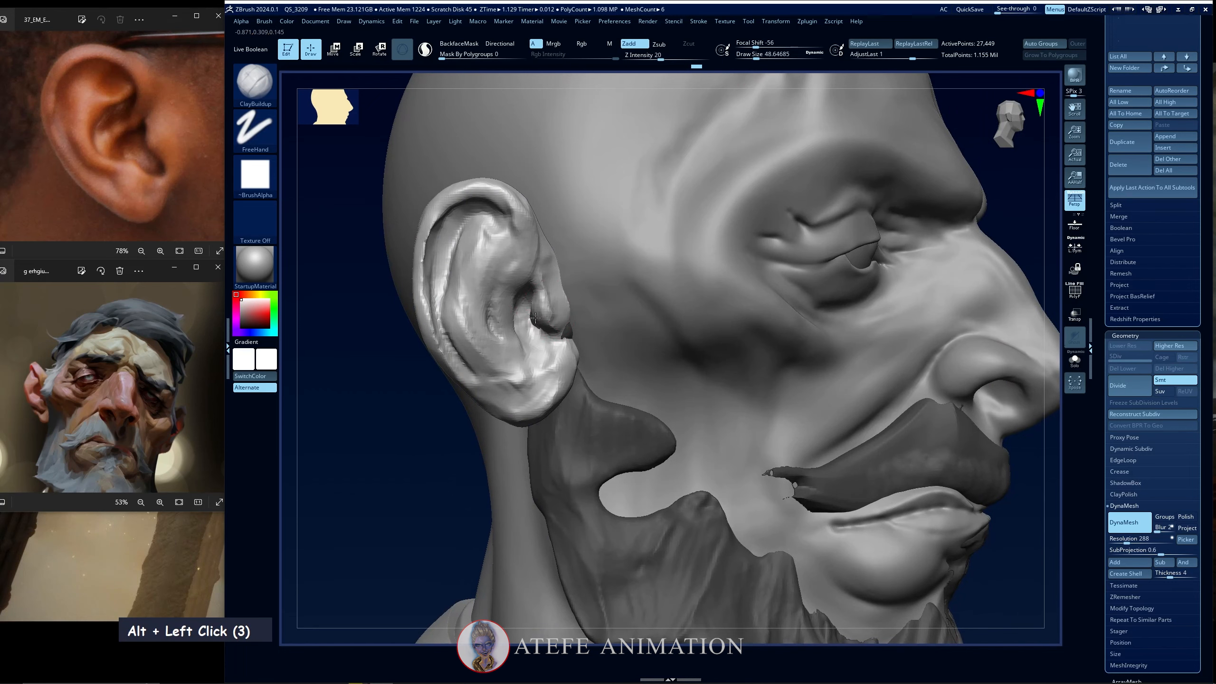
{"action": "left_click_drag", "start_coordinate": [380, 492], "coordinate": [412, 484]}
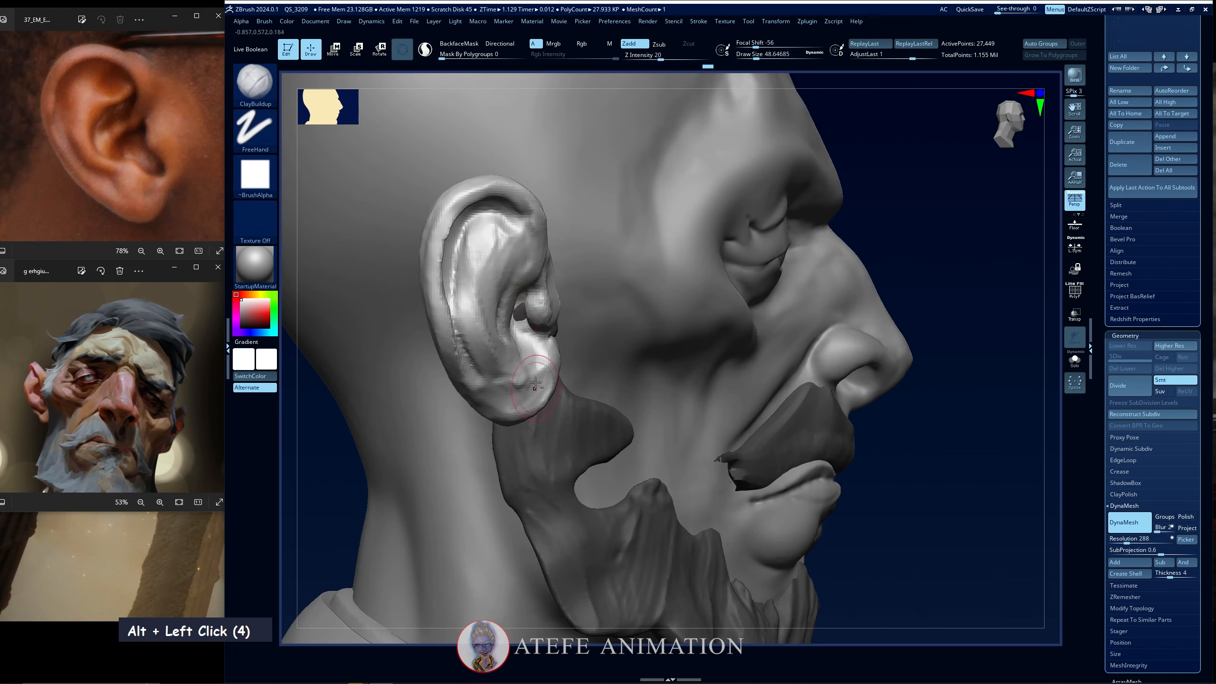
Smooth the ear around the tragus and remesh it.
{"action": "left_click_drag", "start_coordinate": [868, 222], "coordinate": [455, 450]}
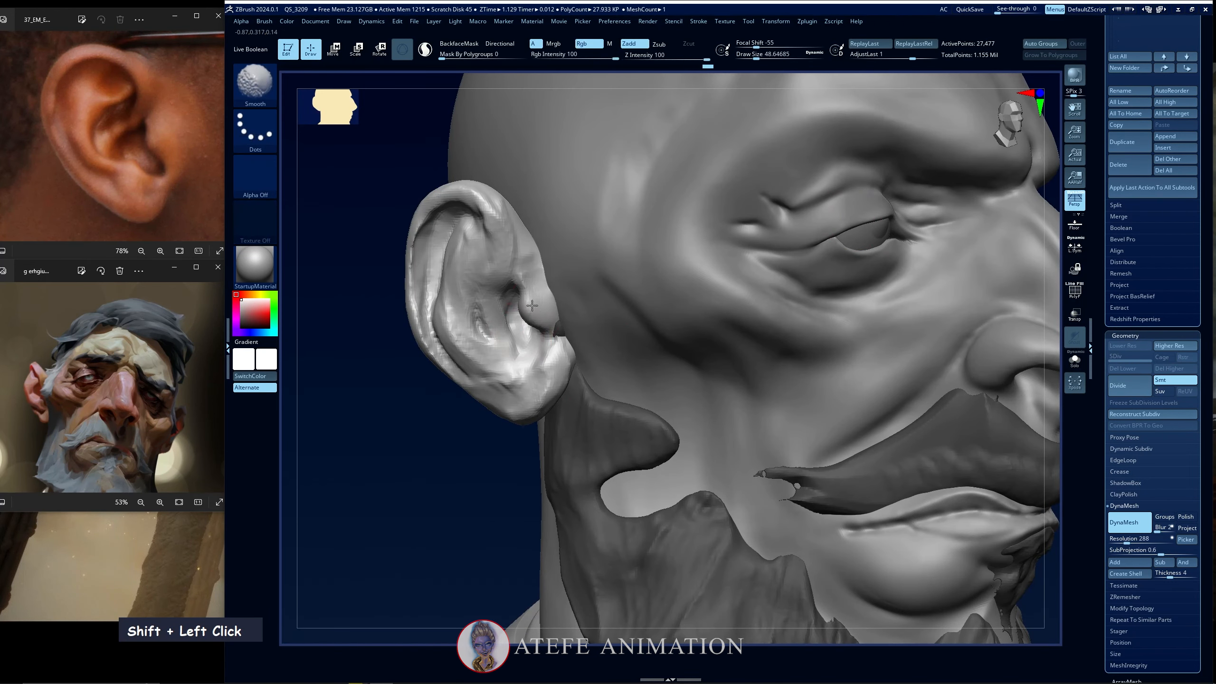
{"action": "left_click_drag", "start_coordinate": [421, 500], "coordinate": [452, 503], "text": "shift"}
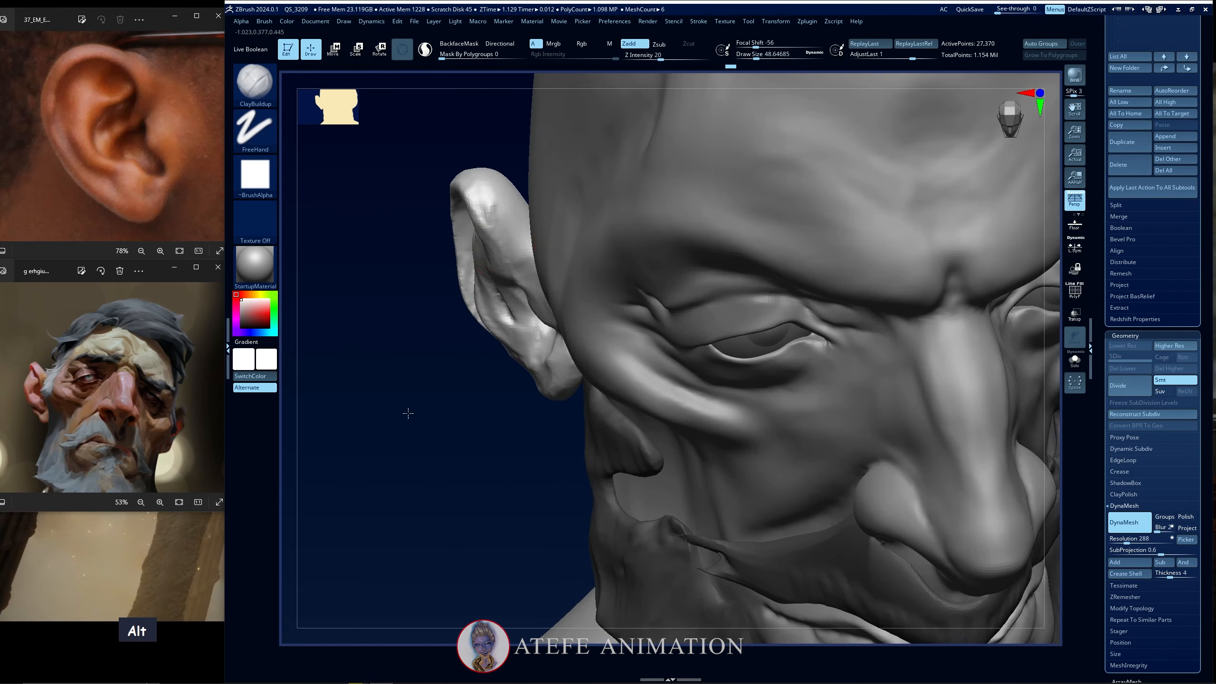
{"action": "left_click_drag", "start_coordinate": [407, 412], "coordinate": [671, 398]}
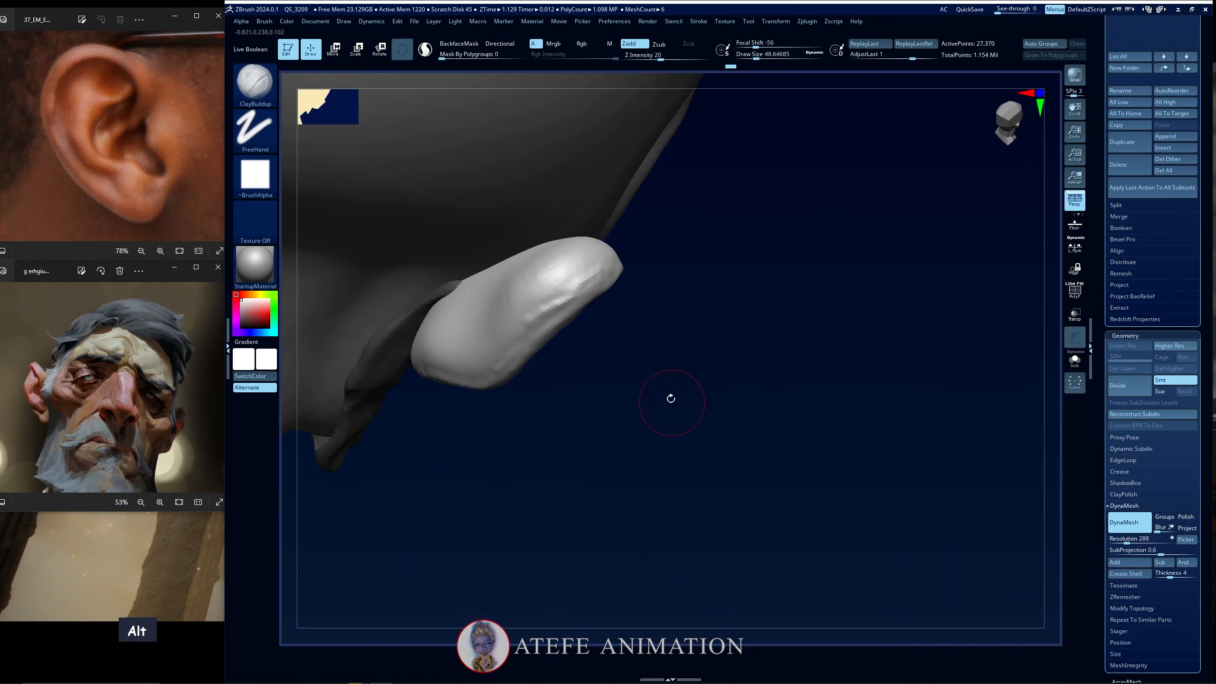
Isolate the ears, set the draw size to about 65, and carve the upper part of the ear's head-facing side.
{"action": "key", "text": "slash"}
{"action": "left_click_drag", "start_coordinate": [665, 356], "coordinate": [651, 378]}
{"action": "key", "text": "space"}
{"action": "mouse_move", "coordinate": [570, 215]}
{"action": "left_mouse_down"}
{"action": "mouse_move", "coordinate": [603, 216]}
{"action": "mouse_move", "coordinate": [483, 194]}
{"action": "left_mouse_up"}
{"action": "left_click", "coordinate": [489, 193], "text": "alt"}
{"action": "key", "text": "space"}
{"action": "left_click", "coordinate": [466, 201], "text": "alt"}
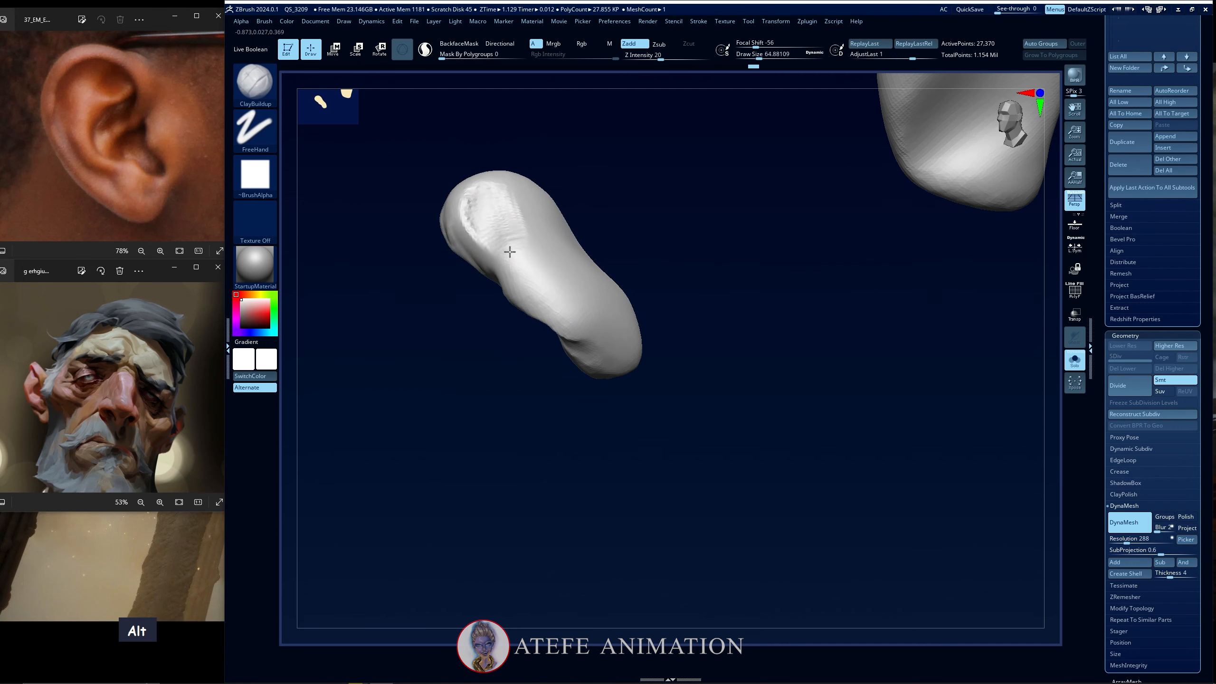
{"action": "mouse_move", "coordinate": [490, 231]}
{"action": "left_mouse_down"}
{"action": "mouse_move", "coordinate": [586, 212]}
{"action": "mouse_move", "coordinate": [586, 252]}
{"action": "mouse_move", "coordinate": [493, 268]}
{"action": "left_mouse_up"}
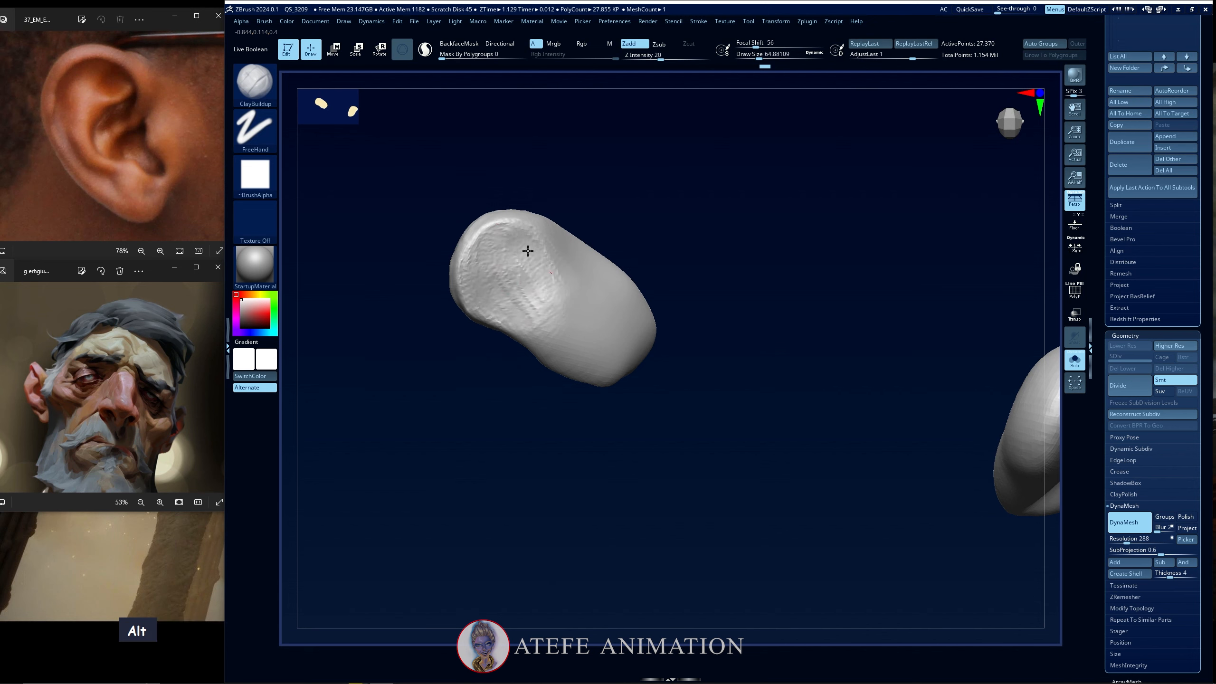
Carve further along the head-facing side of the isolated ear, smoothing and remeshing it between passes.
{"action": "mouse_move", "coordinate": [533, 315]}
{"action": "left_mouse_down"}
{"action": "mouse_move", "coordinate": [470, 453]}
{"action": "mouse_move", "coordinate": [550, 431]}
{"action": "left_mouse_up"}
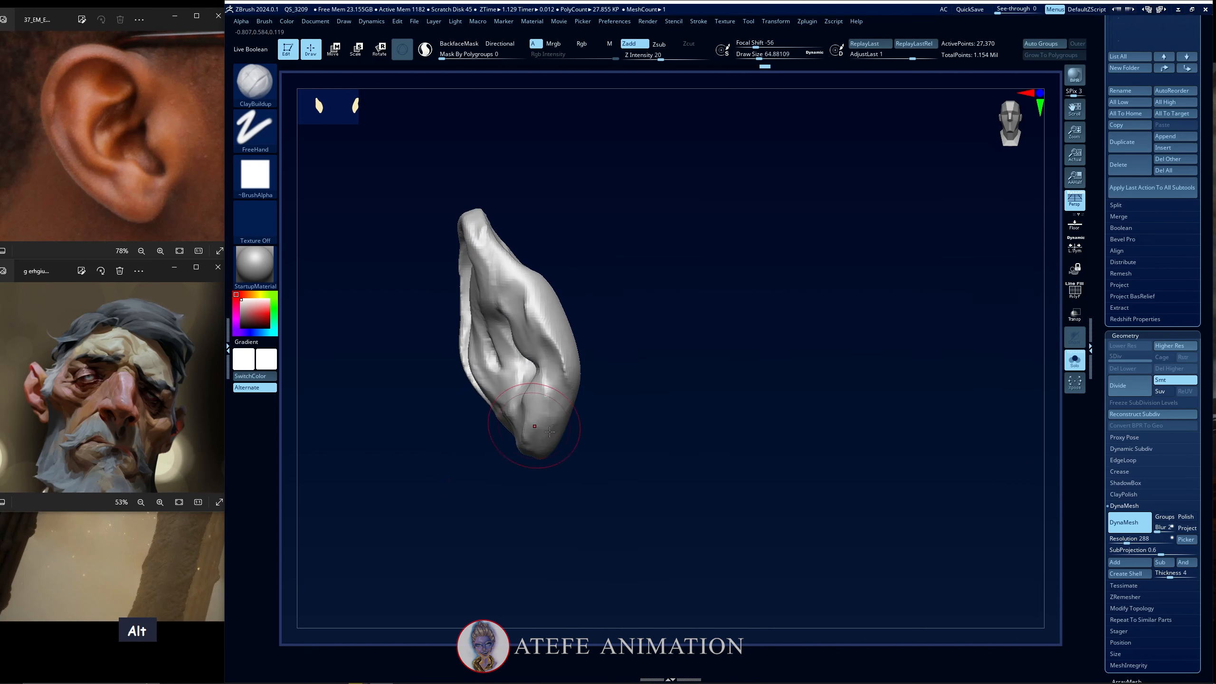
{"action": "left_click_drag", "start_coordinate": [549, 255], "coordinate": [493, 297]}
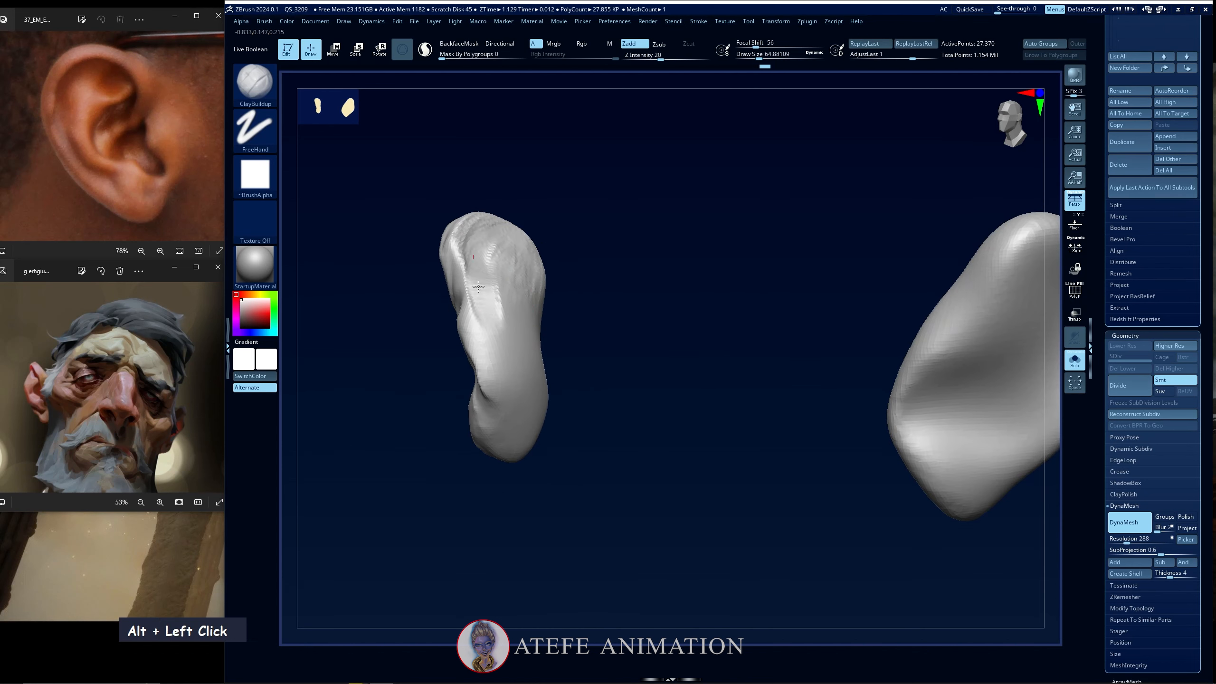
{"action": "left_click_drag", "start_coordinate": [568, 269], "coordinate": [616, 298]}
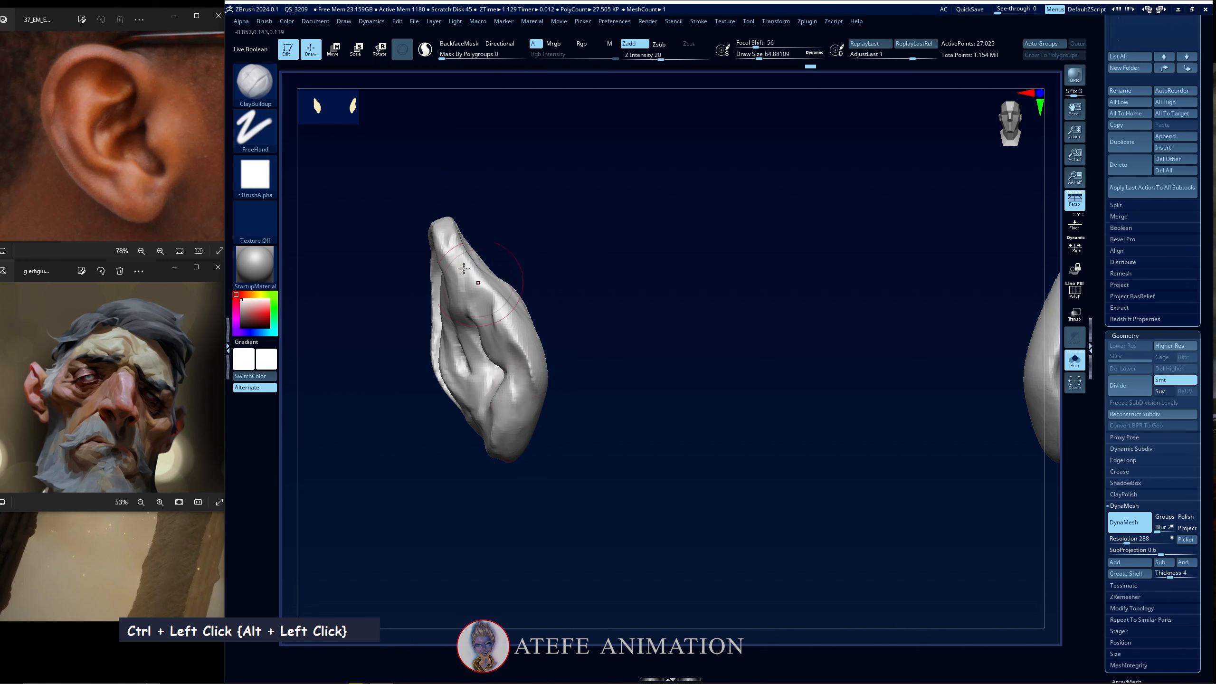
{"action": "left_click_drag", "start_coordinate": [507, 458], "coordinate": [514, 282]}
{"action": "double_click", "coordinate": [496, 315], "text": "shift"}
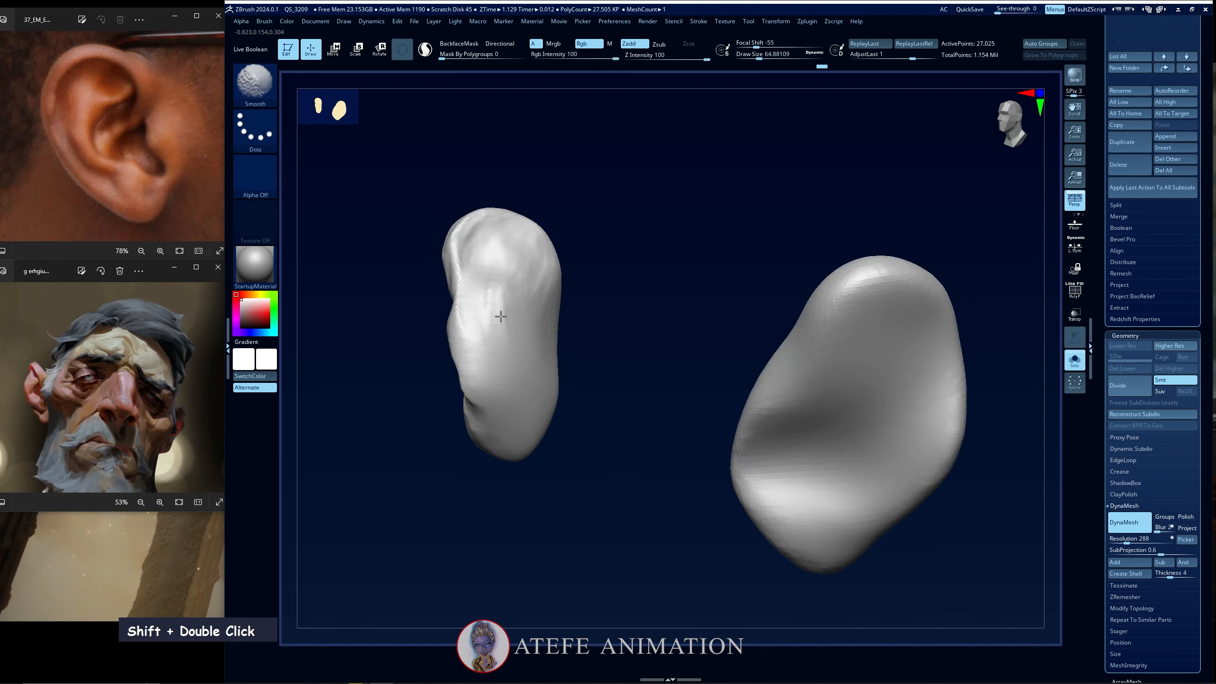
{"action": "left_click", "coordinate": [496, 316], "text": "shift"}
{"action": "left_click", "coordinate": [496, 321], "text": "alt"}
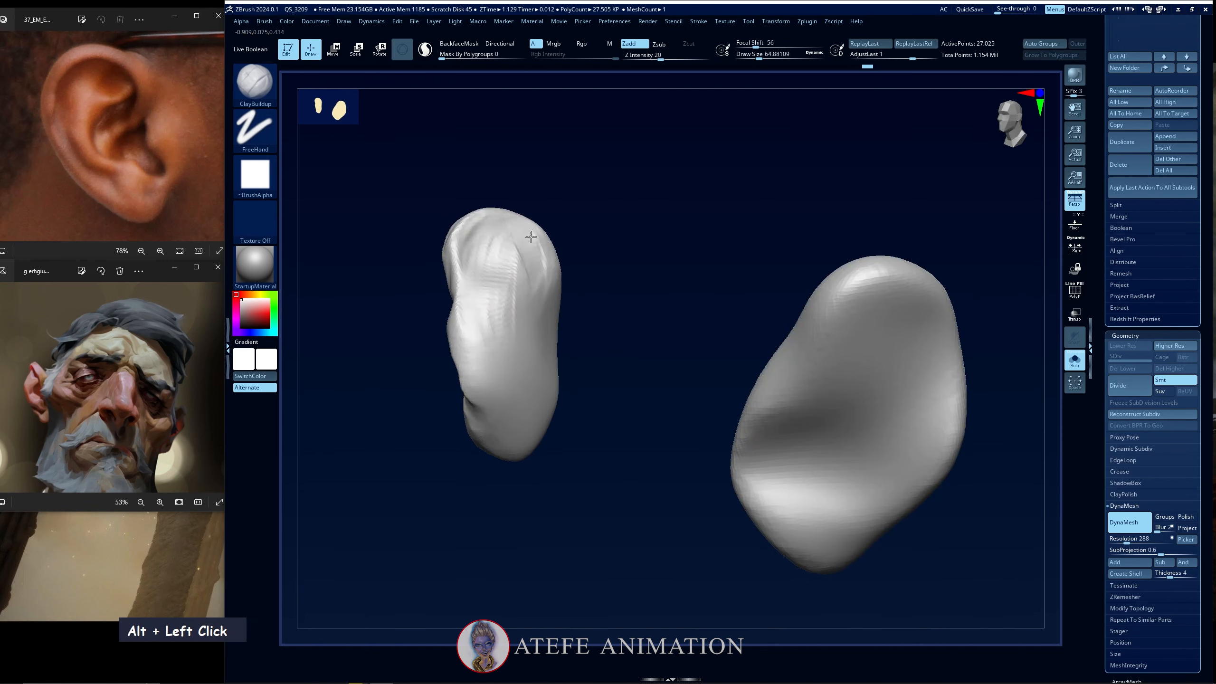
{"action": "mouse_move", "coordinate": [514, 286]}
{"action": "left_mouse_down", "text": "shift"}
{"action": "mouse_move", "coordinate": [496, 252]}
{"action": "mouse_move", "coordinate": [605, 364]}
{"action": "left_mouse_up", "text": "shift"}
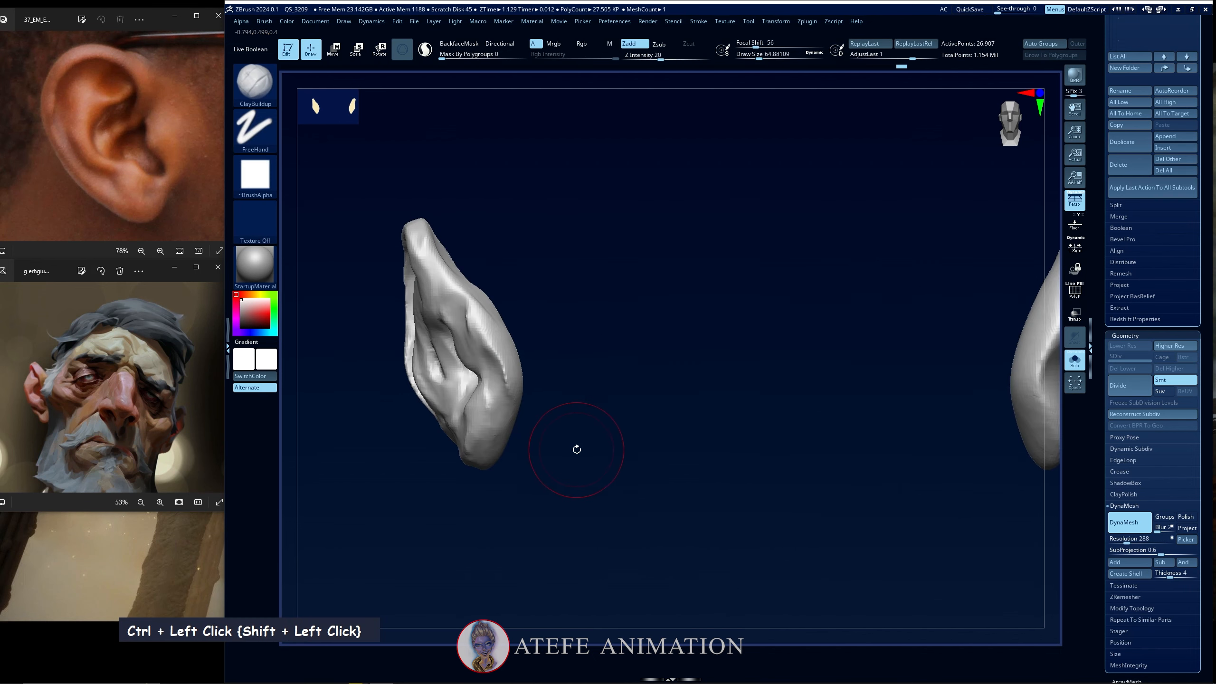
Show the full head again and carve a hollow down the back of the ear.
{"action": "key", "text": "slash"}
{"action": "left_click_drag", "start_coordinate": [394, 549], "coordinate": [465, 434], "text": "alt"}
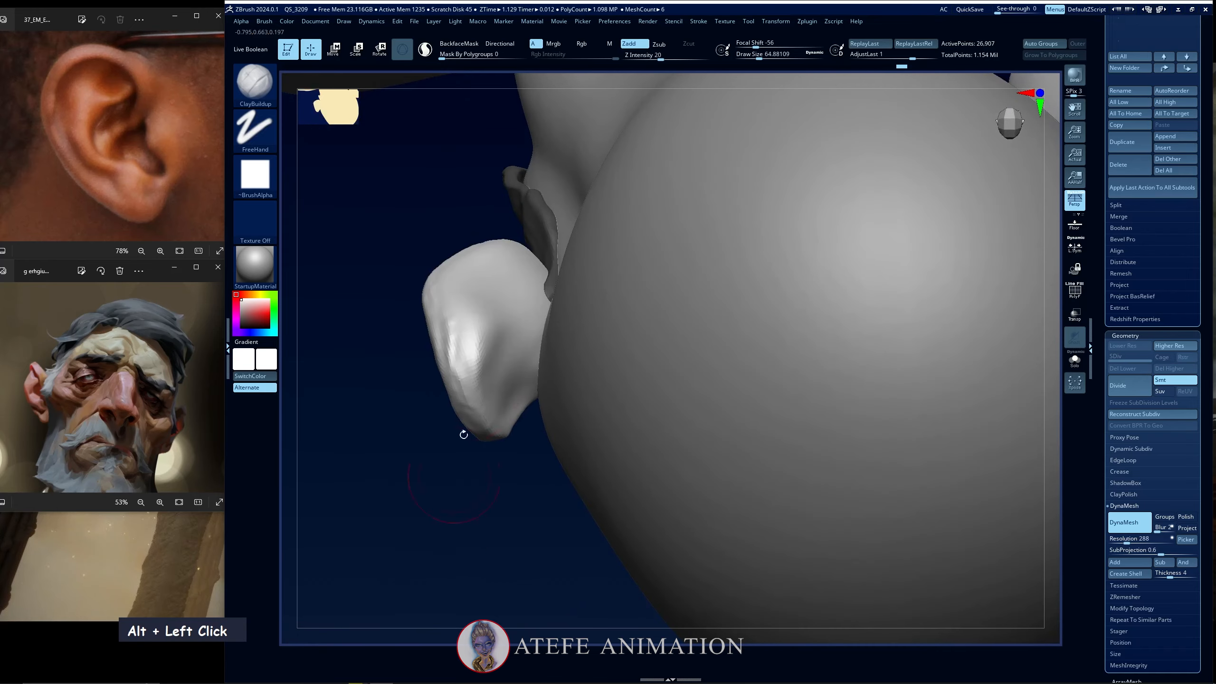
{"action": "mouse_move", "coordinate": [487, 359]}
{"action": "left_mouse_down", "text": "alt"}
{"action": "mouse_move", "coordinate": [480, 320]}
{"action": "mouse_move", "coordinate": [475, 375]}
{"action": "left_mouse_up", "text": "alt"}
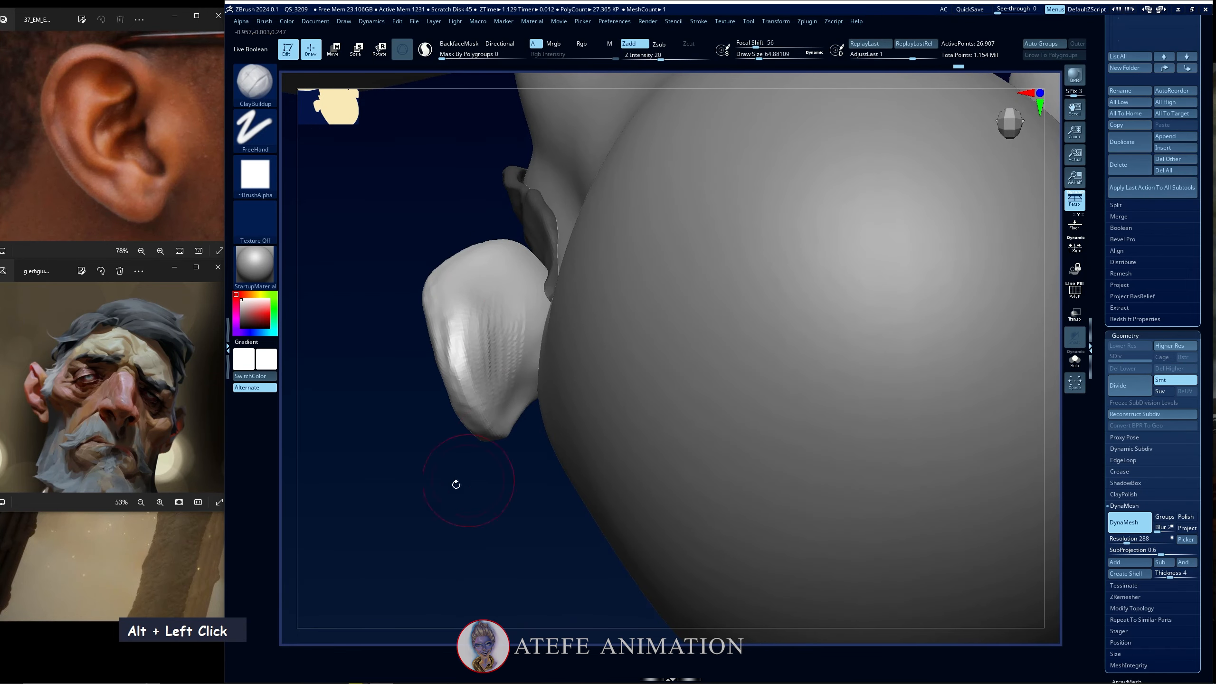
{"action": "left_click_drag", "start_coordinate": [457, 485], "coordinate": [480, 478]}
{"action": "left_click_drag", "start_coordinate": [477, 331], "coordinate": [489, 359], "text": "alt"}
{"action": "left_click_drag", "start_coordinate": [461, 513], "coordinate": [438, 510]}
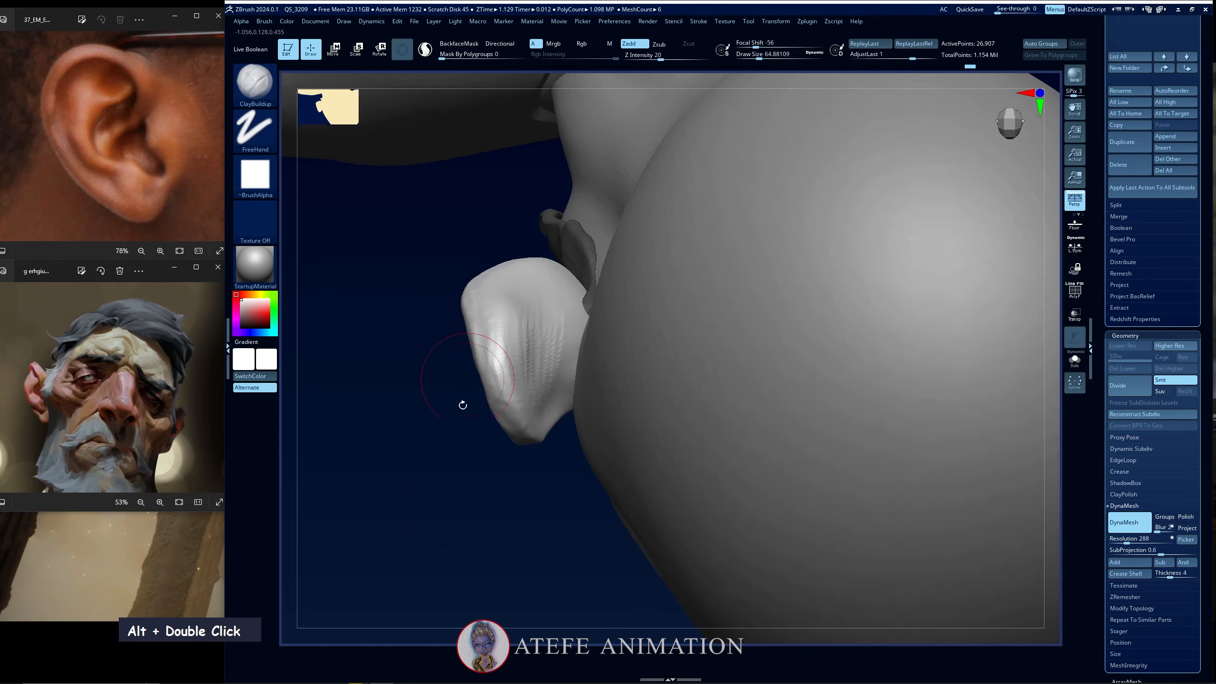
Deepen the hollow on the back of the ear, then smooth and remesh the surface.
{"action": "left_click_drag", "start_coordinate": [462, 405], "coordinate": [484, 404]}
{"action": "left_click_drag", "start_coordinate": [480, 316], "coordinate": [493, 388], "text": "alt"}
{"action": "left_click_drag", "start_coordinate": [437, 532], "coordinate": [415, 509]}
{"action": "mouse_move", "coordinate": [488, 311]}
{"action": "left_mouse_down", "text": "alt"}
{"action": "mouse_move", "coordinate": [497, 331]}
{"action": "mouse_move", "coordinate": [516, 306]}
{"action": "mouse_move", "coordinate": [523, 361]}
{"action": "left_mouse_up", "text": "alt"}
{"action": "left_click_drag", "start_coordinate": [426, 523], "coordinate": [445, 369], "text": "shift"}
{"action": "left_click_drag", "start_coordinate": [401, 441], "coordinate": [409, 543], "text": "ctrl"}
Set the draw size to about 35, carve the notch below the tragus and the upper earlobe, and smooth the transition.
{"action": "mouse_move", "coordinate": [421, 597]}
{"action": "left_mouse_down", "text": "alt"}
{"action": "mouse_move", "coordinate": [394, 501]}
{"action": "mouse_move", "coordinate": [500, 481]}
{"action": "left_mouse_up", "text": "alt"}
{"action": "mouse_move", "coordinate": [405, 414]}
{"action": "left_mouse_down", "text": "alt"}
{"action": "mouse_move", "coordinate": [407, 450]}
{"action": "mouse_move", "coordinate": [394, 435]}
{"action": "left_mouse_up", "text": "alt"}
{"action": "key", "text": "space"}
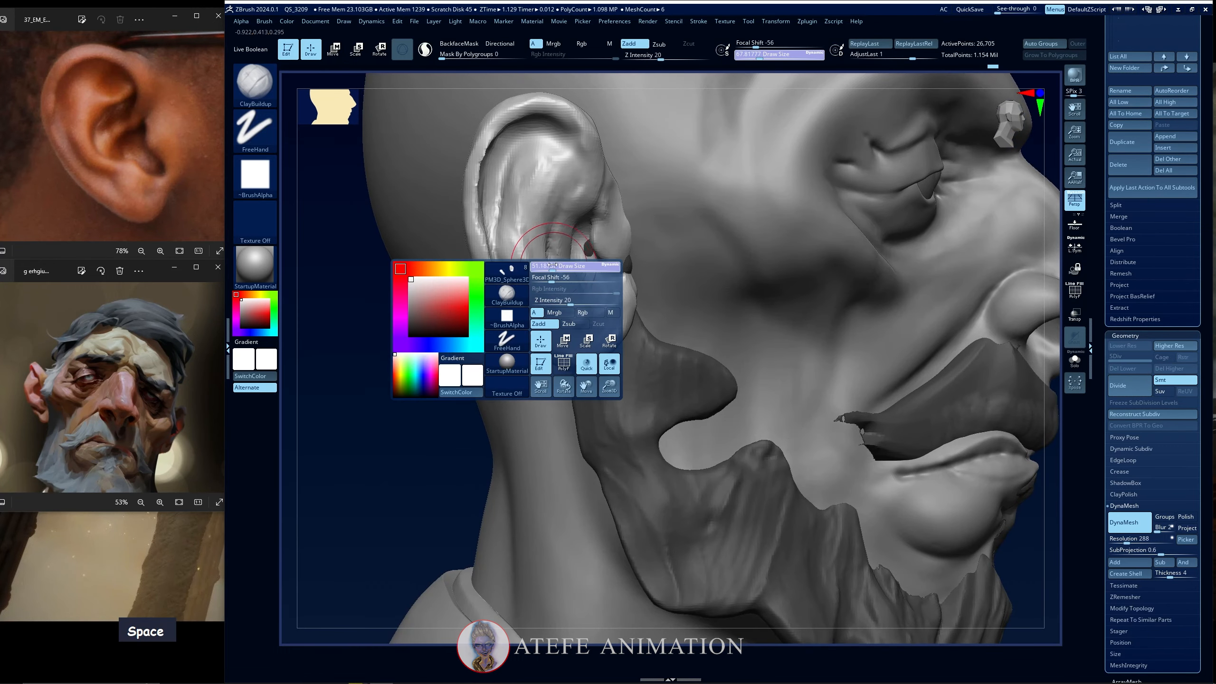
{"action": "mouse_move", "coordinate": [558, 267]}
{"action": "left_mouse_down"}
{"action": "mouse_move", "coordinate": [552, 255]}
{"action": "mouse_move", "coordinate": [577, 259]}
{"action": "left_mouse_up"}
{"action": "key", "text": "space"}
{"action": "key", "text": "space"}
{"action": "left_click", "coordinate": [577, 254], "text": "alt"}
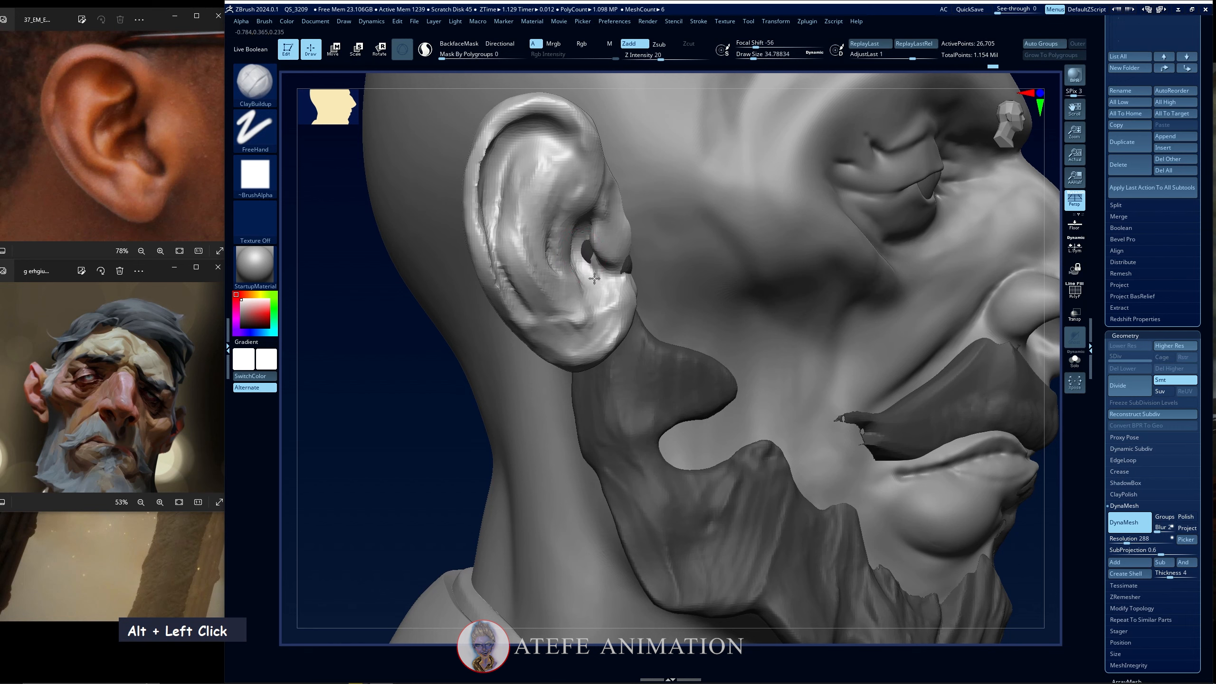
{"action": "left_click_drag", "start_coordinate": [467, 440], "coordinate": [561, 346]}
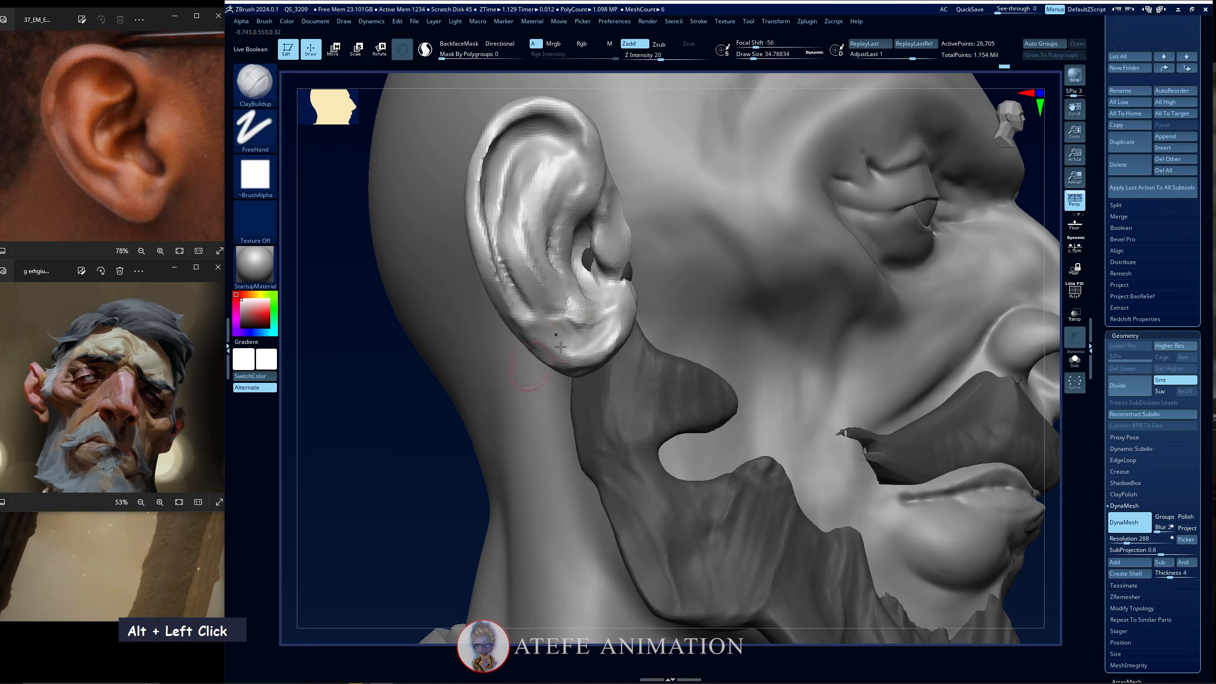
{"action": "left_click", "coordinate": [579, 319], "text": "alt"}
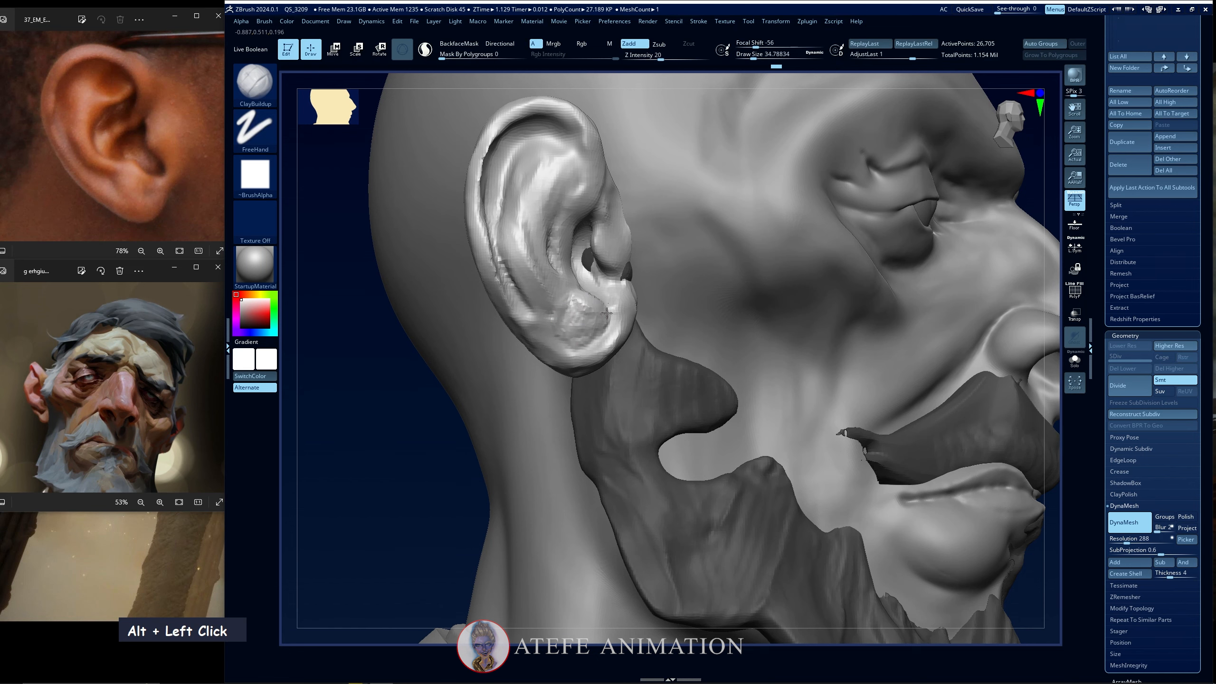
{"action": "mouse_move", "coordinate": [606, 313]}
{"action": "left_mouse_down", "text": "shift"}
{"action": "mouse_move", "coordinate": [569, 315]}
{"action": "mouse_move", "coordinate": [594, 295]}
{"action": "left_mouse_up", "text": "shift"}
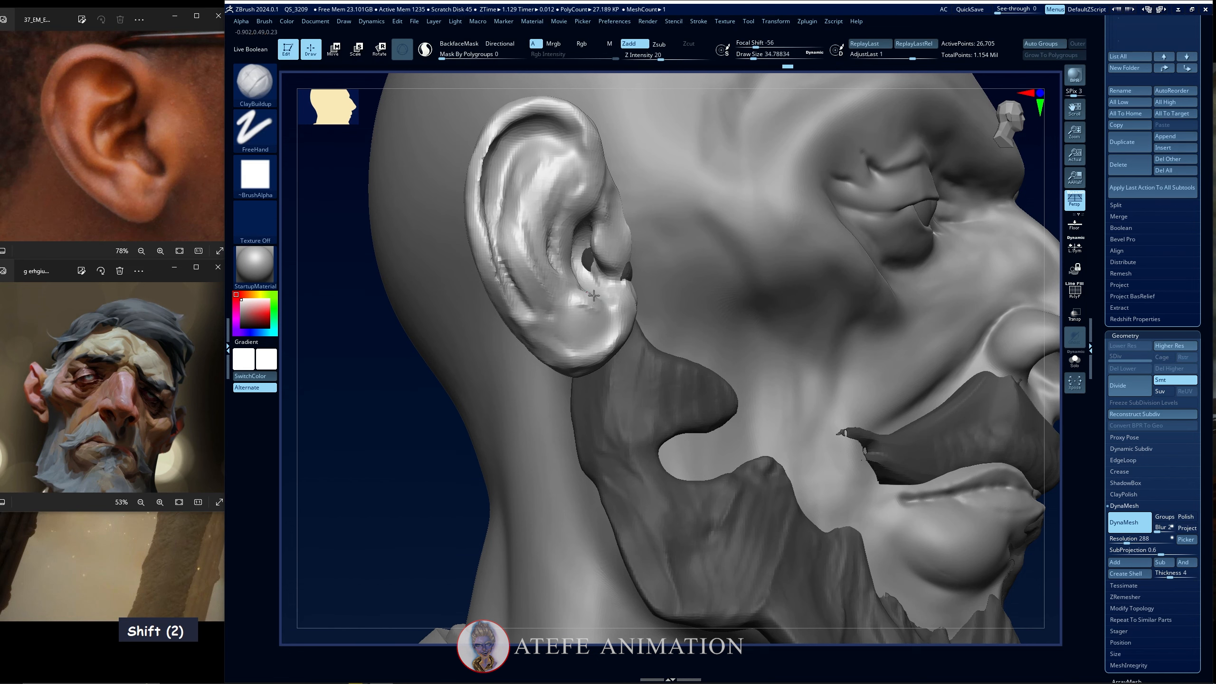
Reshape the tragus and the ear's front edge with the Move brush at a draw size of 112.
{"action": "left_click_drag", "start_coordinate": [388, 452], "coordinate": [380, 483], "text": "alt"}
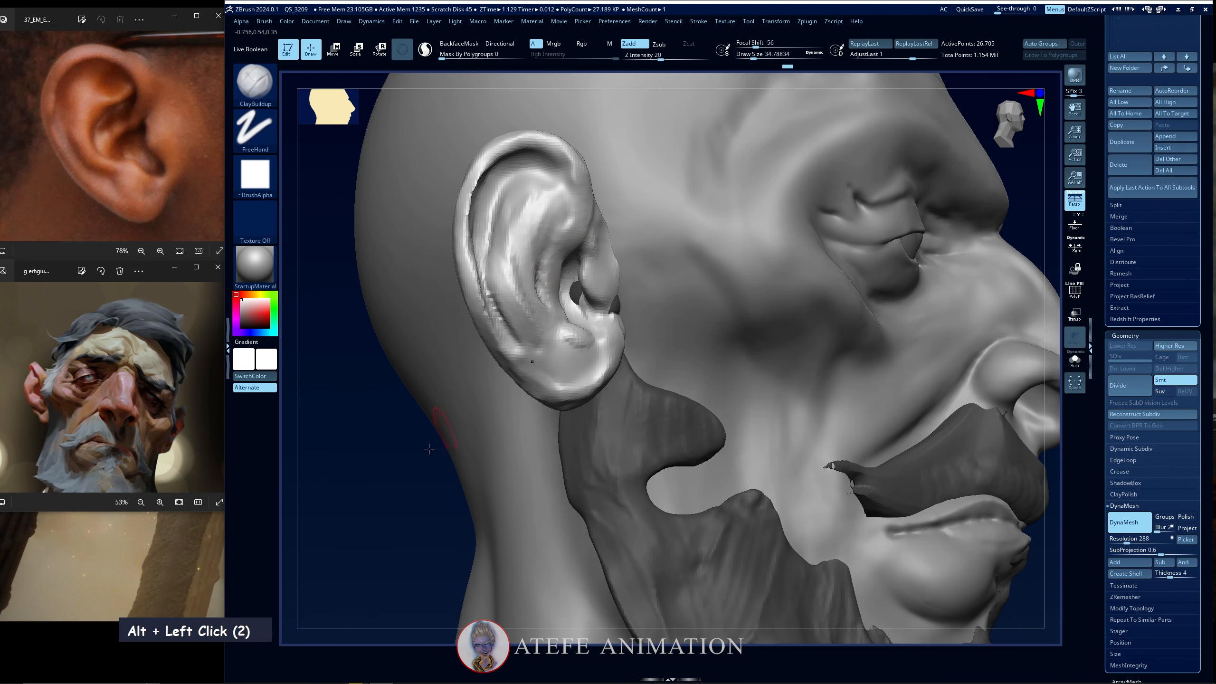
{"action": "key", "text": "b"}
{"action": "key", "text": "m"}
{"action": "key", "text": "j"}
{"action": "key", "text": "space"}
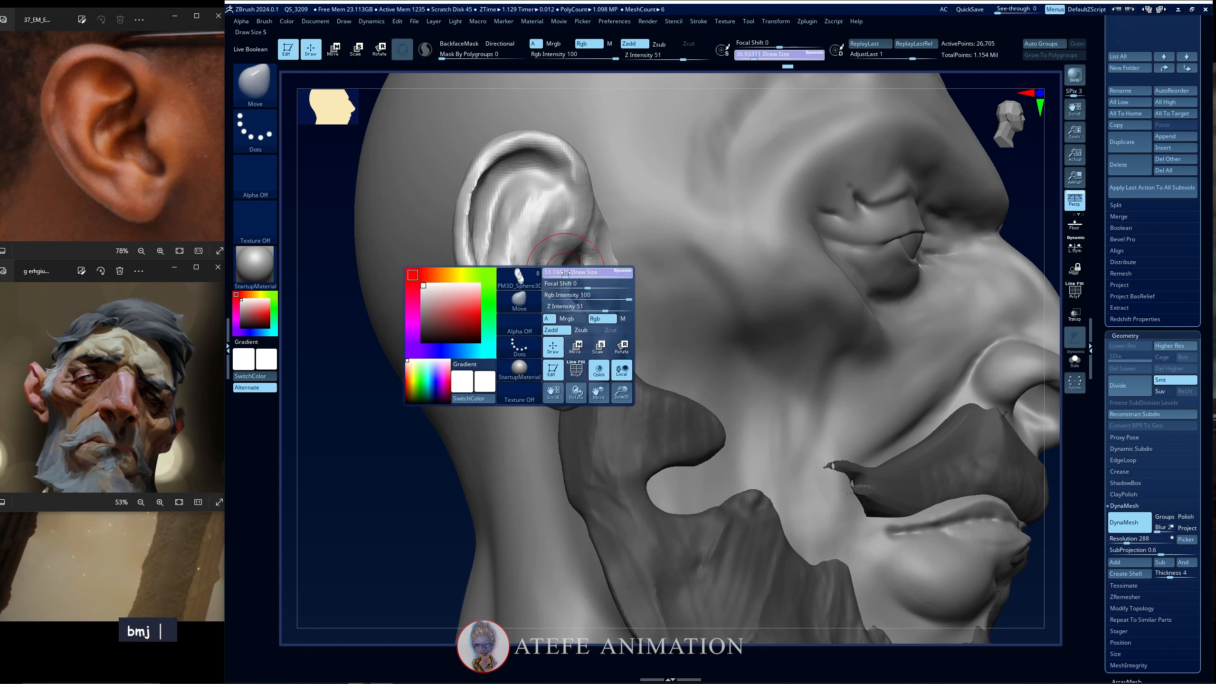
{"action": "mouse_move", "coordinate": [557, 279]}
{"action": "left_mouse_down"}
{"action": "mouse_move", "coordinate": [547, 282]}
{"action": "mouse_move", "coordinate": [575, 292]}
{"action": "mouse_move", "coordinate": [580, 277]}
{"action": "left_mouse_up"}
{"action": "key", "text": "space"}
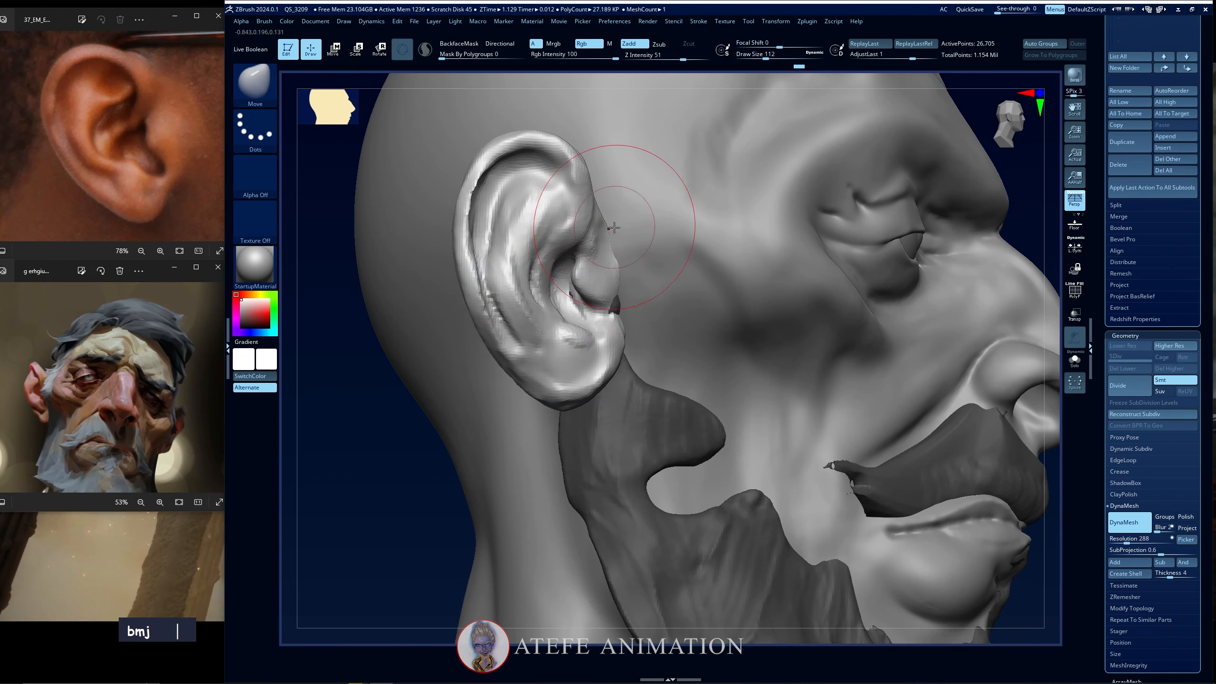
{"action": "mouse_move", "coordinate": [421, 493]}
{"action": "left_mouse_down"}
{"action": "mouse_move", "coordinate": [382, 492]}
{"action": "mouse_move", "coordinate": [411, 493]}
{"action": "mouse_move", "coordinate": [416, 473]}
{"action": "mouse_move", "coordinate": [417, 518]}
{"action": "mouse_move", "coordinate": [483, 495]}
{"action": "left_mouse_up"}
Set the draw size to about 65 and mask the inner surface of the ear.
{"action": "key", "text": "space"}
{"action": "left_click_drag", "start_coordinate": [512, 312], "coordinate": [505, 311]}
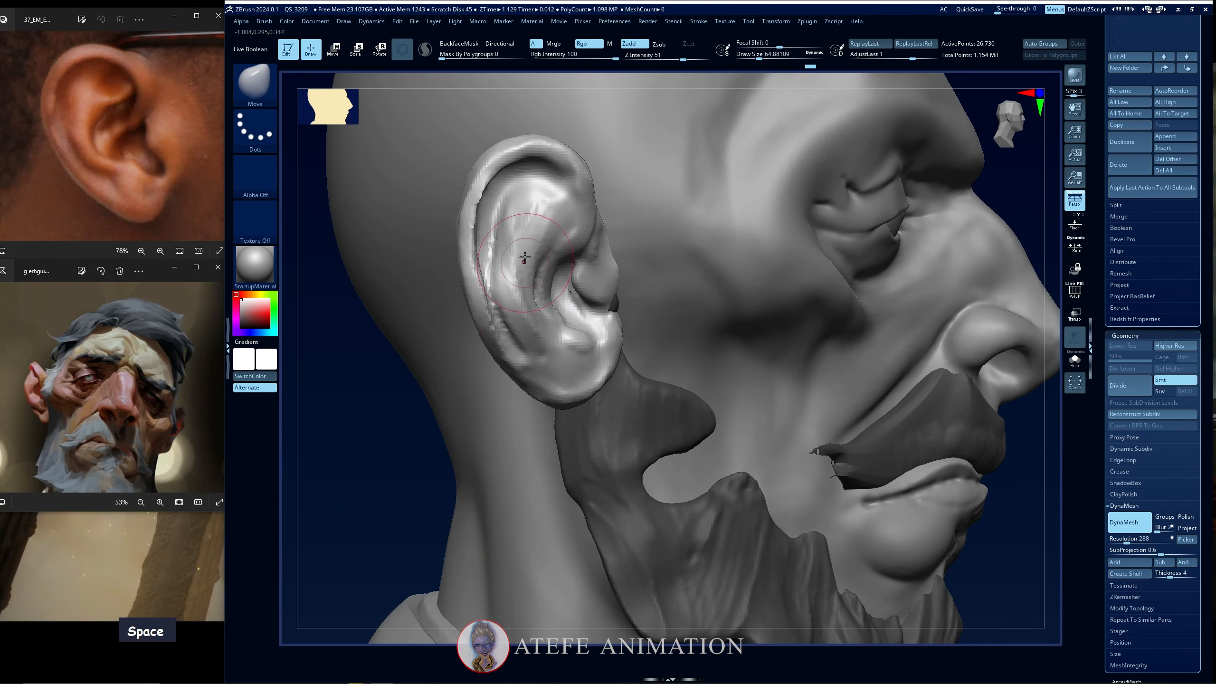
{"action": "mouse_move", "coordinate": [527, 224]}
{"action": "left_mouse_down", "text": "ctrl"}
{"action": "mouse_move", "coordinate": [515, 279]}
{"action": "mouse_move", "coordinate": [537, 329]}
{"action": "left_mouse_up", "text": "ctrl"}
Reshape the ear's unmasked outer rim using the Move brush at a draw size of about 167.
{"action": "left_click_drag", "start_coordinate": [355, 526], "coordinate": [510, 344]}
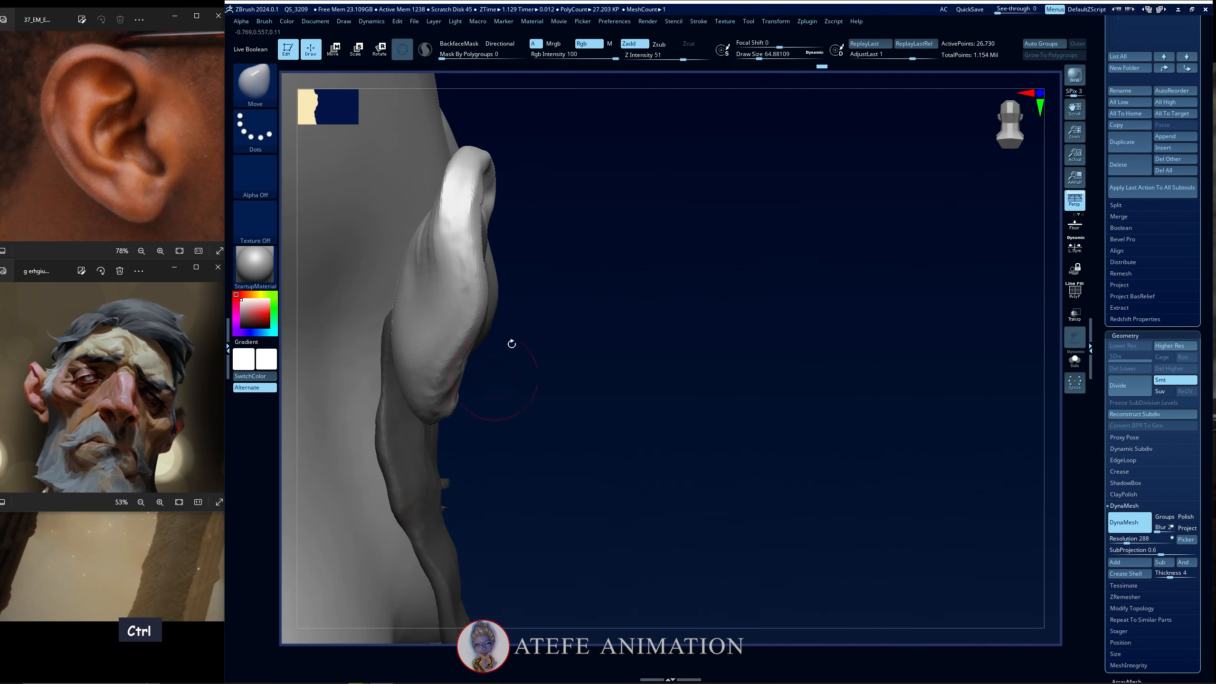
{"action": "key", "text": "space"}
{"action": "left_click_drag", "start_coordinate": [545, 296], "coordinate": [559, 299]}
{"action": "key", "text": "b"}
{"action": "key", "text": "m"}
{"action": "key", "text": "j"}
{"action": "key", "text": "space"}
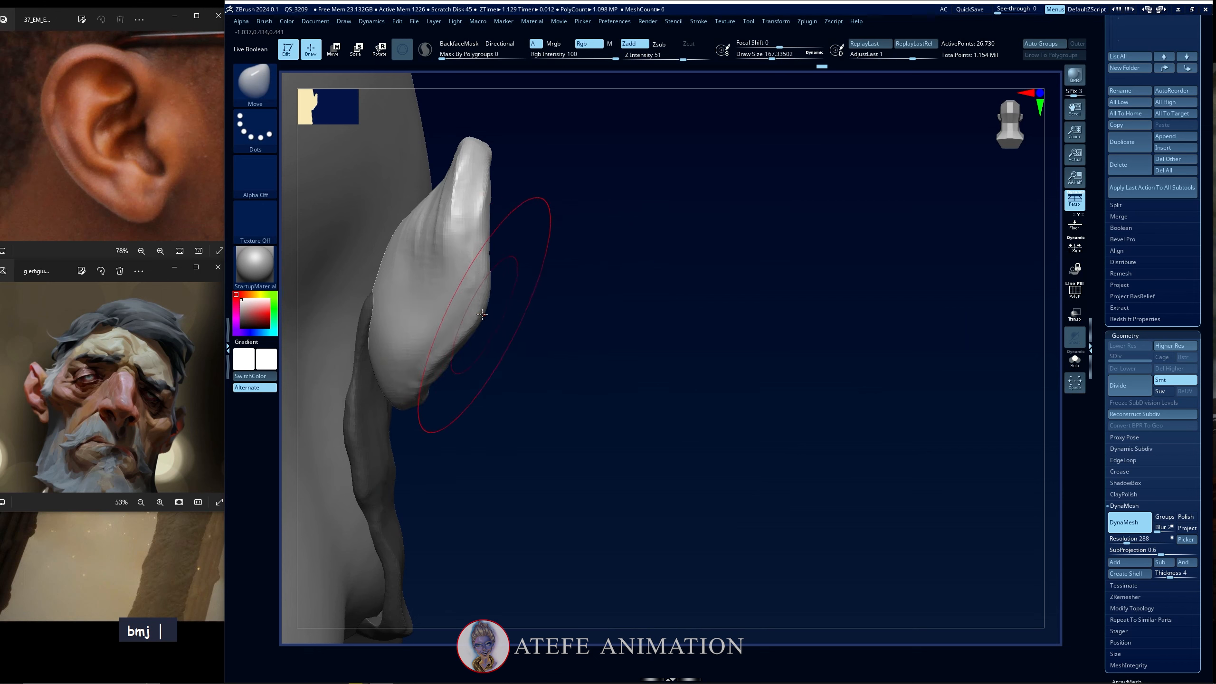
Invert the ear's mask, shift the inner fold into place, and clear the mask.
{"action": "left_click", "coordinate": [516, 312], "text": "ctrl"}
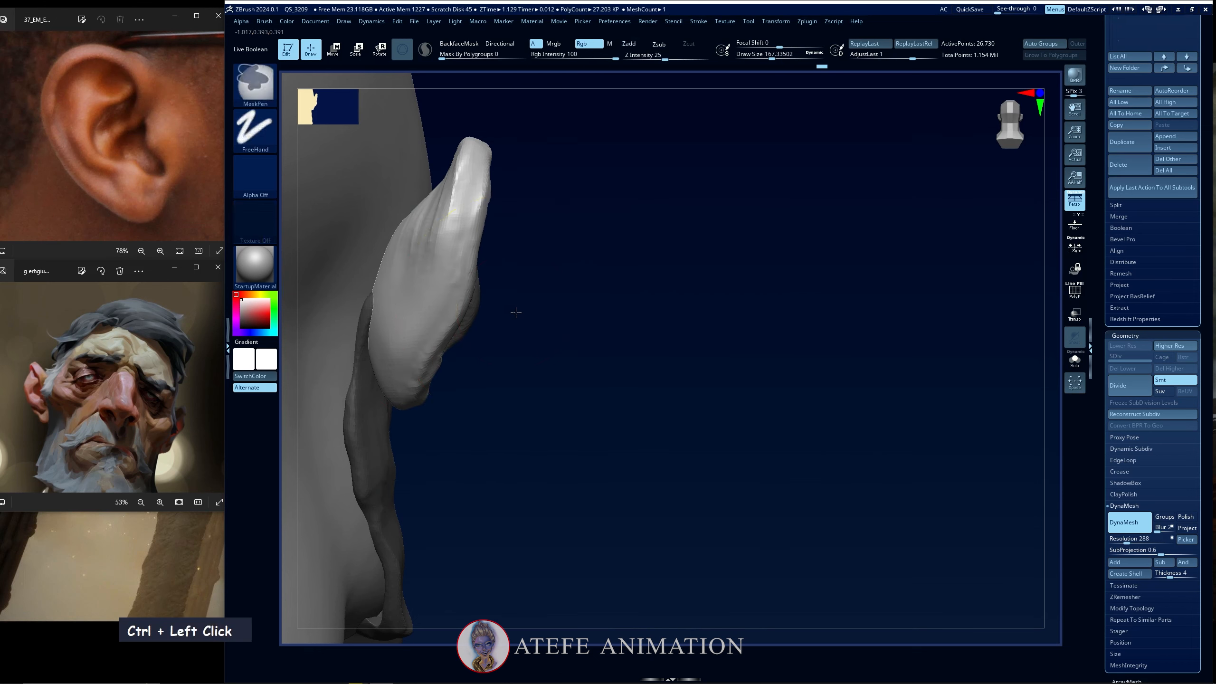
{"action": "left_click_drag", "start_coordinate": [528, 310], "coordinate": [514, 293]}
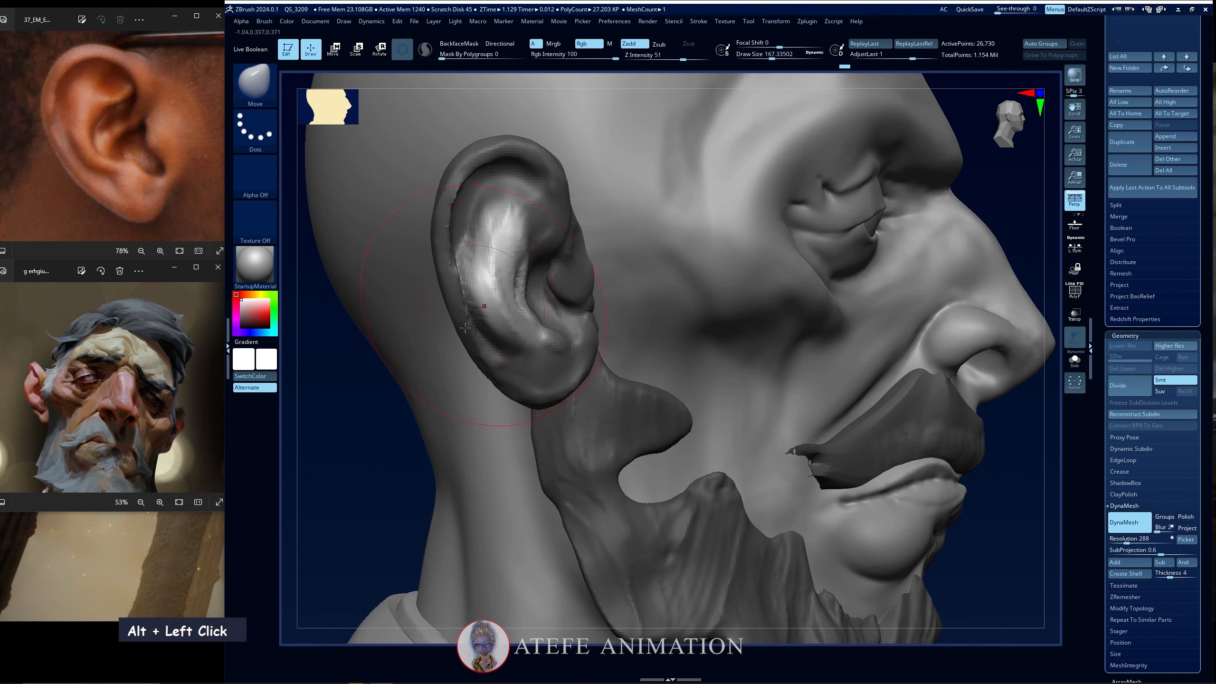
{"action": "double_click", "coordinate": [355, 488], "text": "ctrl"}
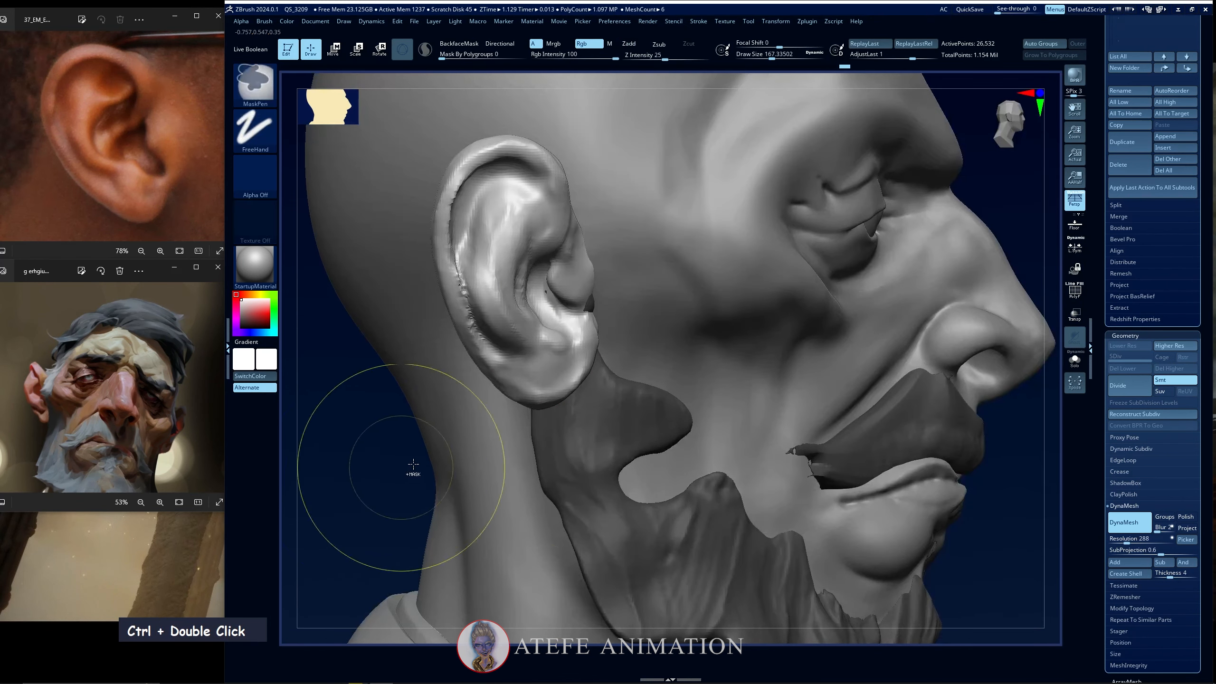
Undo the last remesh, set the draw size to about 46, and remesh the ear at a DynaMesh resolution of 488.
{"action": "key", "text": "ctrl+z"}
{"action": "left_click", "coordinate": [1132, 540]}
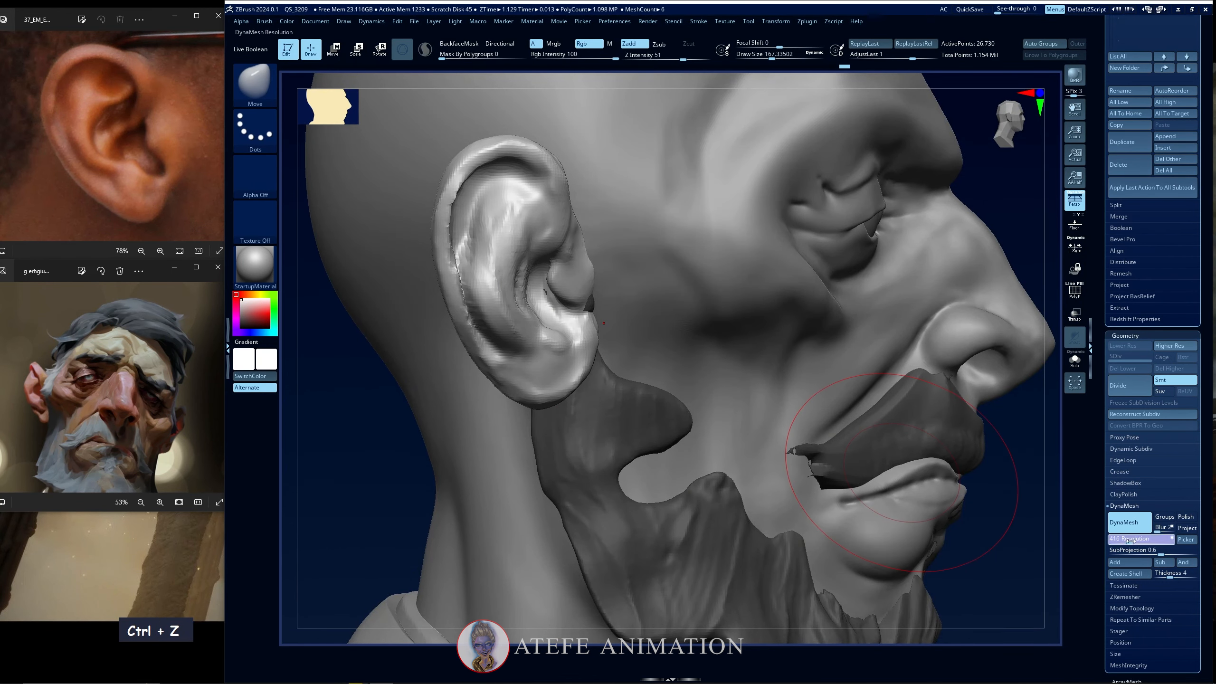
{"action": "key", "text": "space"}
{"action": "left_click_drag", "start_coordinate": [560, 320], "coordinate": [570, 281]}
{"action": "key", "text": "space"}
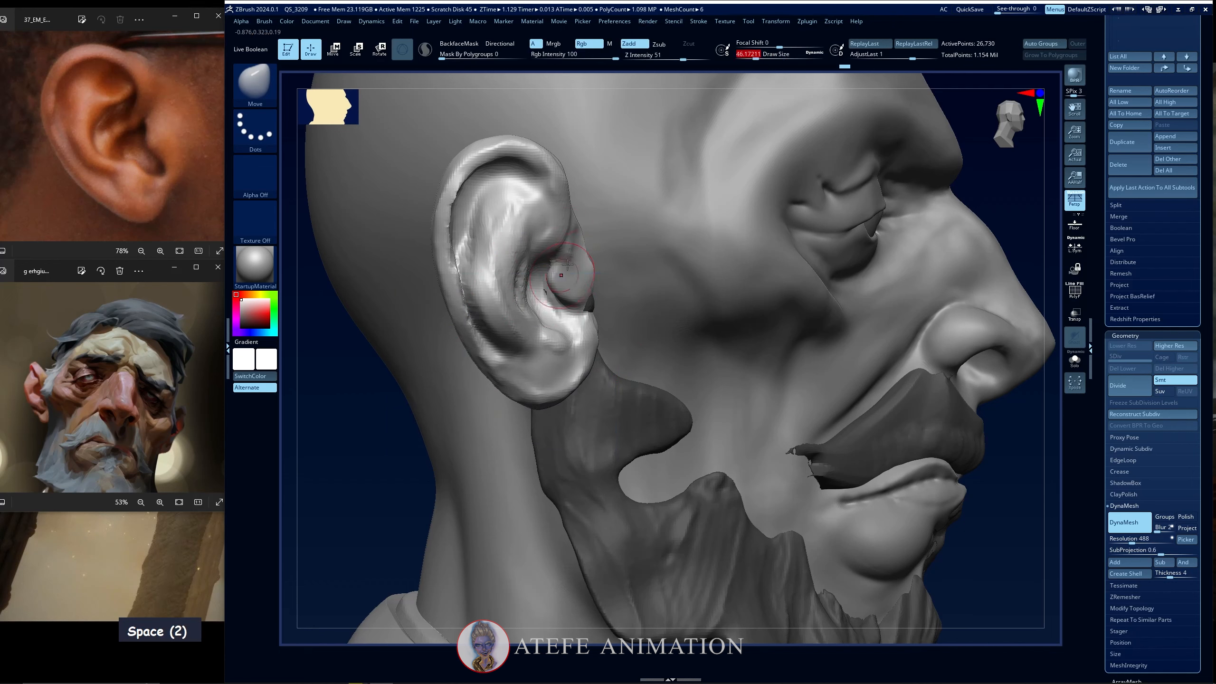
{"action": "left_click", "coordinate": [375, 506], "text": "ctrl"}
{"action": "left_click", "coordinate": [376, 506], "text": "ctrl"}
Smooth the jagged groove inside the ear's rear rim from the side and front.
{"action": "left_click_drag", "start_coordinate": [388, 456], "coordinate": [396, 418]}
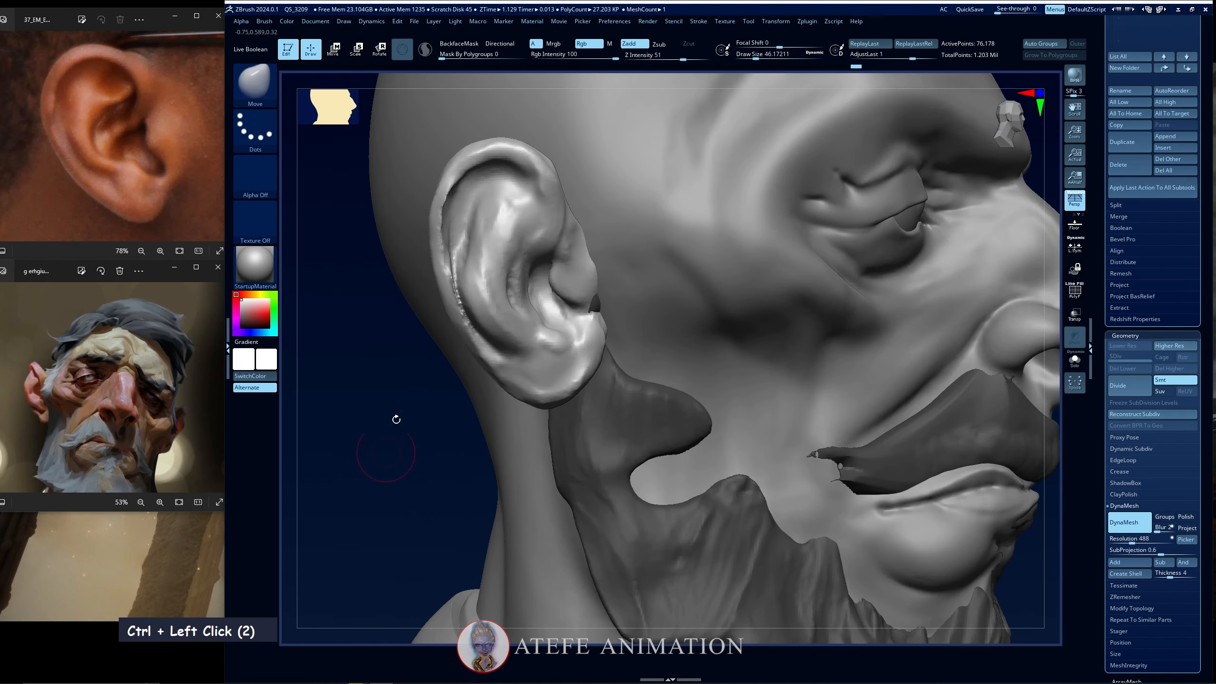
{"action": "left_click_drag", "start_coordinate": [449, 253], "coordinate": [460, 288], "text": "shift"}
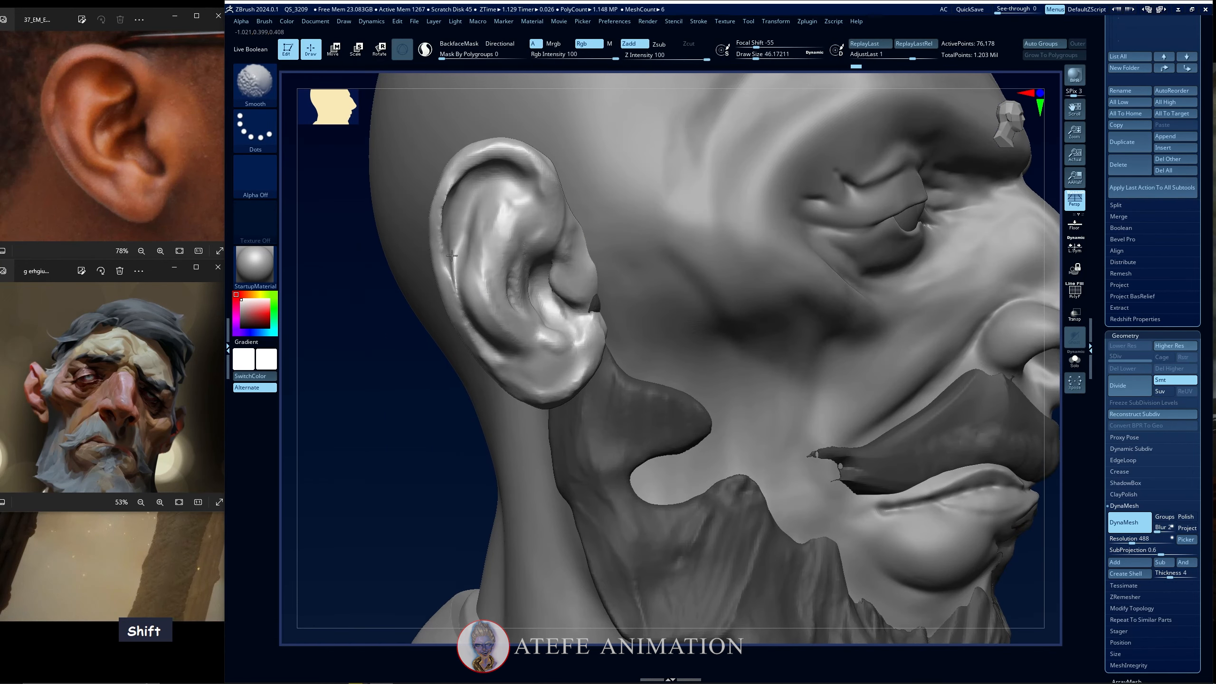
{"action": "left_click_drag", "start_coordinate": [457, 416], "coordinate": [431, 440]}
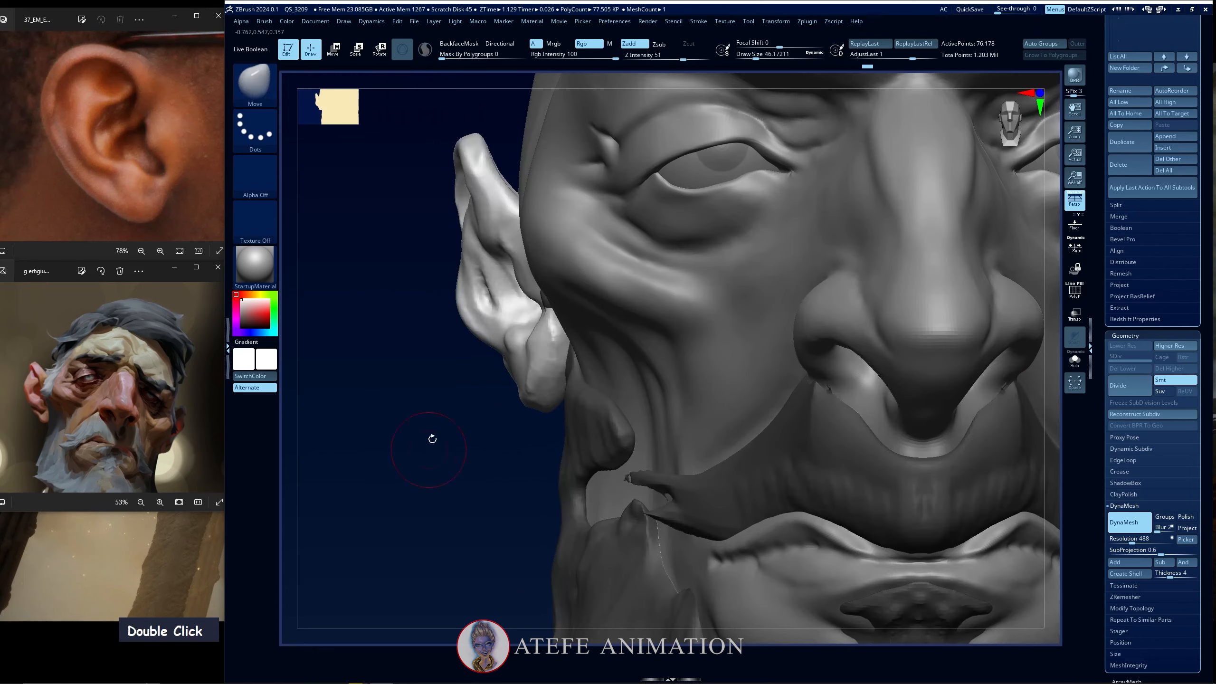
{"action": "left_click_drag", "start_coordinate": [484, 278], "coordinate": [495, 295], "text": "shift"}
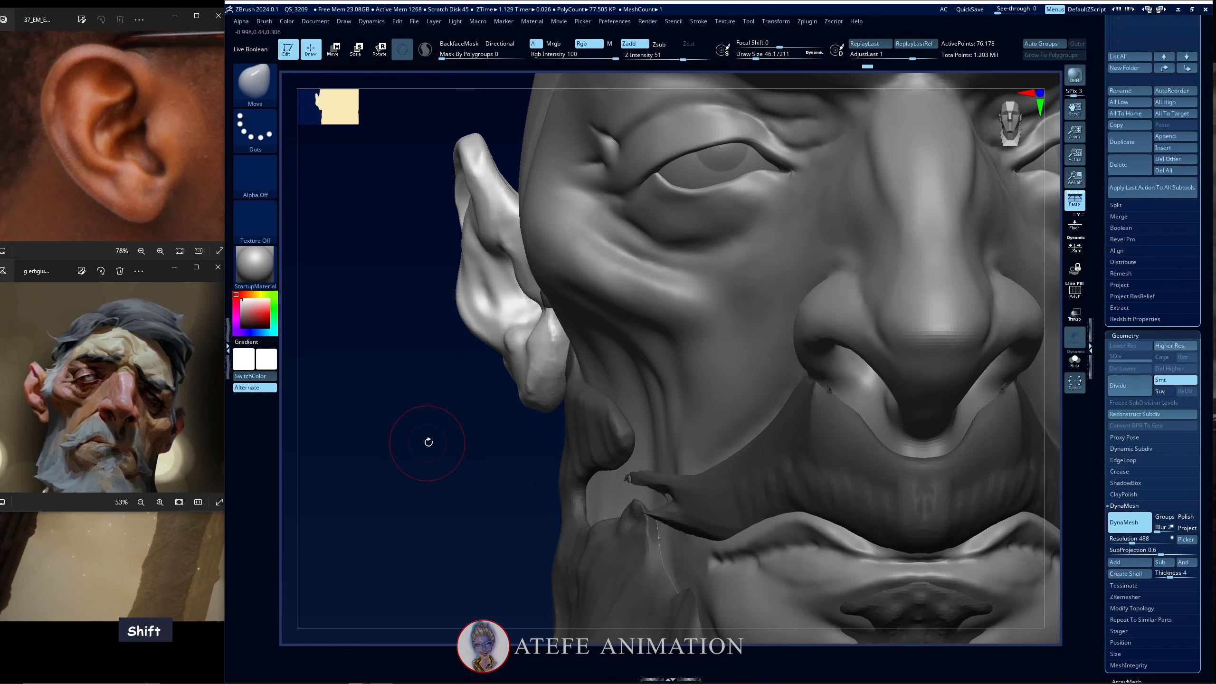
Build up and carve the folds inside the ear's upper half using the ClayBuildup brush at a draw size of about 44.
{"action": "mouse_move", "coordinate": [429, 442]}
{"action": "left_mouse_down"}
{"action": "mouse_move", "coordinate": [478, 203]}
{"action": "mouse_move", "coordinate": [464, 244]}
{"action": "mouse_move", "coordinate": [489, 213]}
{"action": "mouse_move", "coordinate": [469, 267]}
{"action": "left_mouse_up"}
{"action": "key", "text": "b"}
{"action": "key", "text": "c"}
{"action": "key", "text": "b"}
{"action": "key", "text": "space"}
{"action": "key", "text": "space"}
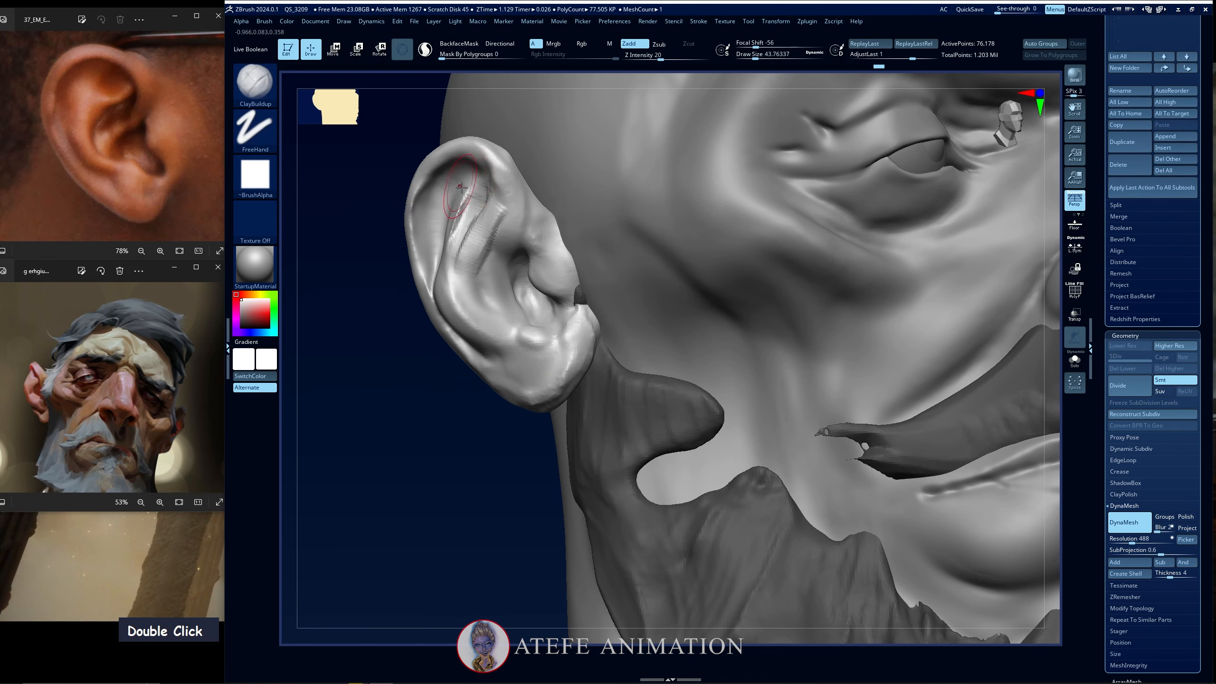
{"action": "left_click_drag", "start_coordinate": [336, 394], "coordinate": [369, 399]}
{"action": "left_click_drag", "start_coordinate": [459, 205], "coordinate": [454, 275]}
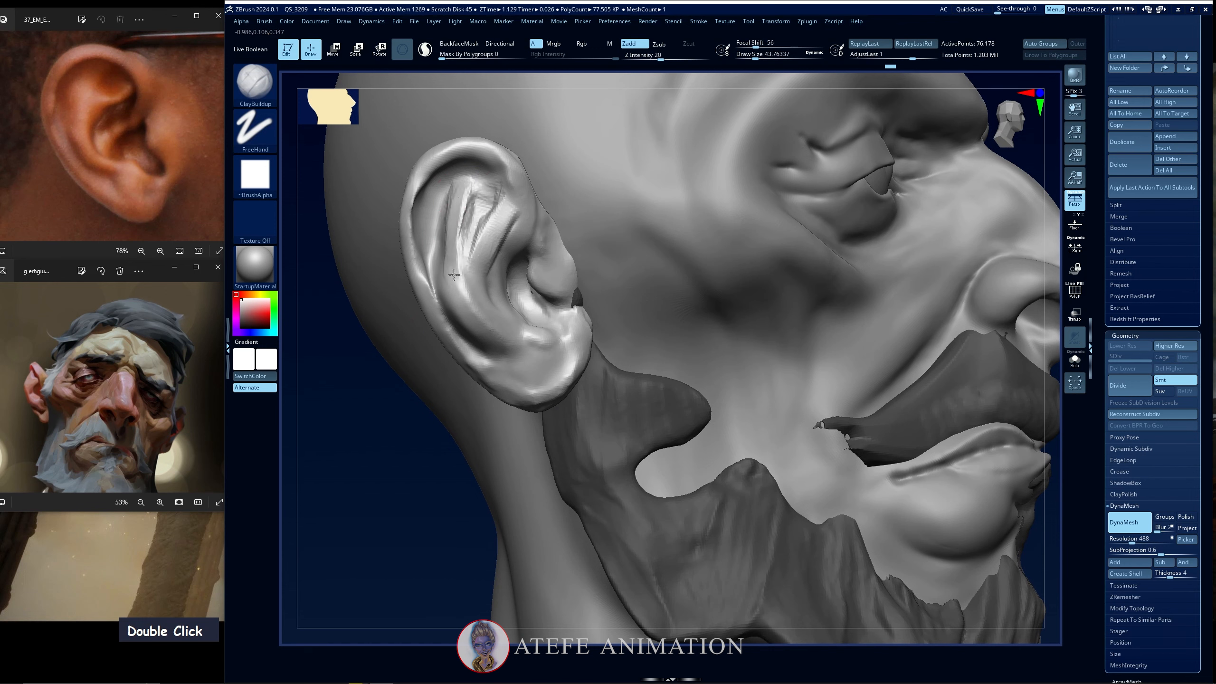
{"action": "mouse_move", "coordinate": [467, 185]}
{"action": "left_mouse_down"}
{"action": "mouse_move", "coordinate": [454, 283]}
{"action": "mouse_move", "coordinate": [465, 239]}
{"action": "mouse_move", "coordinate": [463, 262]}
{"action": "left_mouse_up"}
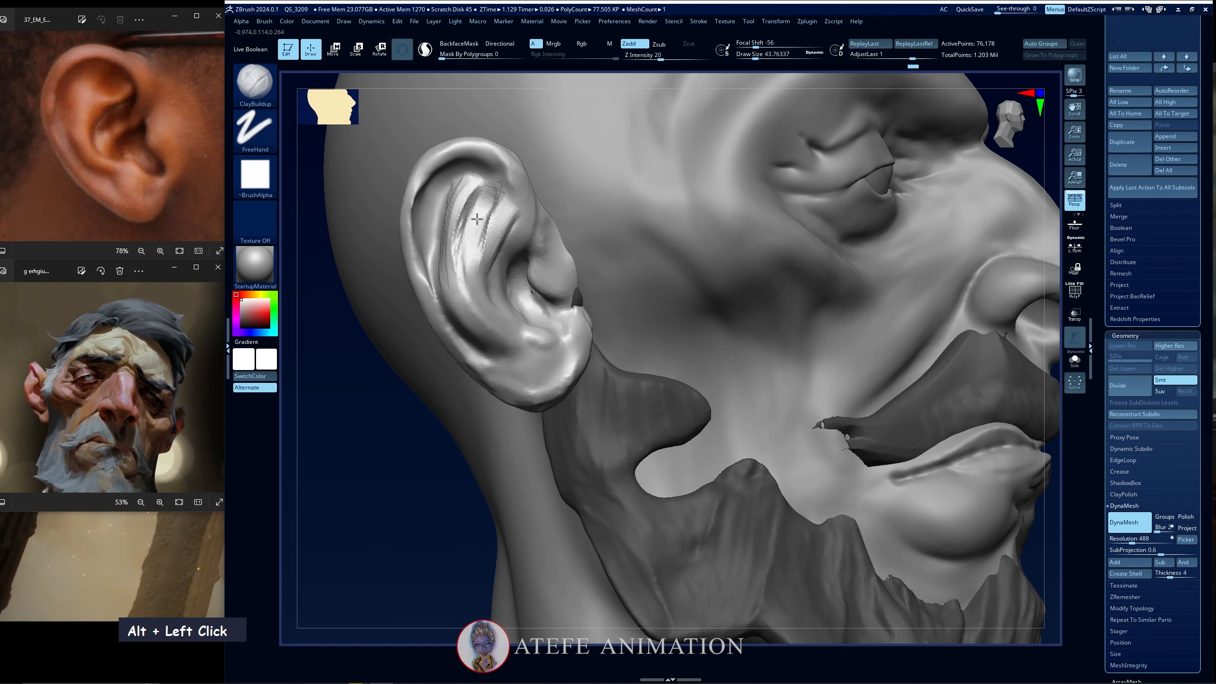
{"action": "mouse_move", "coordinate": [486, 211]}
{"action": "left_mouse_down"}
{"action": "mouse_move", "coordinate": [474, 268]}
{"action": "mouse_move", "coordinate": [456, 275]}
{"action": "left_mouse_up"}
{"action": "left_click_drag", "start_coordinate": [466, 189], "coordinate": [453, 244]}
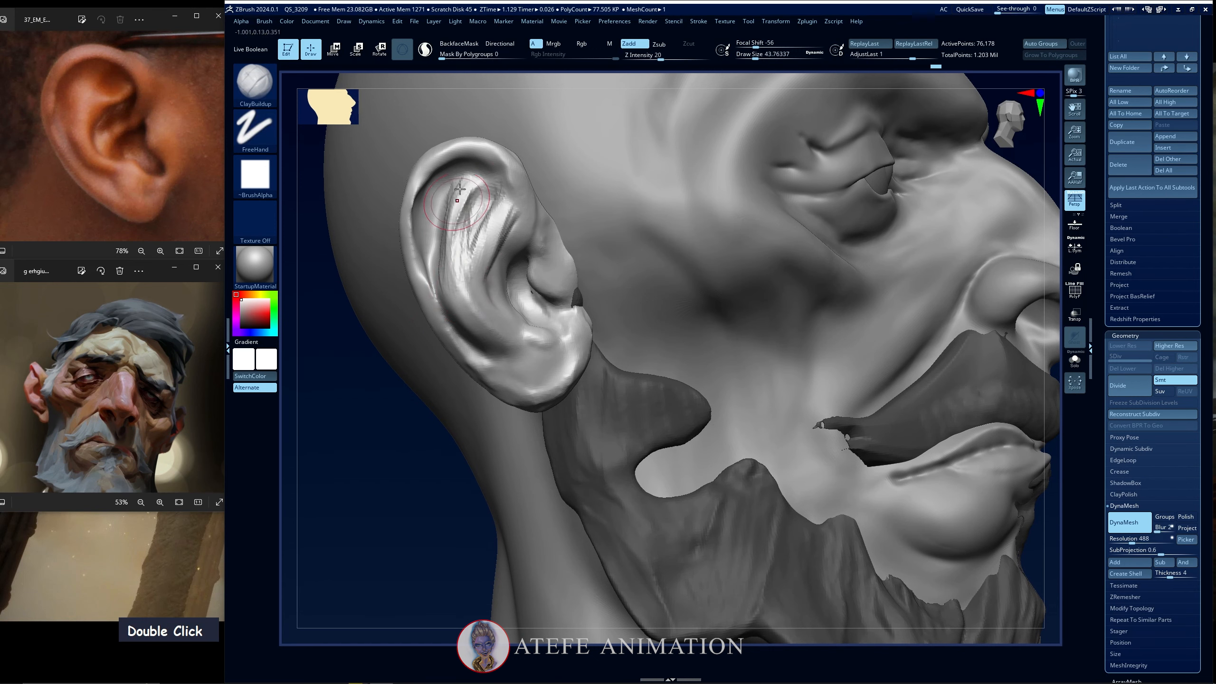
Undo the last two clay strokes on the ear.
{"action": "left_click_drag", "start_coordinate": [384, 382], "coordinate": [398, 367]}
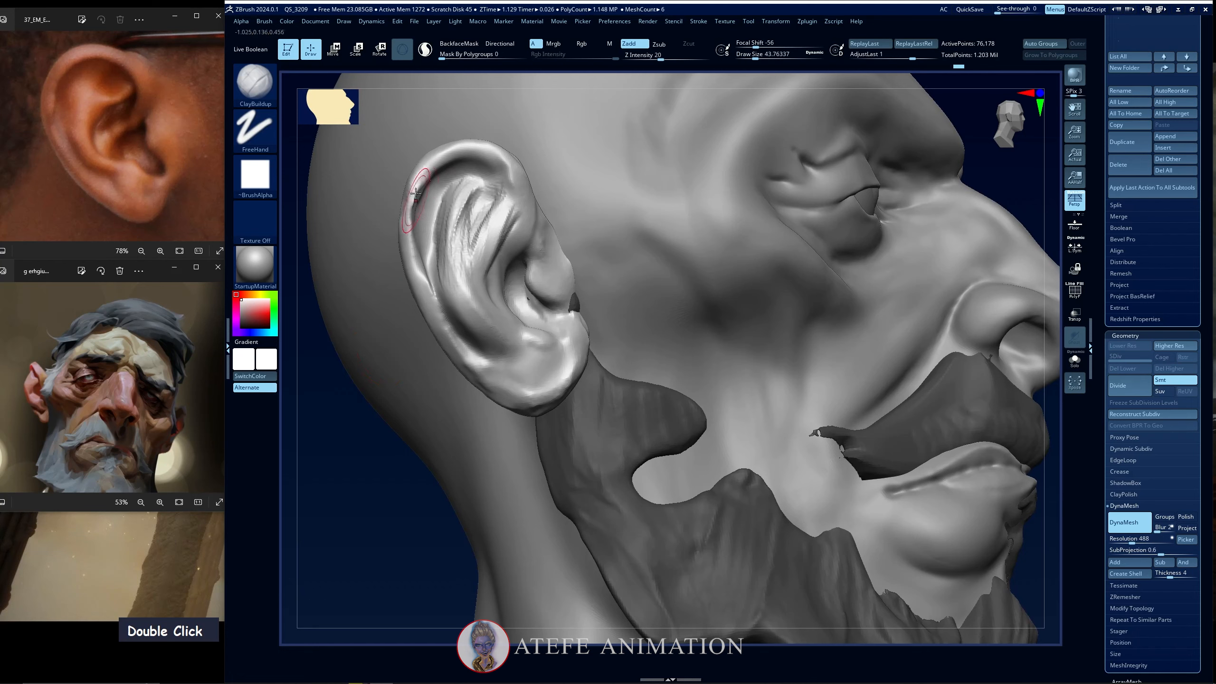
{"action": "key", "text": "ctrl+z"}
{"action": "key", "text": "ctrl+z"}
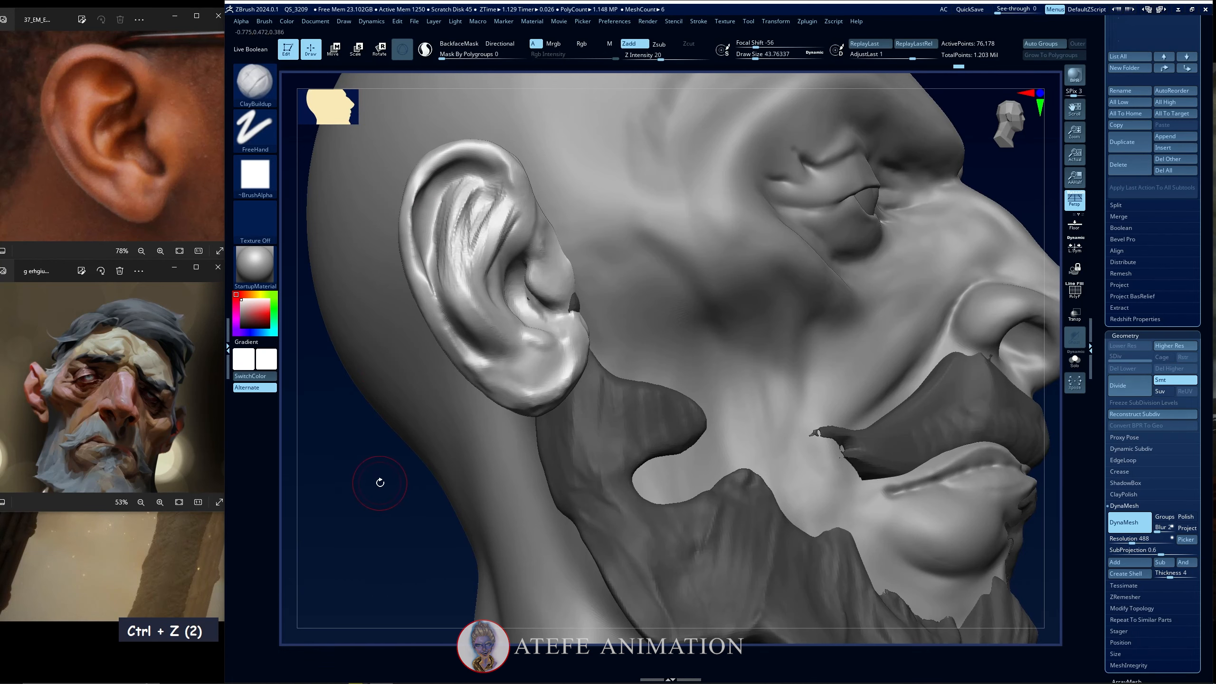
Inflate the ear with the Inflat brush at a draw size of about 44, and remesh it.
{"action": "key", "text": "b"}
{"action": "key", "text": "i"}
{"action": "key", "text": "n"}
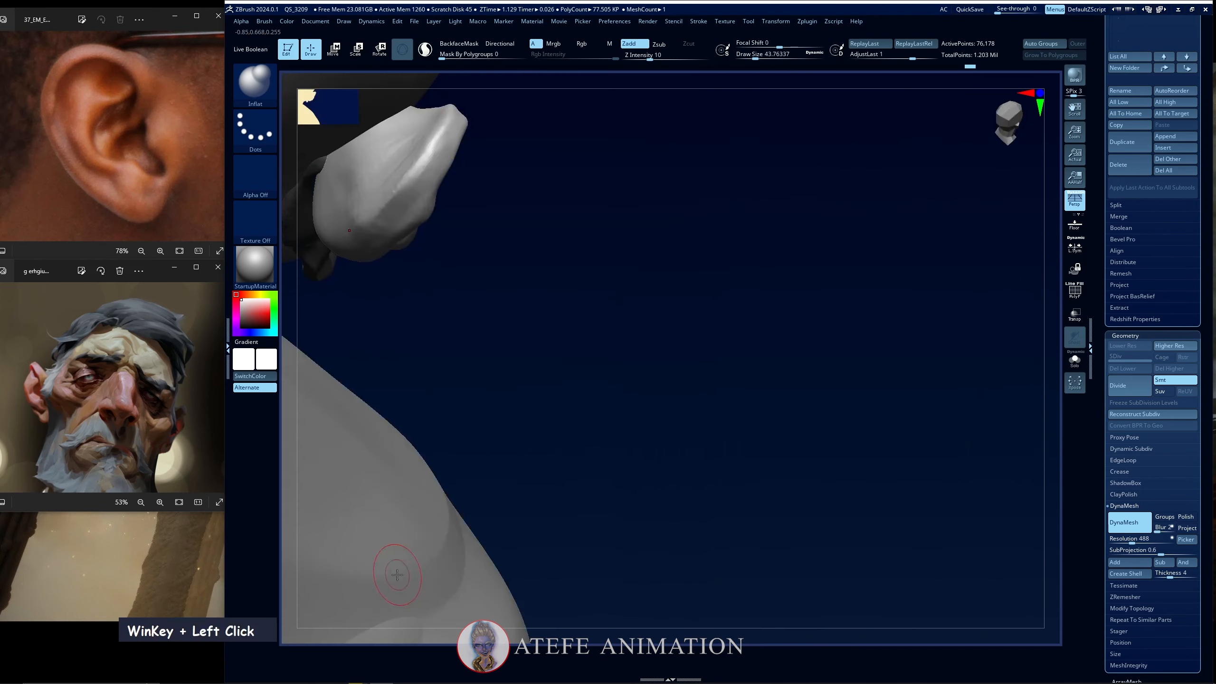
{"action": "key", "text": "super"}
{"action": "double_click", "coordinate": [570, 394]}
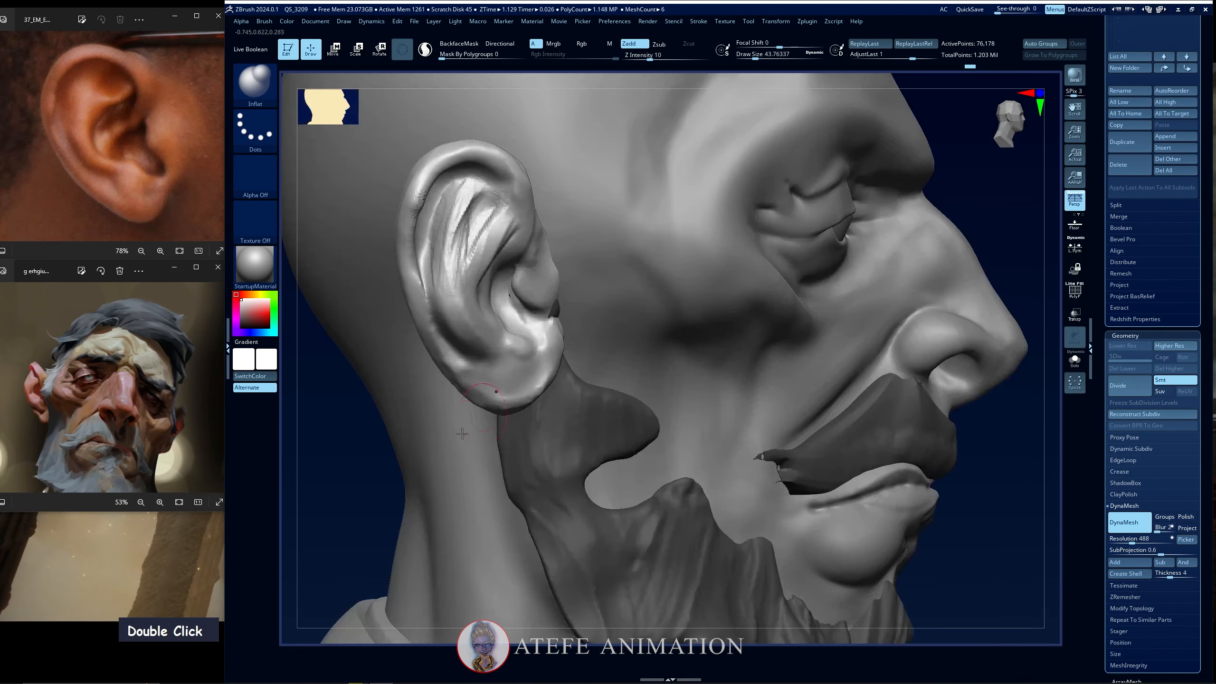
{"action": "left_click", "coordinate": [339, 529], "text": "ctrl"}
{"action": "left_click_drag", "start_coordinate": [340, 529], "coordinate": [377, 431], "text": "alt"}
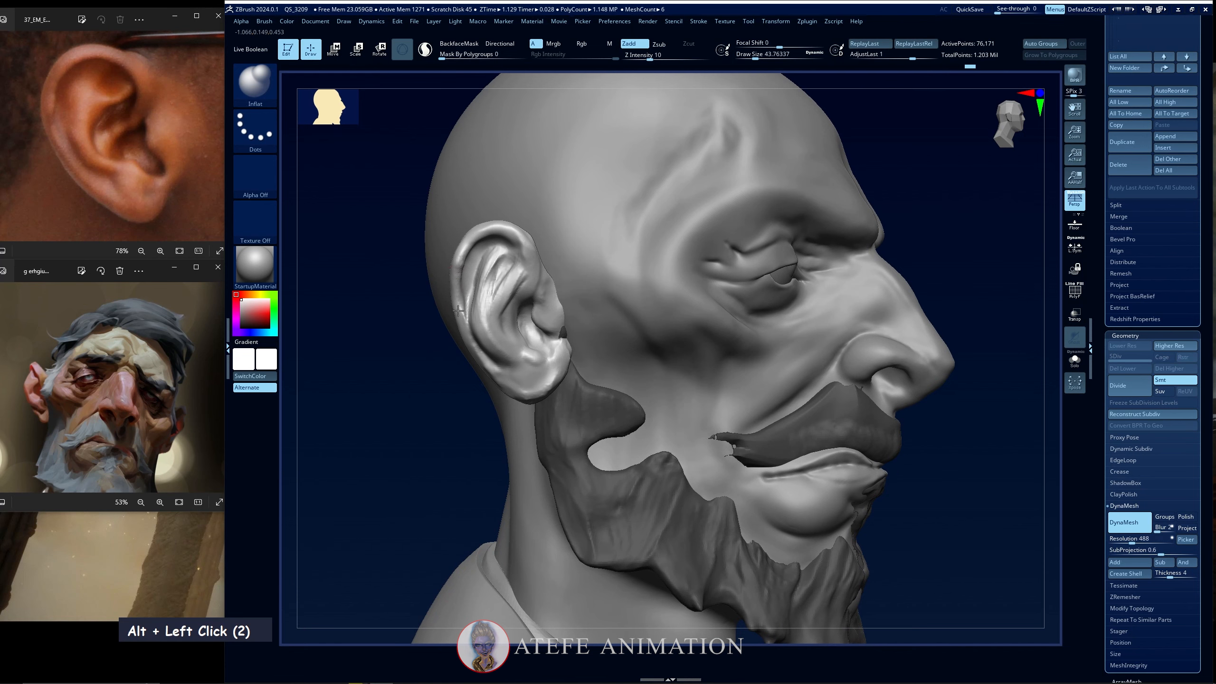
Thicken the ear's rear rim with short Inflat strokes, remeshing between passes, and smooth the inner fold.
{"action": "key", "text": "space"}
{"action": "left_click_drag", "start_coordinate": [453, 284], "coordinate": [457, 283]}
{"action": "left_click_drag", "start_coordinate": [416, 415], "coordinate": [418, 378], "text": "ctrl"}
{"action": "key", "text": "space"}
{"action": "left_click_drag", "start_coordinate": [454, 271], "coordinate": [459, 271]}
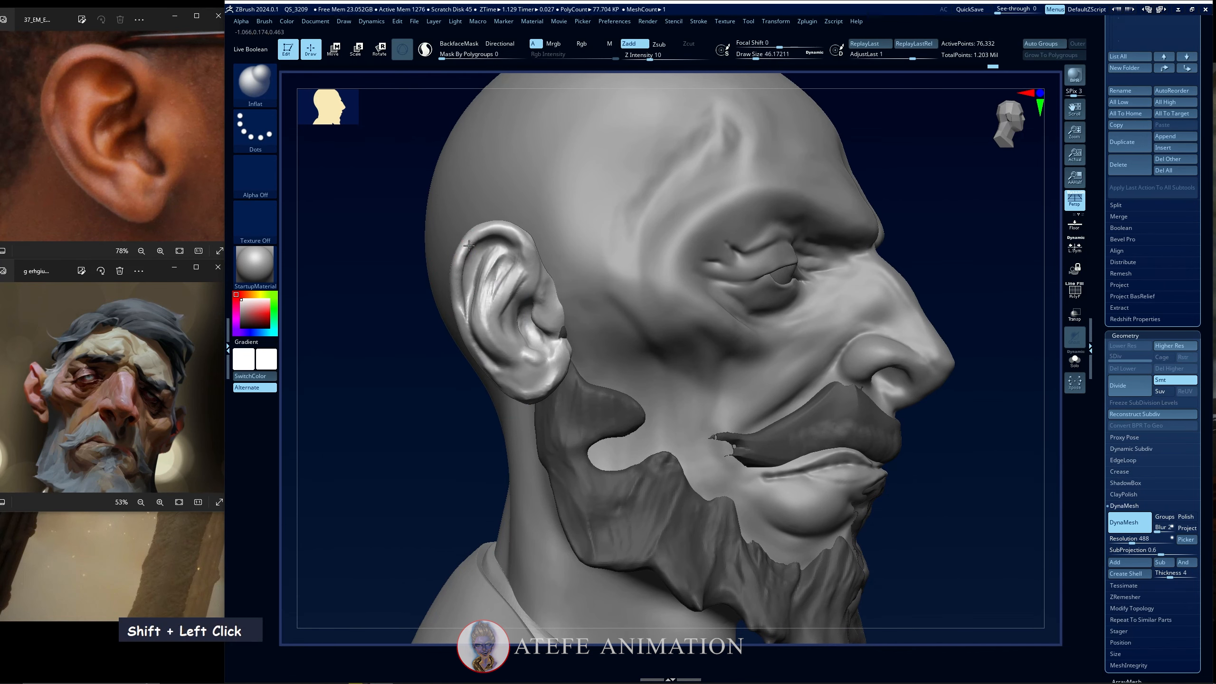
{"action": "left_click_drag", "start_coordinate": [413, 431], "coordinate": [415, 464], "text": "ctrl"}
{"action": "key", "text": "space"}
{"action": "left_click_drag", "start_coordinate": [467, 324], "coordinate": [471, 324]}
{"action": "mouse_move", "coordinate": [486, 288]}
{"action": "left_mouse_down", "text": "shift"}
{"action": "mouse_move", "coordinate": [494, 263]}
{"action": "mouse_move", "coordinate": [485, 283]}
{"action": "left_mouse_up", "text": "shift"}
{"action": "mouse_move", "coordinate": [451, 425]}
{"action": "left_mouse_down", "text": "shift"}
{"action": "mouse_move", "coordinate": [412, 467]}
{"action": "mouse_move", "coordinate": [434, 505]}
{"action": "mouse_move", "coordinate": [429, 461]}
{"action": "left_mouse_up", "text": "shift"}
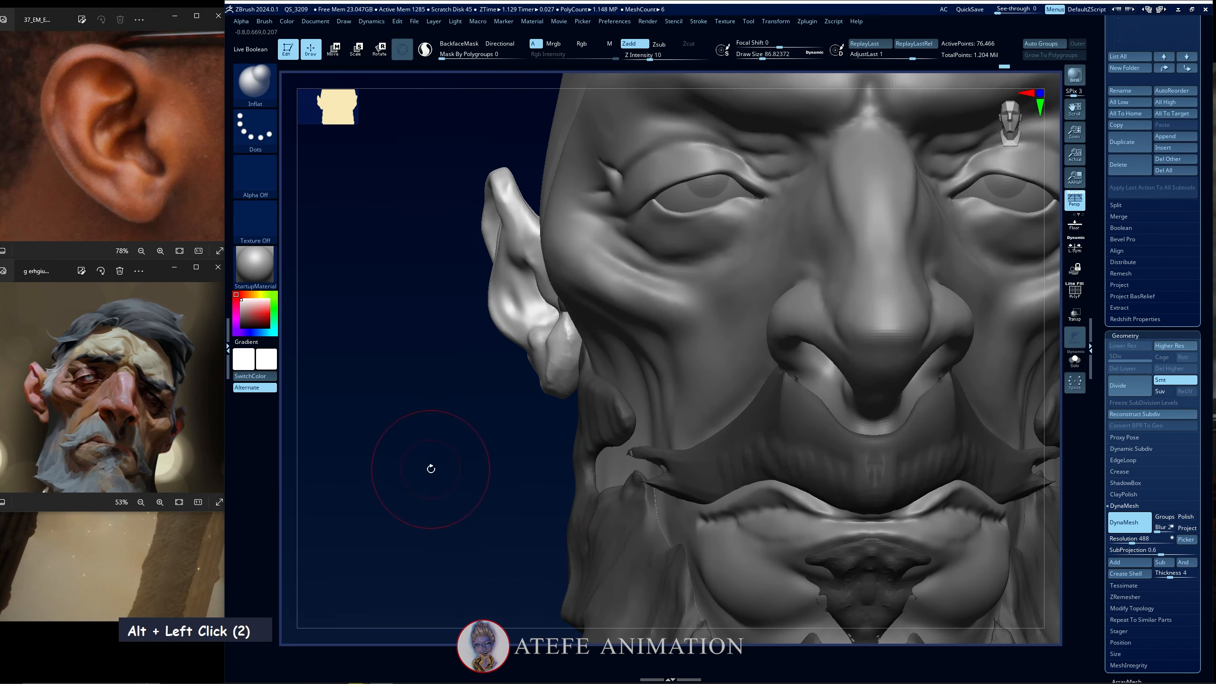
Carve the ear's inner hollow using the ClayBuildup brush at a draw size of about 46.
{"action": "key", "text": "b"}
{"action": "key", "text": "c"}
{"action": "key", "text": "b"}
{"action": "key", "text": "space"}
{"action": "left_click_drag", "start_coordinate": [516, 295], "coordinate": [521, 285]}
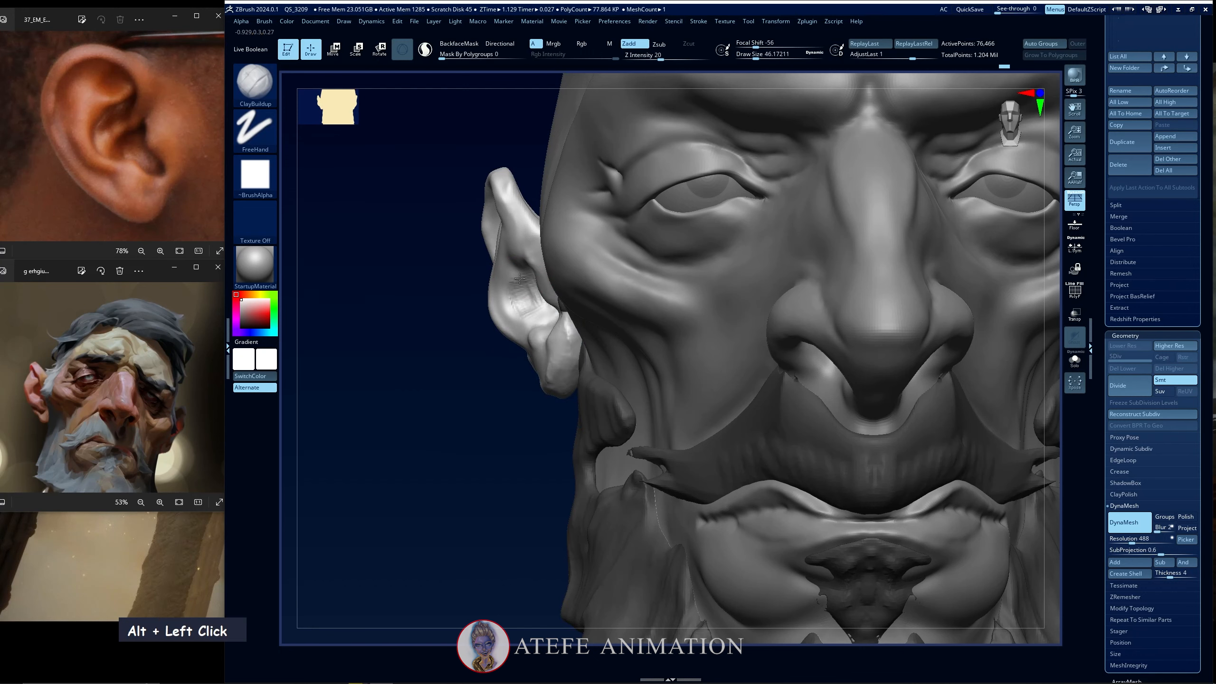
{"action": "left_click_drag", "start_coordinate": [437, 493], "coordinate": [505, 491]}
{"action": "left_click_drag", "start_coordinate": [401, 475], "coordinate": [393, 468], "text": "alt"}
Sharpen the ear's inner creases with the DamStandard brush, remesh the ear, and smooth the result.
{"action": "key", "text": "b"}
{"action": "key", "text": "d"}
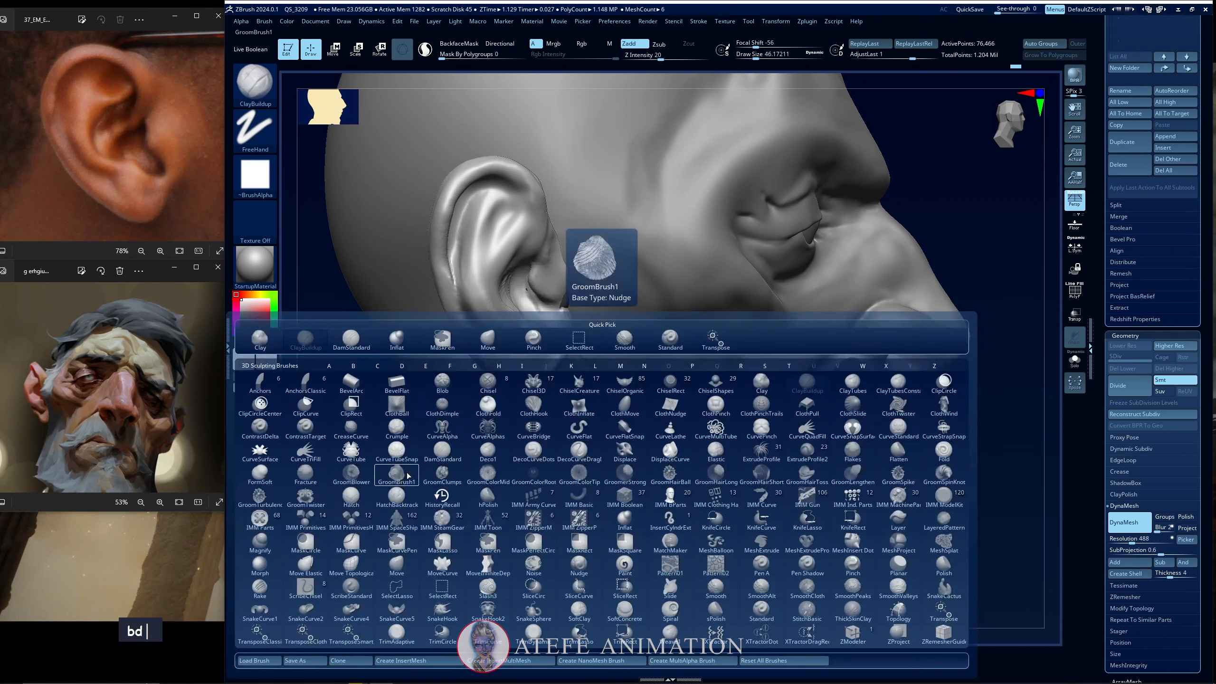
{"action": "key", "text": "s"}
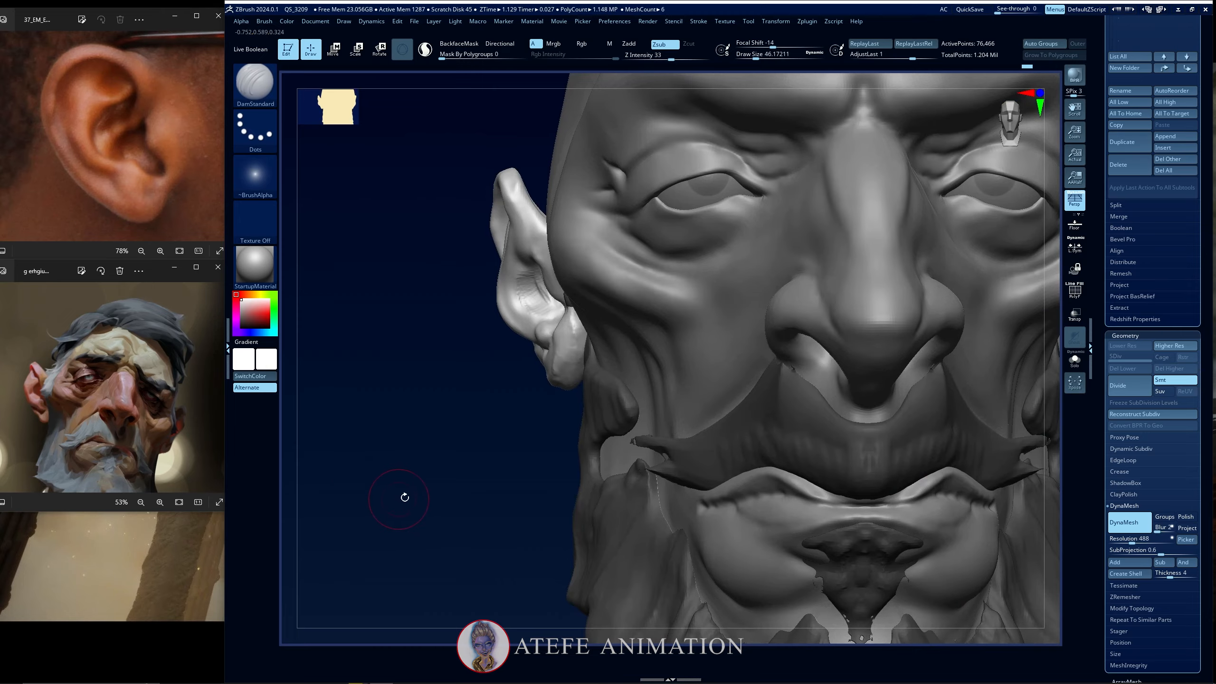
{"action": "mouse_move", "coordinate": [402, 497]}
{"action": "left_mouse_down"}
{"action": "mouse_move", "coordinate": [449, 485]}
{"action": "mouse_move", "coordinate": [555, 334]}
{"action": "mouse_move", "coordinate": [498, 354]}
{"action": "left_mouse_up"}
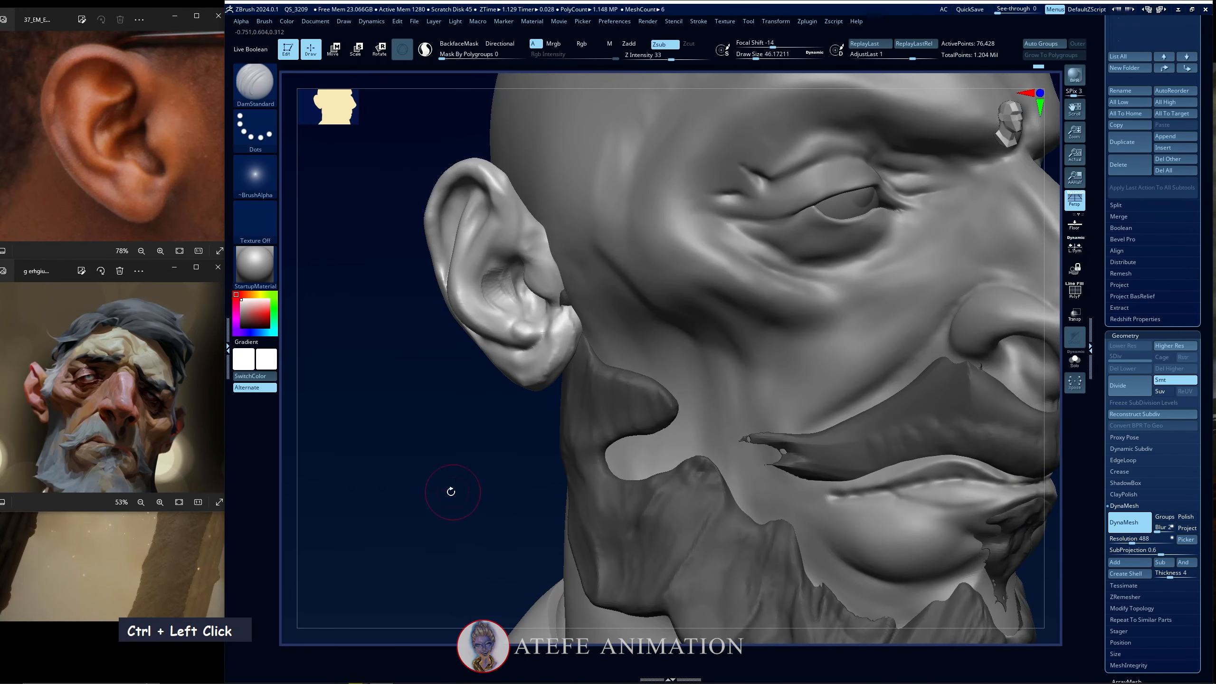
{"action": "left_click_drag", "start_coordinate": [447, 491], "coordinate": [500, 294]}
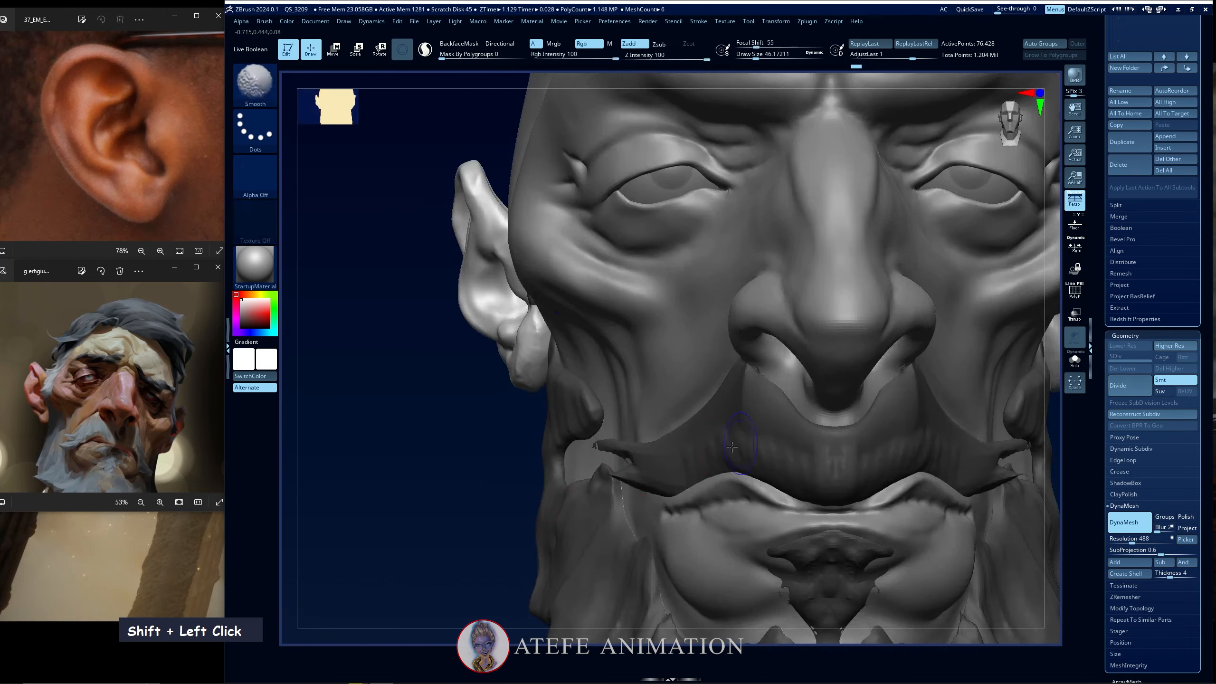
{"action": "left_click_drag", "start_coordinate": [433, 481], "coordinate": [439, 495]}
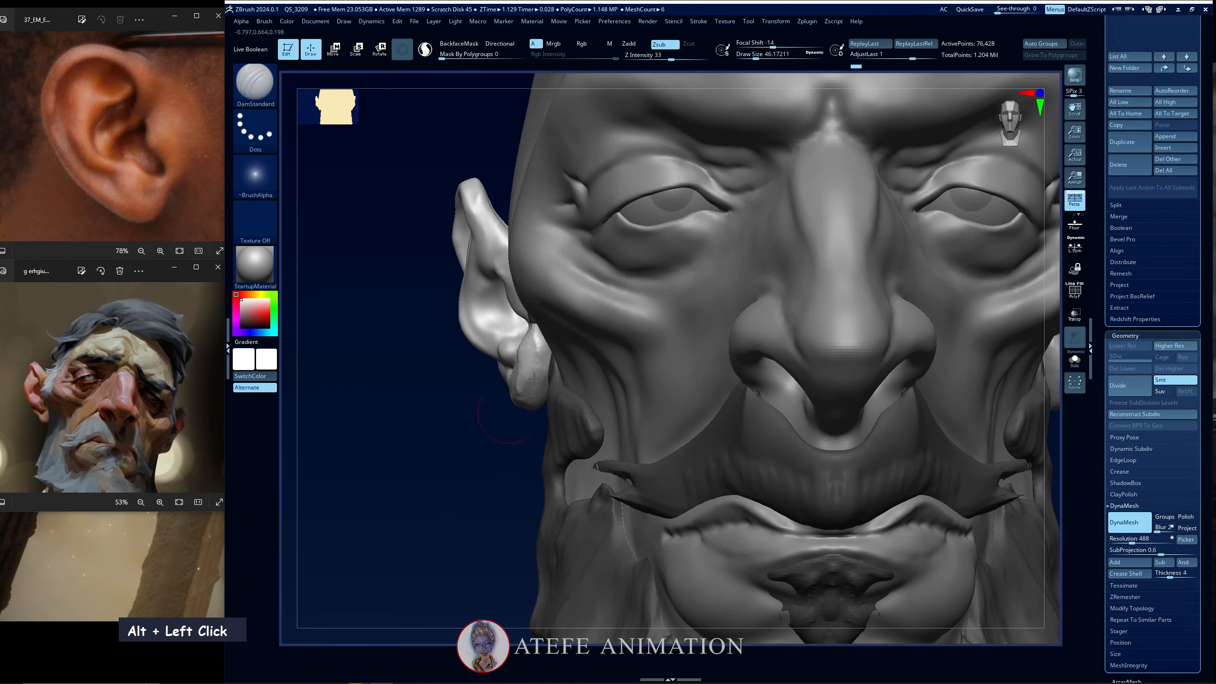
Isolate the ear, undo the first two ClayBuildup strokes, and carve down the back of the earlobe.
{"action": "key", "text": "slash"}
{"action": "left_click_drag", "start_coordinate": [494, 500], "coordinate": [482, 491]}
{"action": "key", "text": "b"}
{"action": "double_click", "coordinate": [572, 372]}
{"action": "left_click_drag", "start_coordinate": [572, 372], "coordinate": [487, 337]}
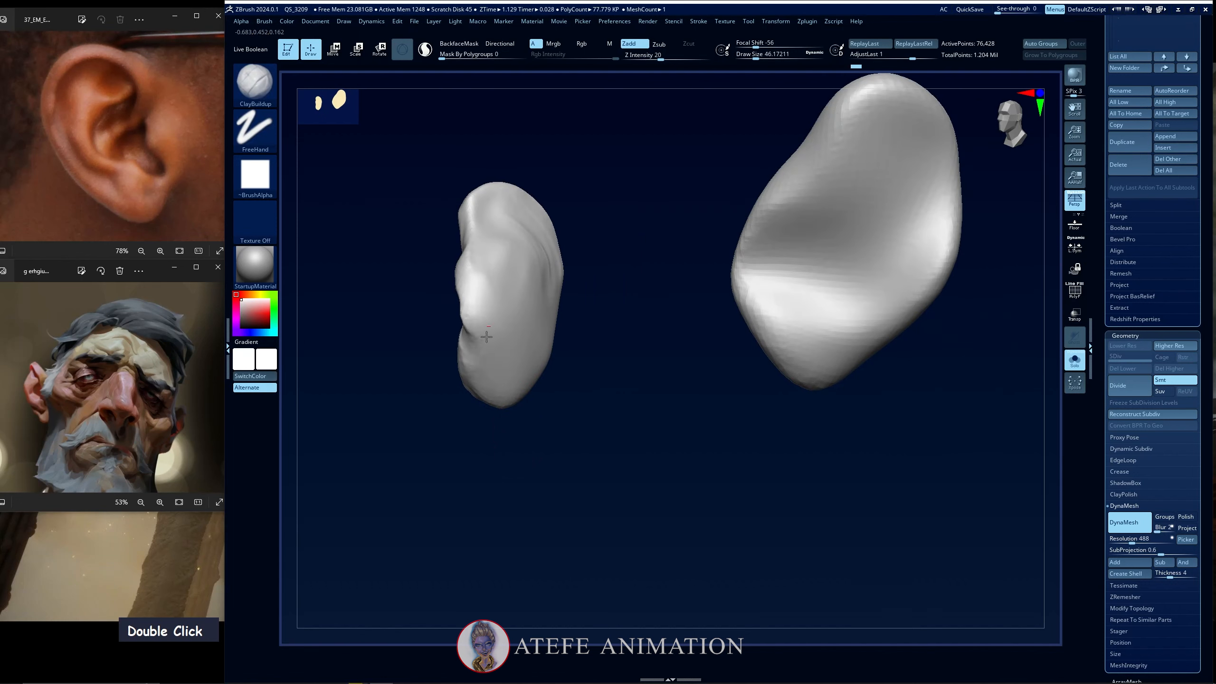
{"action": "key", "text": "ctrl+z"}
{"action": "key", "text": "ctrl+z"}
{"action": "double_click", "coordinate": [501, 354], "text": "alt"}
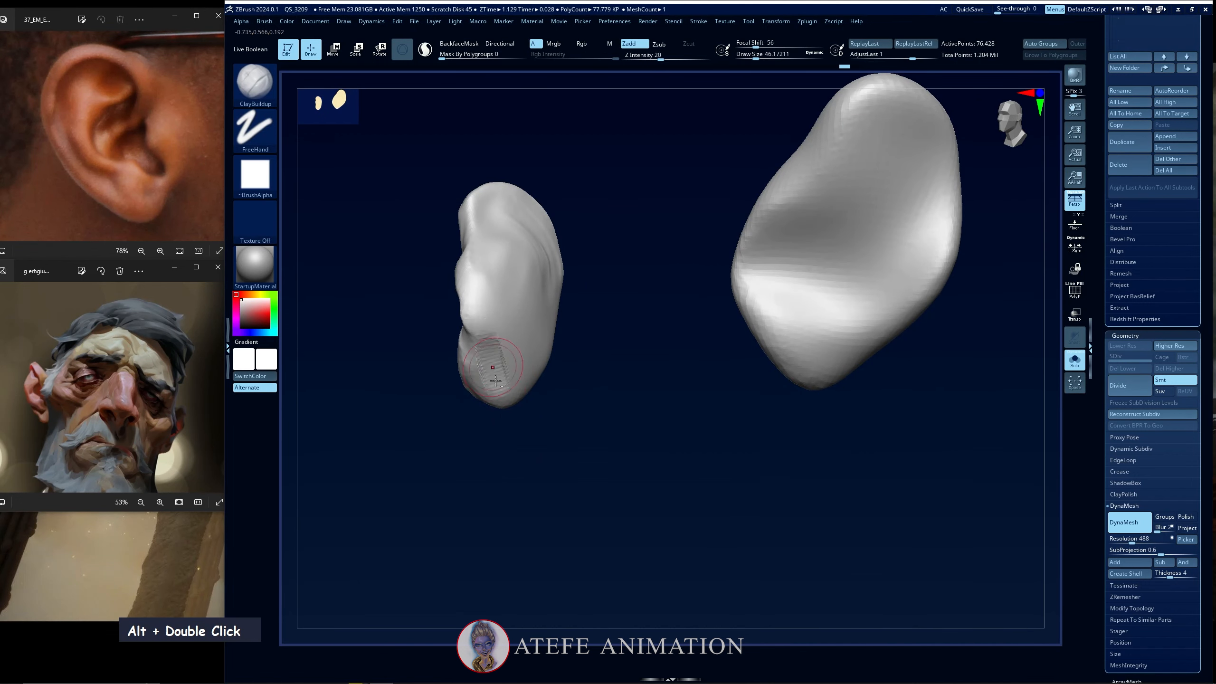
{"action": "left_click", "coordinate": [487, 379], "text": "alt"}
{"action": "double_click", "coordinate": [503, 365], "text": "alt"}
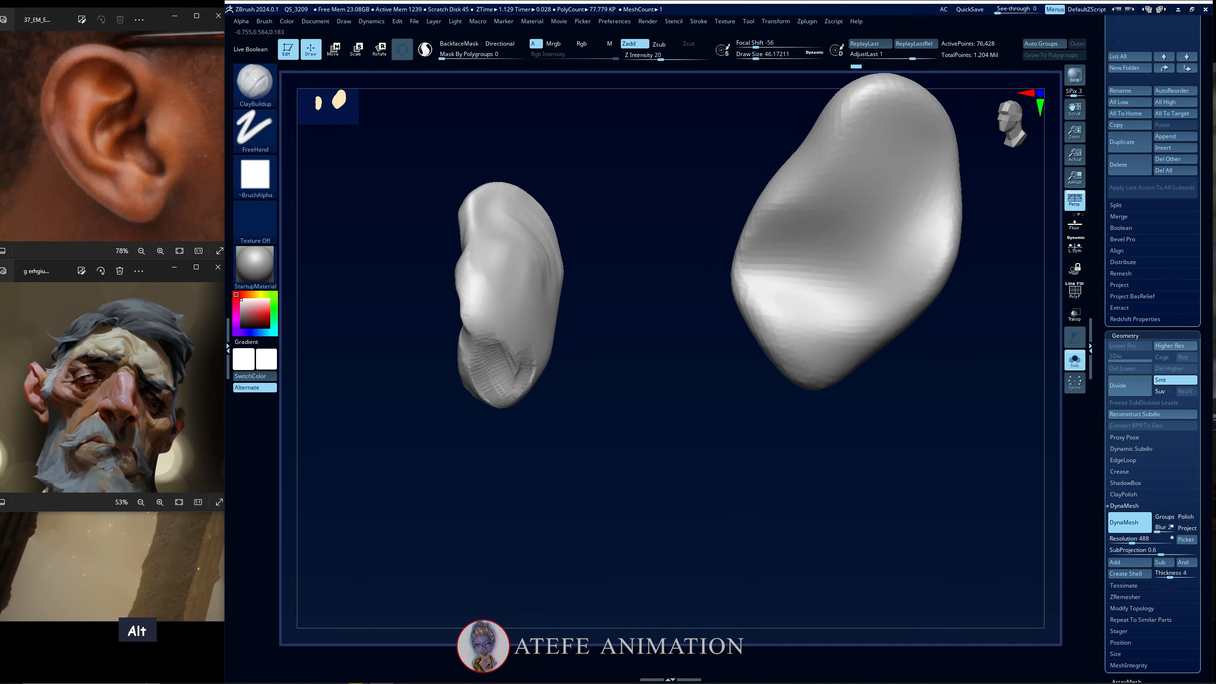
{"action": "left_click", "coordinate": [518, 397], "text": "alt"}
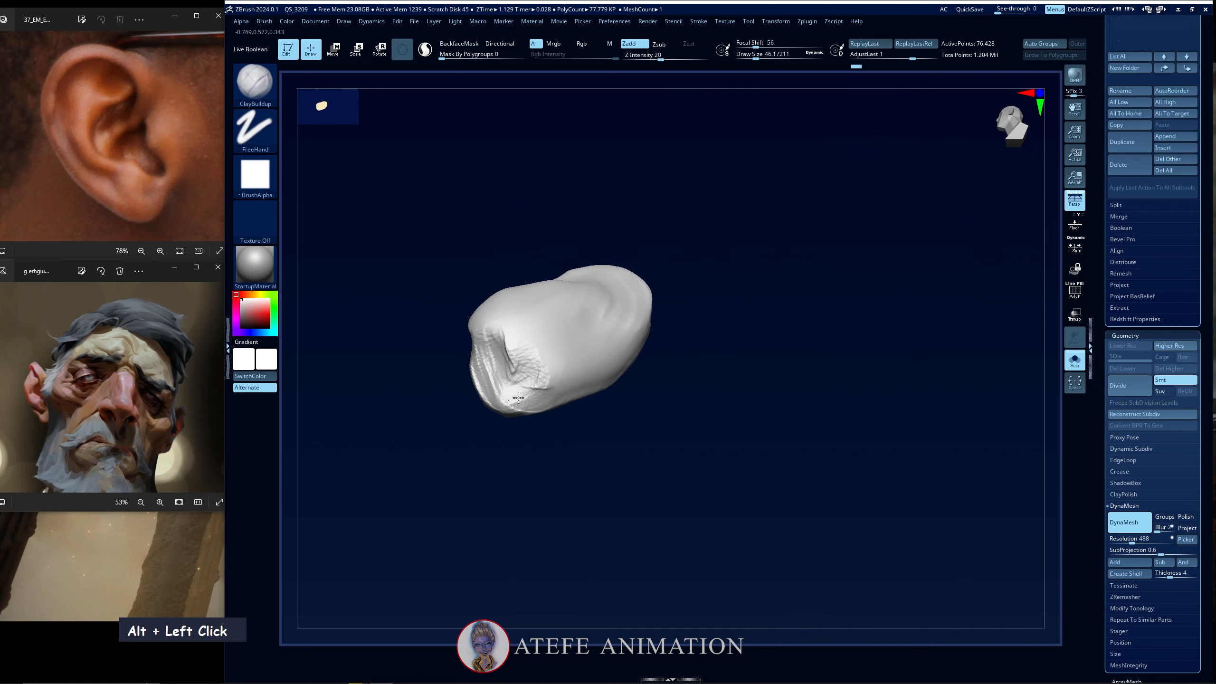
Smooth the carved back of the earlobe and bring the rest of the head back into view.
{"action": "mouse_move", "coordinate": [532, 462]}
{"action": "left_mouse_down"}
{"action": "mouse_move", "coordinate": [535, 497]}
{"action": "mouse_move", "coordinate": [611, 491]}
{"action": "mouse_move", "coordinate": [584, 432]}
{"action": "mouse_move", "coordinate": [531, 369]}
{"action": "mouse_move", "coordinate": [542, 377]}
{"action": "left_mouse_up"}
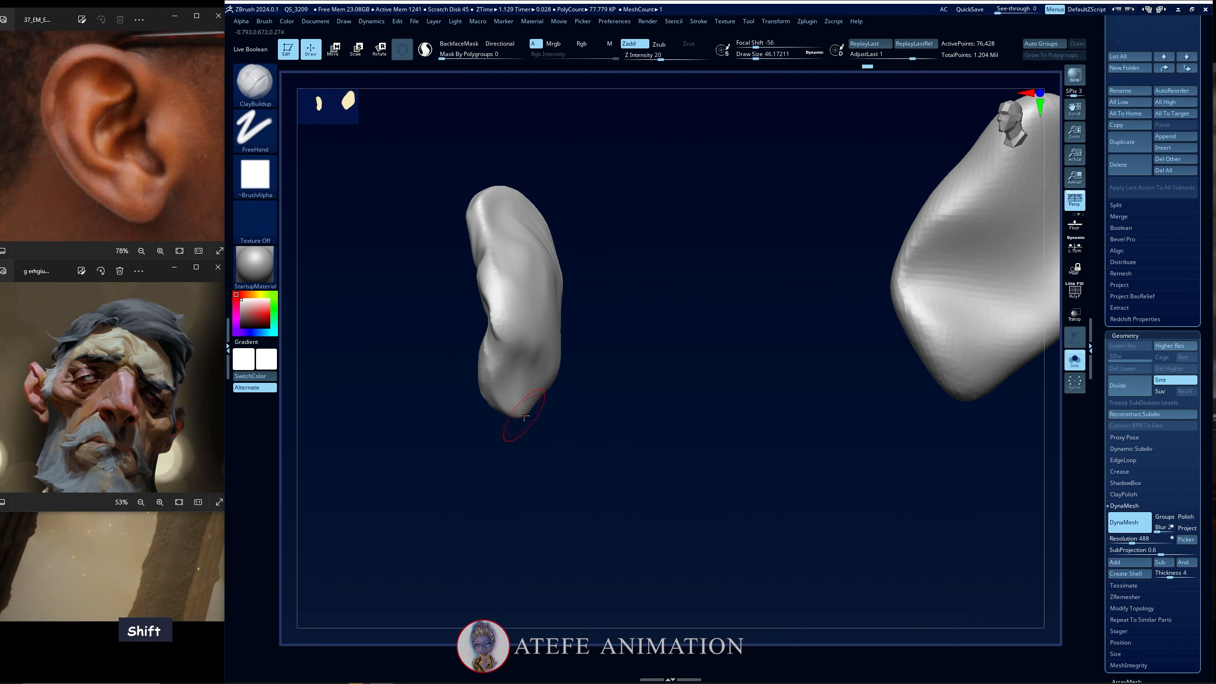
{"action": "left_click_drag", "start_coordinate": [524, 464], "coordinate": [536, 451]}
{"action": "left_click_drag", "start_coordinate": [516, 346], "coordinate": [504, 395], "text": "shift"}
{"action": "left_click_drag", "start_coordinate": [462, 445], "coordinate": [494, 459]}
{"action": "key", "text": "slash"}
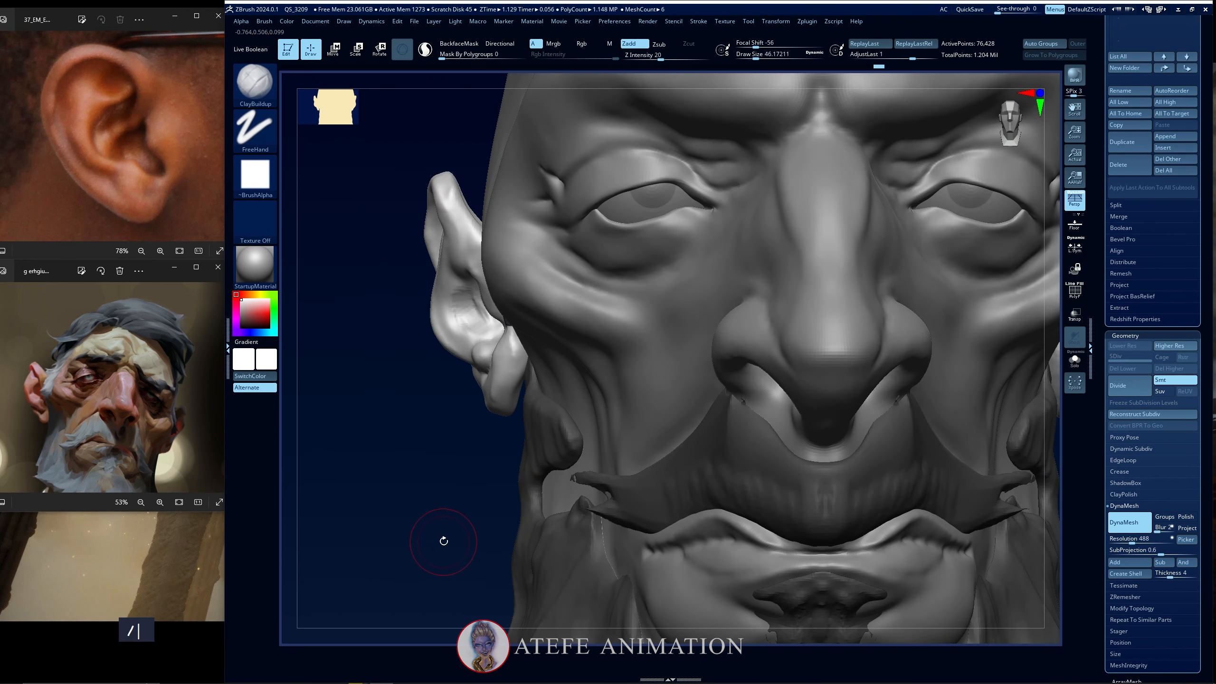
Carve down the outer face and lower edge of the earlobe with the ClayBuildup brush.
{"action": "left_click_drag", "start_coordinate": [446, 517], "coordinate": [447, 474]}
{"action": "left_click", "coordinate": [502, 370], "text": "alt"}
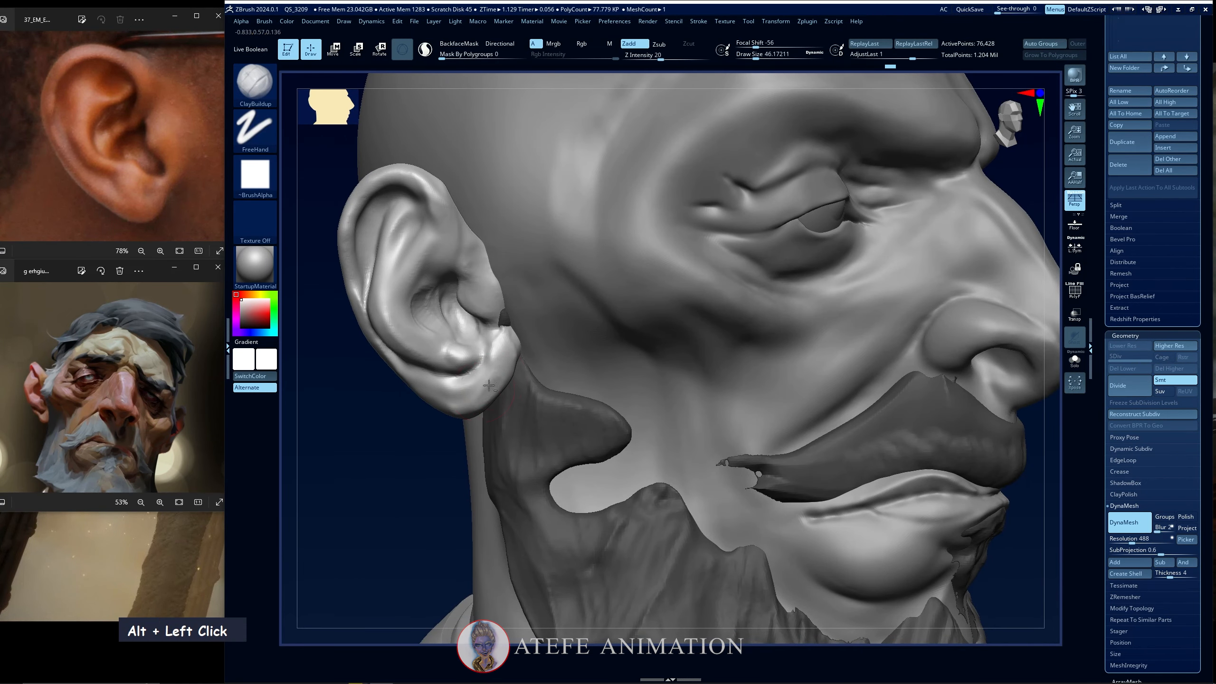
{"action": "left_click", "coordinate": [471, 400], "text": "alt"}
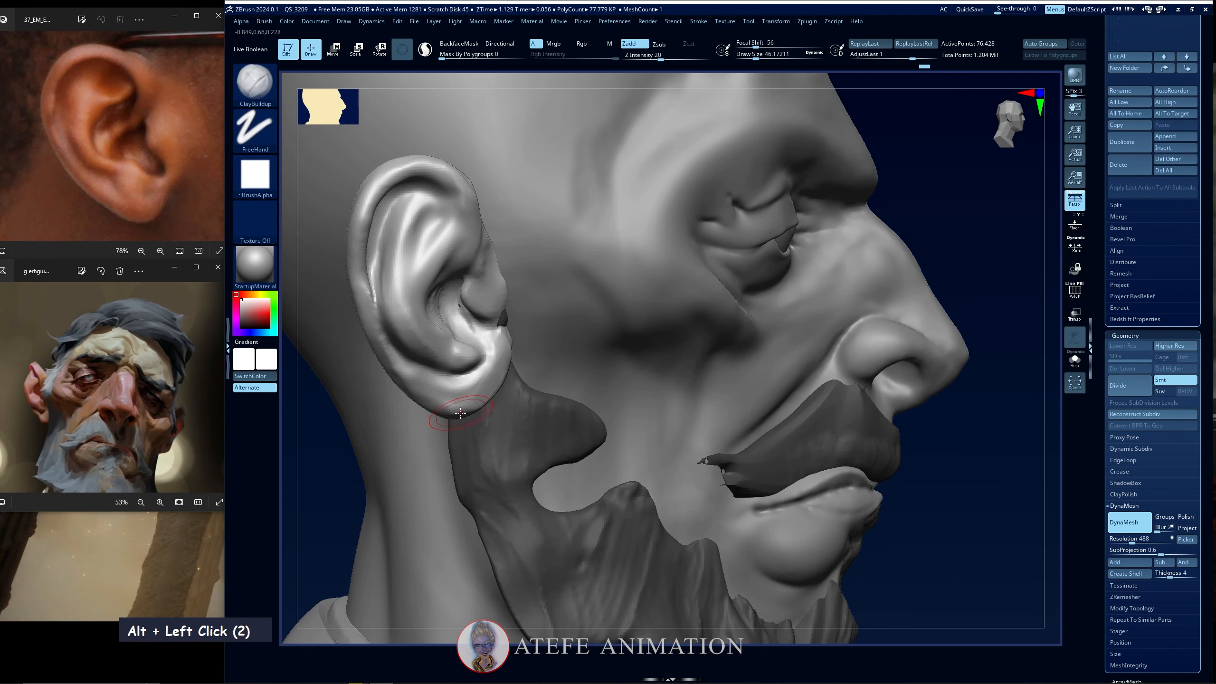
Reshape the earlobe's lower contour with the Move brush at a draw size of about 62, and remesh the ear.
{"action": "key", "text": "b"}
{"action": "key", "text": "m"}
{"action": "key", "text": "j"}
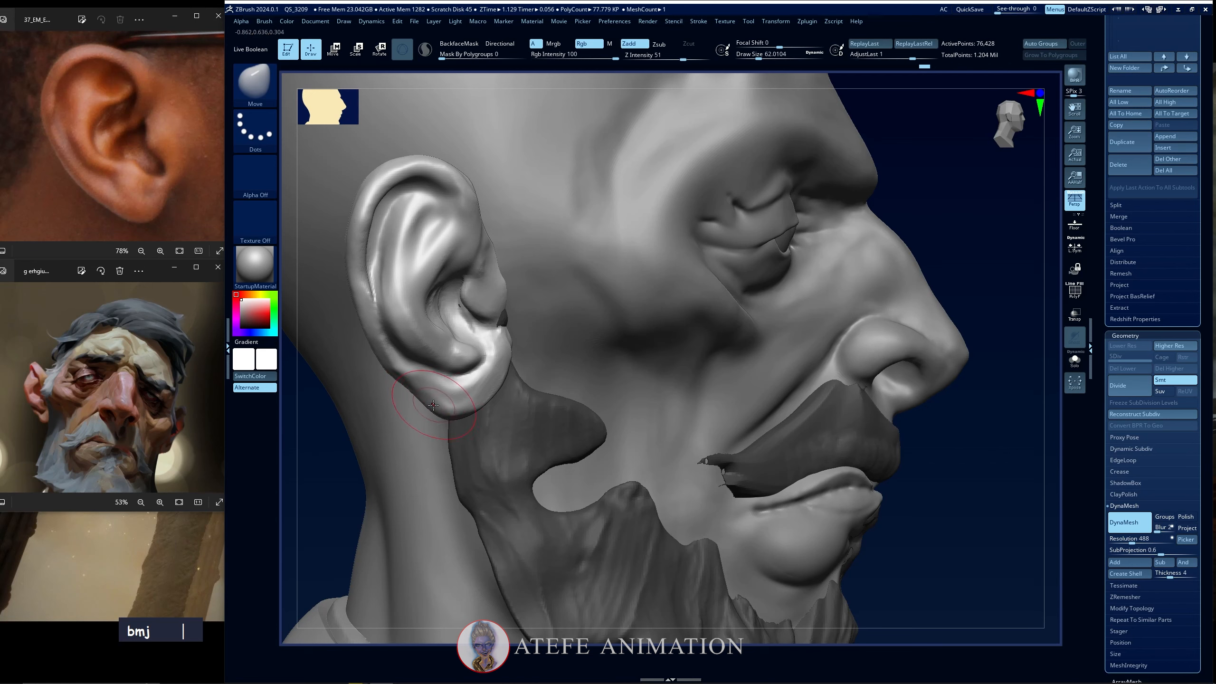
{"action": "double_click", "coordinate": [472, 406]}
{"action": "left_click_drag", "start_coordinate": [421, 396], "coordinate": [427, 391]}
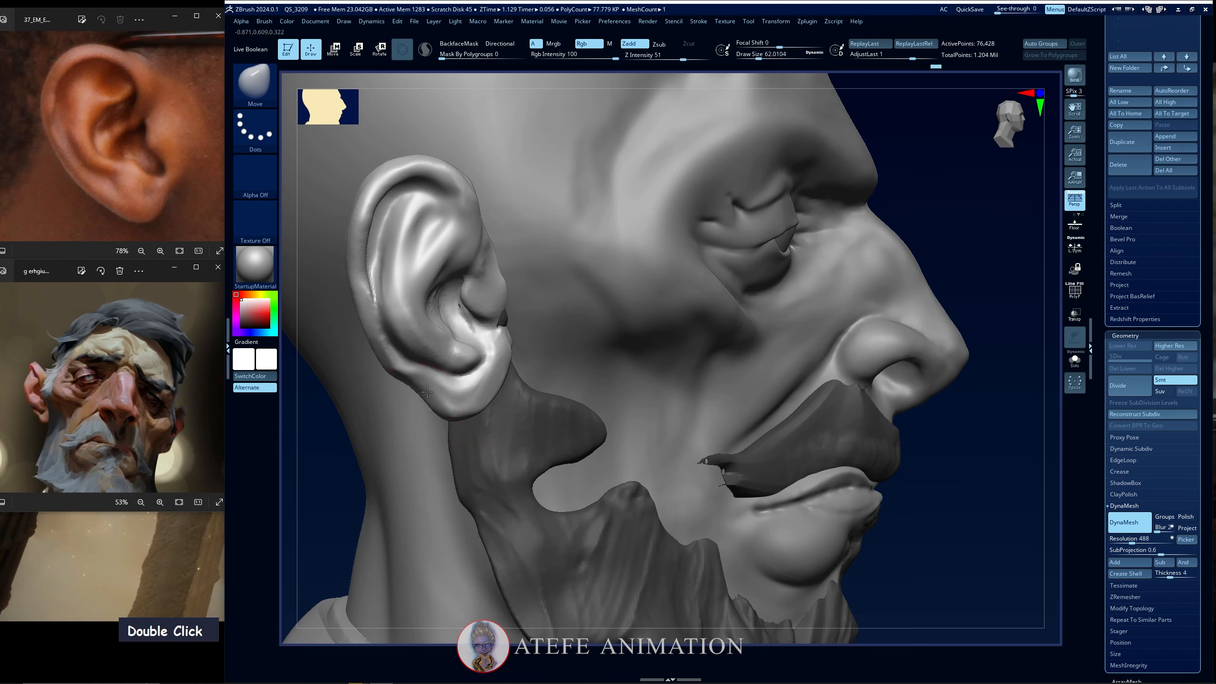
{"action": "left_click_drag", "start_coordinate": [335, 488], "coordinate": [375, 495]}
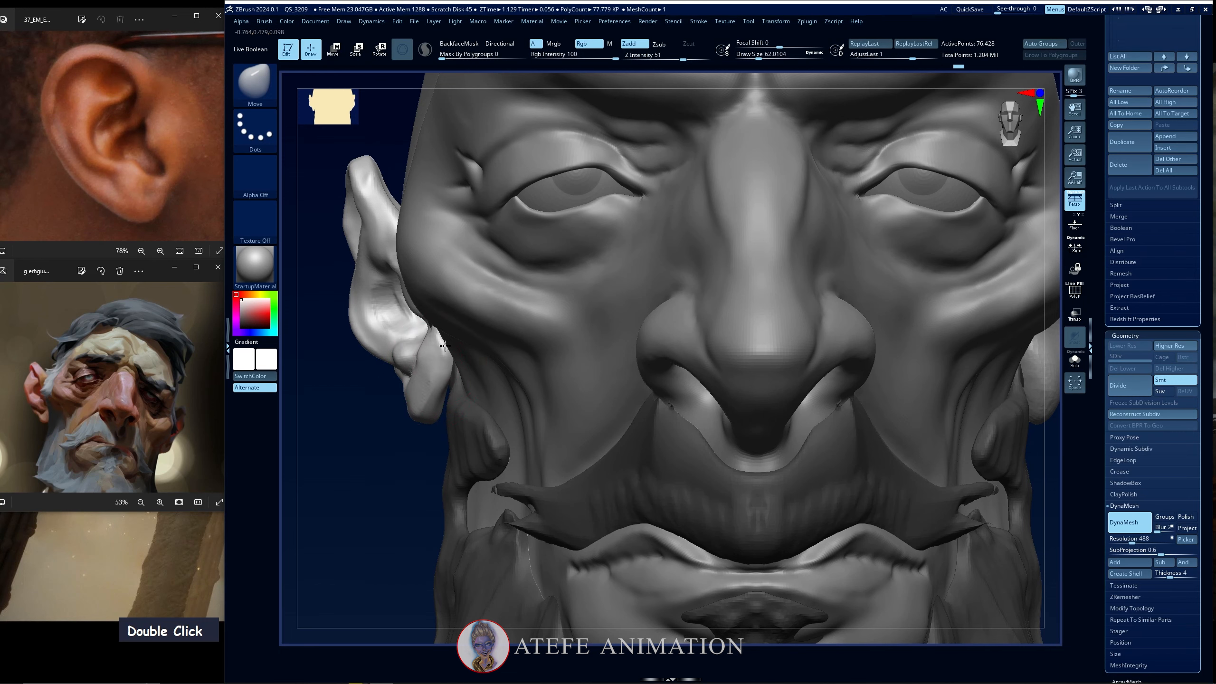
{"action": "left_click", "coordinate": [380, 532], "text": "ctrl"}
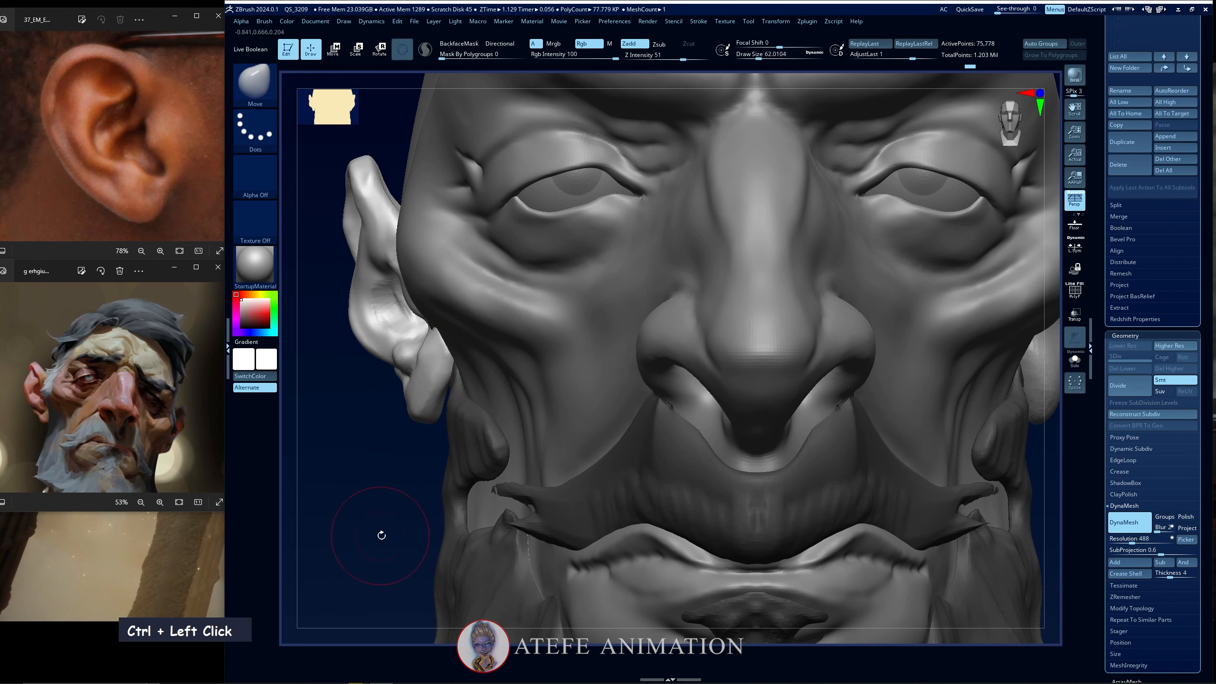
Mask the inner edge of the ear's rear rim with MaskPen at a draw size of about 39, and invert the mask.
{"action": "left_click", "coordinate": [372, 380], "text": "alt"}
{"action": "left_click", "coordinate": [770, 423], "text": "alt"}
{"action": "left_click_drag", "start_coordinate": [793, 415], "coordinate": [781, 224]}
{"action": "left_click_drag", "start_coordinate": [351, 494], "coordinate": [371, 495], "text": "alt"}
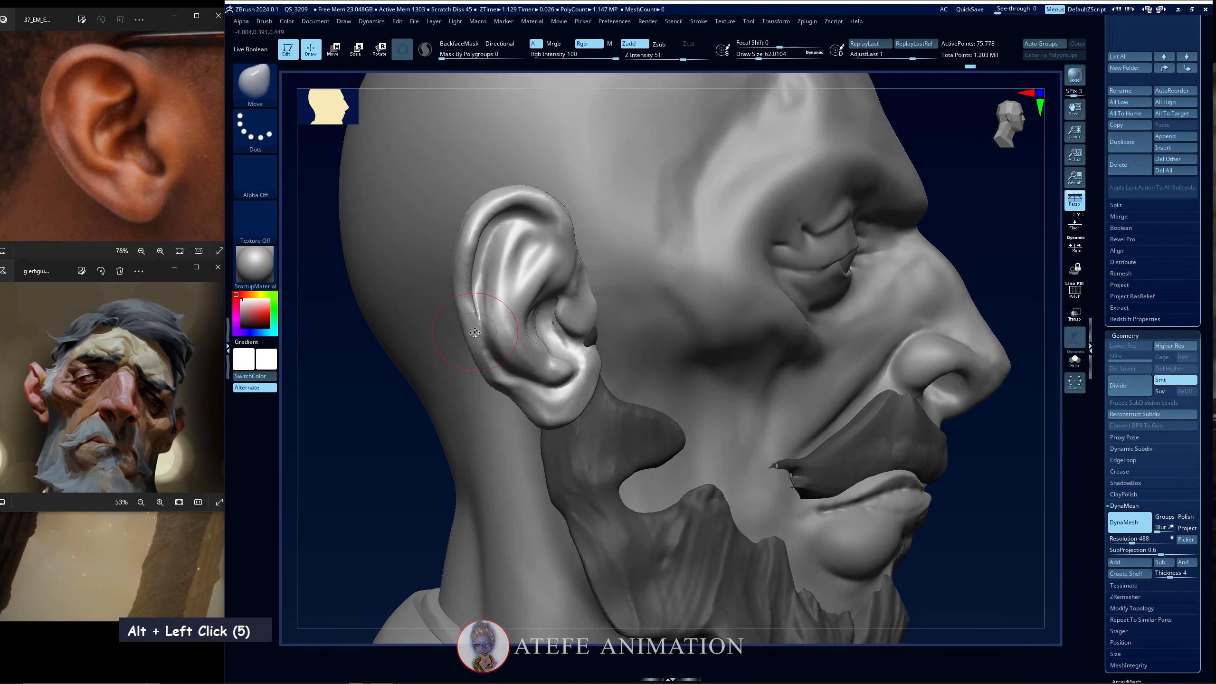
{"action": "key", "text": "ctrl"}
{"action": "left_click_drag", "start_coordinate": [483, 362], "coordinate": [481, 365], "text": "ctrl"}
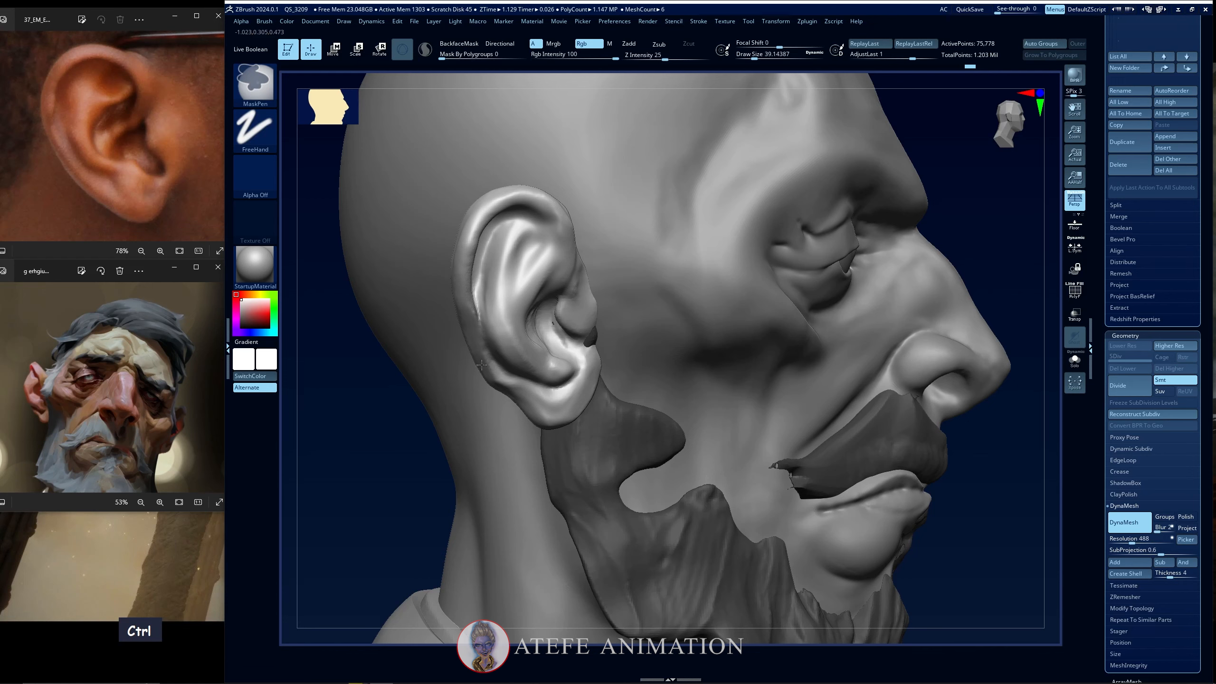
{"action": "double_click", "coordinate": [505, 395], "text": "ctrl"}
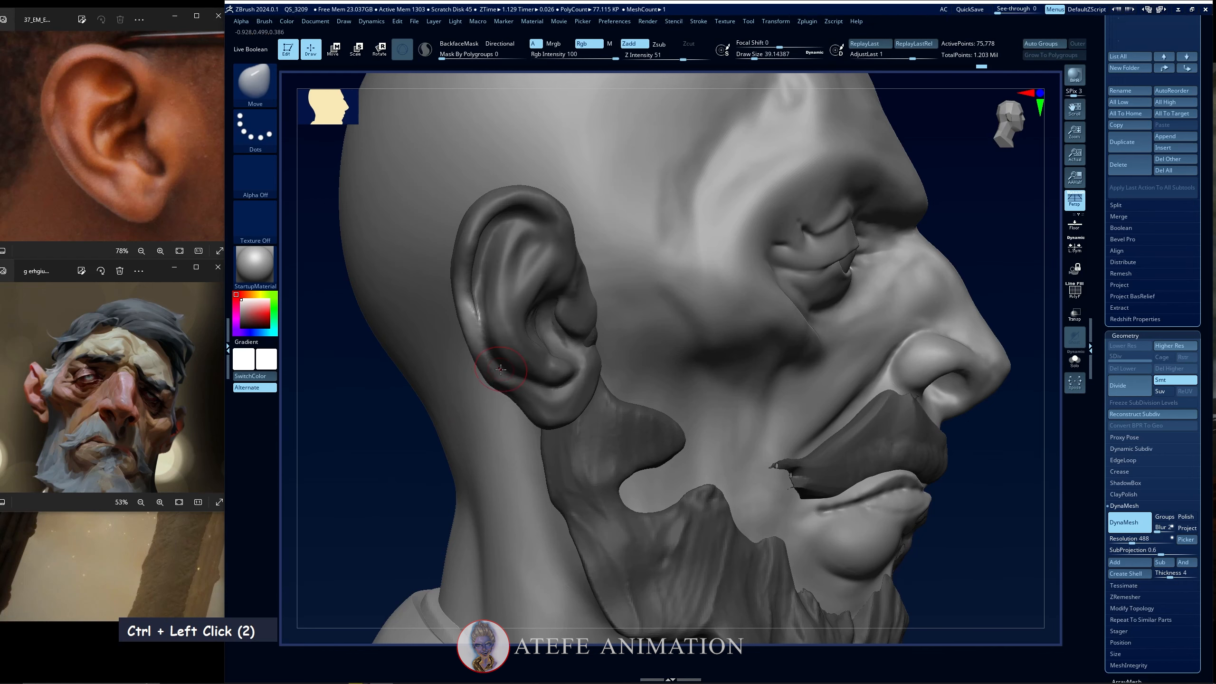
Nudge the unmasked rear rim section using the Move brush at a draw size of about 77, clear the mask, and remesh the ear.
{"action": "key", "text": "b"}
{"action": "key", "text": "m"}
{"action": "key", "text": "j"}
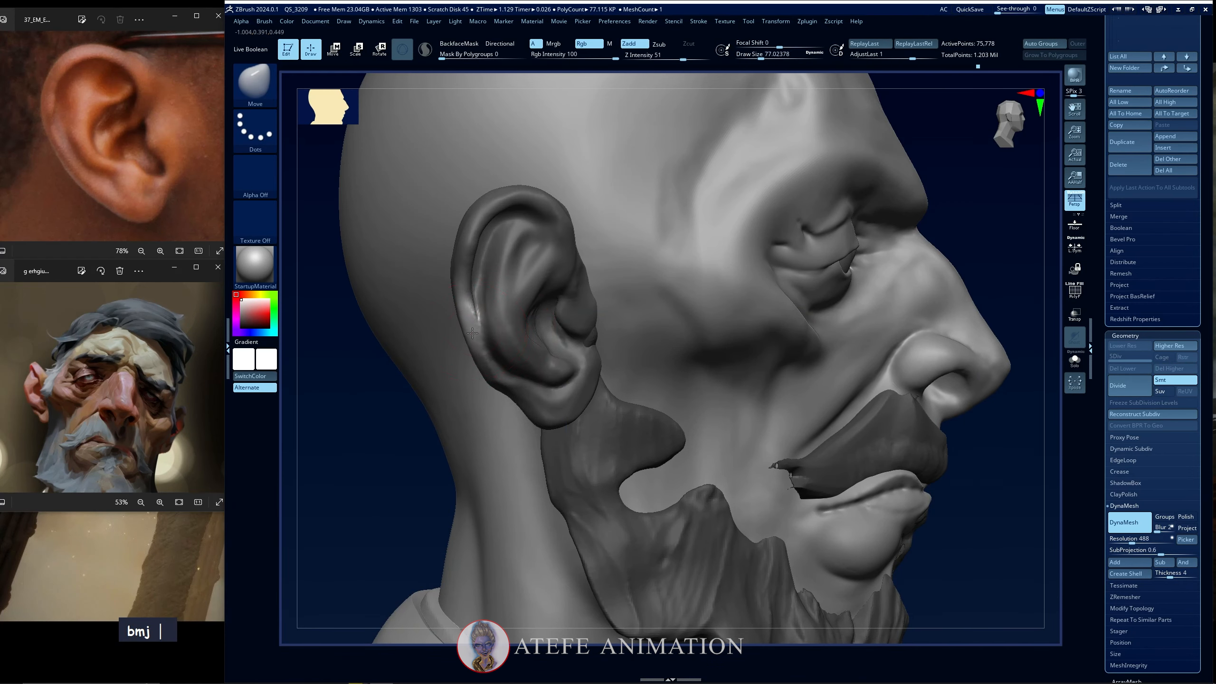
{"action": "double_click", "coordinate": [472, 312]}
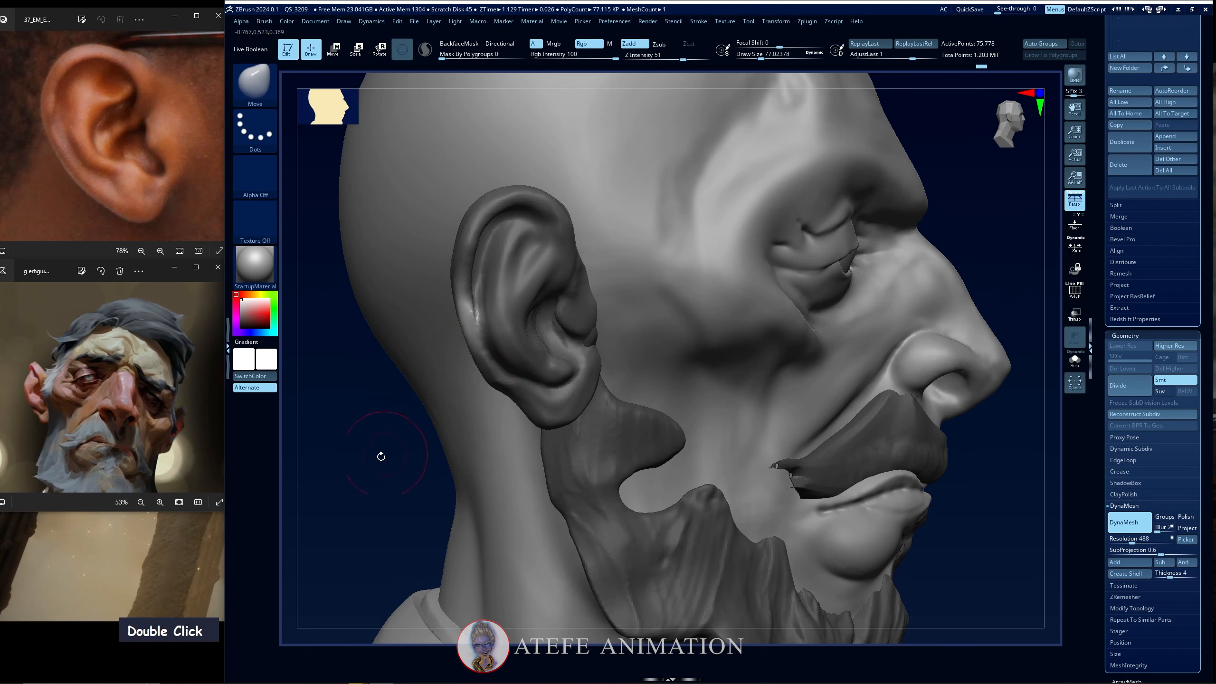
{"action": "left_click", "coordinate": [380, 456], "text": "ctrl"}
{"action": "key", "text": "b"}
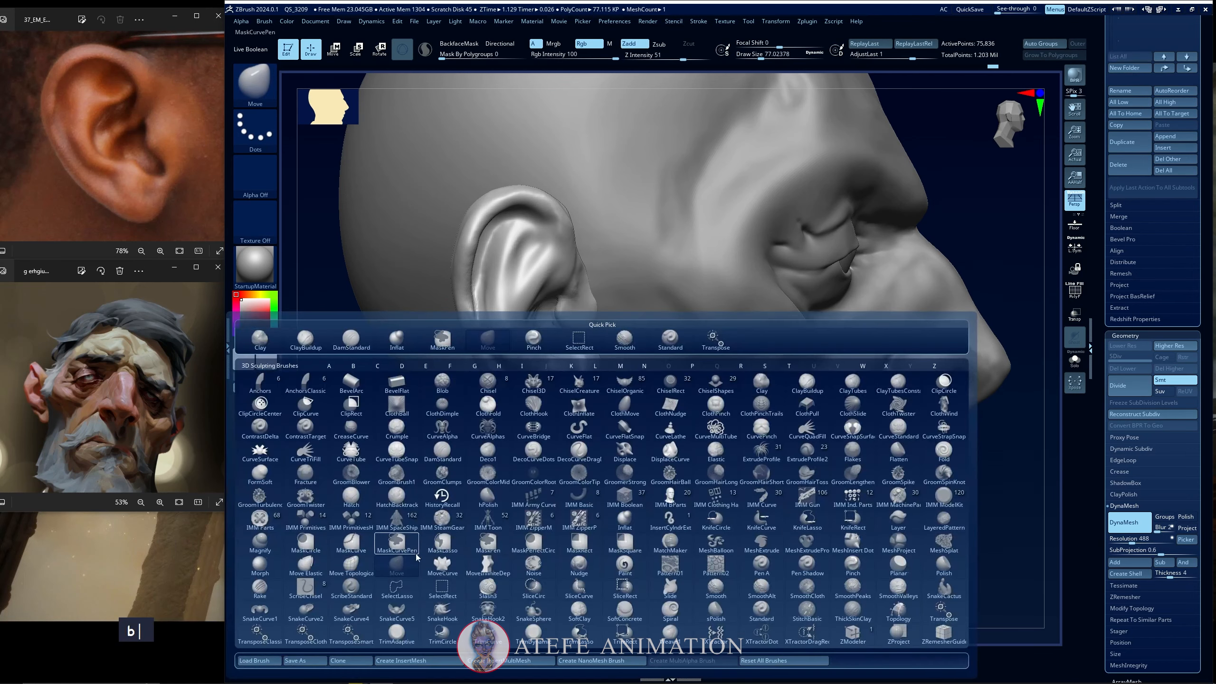
Carve a fine crease along the inside of the ear's rear rim with the DamStandard brush at a draw size of about 9, and remesh the ear.
{"action": "key", "text": "d"}
{"action": "key", "text": "s"}
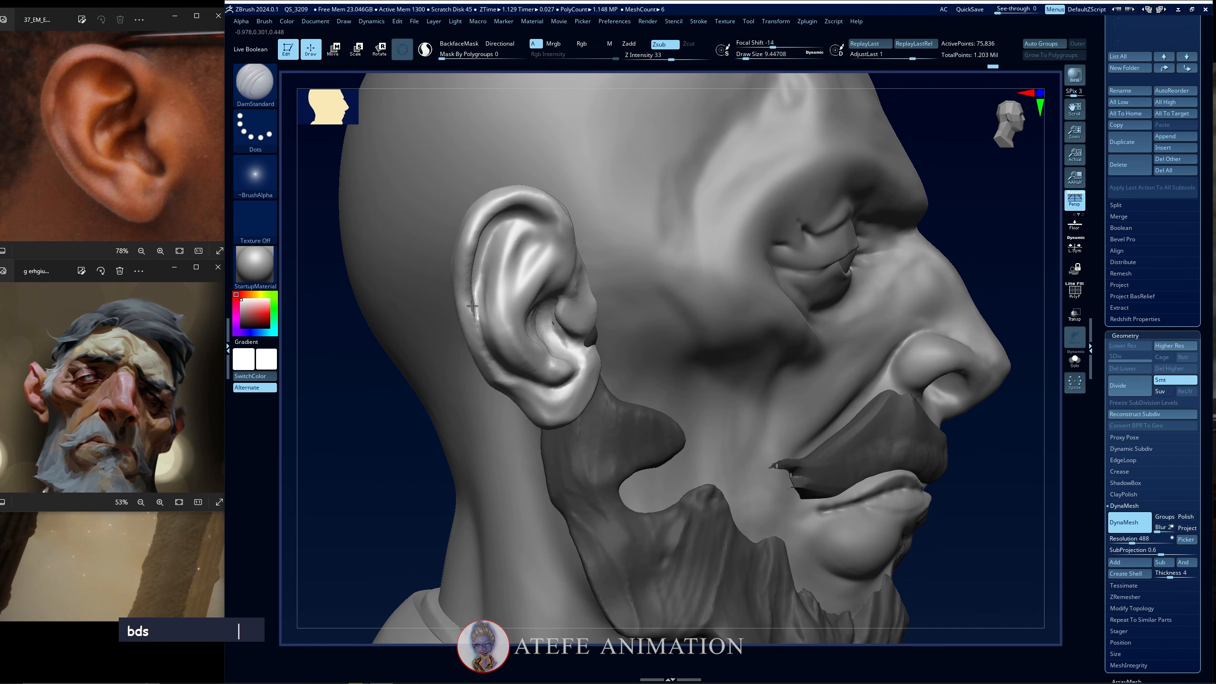
{"action": "left_click", "coordinate": [430, 422], "text": "ctrl"}
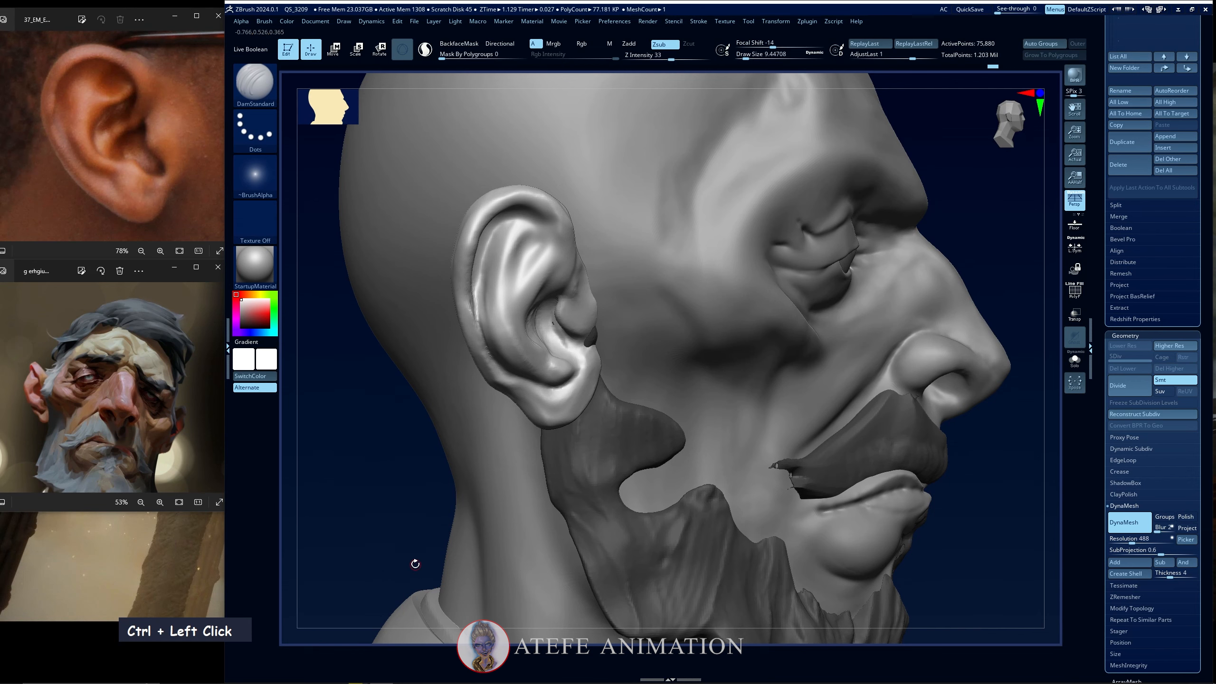
{"action": "left_click_drag", "start_coordinate": [429, 423], "coordinate": [342, 498]}
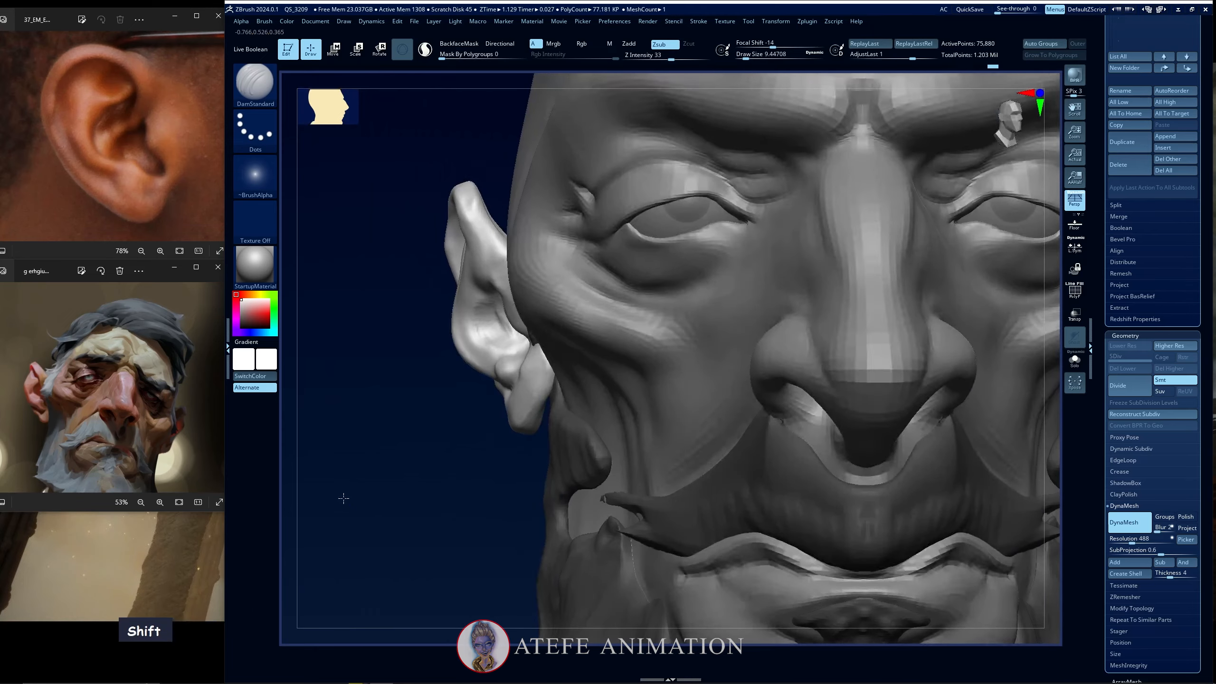
Mirror and weld the ear subtool so the reshaped ear is copied to the other side of the head.
{"action": "left_click", "coordinate": [371, 497], "text": "alt"}
{"action": "left_click", "coordinate": [780, 407], "text": "alt"}
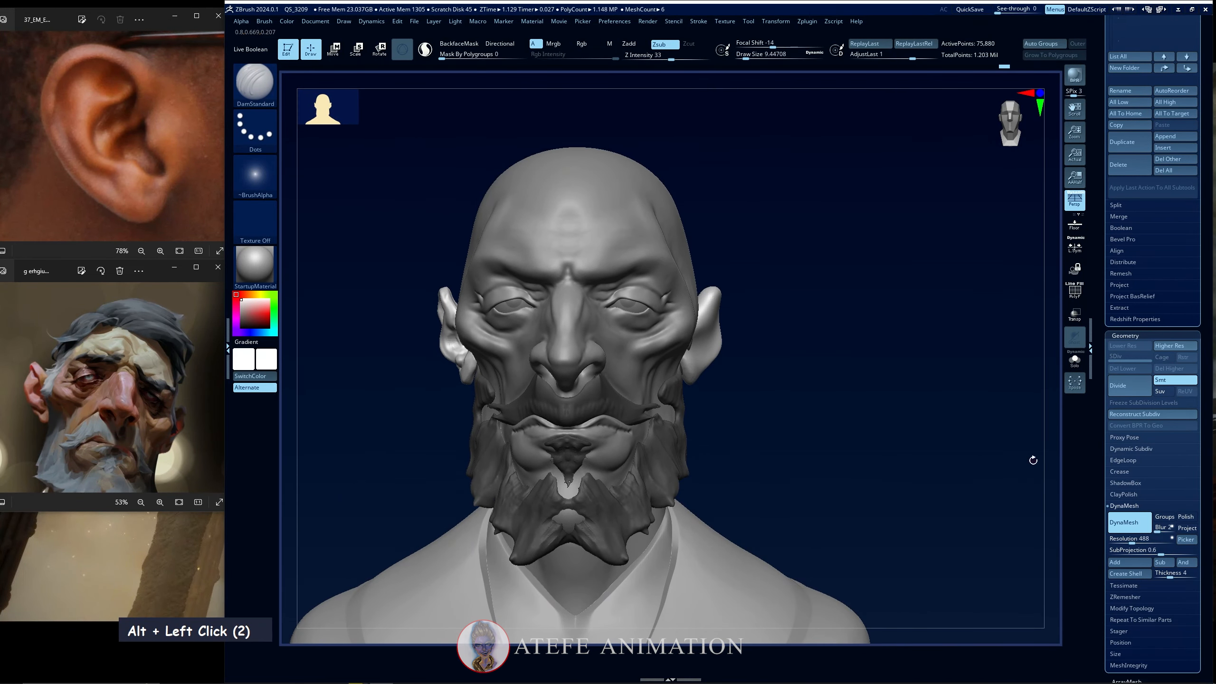
{"action": "scroll", "coordinate": [1202, 546], "scroll_direction": "down", "scroll_amount": 3}
{"action": "left_click", "coordinate": [1132, 477], "text": "shift"}
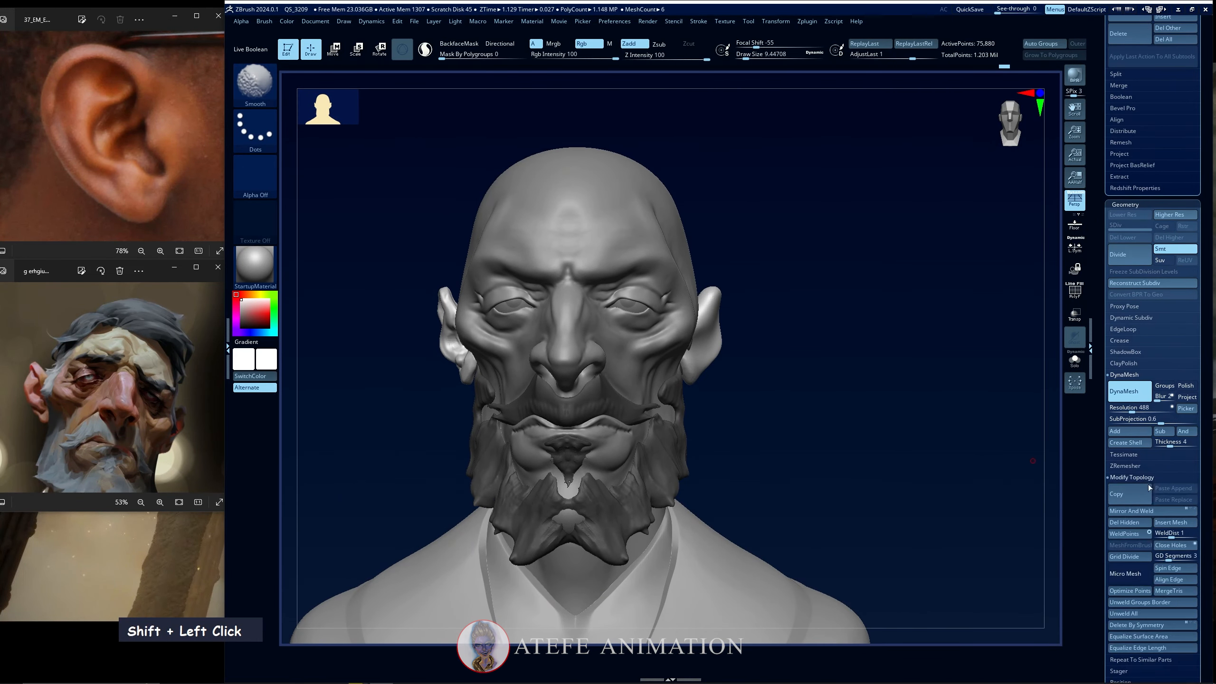
{"action": "left_click", "coordinate": [1138, 509]}
{"action": "left_click", "coordinate": [793, 438], "text": "alt"}
{"action": "left_click", "coordinate": [868, 407], "text": "alt"}
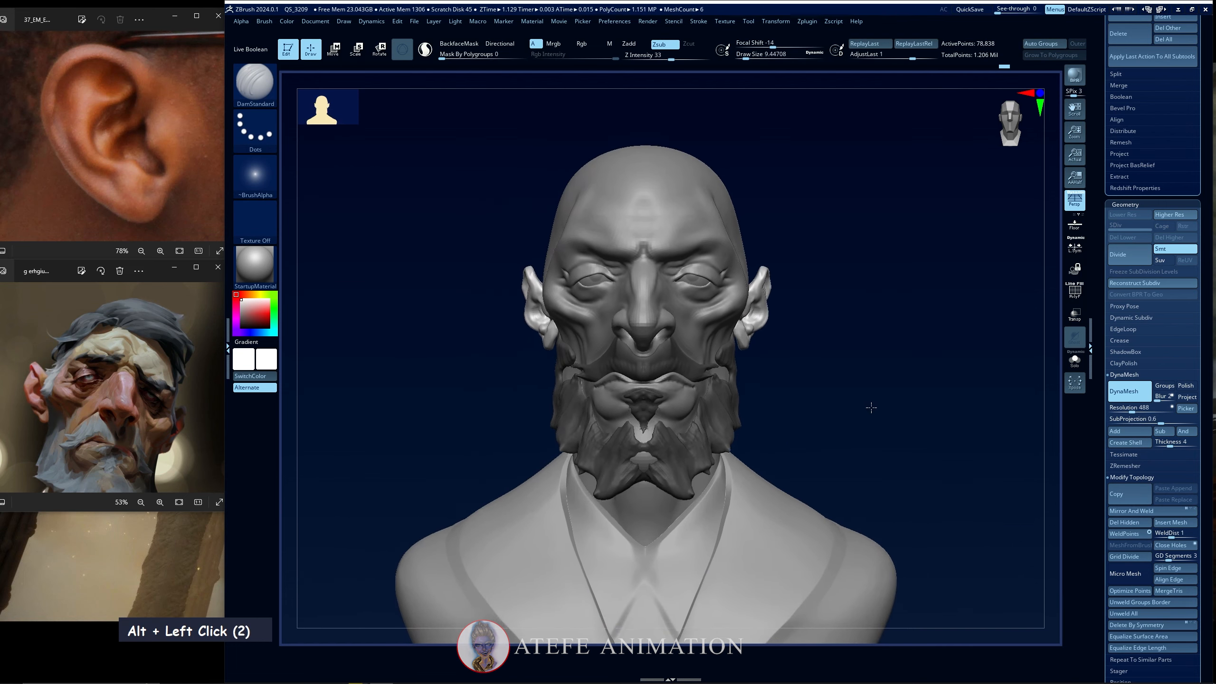
{"action": "left_click_drag", "start_coordinate": [871, 411], "coordinate": [855, 410]}
Show the hidden Extract7 and Extract6 hair subtools and frame the head in profile.
{"action": "scroll", "coordinate": [1206, 173], "scroll_direction": "up", "scroll_amount": 10}
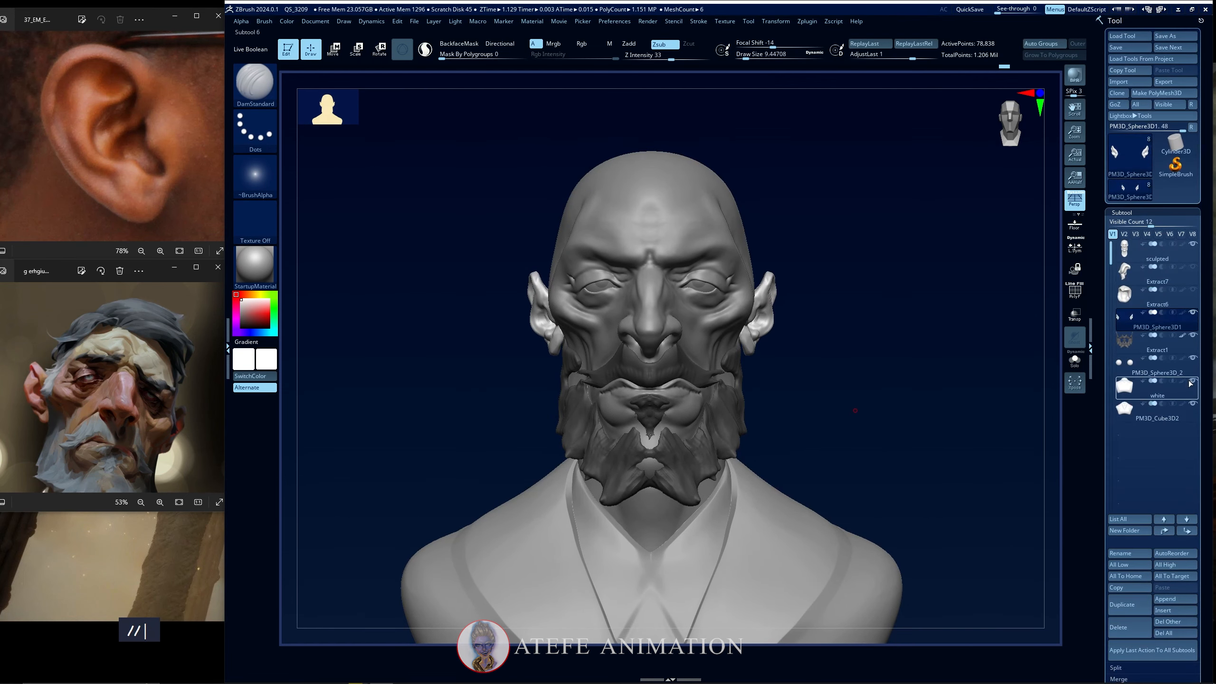
{"action": "left_click", "coordinate": [1196, 268]}
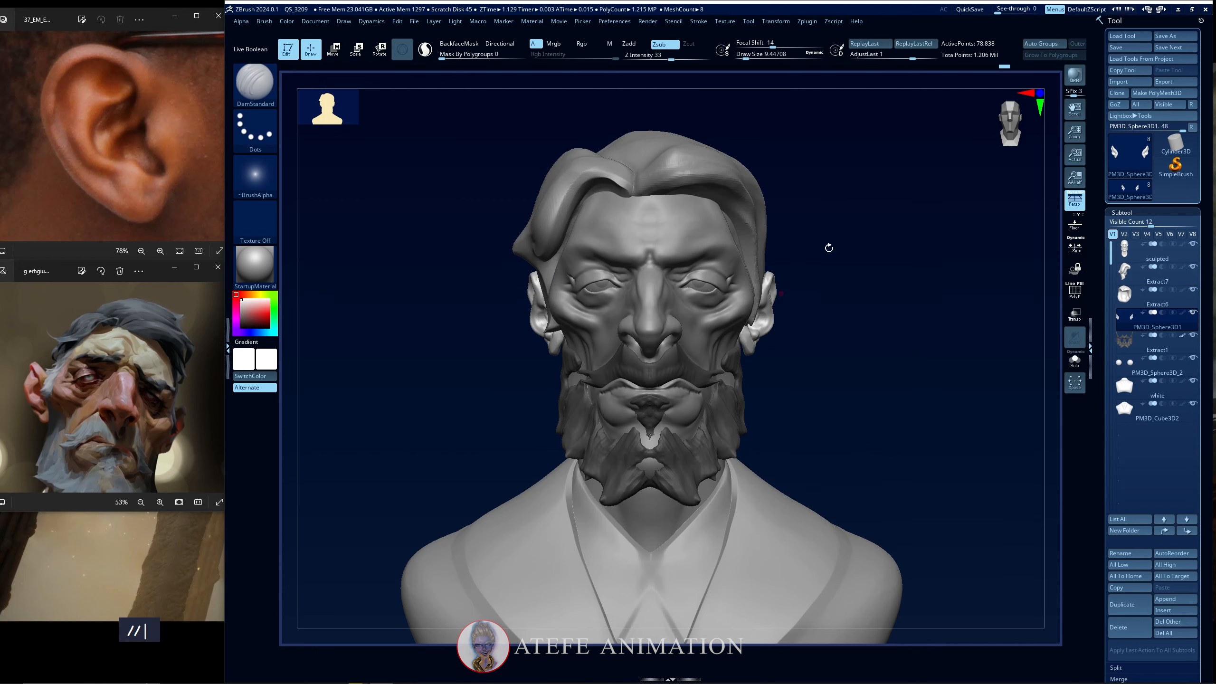
{"action": "left_click_drag", "start_coordinate": [828, 247], "coordinate": [756, 329], "text": "alt"}
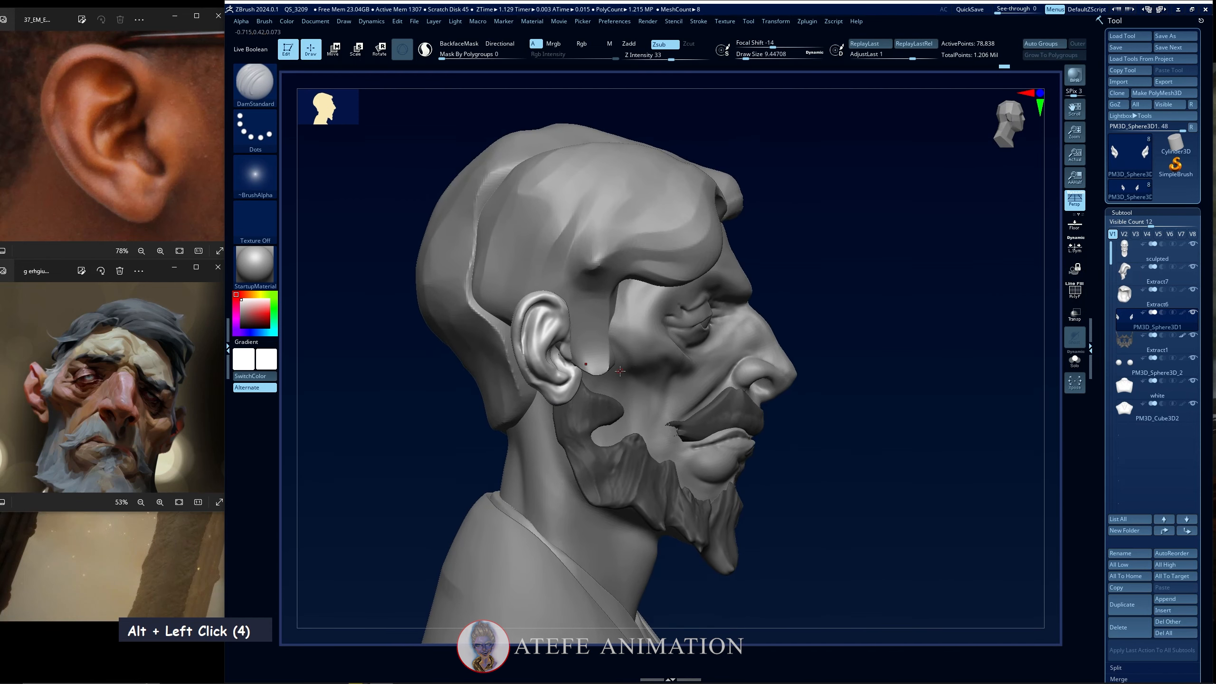
Carve away and smooth the Extract7 sideburn in front of the ear using ClayBuildup at a draw size of about 94.
{"action": "key", "text": "b"}
{"action": "key", "text": "c"}
{"action": "key", "text": "b"}
{"action": "key", "text": "n"}
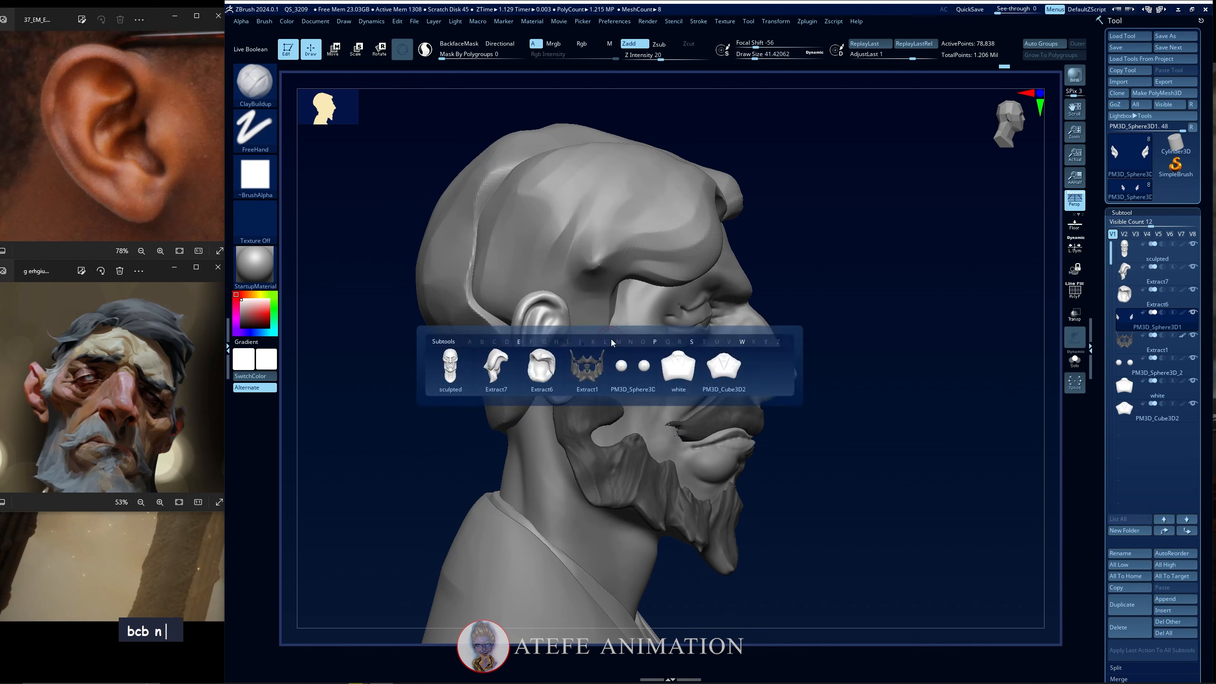
{"action": "double_click", "coordinate": [502, 374]}
{"action": "key", "text": "space"}
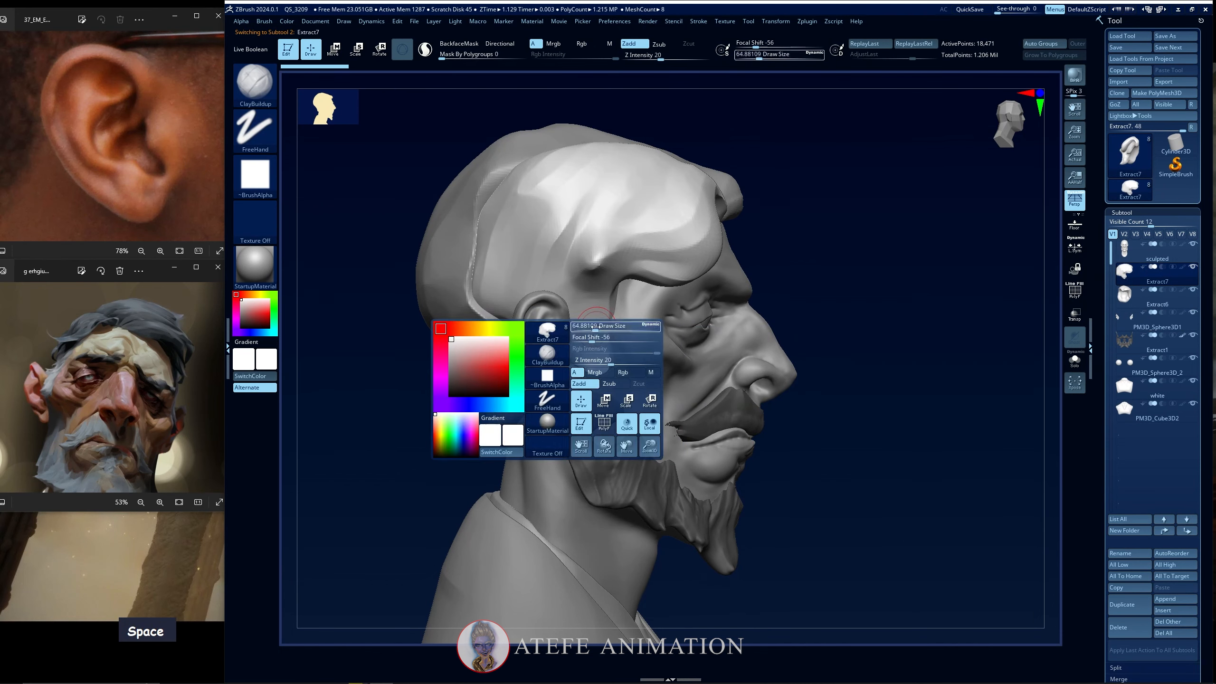
{"action": "left_click", "coordinate": [606, 379], "text": "alt"}
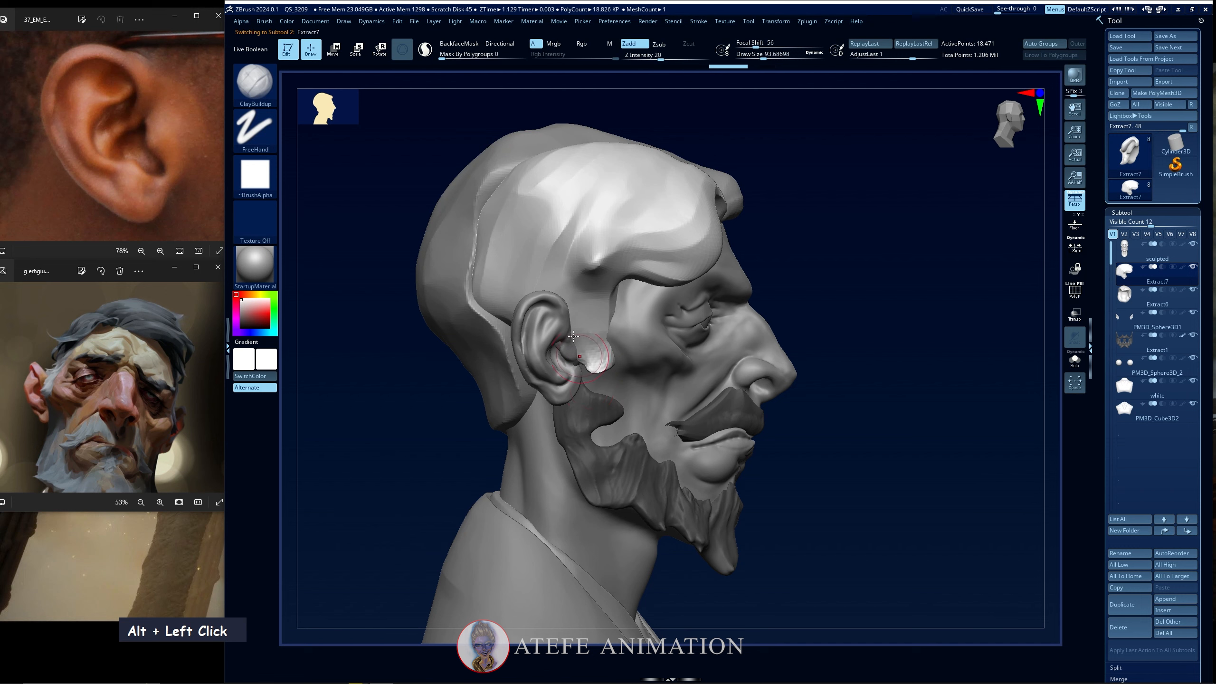
{"action": "left_click", "coordinate": [597, 361], "text": "alt"}
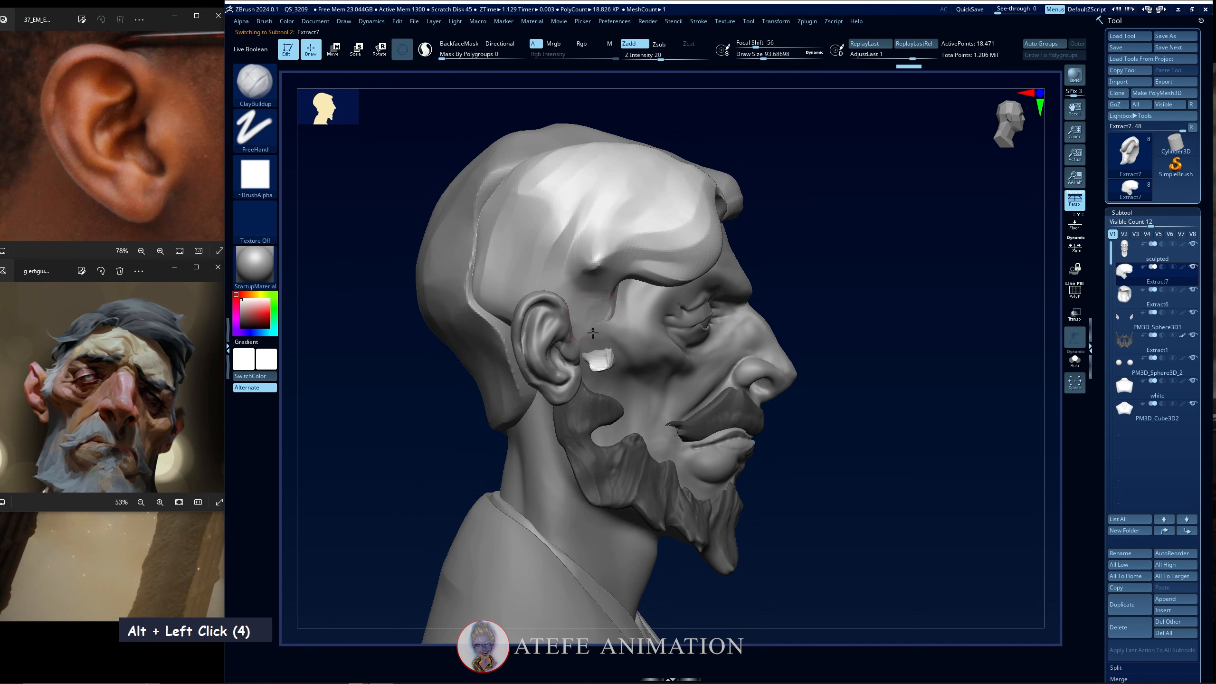
{"action": "left_click", "coordinate": [601, 364], "text": "shift"}
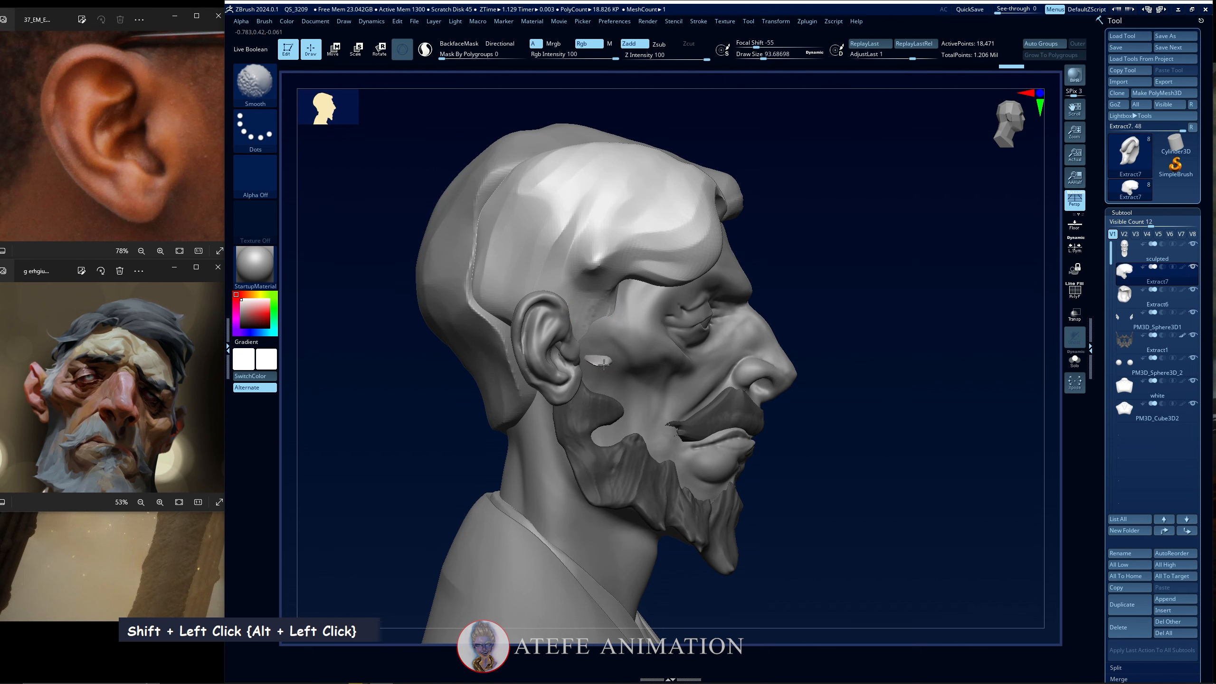
{"action": "left_click_drag", "start_coordinate": [604, 365], "coordinate": [603, 375], "text": "shift"}
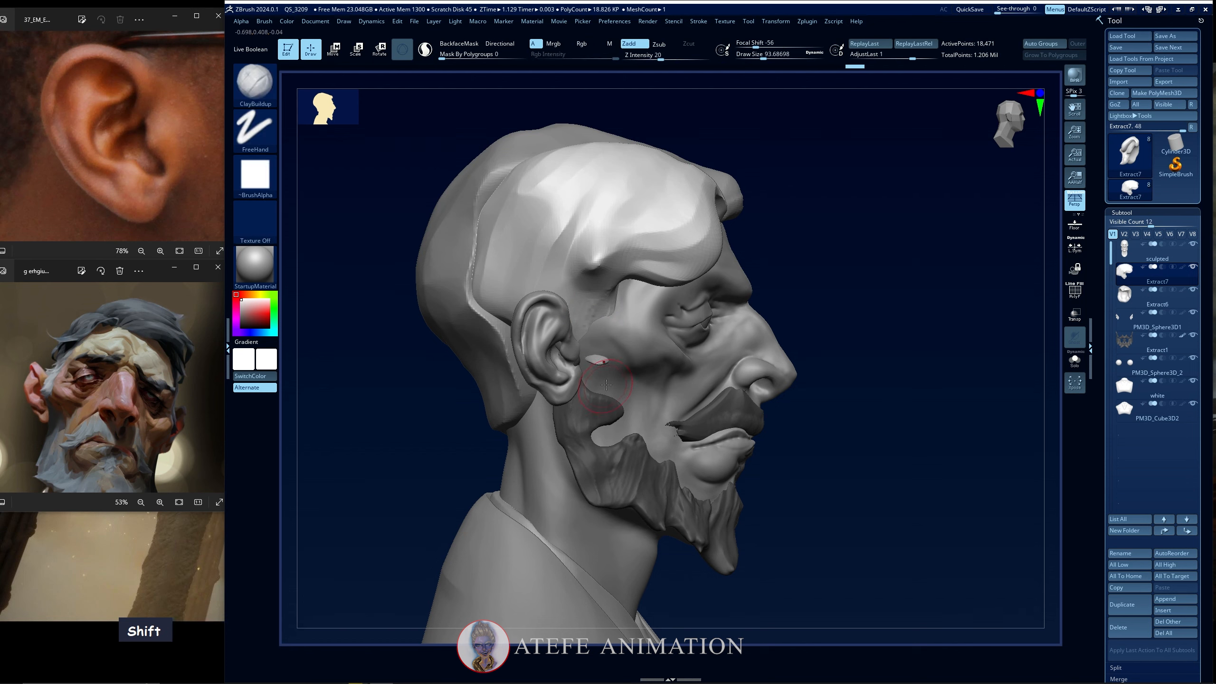
Carve back the Extract7 hair above the temple with ClayBuildup at a draw size of about 120, and remesh it.
{"action": "left_click_drag", "start_coordinate": [803, 363], "coordinate": [703, 368], "text": "shift"}
{"action": "mouse_move", "coordinate": [493, 441]}
{"action": "left_mouse_down", "text": "alt"}
{"action": "mouse_move", "coordinate": [474, 464]}
{"action": "mouse_move", "coordinate": [489, 439]}
{"action": "left_mouse_up", "text": "alt"}
{"action": "left_click_drag", "start_coordinate": [466, 379], "coordinate": [484, 391]}
{"action": "key", "text": "space"}
{"action": "left_click_drag", "start_coordinate": [536, 338], "coordinate": [541, 338]}
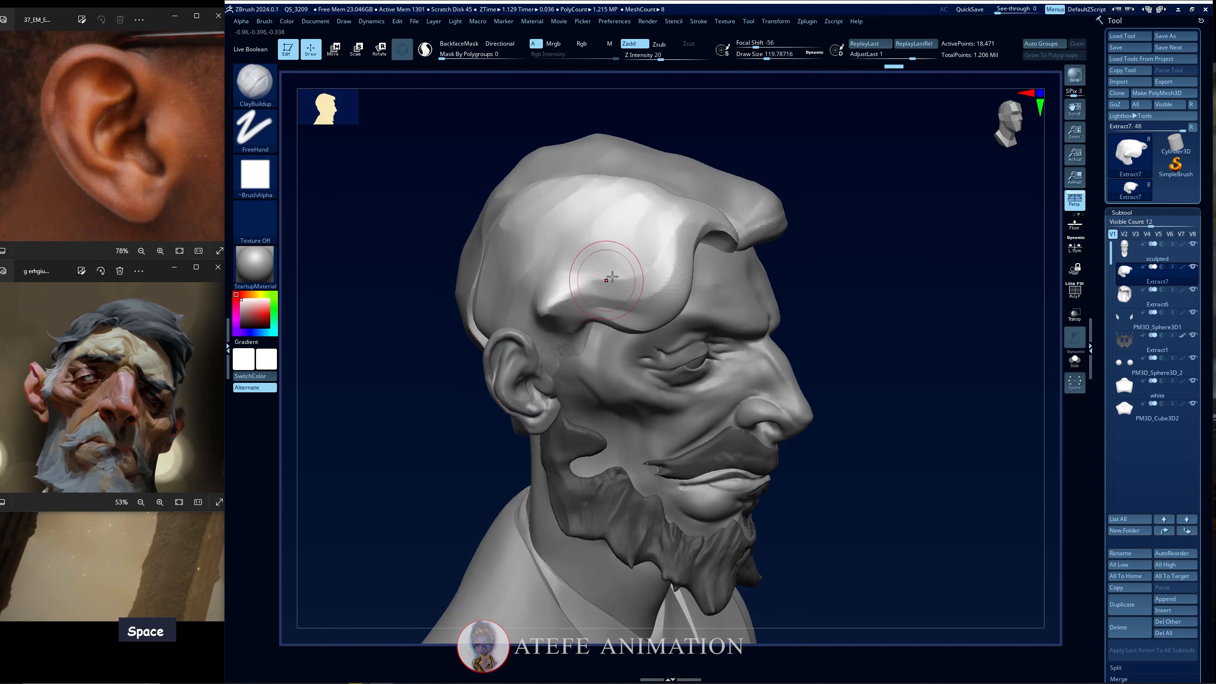
{"action": "left_click_drag", "start_coordinate": [589, 284], "coordinate": [529, 317], "text": "alt"}
{"action": "left_click_drag", "start_coordinate": [385, 492], "coordinate": [421, 488]}
{"action": "left_click_drag", "start_coordinate": [602, 271], "coordinate": [532, 318], "text": "alt"}
{"action": "mouse_move", "coordinate": [589, 269]}
{"action": "left_mouse_down", "text": "alt"}
{"action": "mouse_move", "coordinate": [530, 314]}
{"action": "mouse_move", "coordinate": [544, 293]}
{"action": "left_mouse_up", "text": "alt"}
{"action": "left_click_drag", "start_coordinate": [596, 276], "coordinate": [544, 322], "text": "alt"}
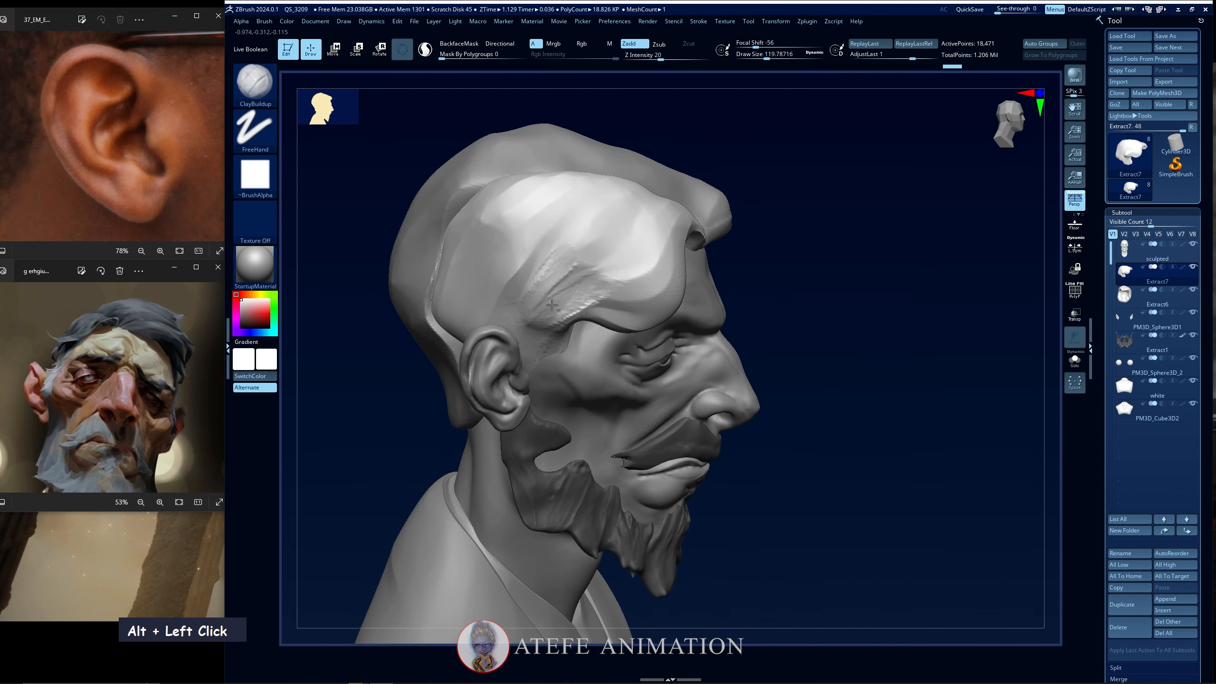
{"action": "mouse_move", "coordinate": [563, 264]}
{"action": "left_mouse_down", "text": "alt"}
{"action": "mouse_move", "coordinate": [533, 328]}
{"action": "mouse_move", "coordinate": [551, 323]}
{"action": "left_mouse_up", "text": "alt"}
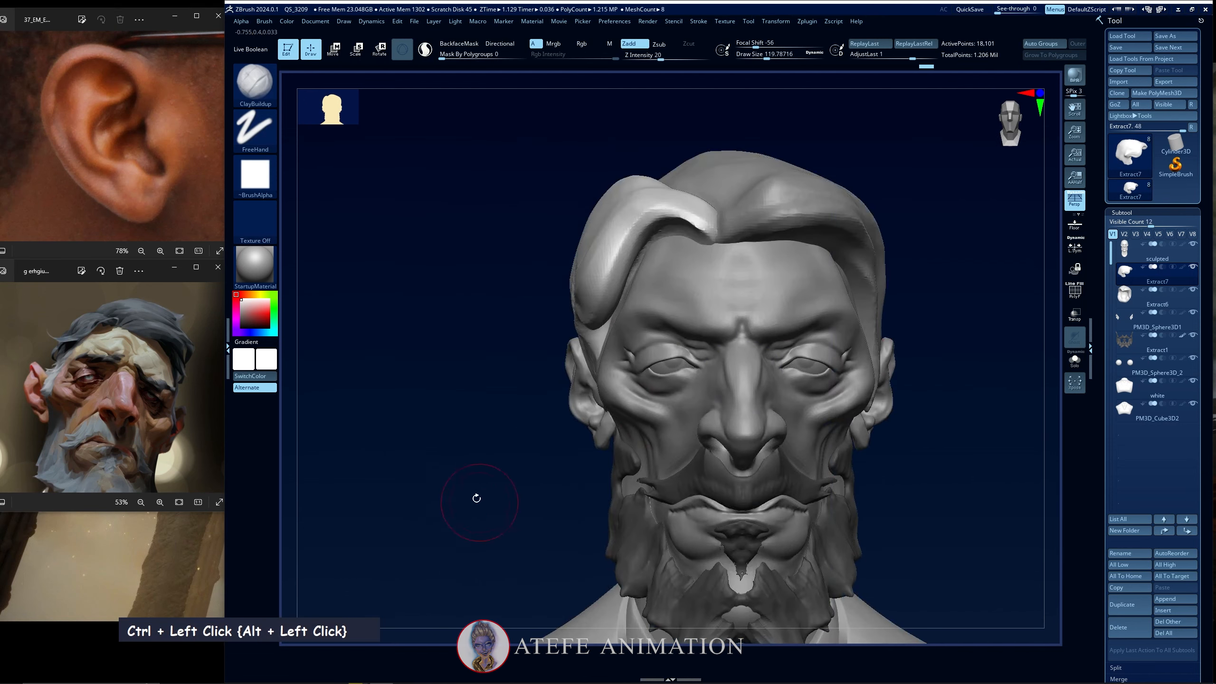
Trim the side of the Extract7 front curl with ClayBuildup and smooth the hair's lower edge near the ear.
{"action": "mouse_move", "coordinate": [475, 497]}
{"action": "left_mouse_down"}
{"action": "mouse_move", "coordinate": [592, 292]}
{"action": "mouse_move", "coordinate": [416, 507]}
{"action": "mouse_move", "coordinate": [421, 497]}
{"action": "left_mouse_up"}
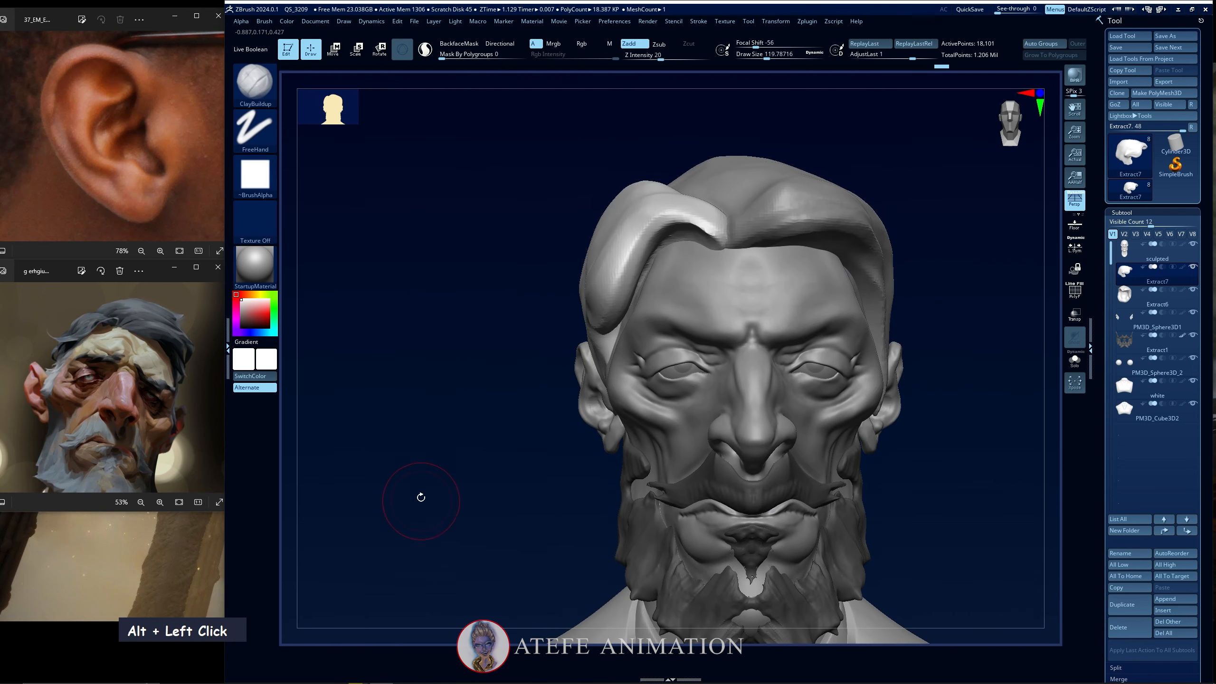
{"action": "left_click_drag", "start_coordinate": [633, 271], "coordinate": [663, 227], "text": "alt"}
{"action": "left_click_drag", "start_coordinate": [415, 480], "coordinate": [383, 482], "text": "alt"}
{"action": "left_click_drag", "start_coordinate": [383, 482], "coordinate": [455, 481]}
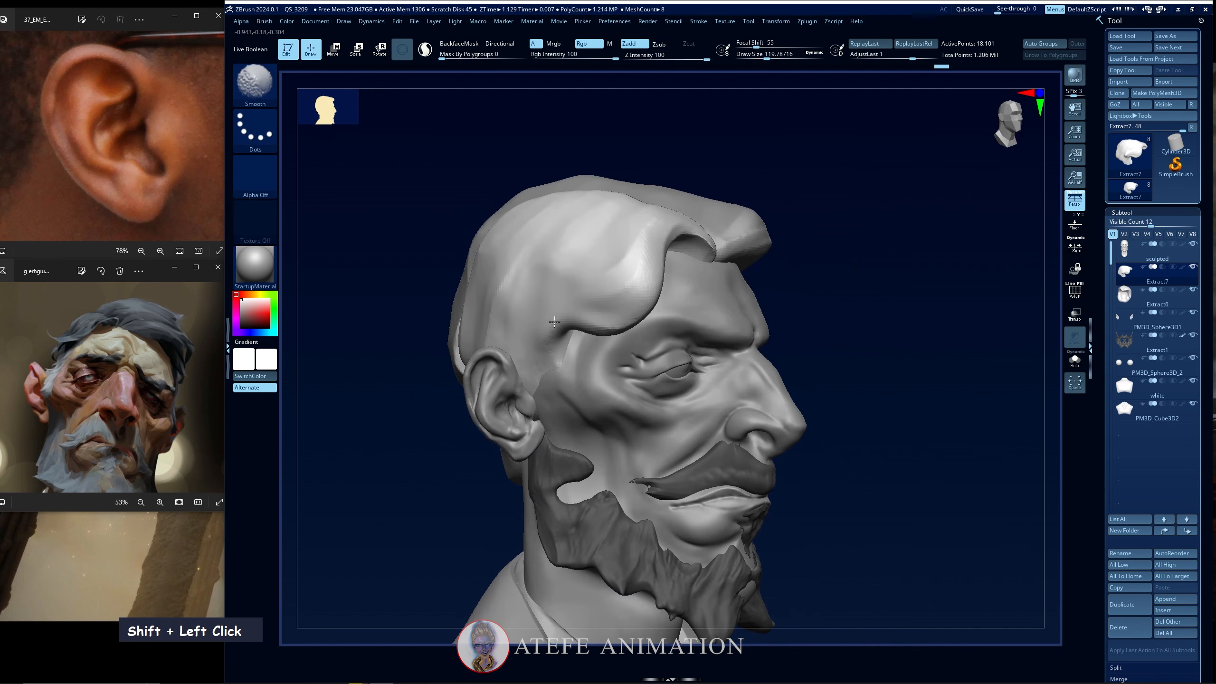
{"action": "left_click_drag", "start_coordinate": [565, 335], "coordinate": [593, 367], "text": "shift"}
{"action": "left_click_drag", "start_coordinate": [483, 501], "coordinate": [381, 512], "text": "shift"}
{"action": "left_click_drag", "start_coordinate": [599, 229], "coordinate": [663, 199]}
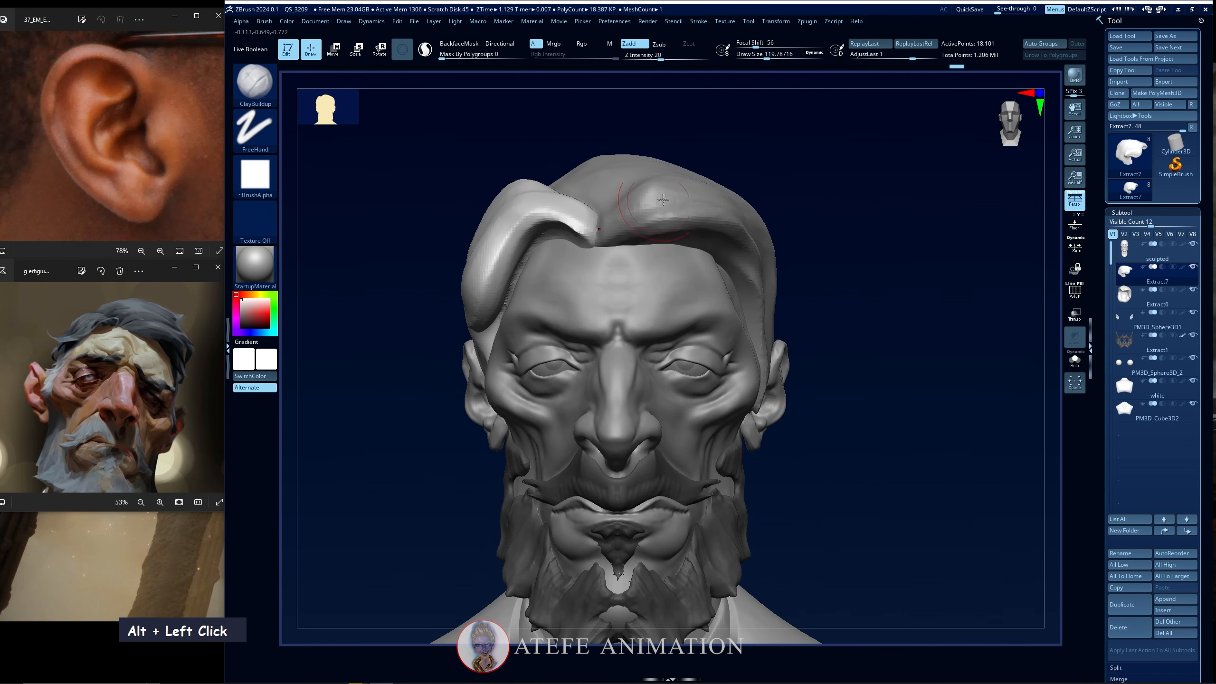
Select the Extract6 hair subtool and carve back the underside of its front hairline with ClayBuildup.
{"action": "key", "text": "n"}
{"action": "left_click", "coordinate": [564, 248]}
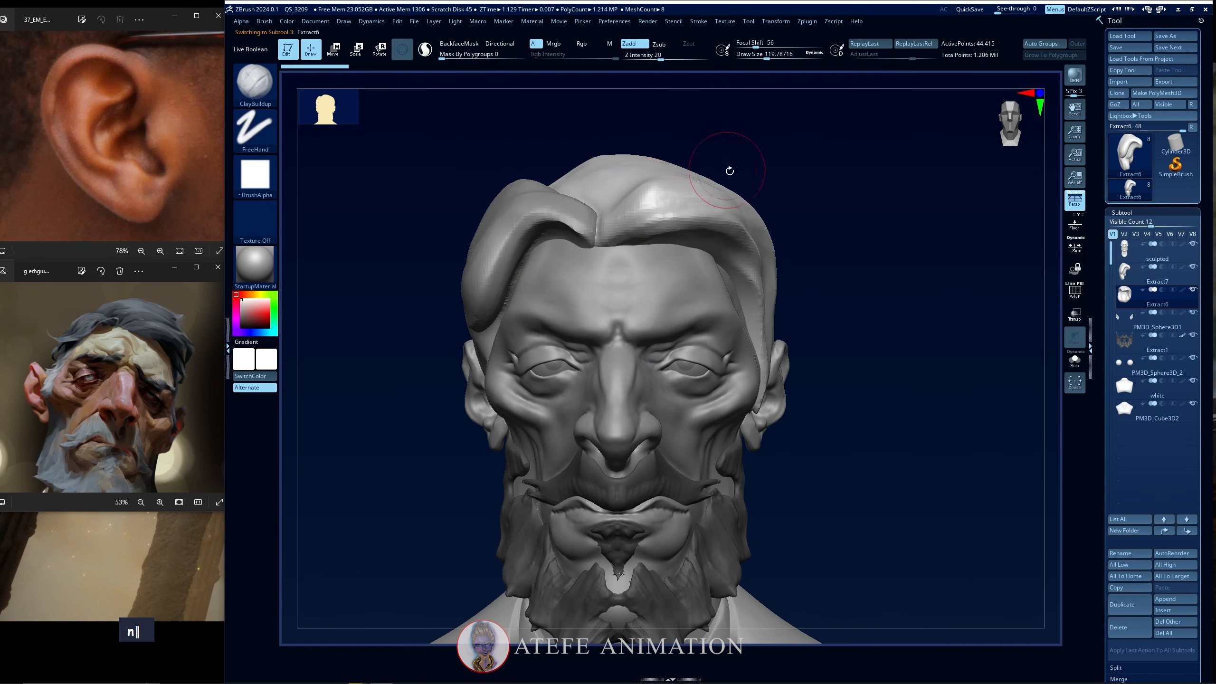
{"action": "left_click_drag", "start_coordinate": [742, 168], "coordinate": [728, 210], "text": "alt"}
{"action": "mouse_move", "coordinate": [627, 273]}
{"action": "left_mouse_down", "text": "alt"}
{"action": "mouse_move", "coordinate": [671, 264]}
{"action": "mouse_move", "coordinate": [613, 275]}
{"action": "mouse_move", "coordinate": [636, 261]}
{"action": "mouse_move", "coordinate": [652, 271]}
{"action": "mouse_move", "coordinate": [675, 227]}
{"action": "left_mouse_up", "text": "alt"}
{"action": "left_click_drag", "start_coordinate": [789, 271], "coordinate": [788, 251]}
{"action": "mouse_move", "coordinate": [627, 259]}
{"action": "left_mouse_down", "text": "alt"}
{"action": "mouse_move", "coordinate": [682, 249]}
{"action": "mouse_move", "coordinate": [681, 277]}
{"action": "left_mouse_up", "text": "alt"}
Undo the last hair strokes, carve away the Extract6 sideburn in front of the ear, and remesh the hair.
{"action": "mouse_move", "coordinate": [662, 243]}
{"action": "right_mouse_down"}
{"action": "mouse_move", "coordinate": [828, 291]}
{"action": "mouse_move", "coordinate": [803, 263]}
{"action": "mouse_move", "coordinate": [857, 249]}
{"action": "mouse_move", "coordinate": [676, 311]}
{"action": "mouse_move", "coordinate": [846, 322]}
{"action": "mouse_move", "coordinate": [885, 337]}
{"action": "right_mouse_up"}
{"action": "mouse_move", "coordinate": [810, 347]}
{"action": "left_mouse_down", "text": "alt"}
{"action": "mouse_move", "coordinate": [845, 405]}
{"action": "mouse_move", "coordinate": [833, 370]}
{"action": "left_mouse_up", "text": "alt"}
{"action": "key", "text": "ctrl+z"}
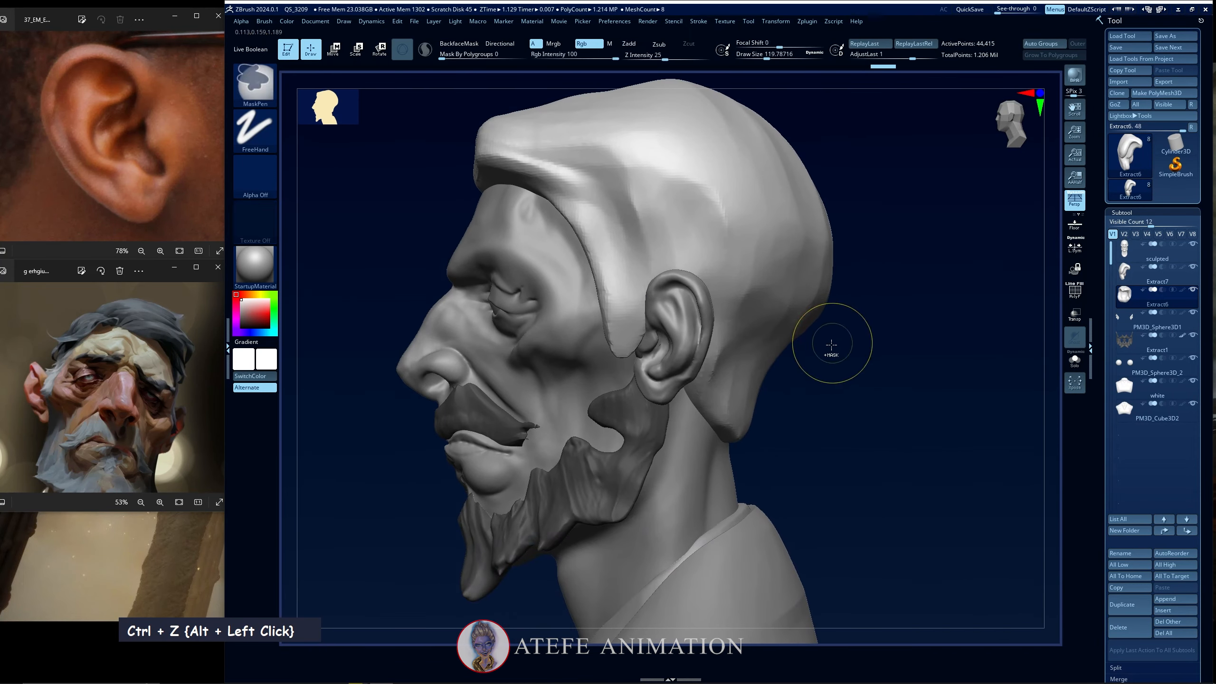
{"action": "key", "text": "ctrl+z"}
{"action": "left_click", "coordinate": [620, 231], "text": "alt"}
{"action": "mouse_move", "coordinate": [620, 230]}
{"action": "left_mouse_down", "text": "alt"}
{"action": "mouse_move", "coordinate": [651, 285]}
{"action": "mouse_move", "coordinate": [652, 346]}
{"action": "mouse_move", "coordinate": [674, 291]}
{"action": "left_mouse_up", "text": "alt"}
{"action": "left_click_drag", "start_coordinate": [661, 341], "coordinate": [668, 267], "text": "alt"}
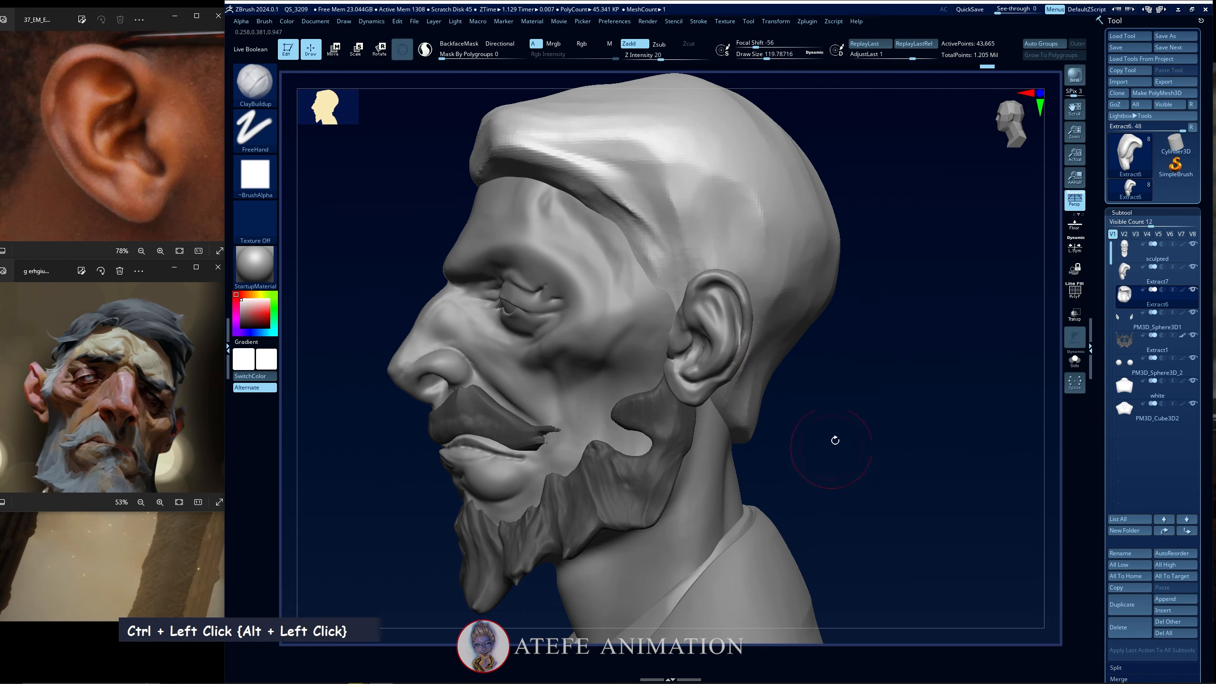
Carve back the lower edge of the Extract6 hair behind the ears and across the nape with ClayBuildup, and remesh it.
{"action": "left_click_drag", "start_coordinate": [833, 438], "coordinate": [655, 375]}
{"action": "mouse_move", "coordinate": [680, 324]}
{"action": "left_mouse_down", "text": "alt"}
{"action": "mouse_move", "coordinate": [634, 280]}
{"action": "mouse_move", "coordinate": [679, 368]}
{"action": "mouse_move", "coordinate": [684, 334]}
{"action": "mouse_move", "coordinate": [702, 340]}
{"action": "mouse_move", "coordinate": [727, 397]}
{"action": "left_mouse_up", "text": "alt"}
{"action": "left_click_drag", "start_coordinate": [858, 353], "coordinate": [816, 343]}
{"action": "mouse_move", "coordinate": [749, 316]}
{"action": "left_mouse_down", "text": "alt"}
{"action": "mouse_move", "coordinate": [758, 366]}
{"action": "mouse_move", "coordinate": [787, 325]}
{"action": "mouse_move", "coordinate": [856, 404]}
{"action": "left_mouse_up", "text": "alt"}
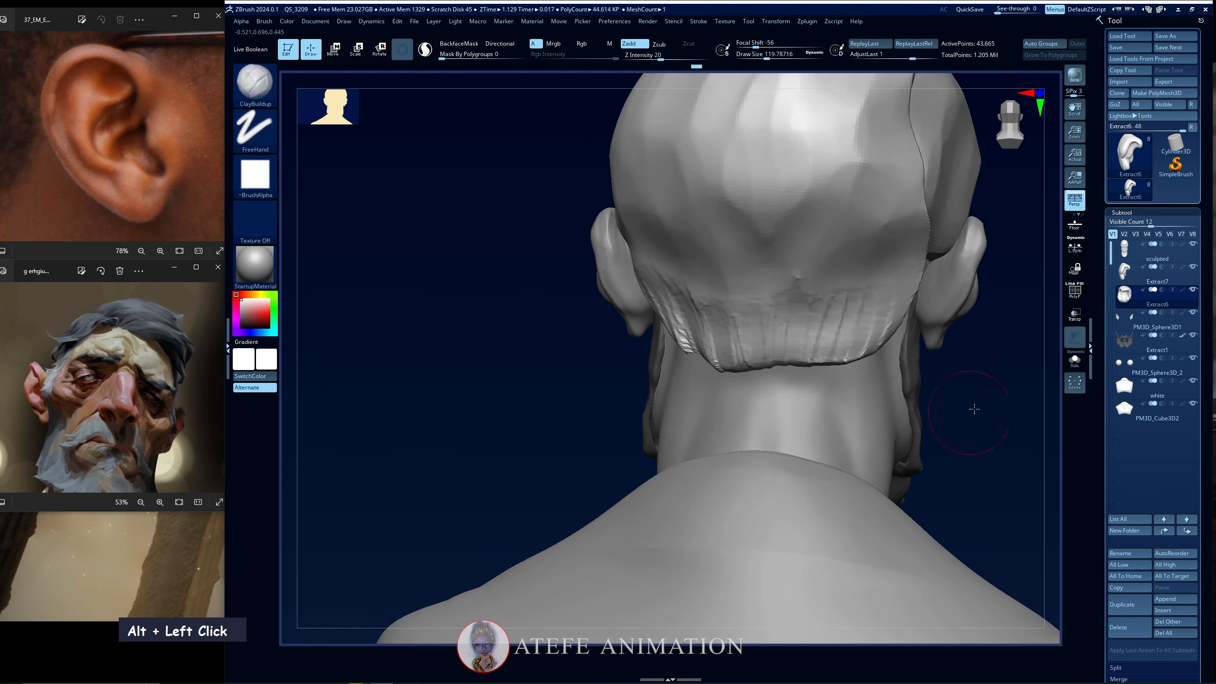
{"action": "left_click_drag", "start_coordinate": [972, 410], "coordinate": [893, 369]}
{"action": "left_click_drag", "start_coordinate": [816, 304], "coordinate": [835, 231], "text": "alt"}
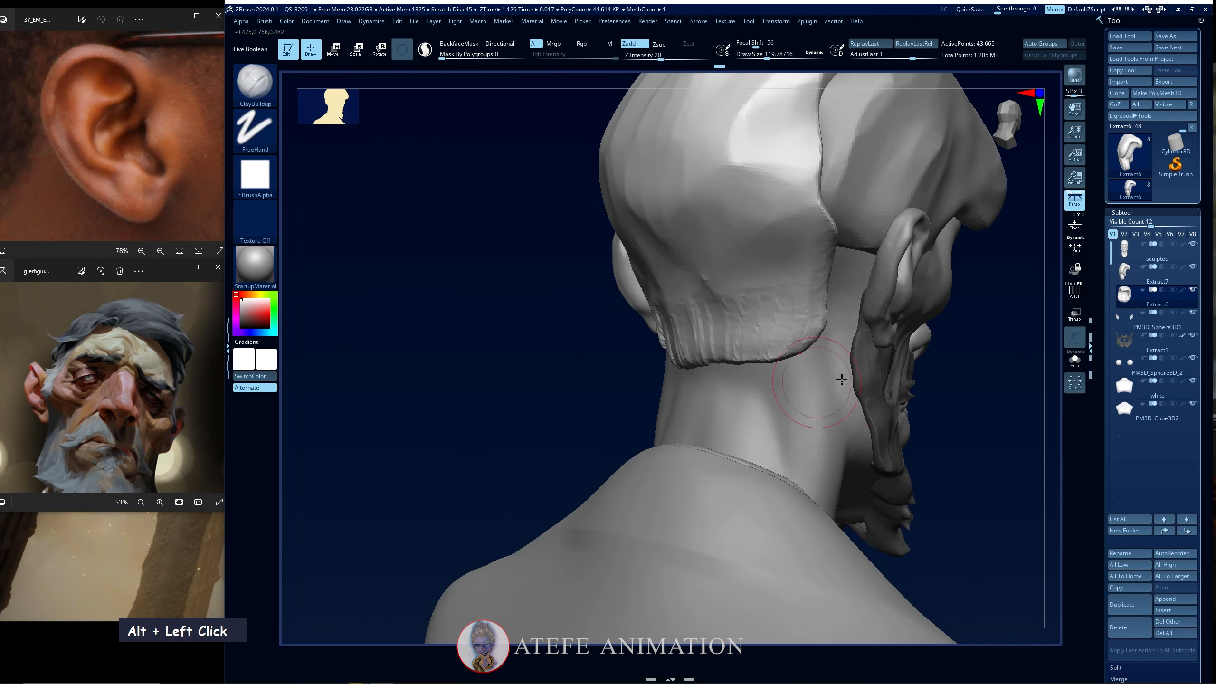
{"action": "left_click_drag", "start_coordinate": [804, 412], "coordinate": [832, 341]}
{"action": "left_click_drag", "start_coordinate": [768, 219], "coordinate": [766, 197], "text": "alt"}
{"action": "left_click_drag", "start_coordinate": [772, 306], "coordinate": [732, 359], "text": "alt"}
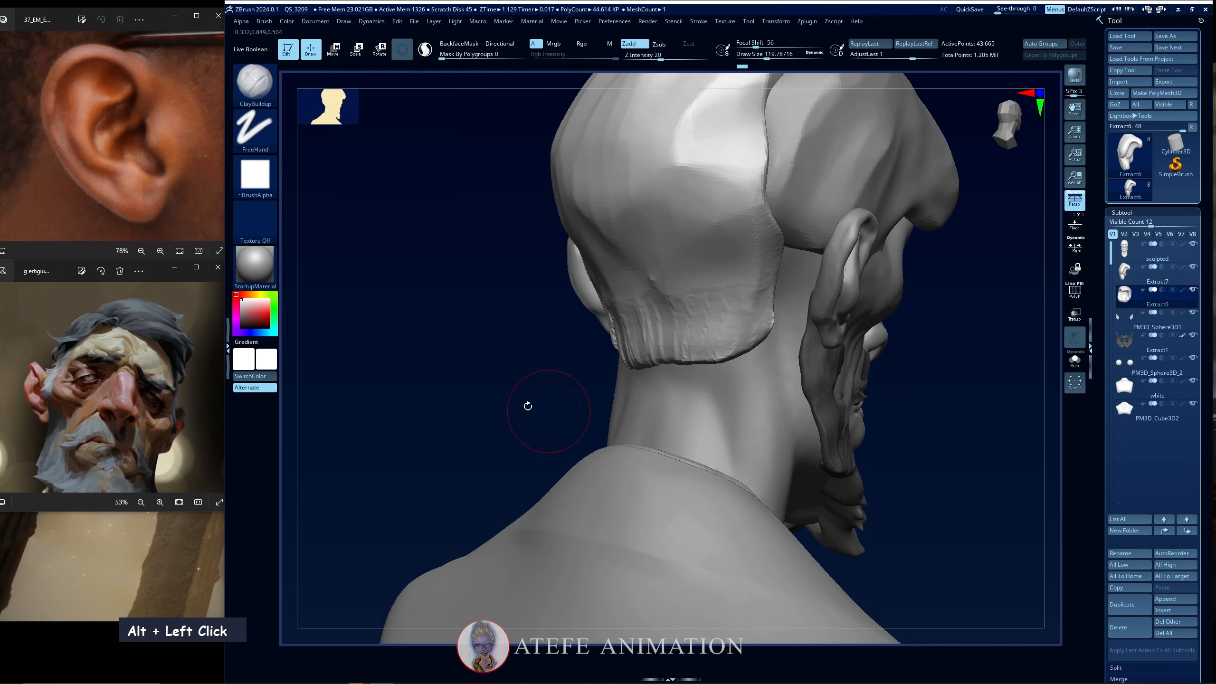
{"action": "mouse_move", "coordinate": [525, 406]}
{"action": "left_mouse_down", "text": "ctrl"}
{"action": "mouse_move", "coordinate": [474, 437]}
{"action": "mouse_move", "coordinate": [421, 443]}
{"action": "mouse_move", "coordinate": [447, 448]}
{"action": "mouse_move", "coordinate": [431, 450]}
{"action": "left_mouse_up", "text": "ctrl"}
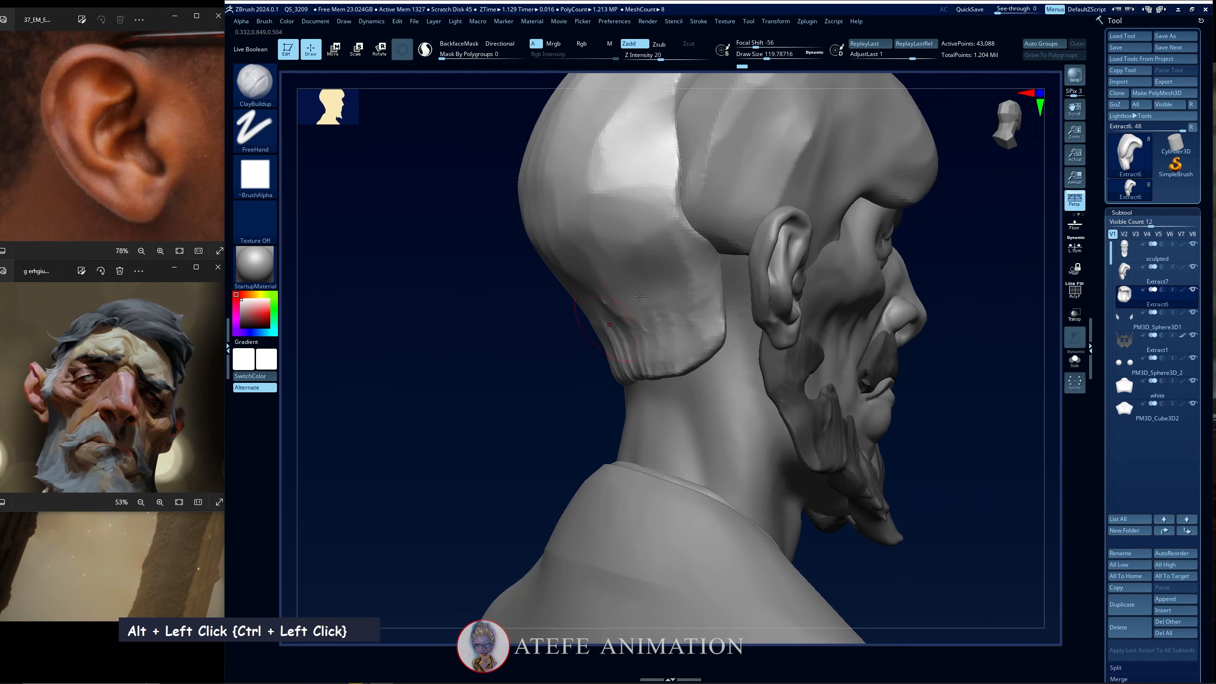
Select the Extract7 hair and pull its lower edge down behind the ear using the Move brush at a draw size of about 182.
{"action": "key", "text": "n"}
{"action": "left_click", "coordinate": [648, 292]}
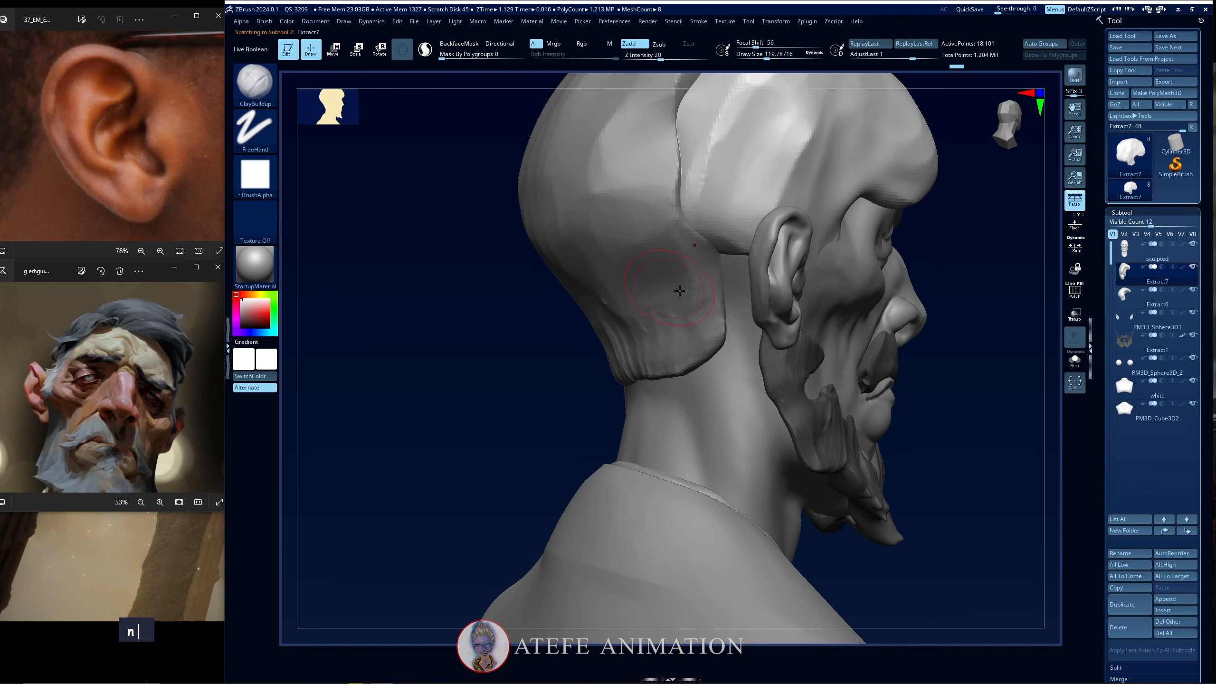
{"action": "key", "text": "n"}
{"action": "key", "text": "comma"}
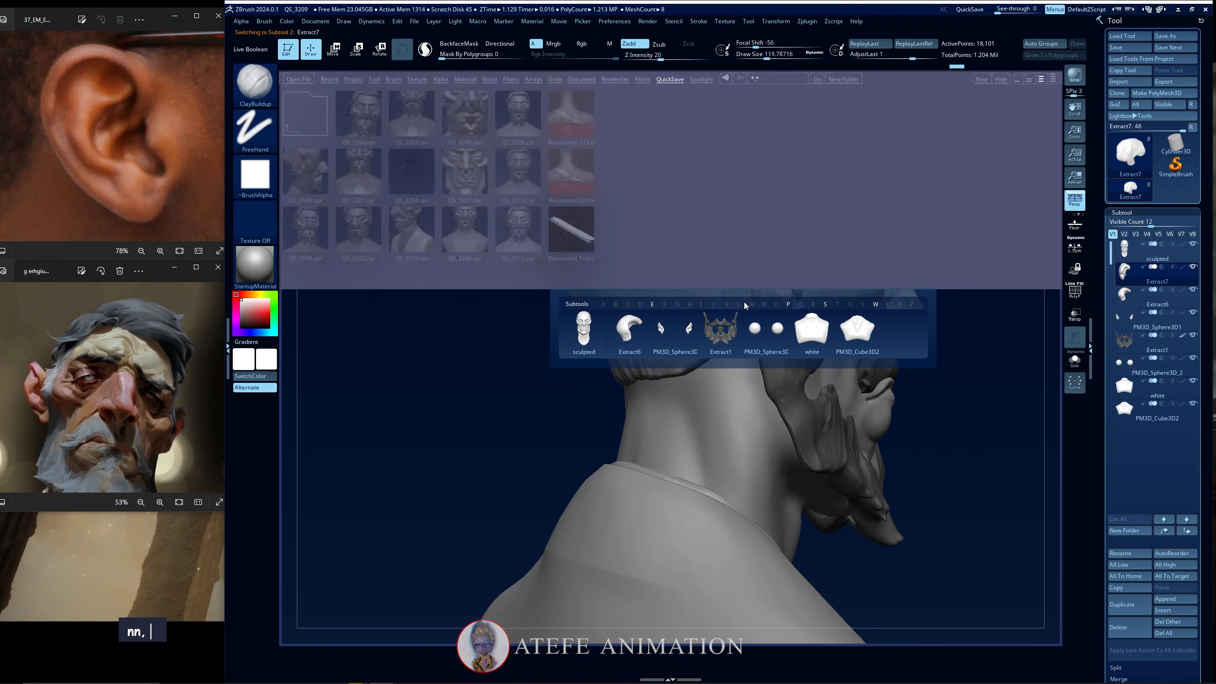
{"action": "key", "text": "comma"}
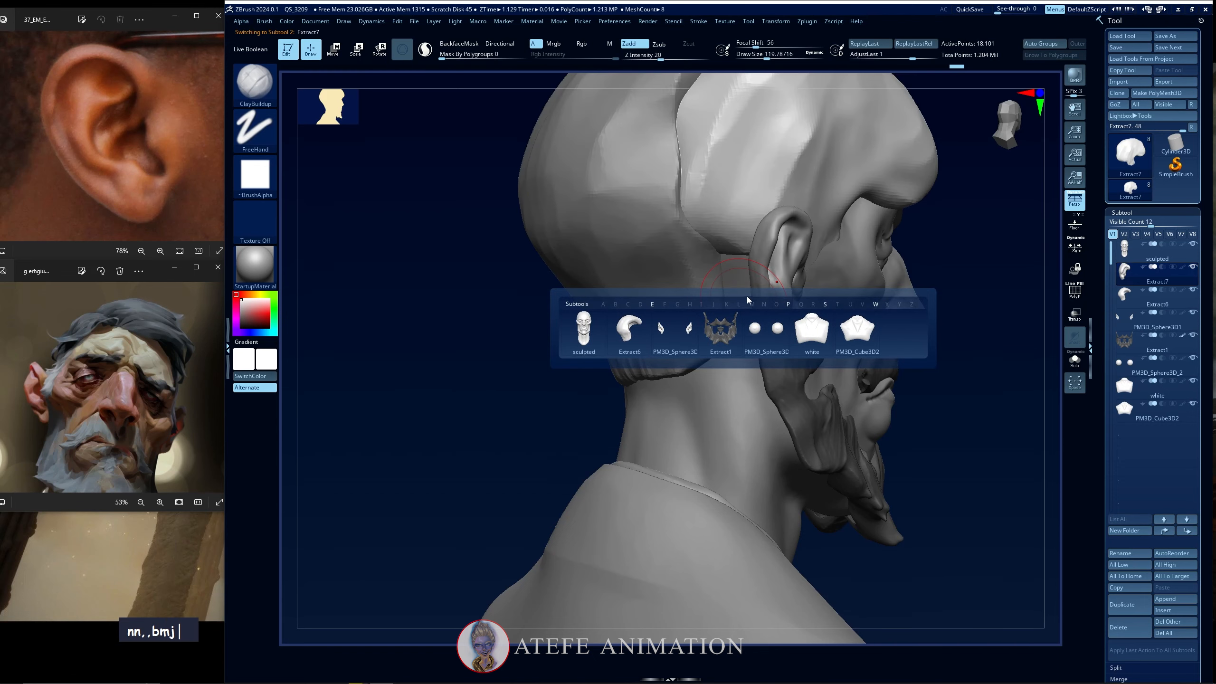
{"action": "key", "text": "b"}
{"action": "key", "text": "m"}
{"action": "key", "text": "j"}
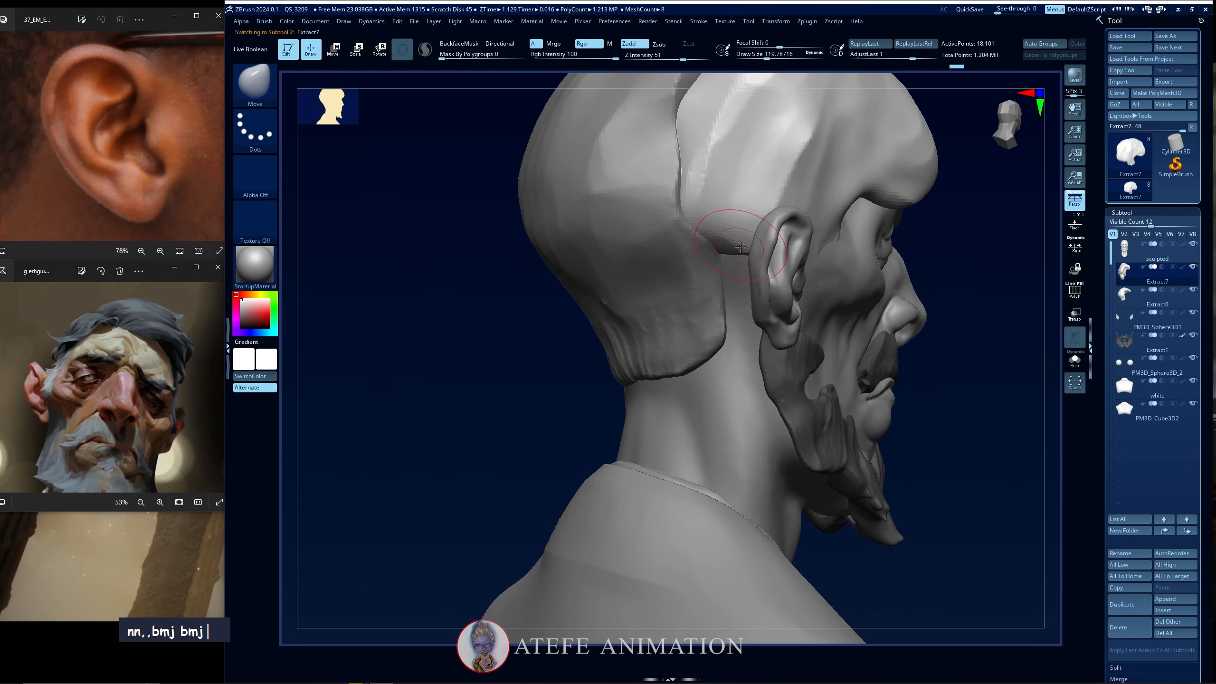
{"action": "key", "text": "space"}
{"action": "left_click_drag", "start_coordinate": [740, 247], "coordinate": [751, 369]}
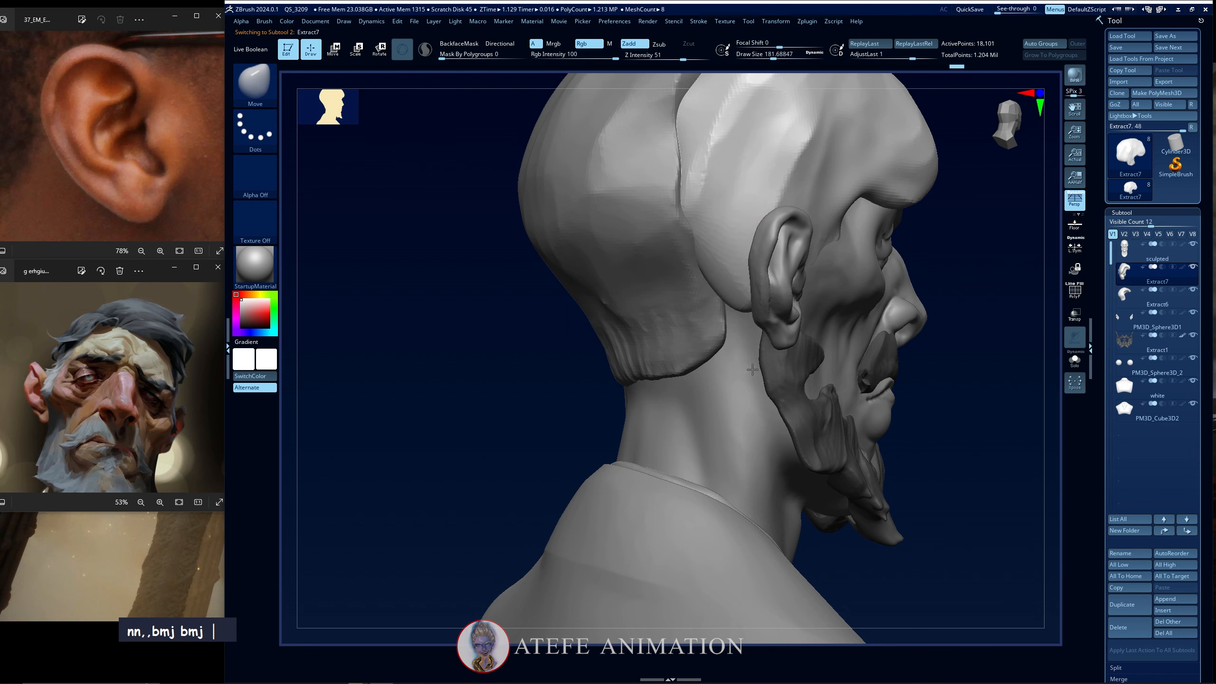
Extend the Extract7 hair's lower tip behind the ear from the back view using the Move brush at a draw size of about 251.
{"action": "left_click_drag", "start_coordinate": [493, 428], "coordinate": [661, 417]}
{"action": "key", "text": "space"}
{"action": "left_click_drag", "start_coordinate": [769, 293], "coordinate": [750, 292]}
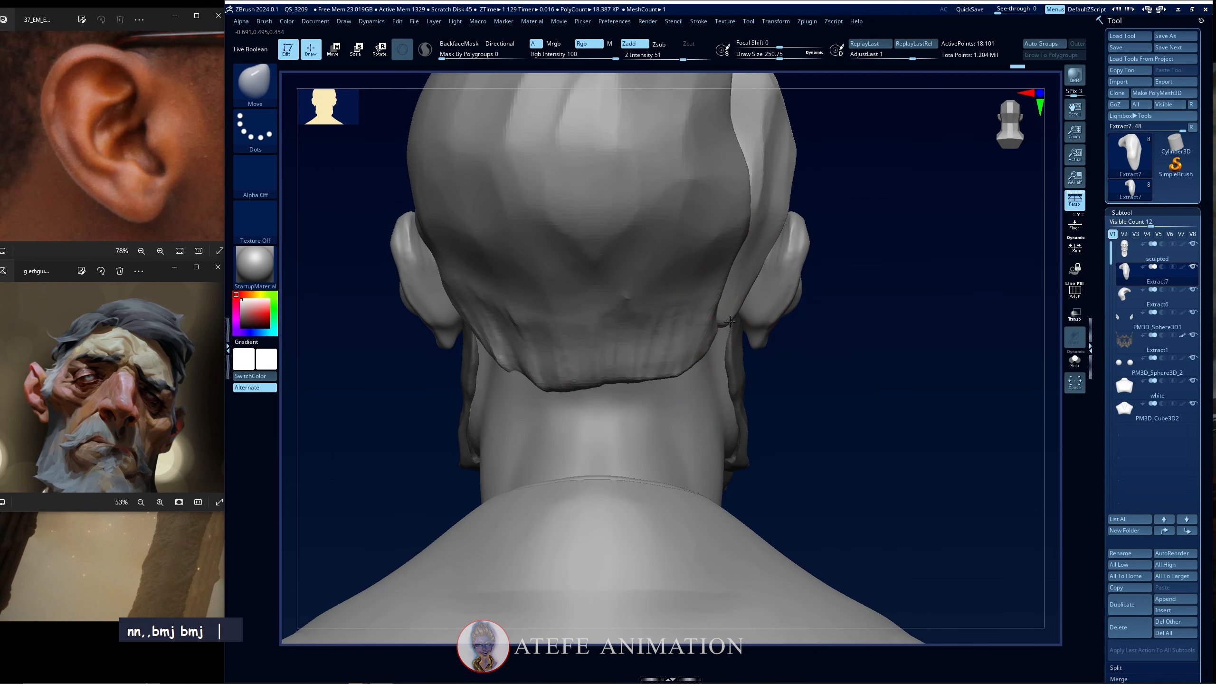
{"action": "left_click_drag", "start_coordinate": [783, 217], "coordinate": [769, 223]}
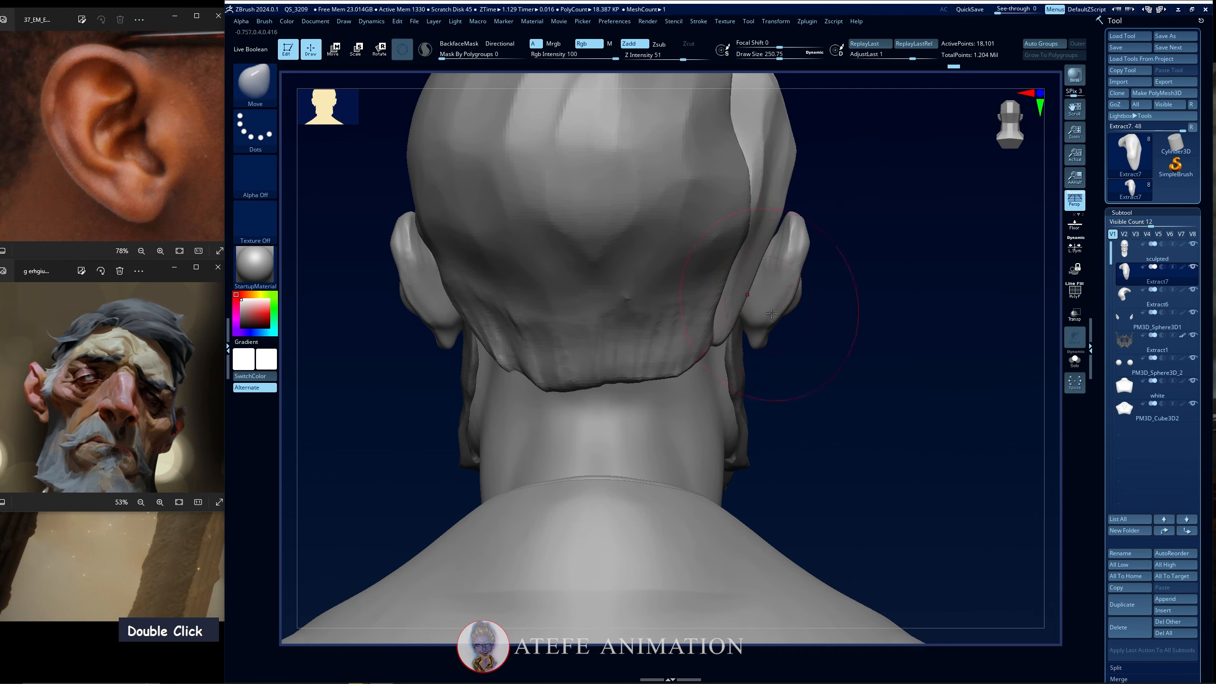
Reshape the outer contour of the Extract7 hair from the front view using the Move brush at a draw size of about 415.
{"action": "mouse_move", "coordinate": [819, 369]}
{"action": "left_mouse_down"}
{"action": "mouse_move", "coordinate": [751, 365]}
{"action": "mouse_move", "coordinate": [556, 421]}
{"action": "mouse_move", "coordinate": [545, 446]}
{"action": "mouse_move", "coordinate": [380, 503]}
{"action": "left_mouse_up"}
{"action": "key", "text": "space"}
{"action": "left_click_drag", "start_coordinate": [566, 227], "coordinate": [571, 227]}
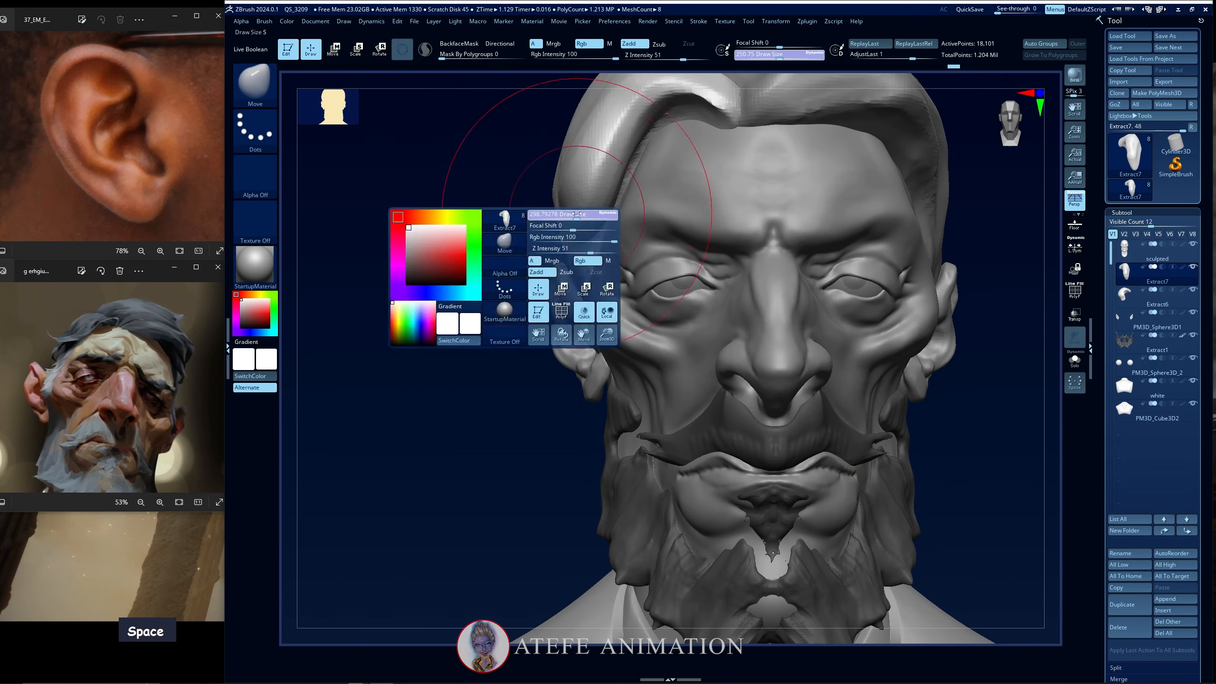
{"action": "left_click_drag", "start_coordinate": [472, 440], "coordinate": [463, 391], "text": "alt"}
{"action": "left_click_drag", "start_coordinate": [462, 392], "coordinate": [452, 425], "text": "alt"}
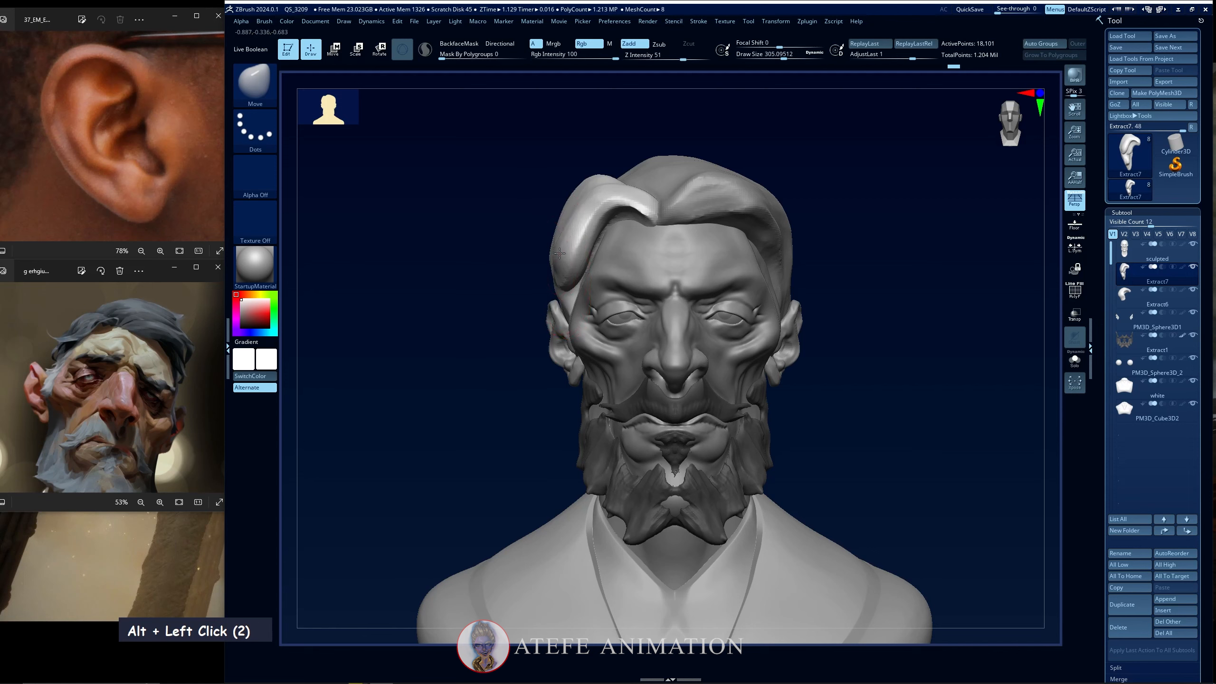
{"action": "mouse_move", "coordinate": [559, 253]}
{"action": "left_mouse_down"}
{"action": "mouse_move", "coordinate": [586, 227]}
{"action": "mouse_move", "coordinate": [564, 247]}
{"action": "mouse_move", "coordinate": [564, 226]}
{"action": "left_mouse_up"}
{"action": "key", "text": "ctrl+z"}
{"action": "key", "text": "space"}
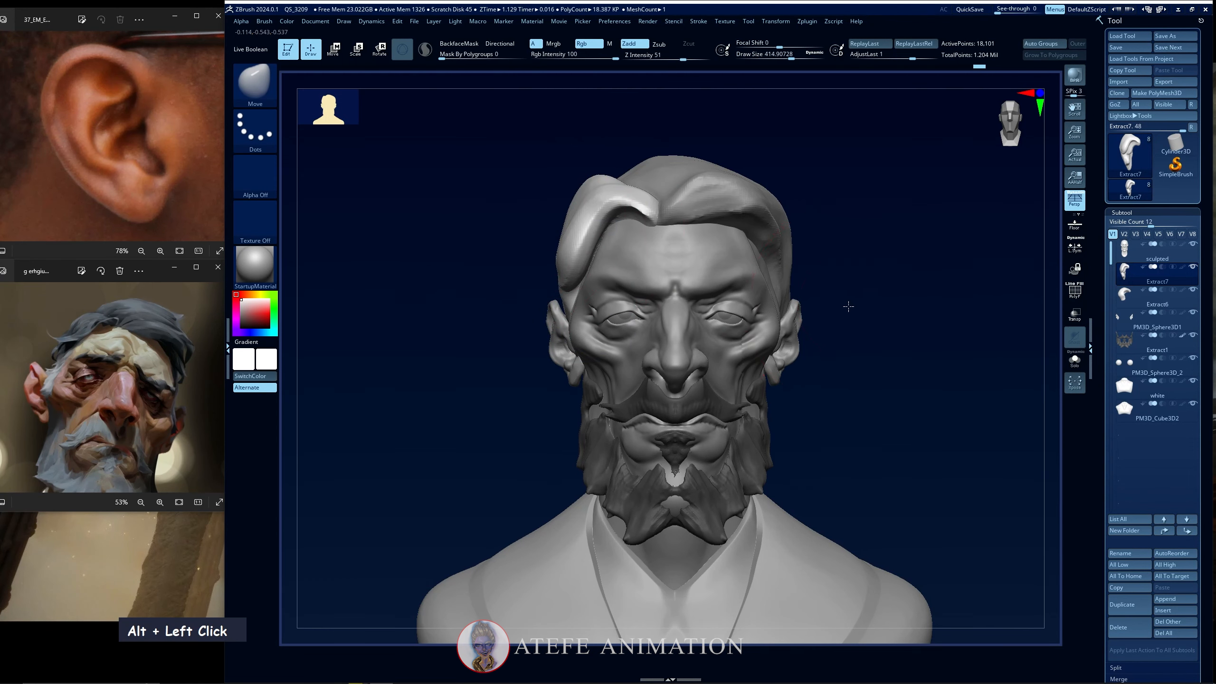
{"action": "left_click_drag", "start_coordinate": [847, 306], "coordinate": [843, 298], "text": "alt"}
{"action": "left_click_drag", "start_coordinate": [557, 238], "coordinate": [572, 241]}
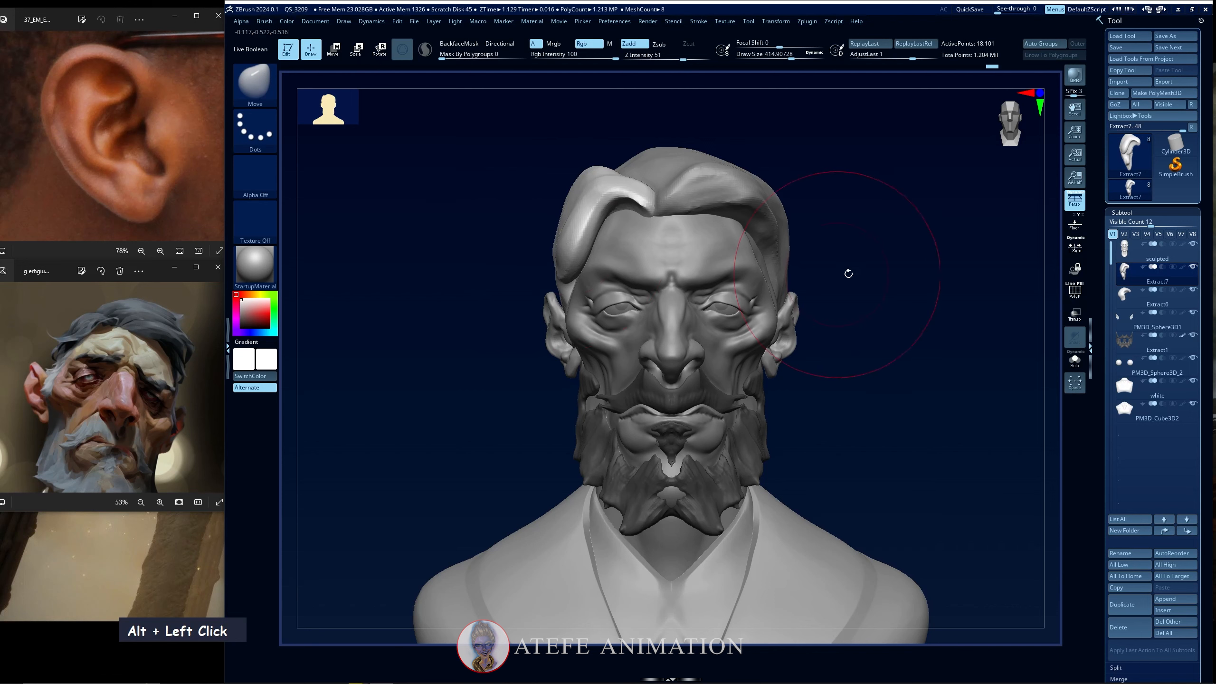
Select the Extract6 hair and adjust its side contour above the ear with the Move brush.
{"action": "left_click_drag", "start_coordinate": [787, 204], "coordinate": [804, 218]}
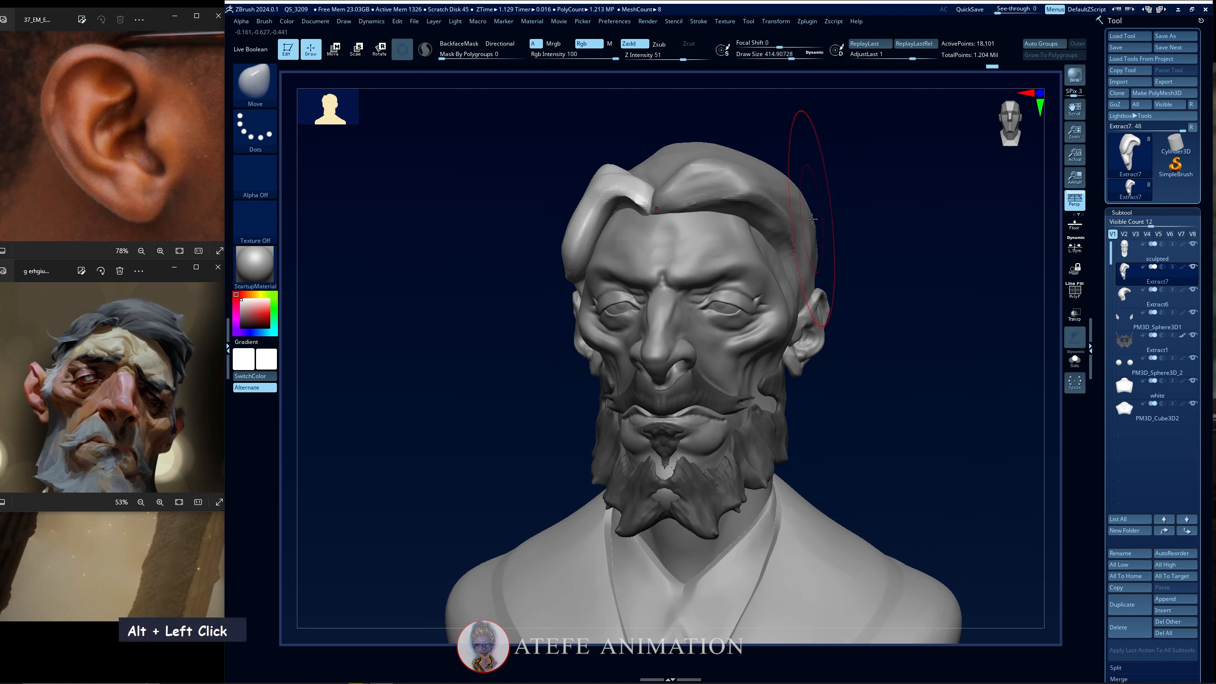
{"action": "key", "text": "ctrl+z"}
{"action": "key", "text": "ctrl+shift+z"}
{"action": "key", "text": "n"}
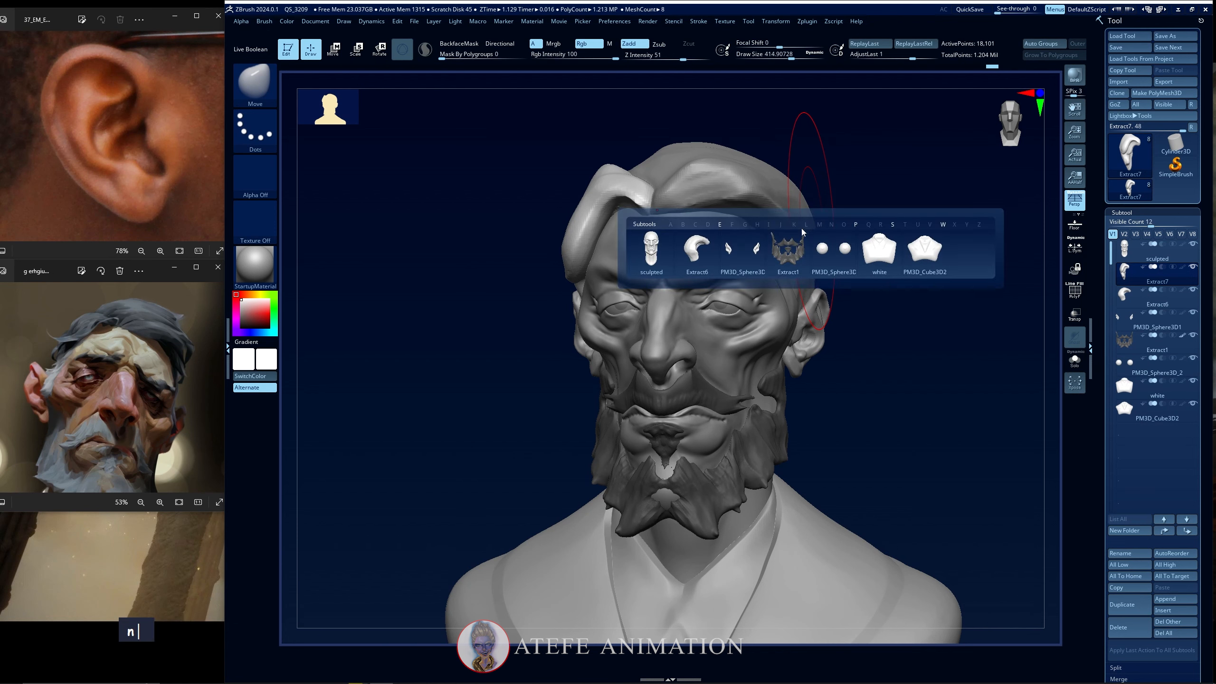
{"action": "left_click", "coordinate": [803, 232]}
{"action": "key", "text": "n"}
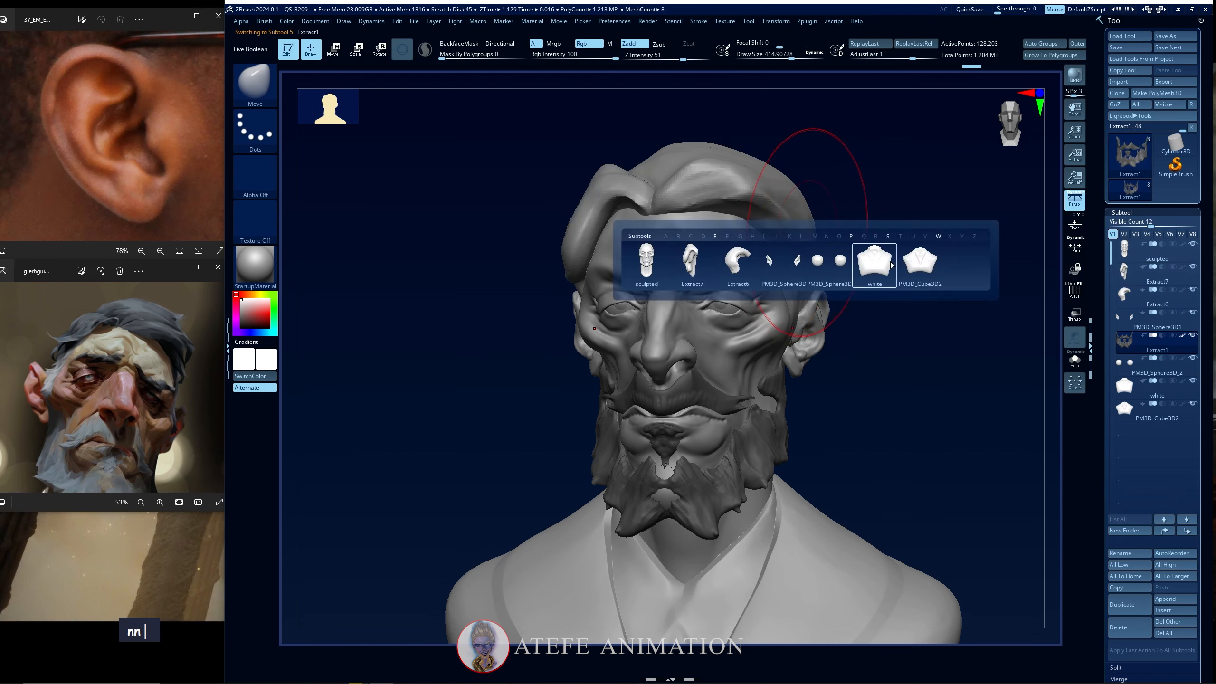
{"action": "left_click", "coordinate": [739, 270]}
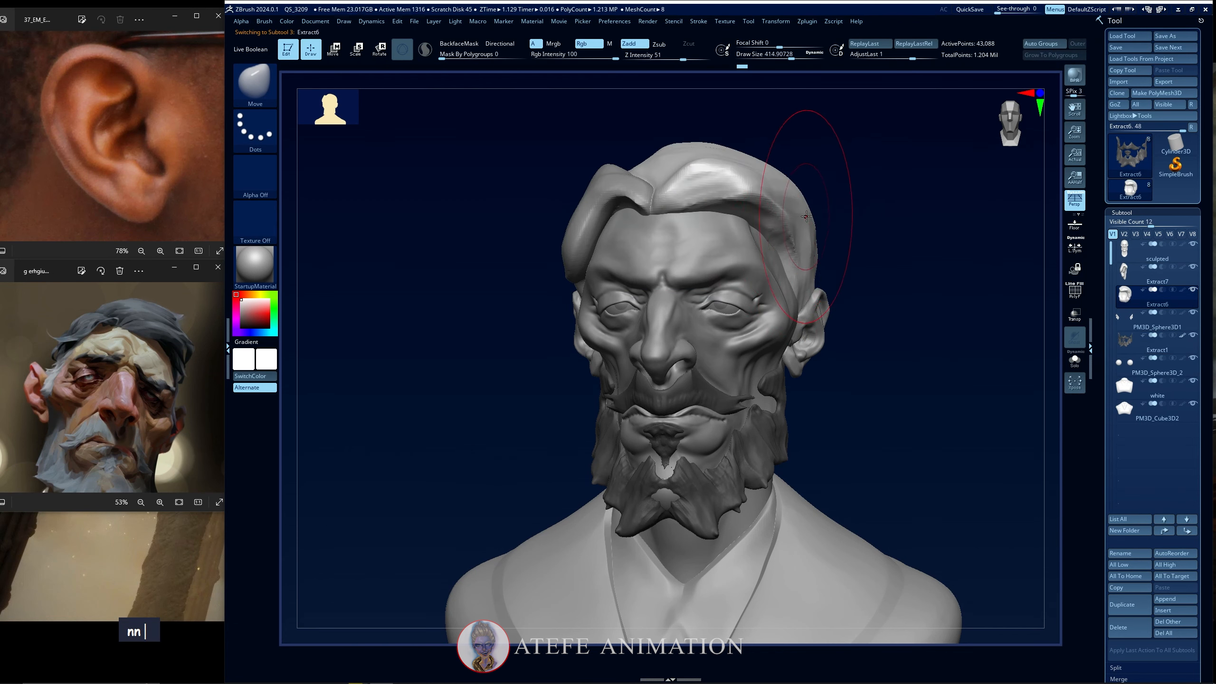
{"action": "right_click_drag", "start_coordinate": [793, 204], "coordinate": [825, 226]}
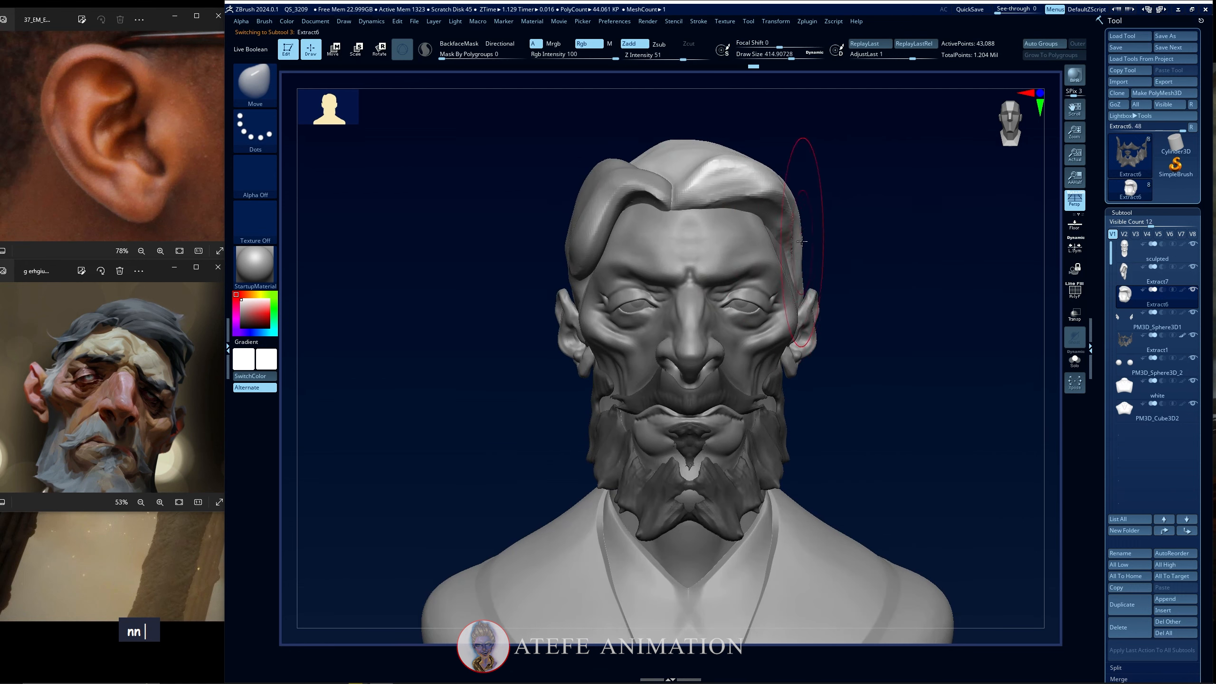
{"action": "left_click_drag", "start_coordinate": [863, 364], "coordinate": [861, 342], "text": "alt"}
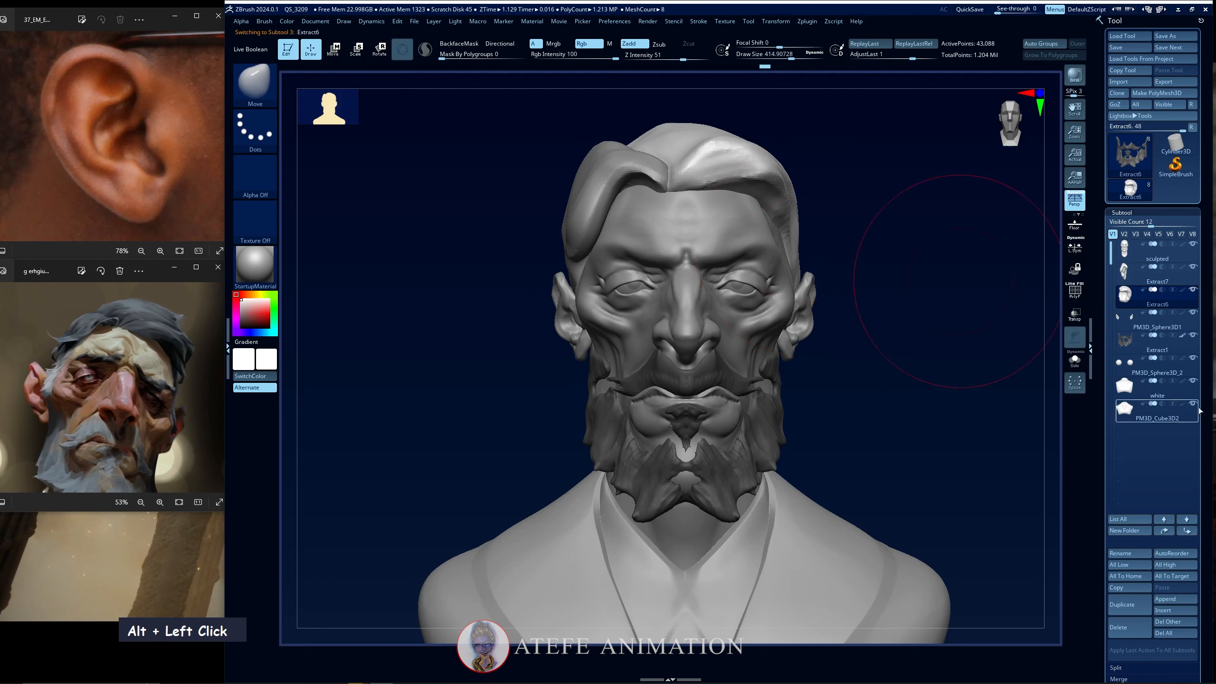
Apply ClayPolish to the Extract6 and Extract7 hair pieces and clear the resulting masks.
{"action": "scroll", "coordinate": [1197, 407], "scroll_direction": "down", "scroll_amount": 10}
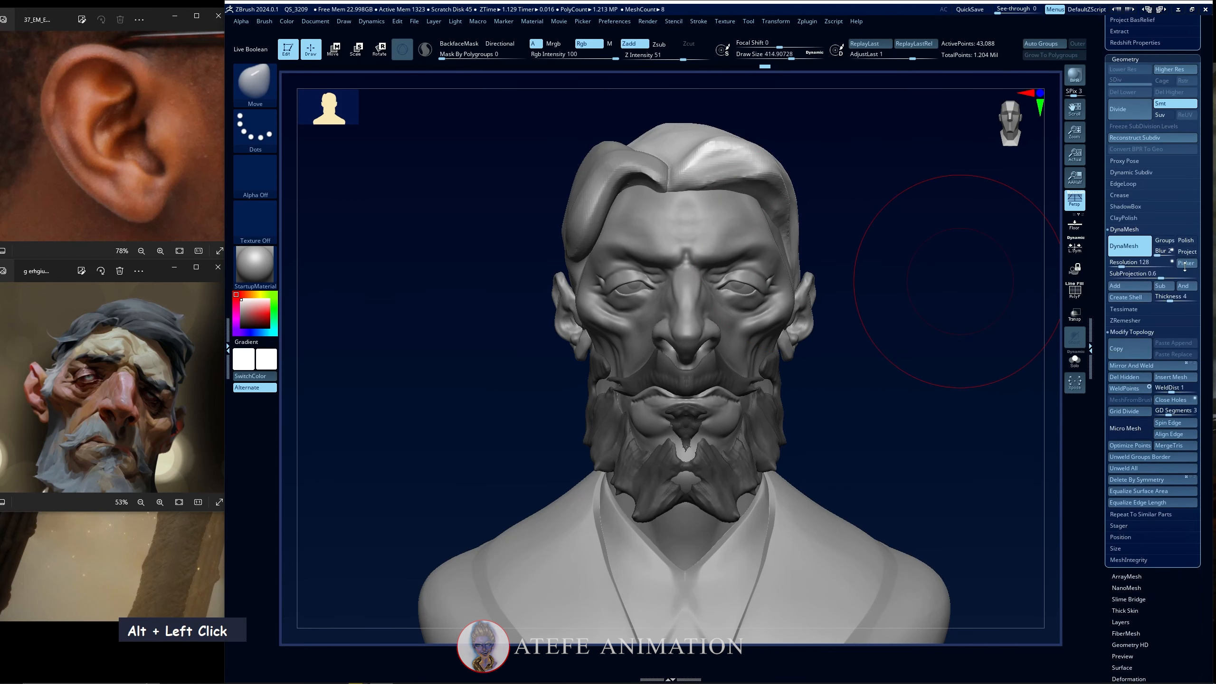
{"action": "left_click", "coordinate": [1123, 218]}
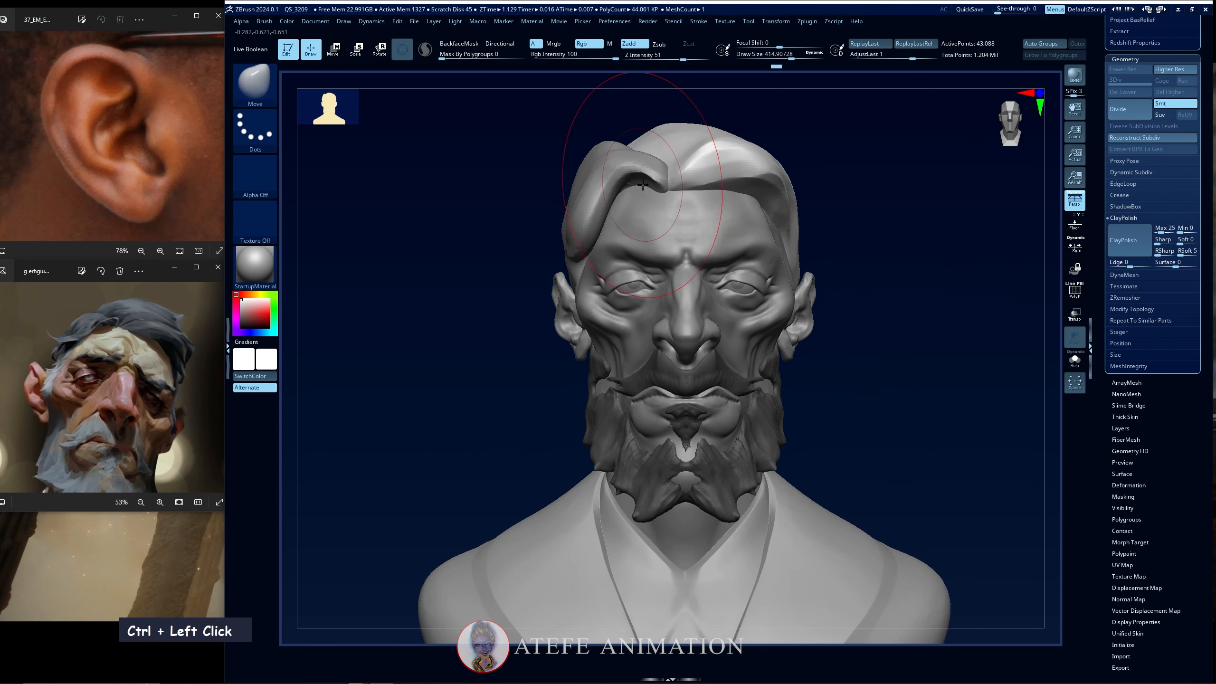
{"action": "key", "text": "n"}
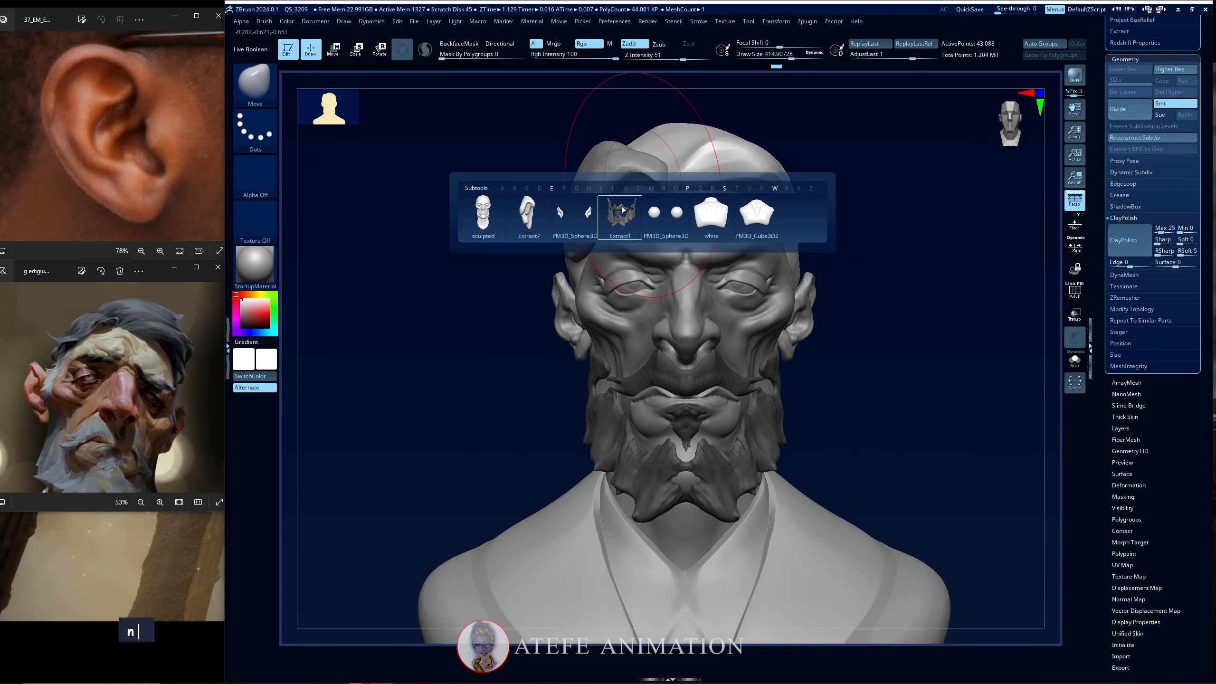
{"action": "left_click", "coordinate": [531, 232]}
{"action": "double_click", "coordinate": [1124, 241]}
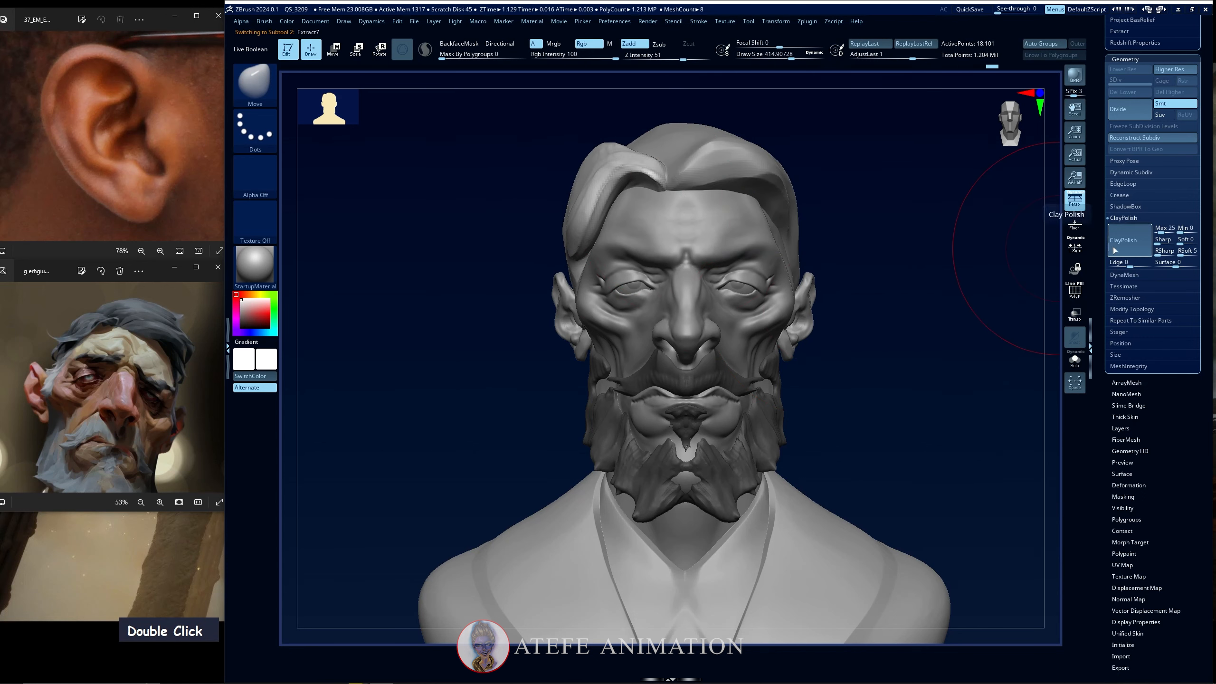
{"action": "left_click", "coordinate": [950, 434], "text": "ctrl"}
Compare the front view of the bust with the painted portrait, examining the hair, face and beard proportions.
{"action": "left_click_drag", "start_coordinate": [880, 440], "coordinate": [814, 289], "text": "alt"}
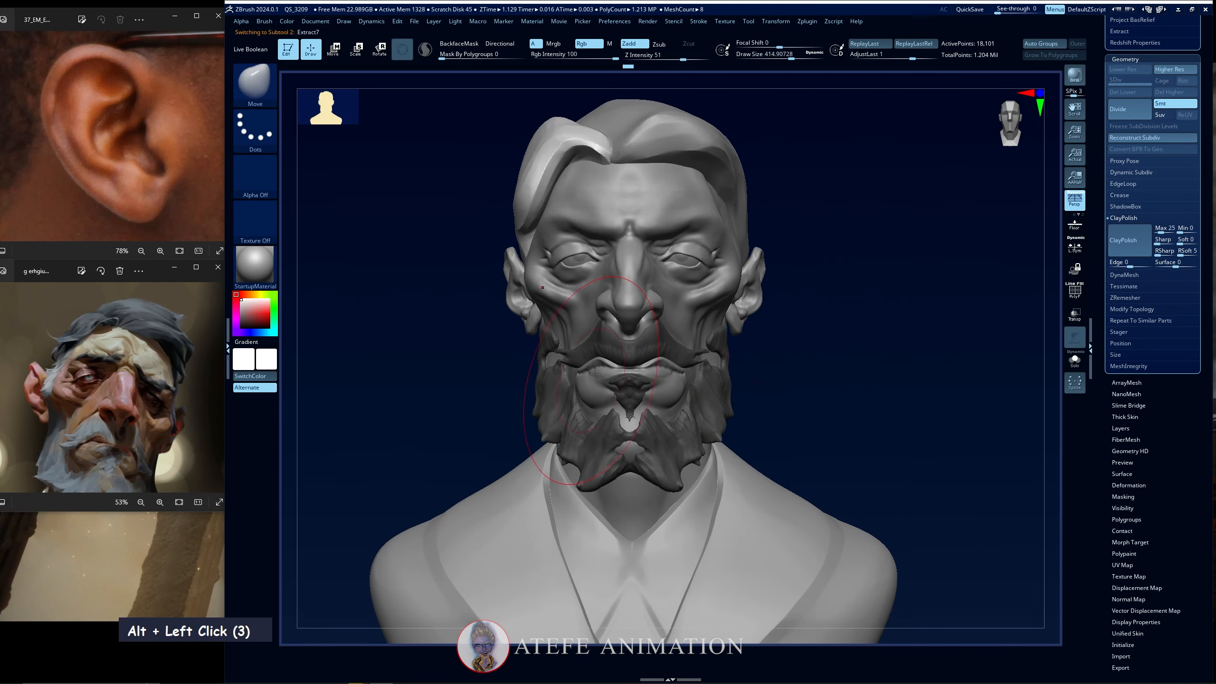
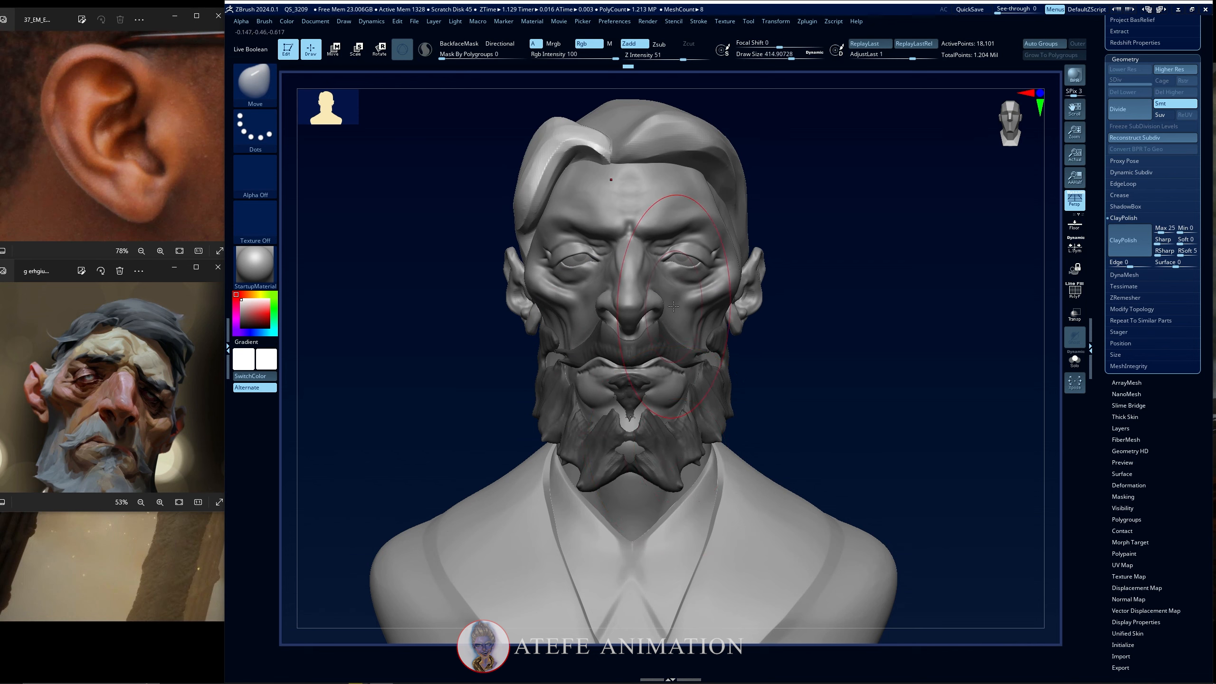
{"action": "left_click_drag", "start_coordinate": [814, 325], "coordinate": [841, 354], "text": "alt"}
{"action": "key", "text": "space"}
{"action": "left_click_drag", "start_coordinate": [843, 293], "coordinate": [841, 294]}
{"action": "left_click_drag", "start_coordinate": [836, 280], "coordinate": [857, 287], "text": "alt"}
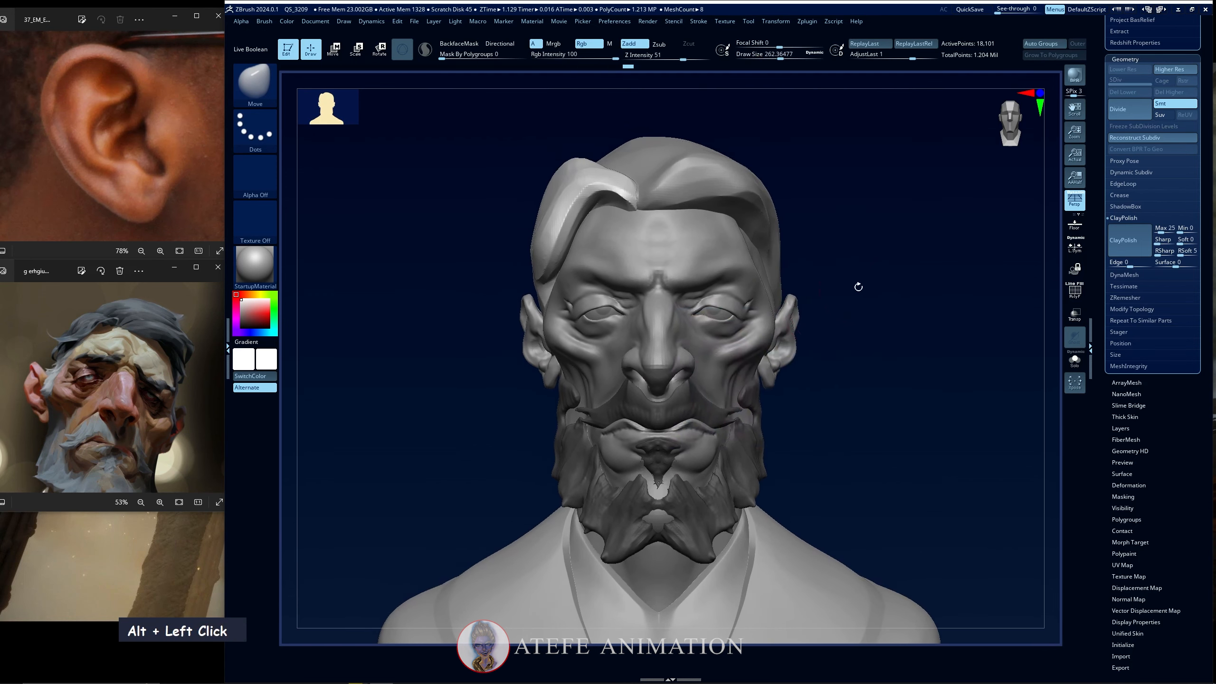
{"action": "mouse_move", "coordinate": [673, 294]}
{"action": "left_mouse_down"}
{"action": "mouse_move", "coordinate": [660, 249]}
{"action": "mouse_move", "coordinate": [623, 239]}
{"action": "mouse_move", "coordinate": [670, 230]}
{"action": "mouse_move", "coordinate": [679, 249]}
{"action": "left_mouse_up"}
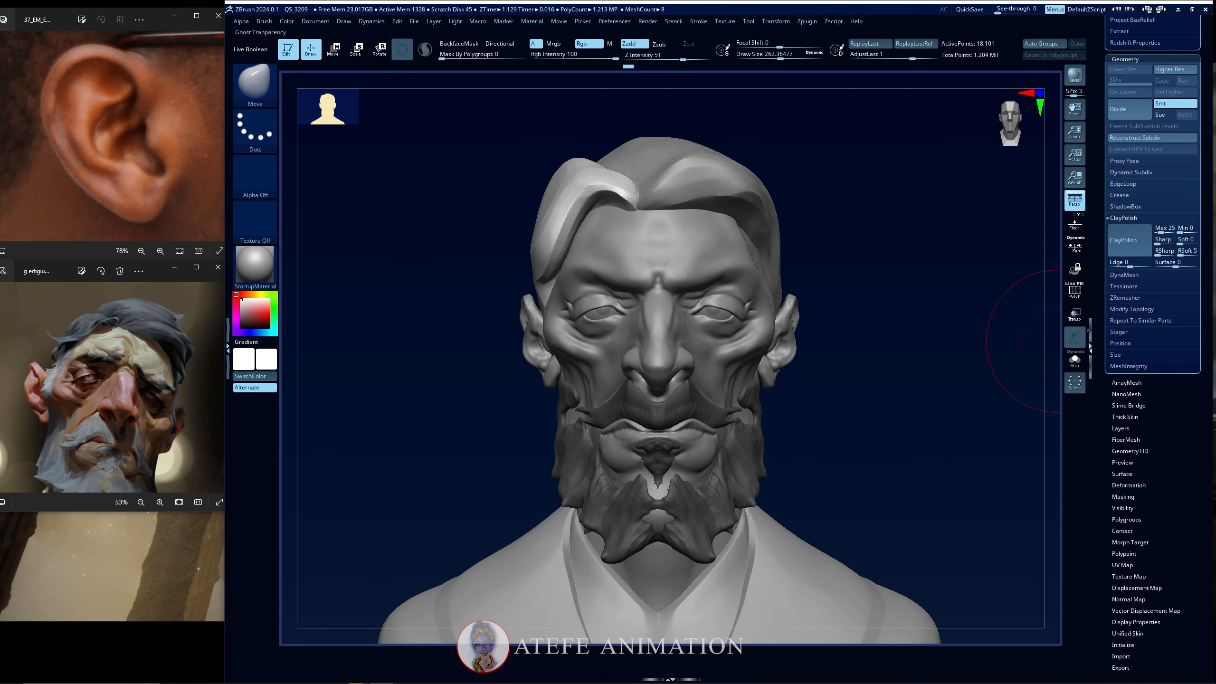
{"action": "scroll", "coordinate": [1206, 267], "scroll_direction": "up", "scroll_amount": 10}
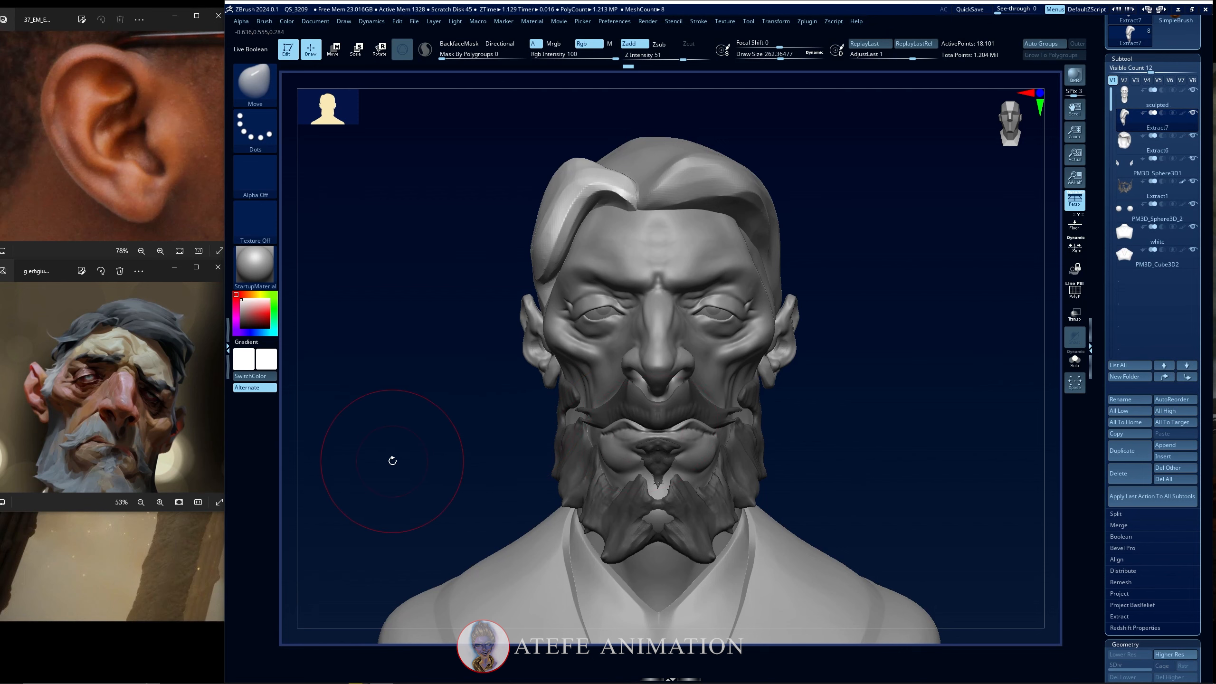
{"action": "left_click_drag", "start_coordinate": [813, 416], "coordinate": [809, 436], "text": "alt"}
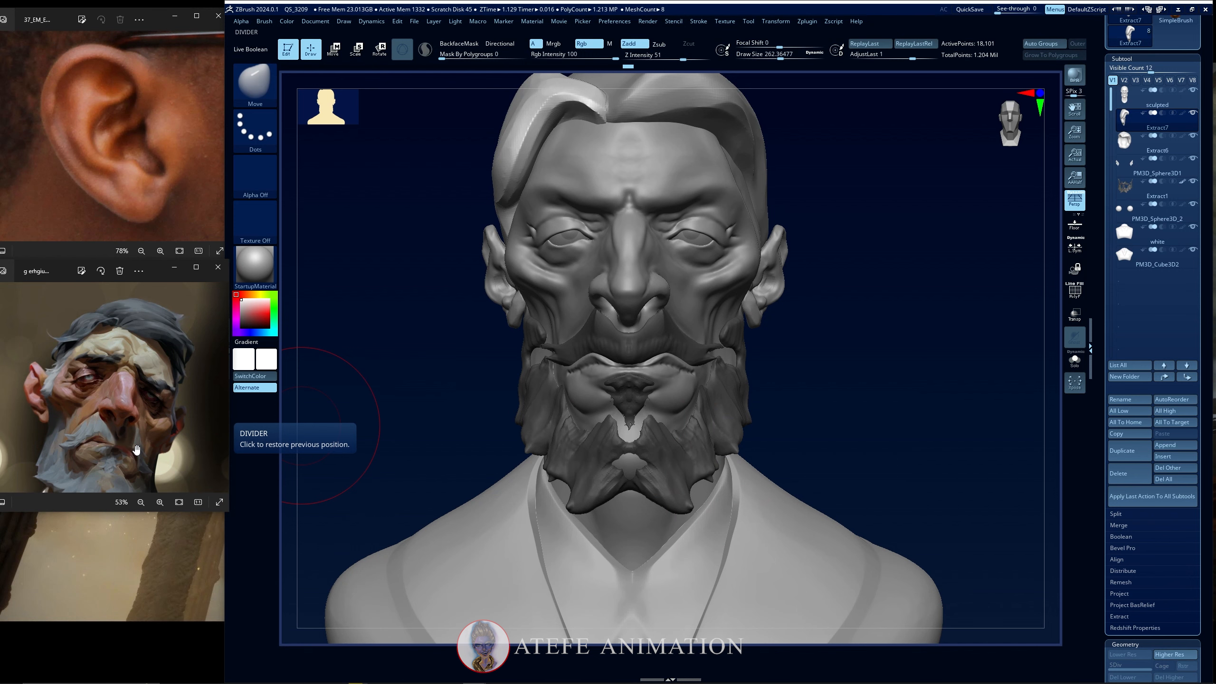
{"action": "scroll", "coordinate": [137, 411], "scroll_direction": "down", "scroll_amount": 3}
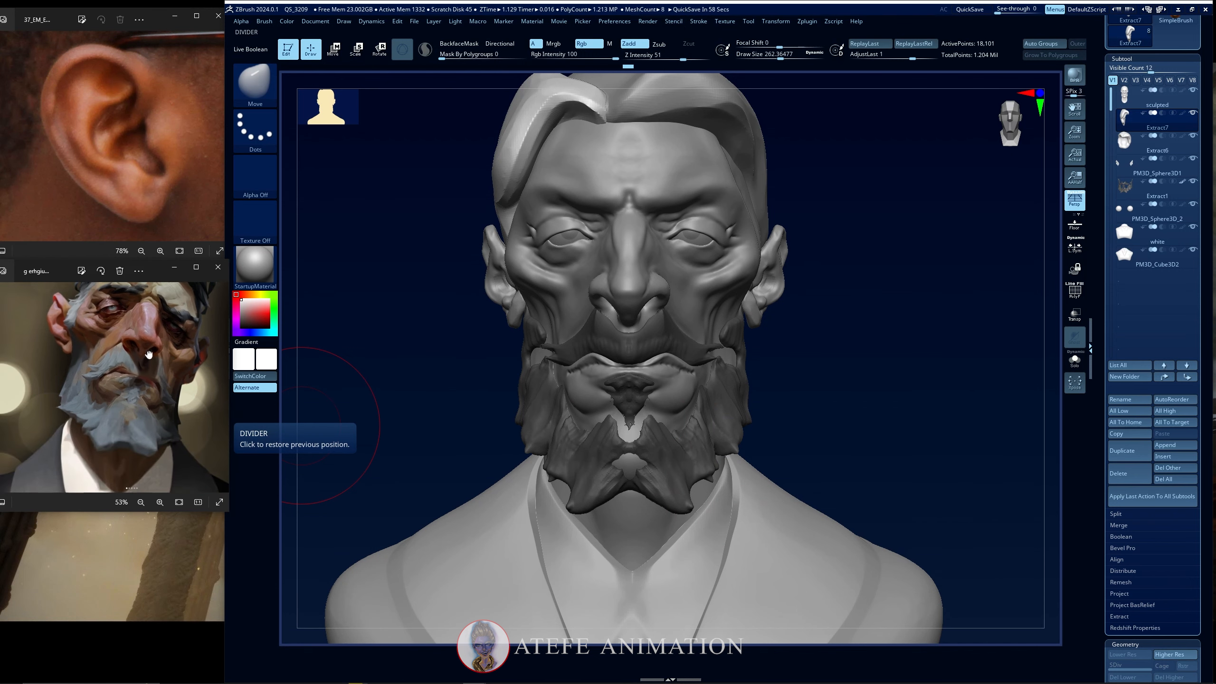
{"action": "double_click", "coordinate": [136, 367]}
{"action": "left_click_drag", "start_coordinate": [126, 393], "coordinate": [113, 443]}
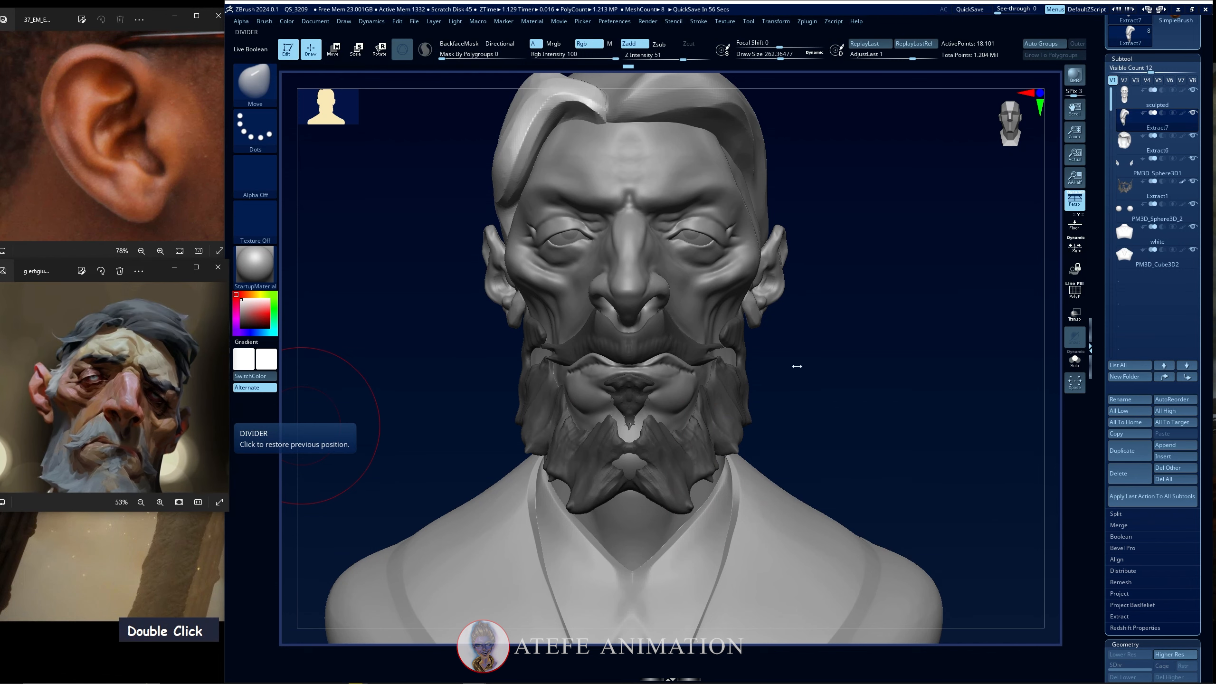
Select the PM3D_Sphere3D1 ears and reduce the brush draw size to about 49.
{"action": "left_click_drag", "start_coordinate": [816, 300], "coordinate": [831, 326], "text": "alt"}
{"action": "key", "text": "space"}
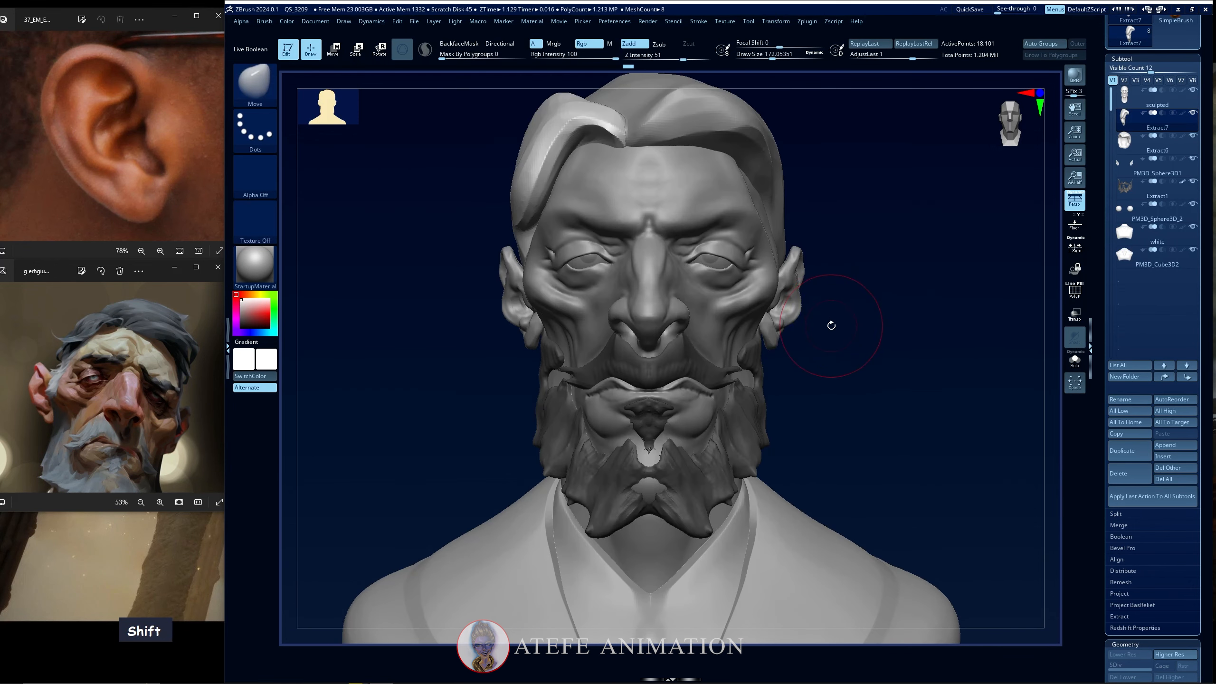
{"action": "key", "text": "n"}
{"action": "left_click", "coordinate": [764, 356]}
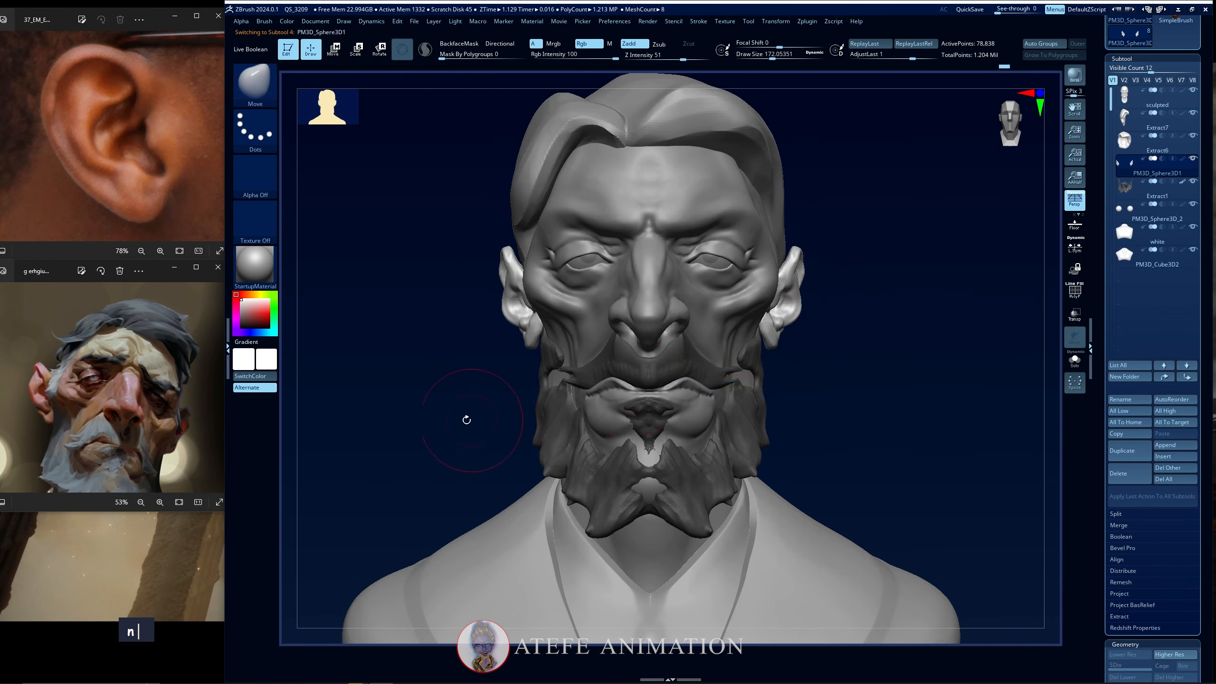
{"action": "mouse_move", "coordinate": [466, 420]}
{"action": "left_mouse_down", "text": "alt"}
{"action": "mouse_move", "coordinate": [475, 412]}
{"action": "mouse_move", "coordinate": [460, 407]}
{"action": "left_mouse_up", "text": "alt"}
{"action": "key", "text": "space"}
{"action": "mouse_move", "coordinate": [517, 330]}
{"action": "left_mouse_down"}
{"action": "mouse_move", "coordinate": [464, 345]}
{"action": "mouse_move", "coordinate": [442, 388]}
{"action": "left_mouse_up"}
{"action": "key", "text": "space"}
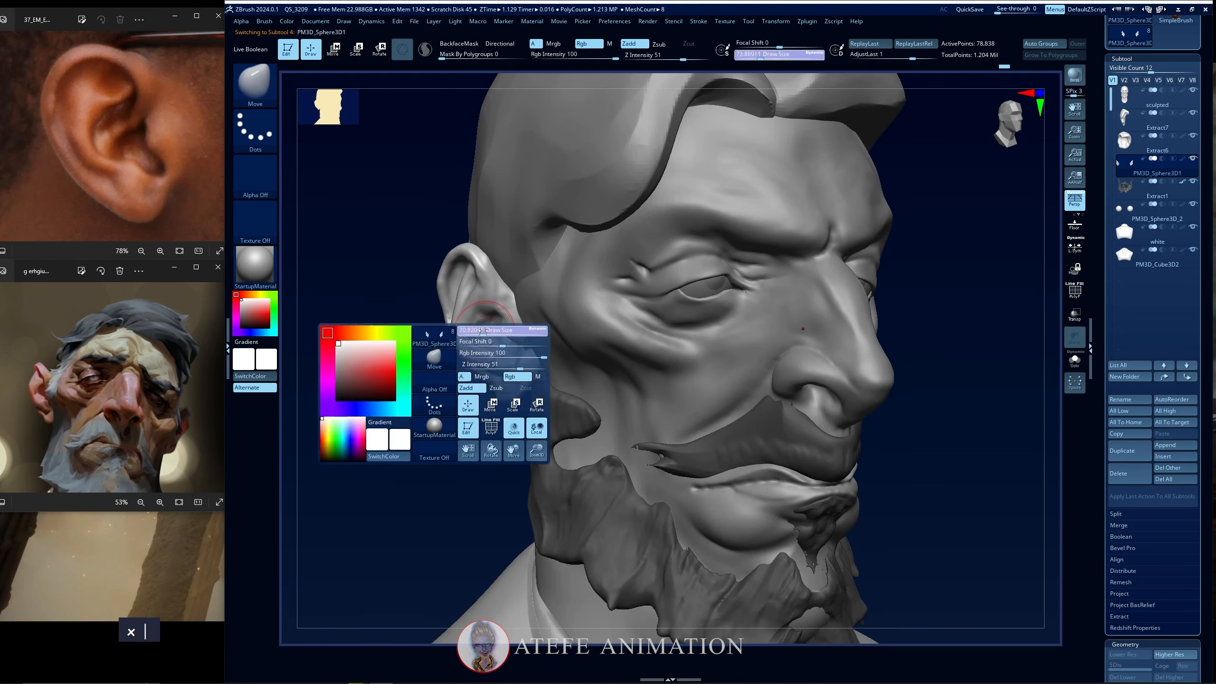
{"action": "key", "text": "shift"}
{"action": "left_click_drag", "start_coordinate": [905, 412], "coordinate": [912, 421], "text": "shift"}
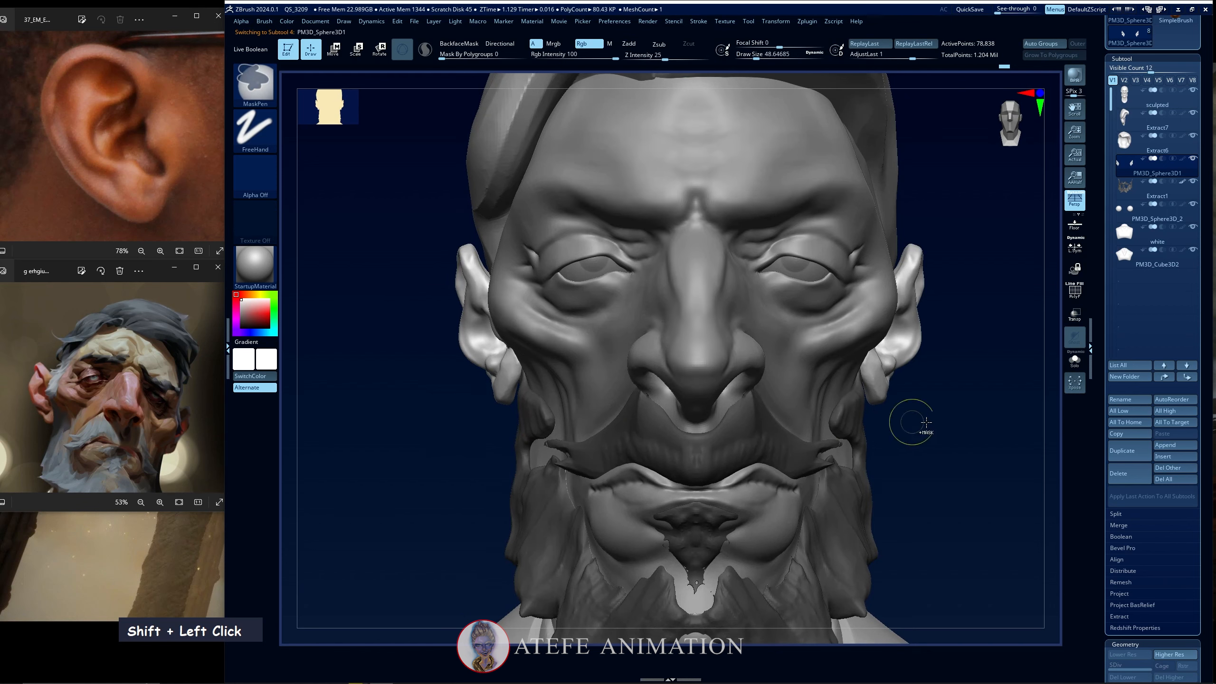
Try to smooth the ears with the Smooth brush at a draw size of about 49.
{"action": "left_click", "coordinate": [918, 485], "text": "ctrl"}
{"action": "key", "text": "ctrl+z"}
{"action": "key", "text": "ctrl+z"}
{"action": "left_click", "coordinate": [909, 402], "text": "shift"}
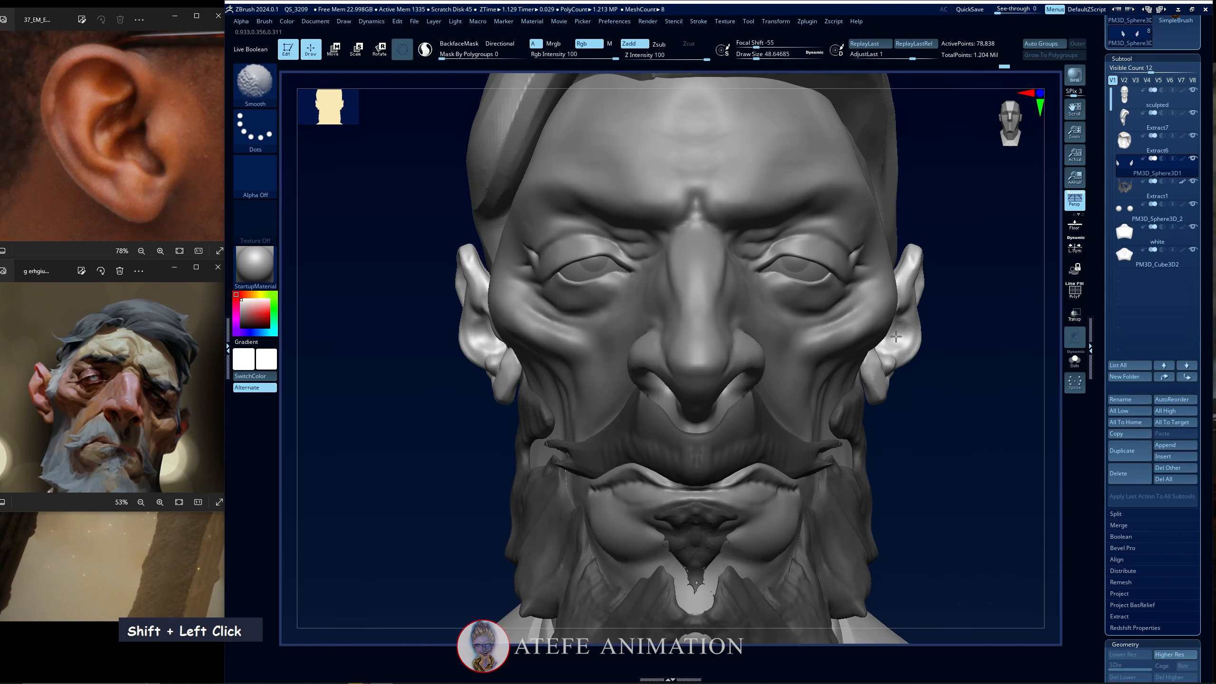
{"action": "key", "text": "ctrl+z"}
Insert a sphere as a new subtool below the PM3D_Sphere3D1 ears and isolate it in Solo mode.
{"action": "key", "text": "space"}
{"action": "key", "text": "shift"}
{"action": "left_click", "coordinate": [917, 415], "text": "alt"}
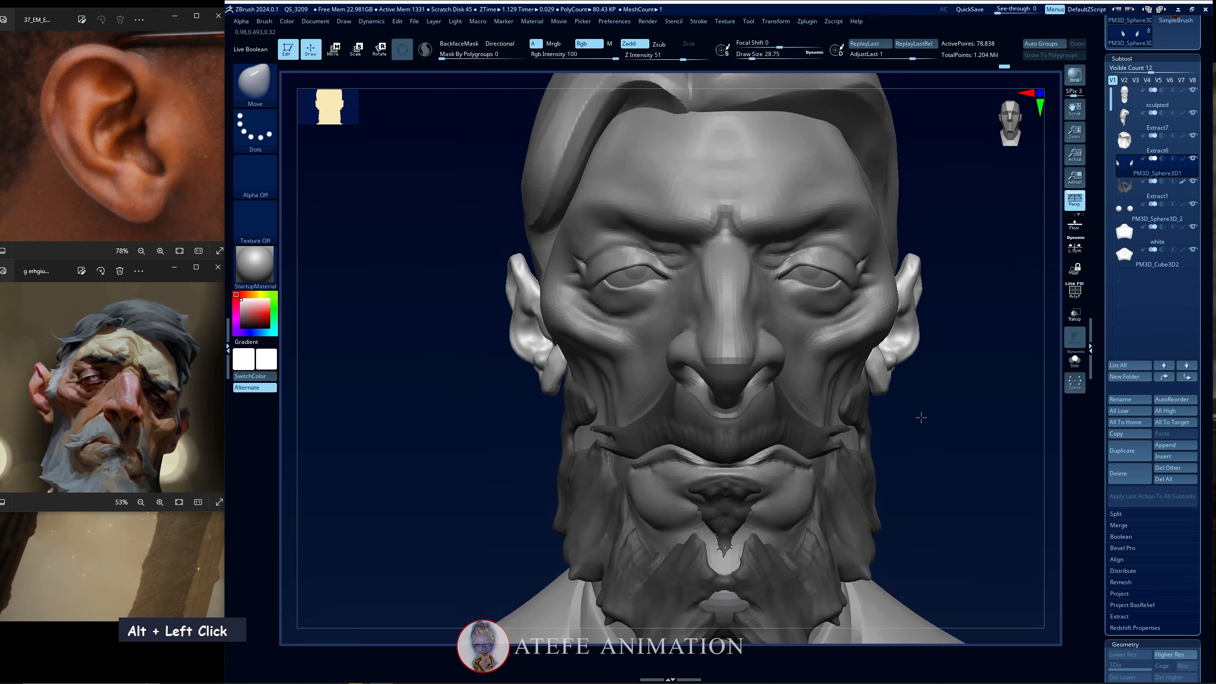
{"action": "left_click", "coordinate": [850, 405], "text": "alt"}
{"action": "left_click_drag", "start_coordinate": [849, 406], "coordinate": [747, 327]}
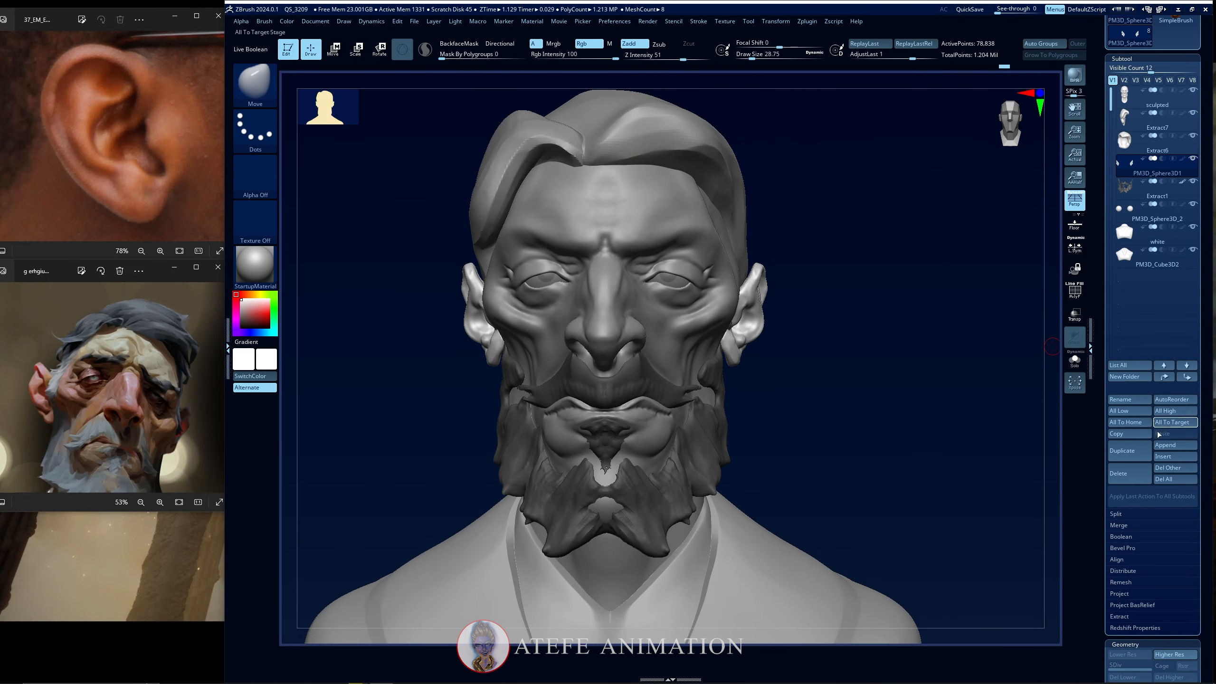
{"action": "left_click", "coordinate": [1163, 457]}
{"action": "left_click", "coordinate": [846, 479]}
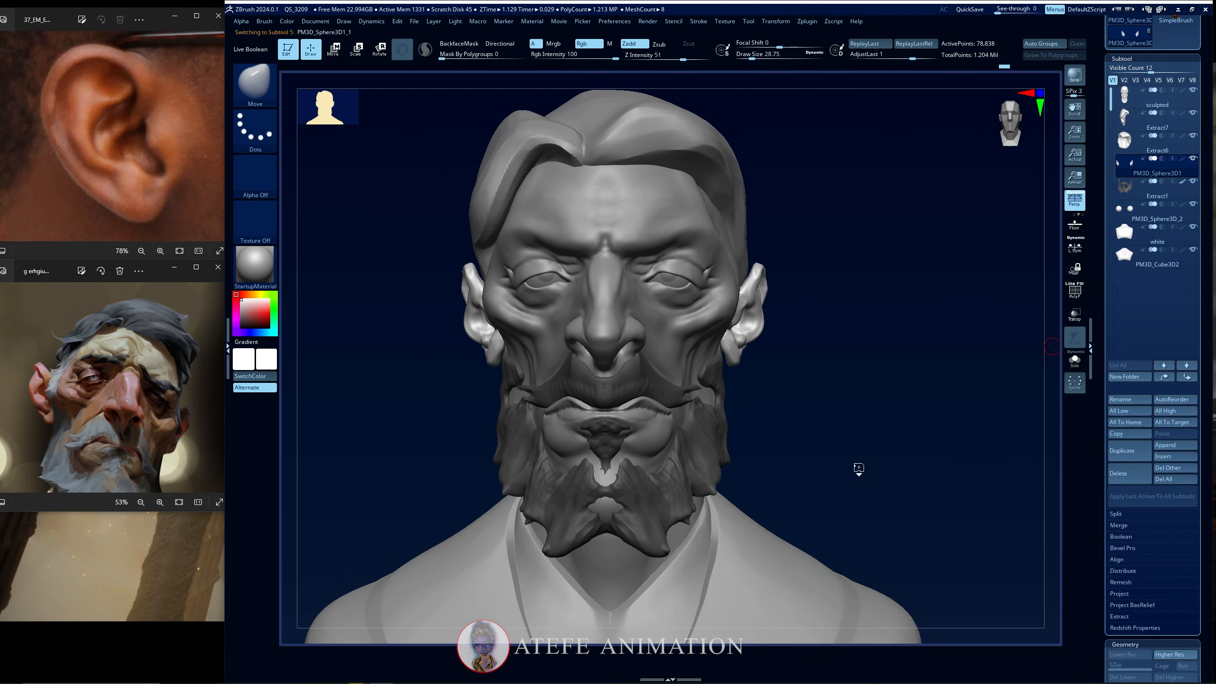
{"action": "key", "text": "slash"}
Apply the Bend Curve deformer to the isolated sphere.
{"action": "key", "text": "w"}
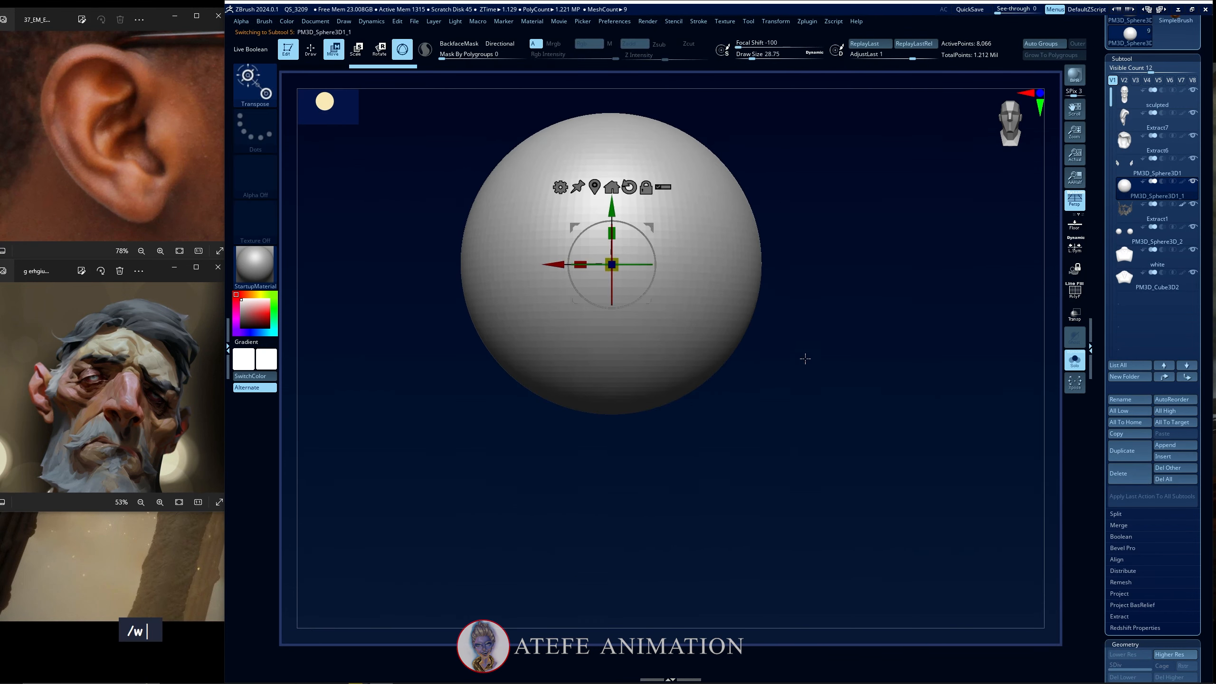
{"action": "key", "text": "q"}
{"action": "key", "text": "space"}
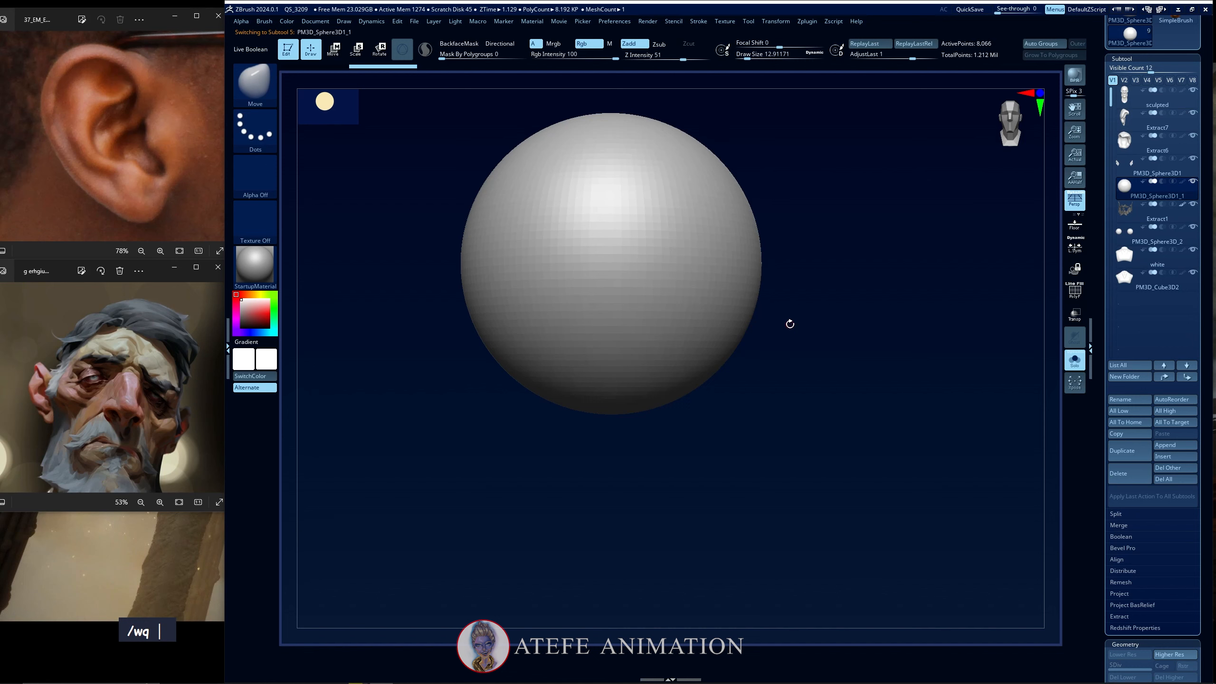
{"action": "key", "text": "f"}
{"action": "key", "text": "f"}
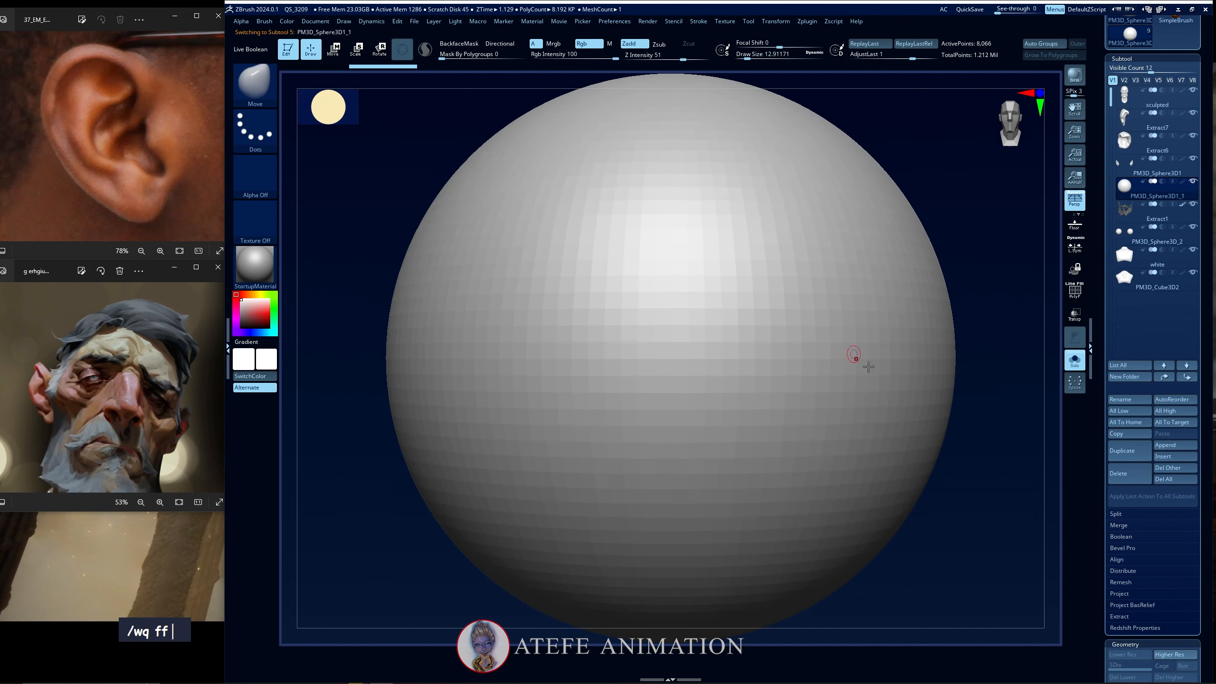
{"action": "left_click_drag", "start_coordinate": [957, 481], "coordinate": [930, 424], "text": "alt"}
{"action": "key", "text": "w"}
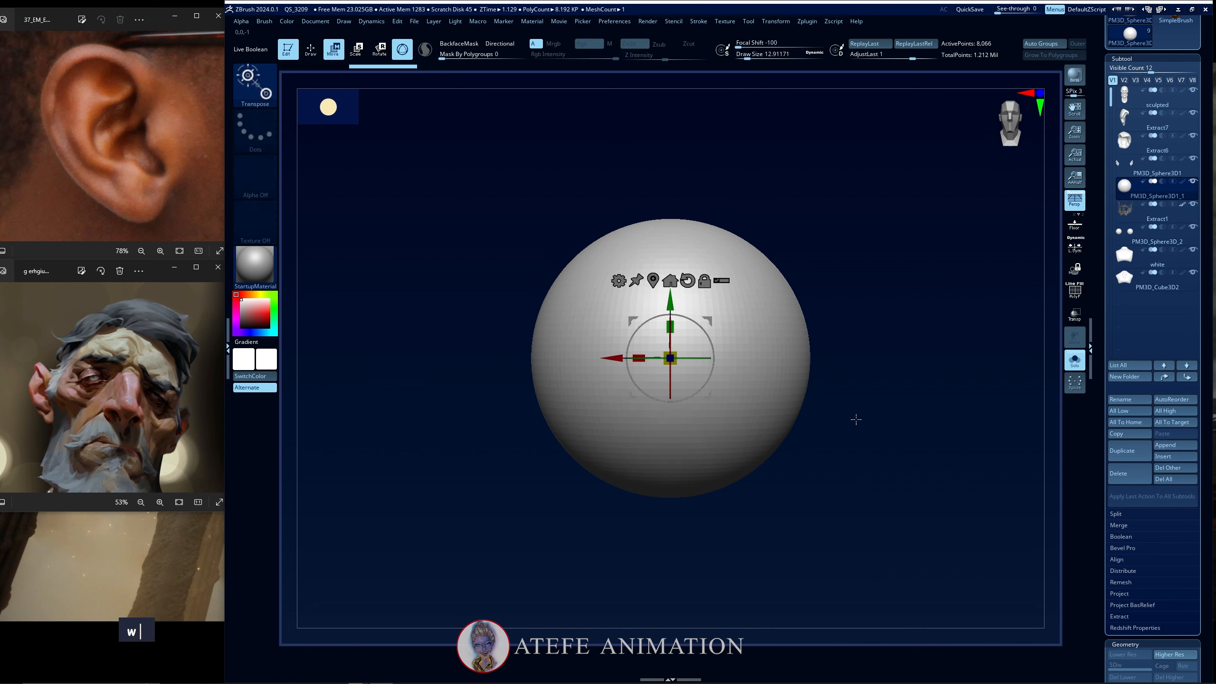
{"action": "left_click", "coordinate": [618, 282]}
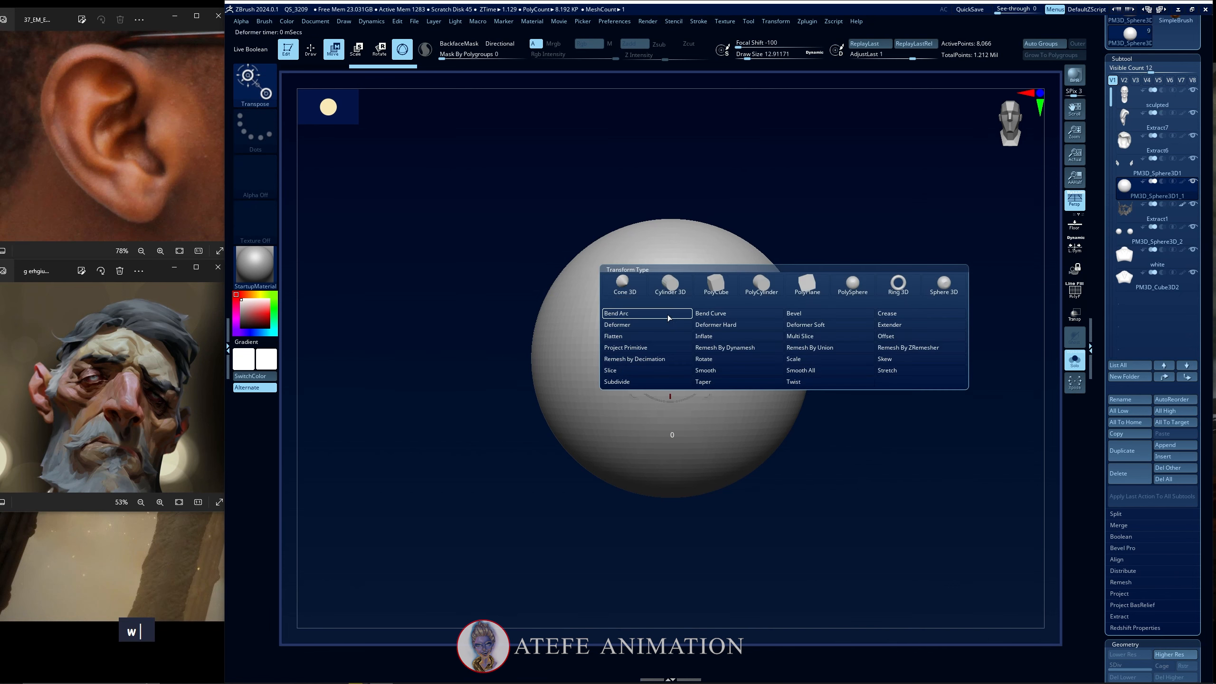
{"action": "left_click", "coordinate": [726, 315]}
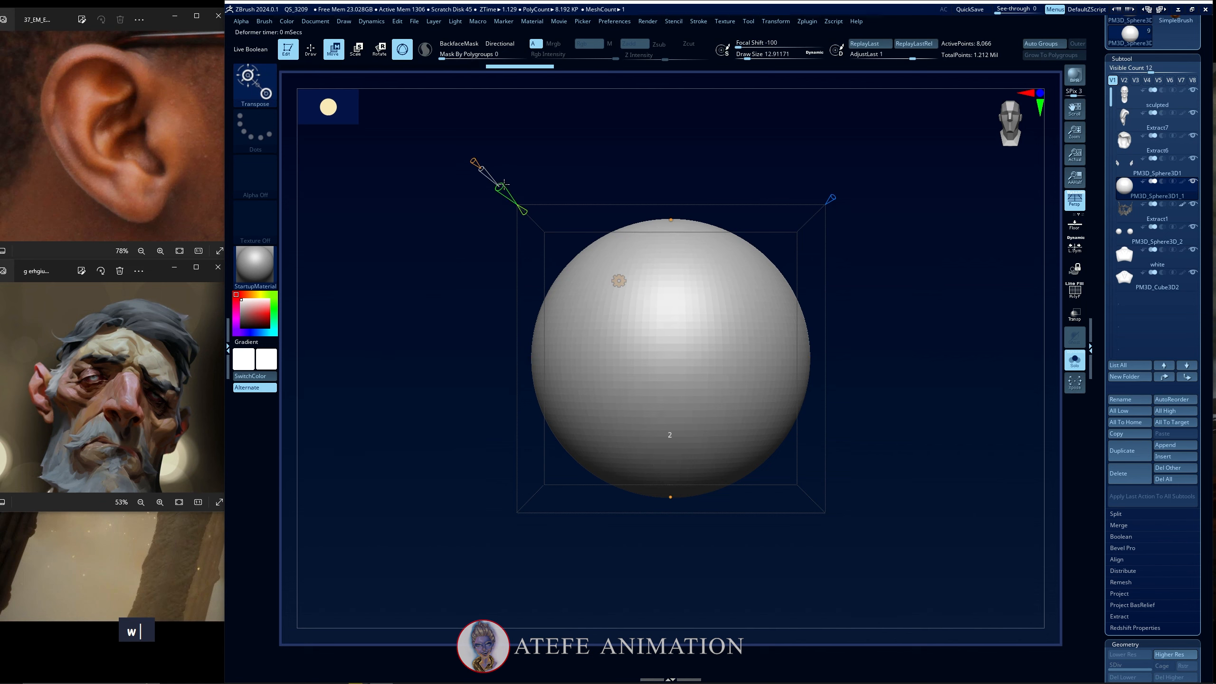
{"action": "right_click_drag", "start_coordinate": [614, 291], "coordinate": [724, 293]}
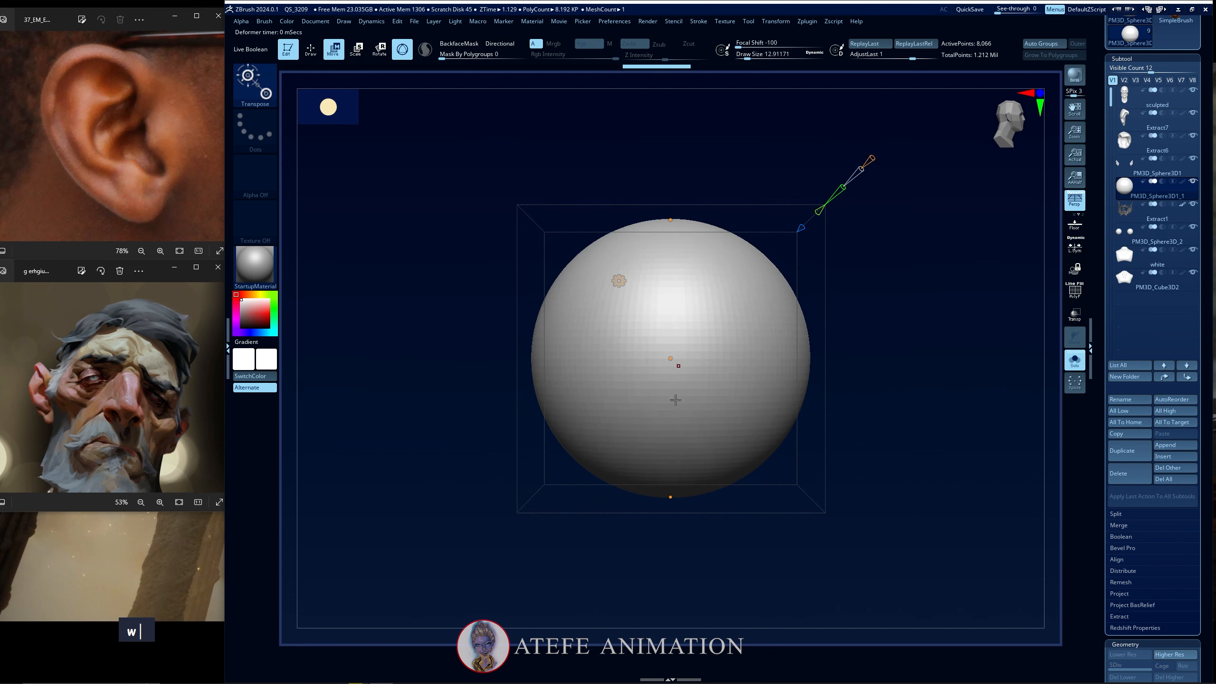
Taper the sphere into a slim vertical strand by squeezing it at the lower, middle and upper Bend Curve points.
{"action": "mouse_move", "coordinate": [670, 498]}
{"action": "left_mouse_down"}
{"action": "mouse_move", "coordinate": [707, 538]}
{"action": "mouse_move", "coordinate": [665, 503]}
{"action": "left_mouse_up"}
{"action": "key", "text": "ctrl+z"}
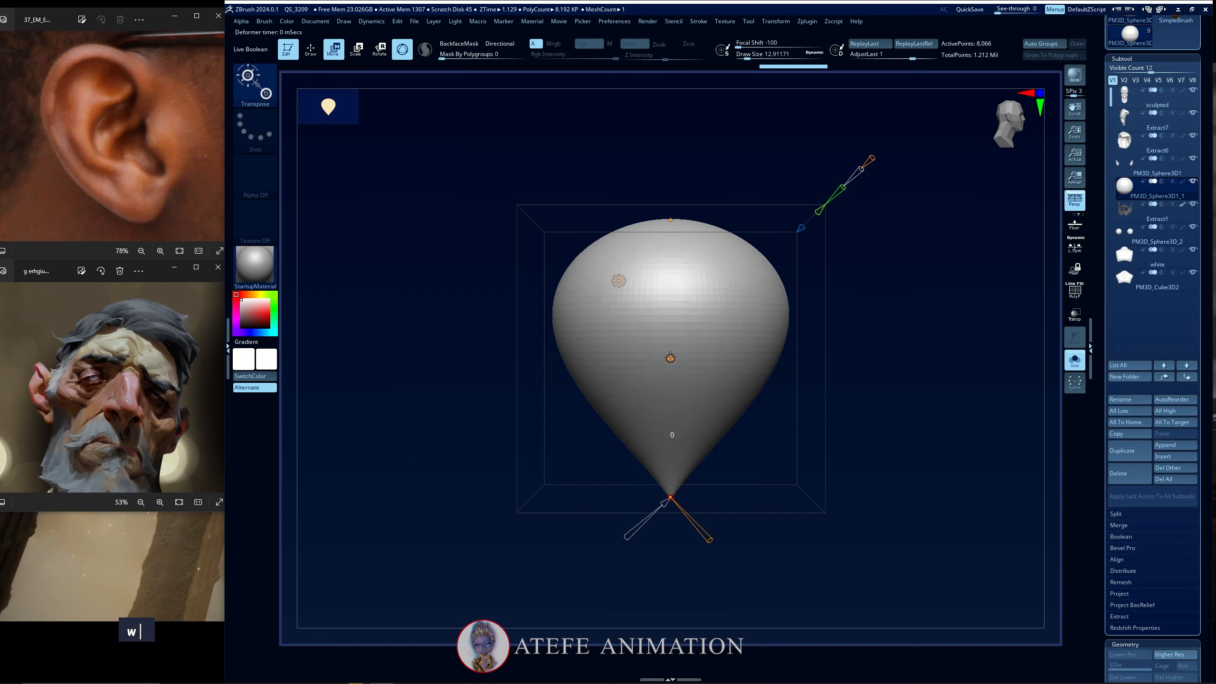
{"action": "left_click", "coordinate": [670, 357]}
{"action": "left_click_drag", "start_coordinate": [654, 376], "coordinate": [664, 365]}
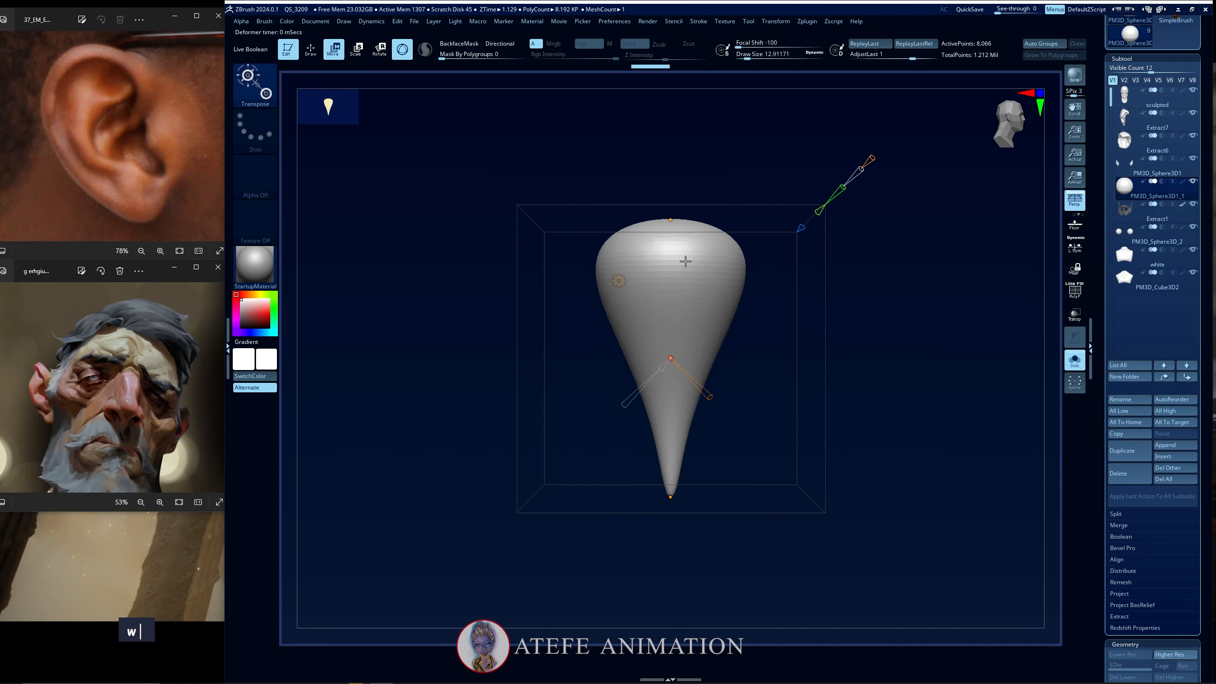
{"action": "left_click", "coordinate": [670, 220]}
{"action": "left_click_drag", "start_coordinate": [652, 238], "coordinate": [666, 227]}
{"action": "left_click_drag", "start_coordinate": [887, 331], "coordinate": [816, 328]}
{"action": "left_click_drag", "start_coordinate": [686, 232], "coordinate": [687, 236]}
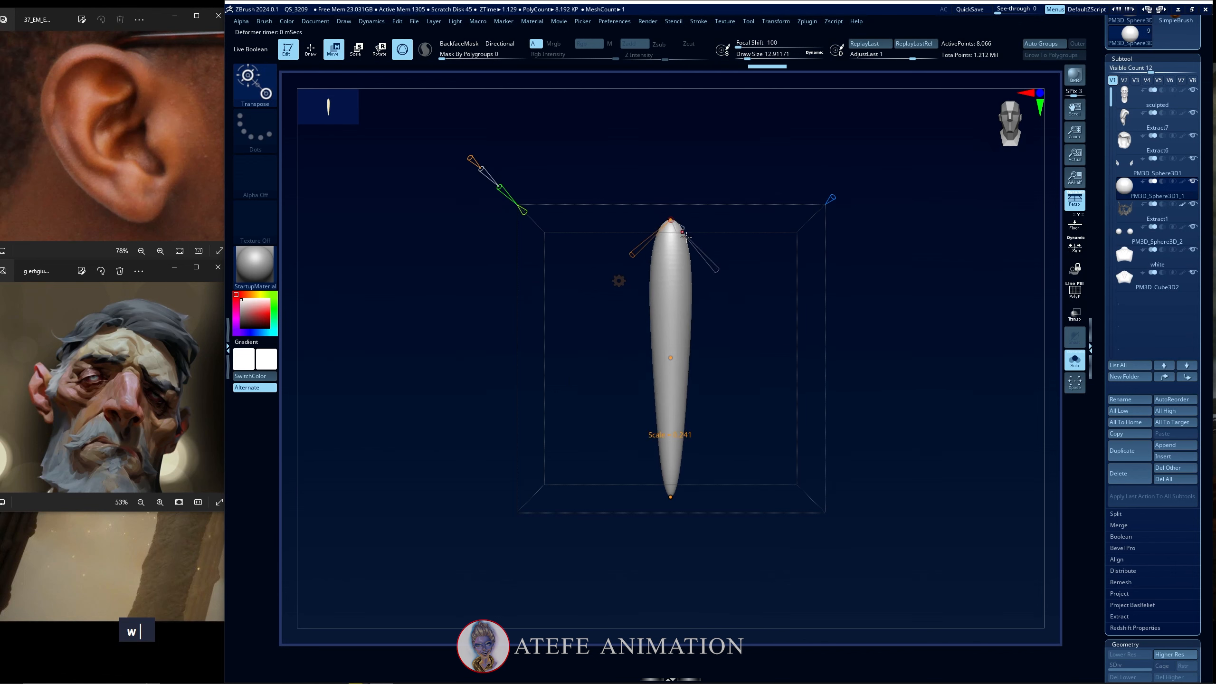
Widen the strand slightly around its middle curve point in the front view.
{"action": "left_click", "coordinate": [671, 359]}
{"action": "left_click_drag", "start_coordinate": [682, 369], "coordinate": [787, 487]}
{"action": "left_click_drag", "start_coordinate": [888, 423], "coordinate": [852, 421], "text": "shift"}
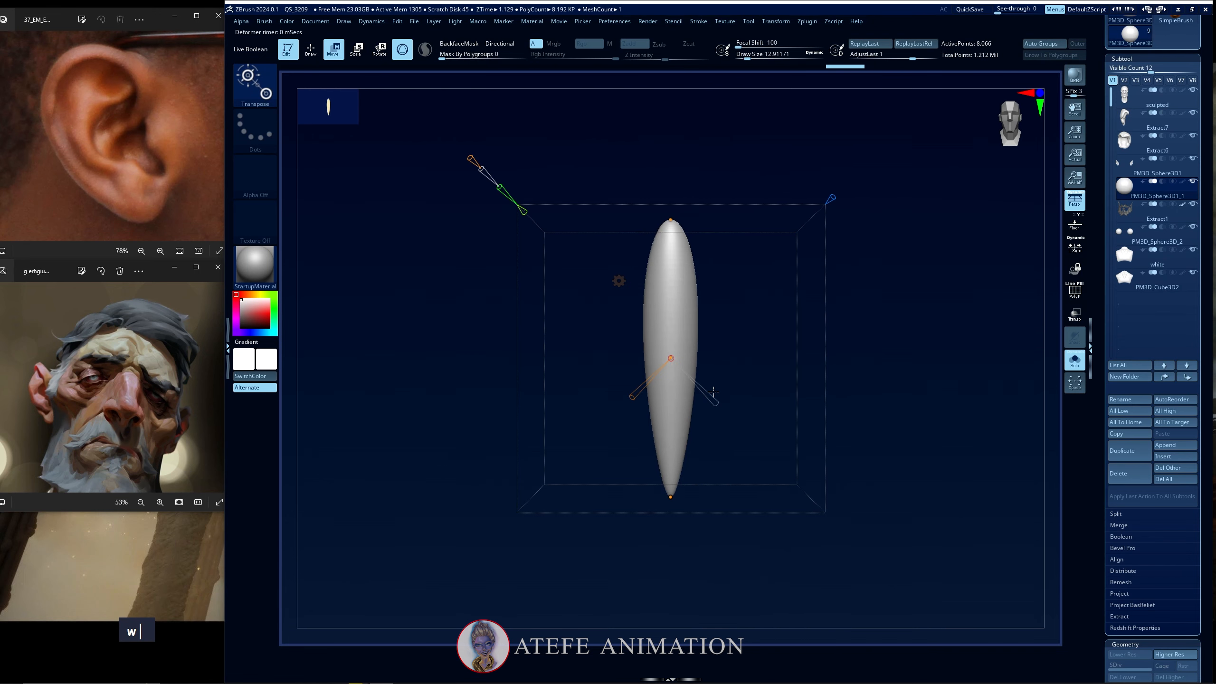
Flatten the strand's thickness in the side view by squeezing its middle, lower and upper curve points.
{"action": "left_click_drag", "start_coordinate": [711, 390], "coordinate": [702, 389]}
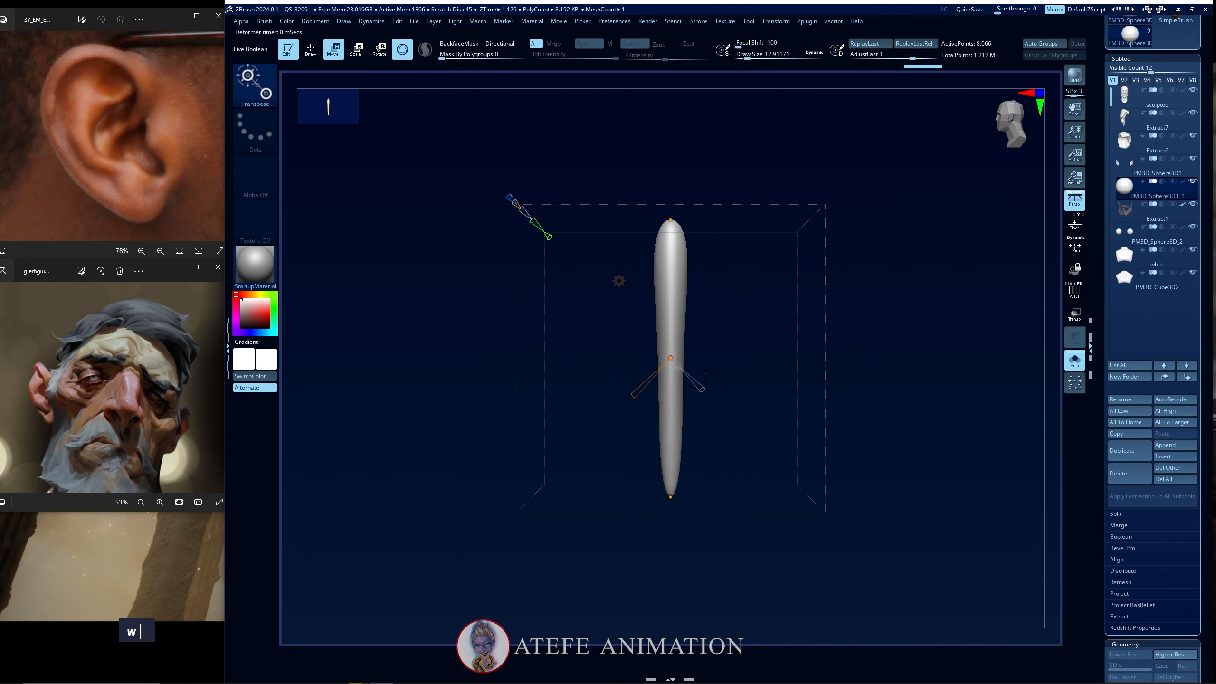
{"action": "left_click", "coordinate": [671, 496]}
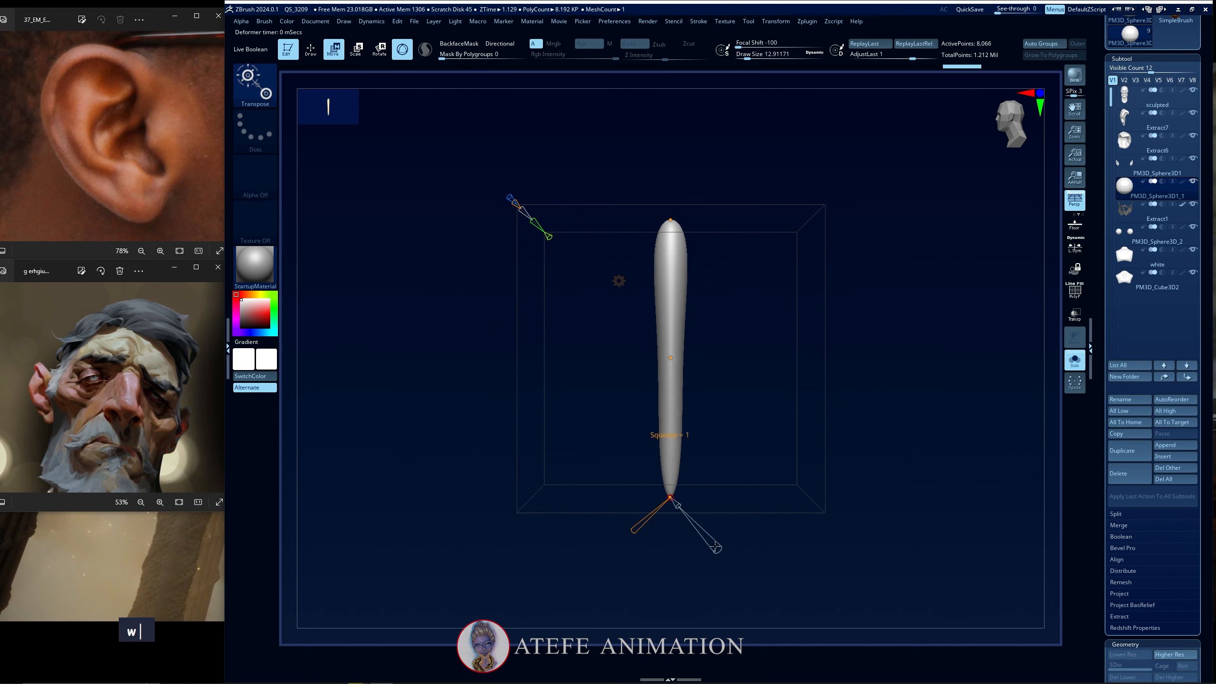
{"action": "left_click_drag", "start_coordinate": [707, 534], "coordinate": [702, 533]}
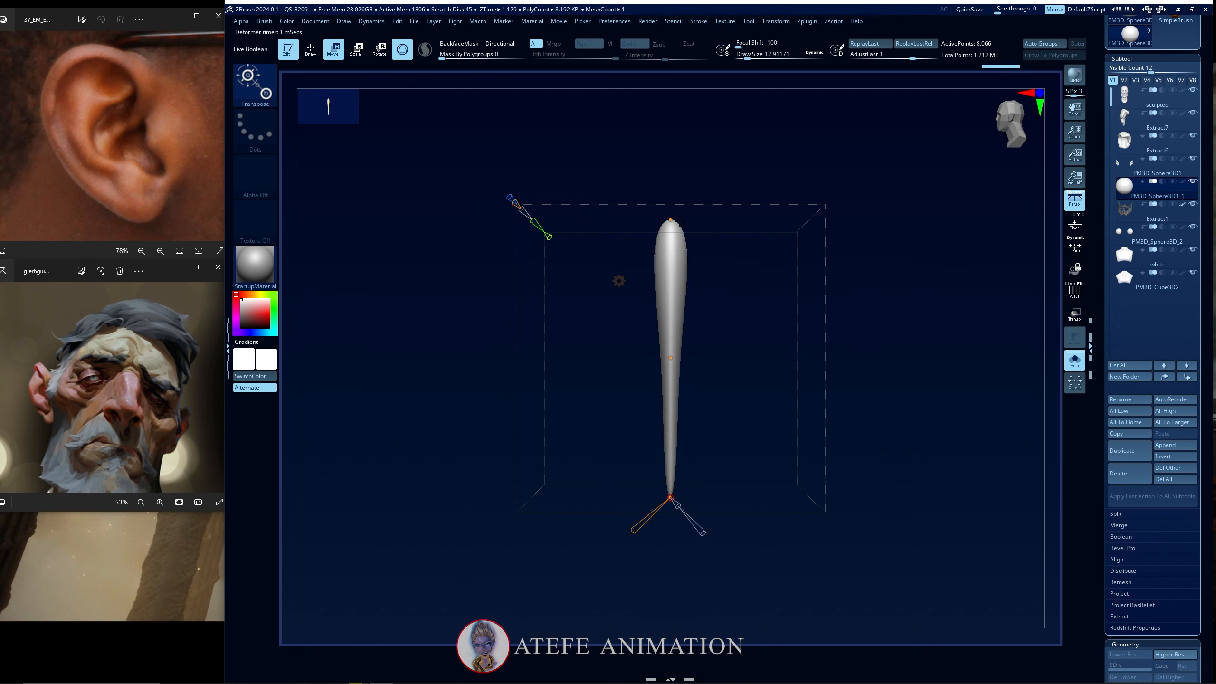
{"action": "left_click", "coordinate": [680, 221]}
{"action": "left_click_drag", "start_coordinate": [719, 259], "coordinate": [705, 243]}
Even out the strand's side thickness at the middle, upper and lower curve points, and accept the Bend Curve deformation.
{"action": "left_click", "coordinate": [671, 358]}
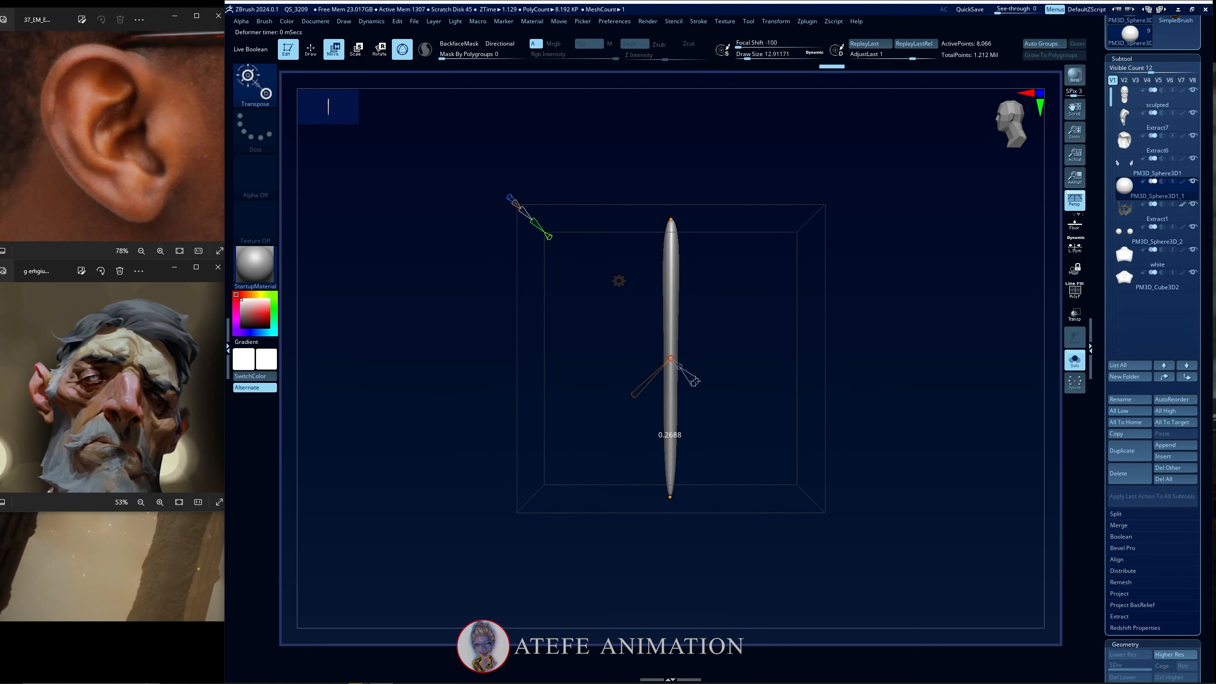
{"action": "left_click_drag", "start_coordinate": [695, 382], "coordinate": [699, 384]}
{"action": "left_click", "coordinate": [673, 221]}
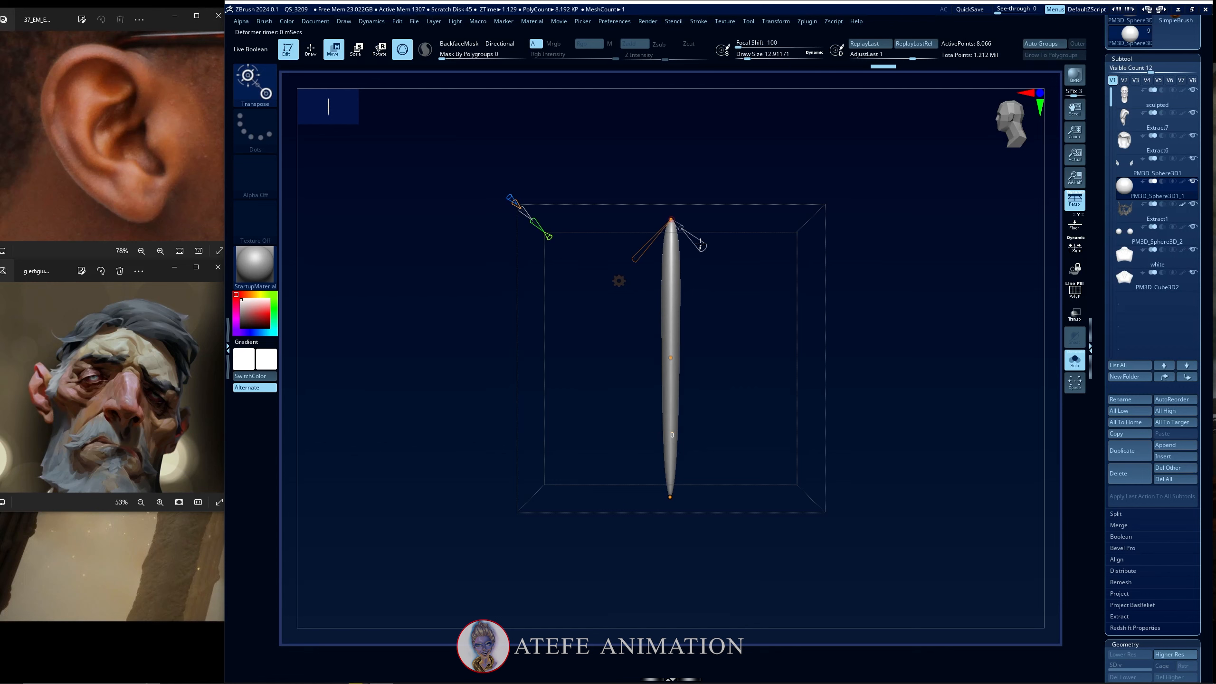
{"action": "left_click_drag", "start_coordinate": [702, 244], "coordinate": [698, 241]}
{"action": "left_click", "coordinate": [673, 498]}
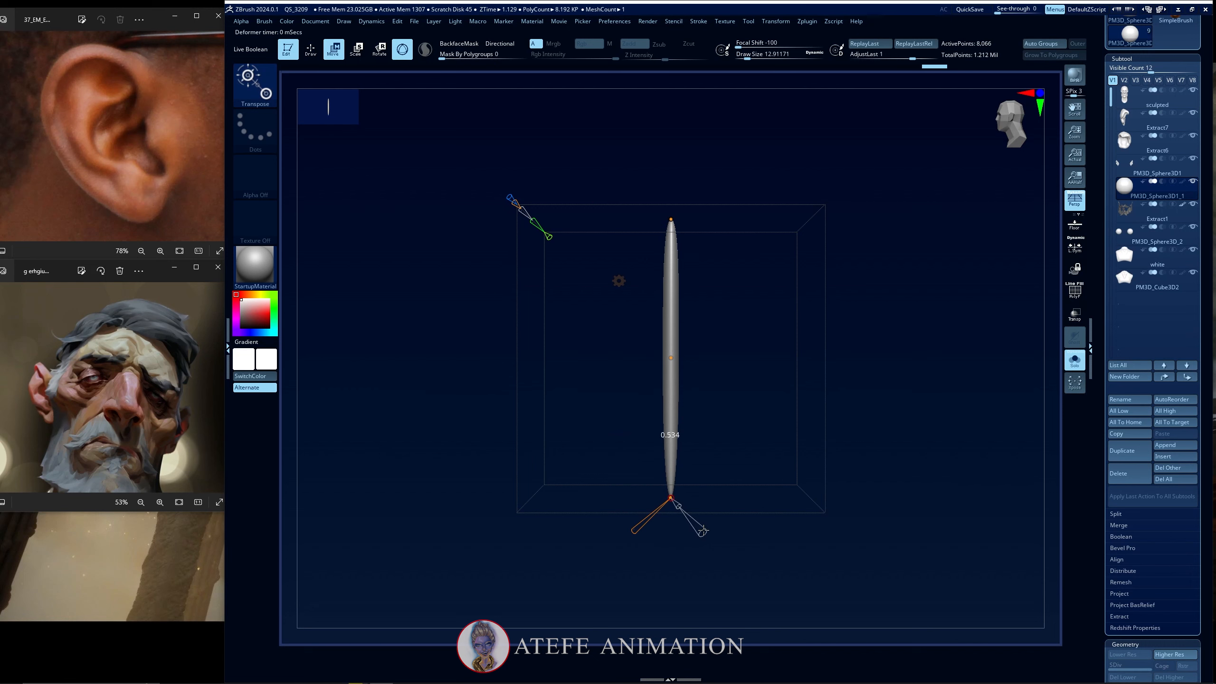
{"action": "left_click_drag", "start_coordinate": [700, 528], "coordinate": [685, 366]}
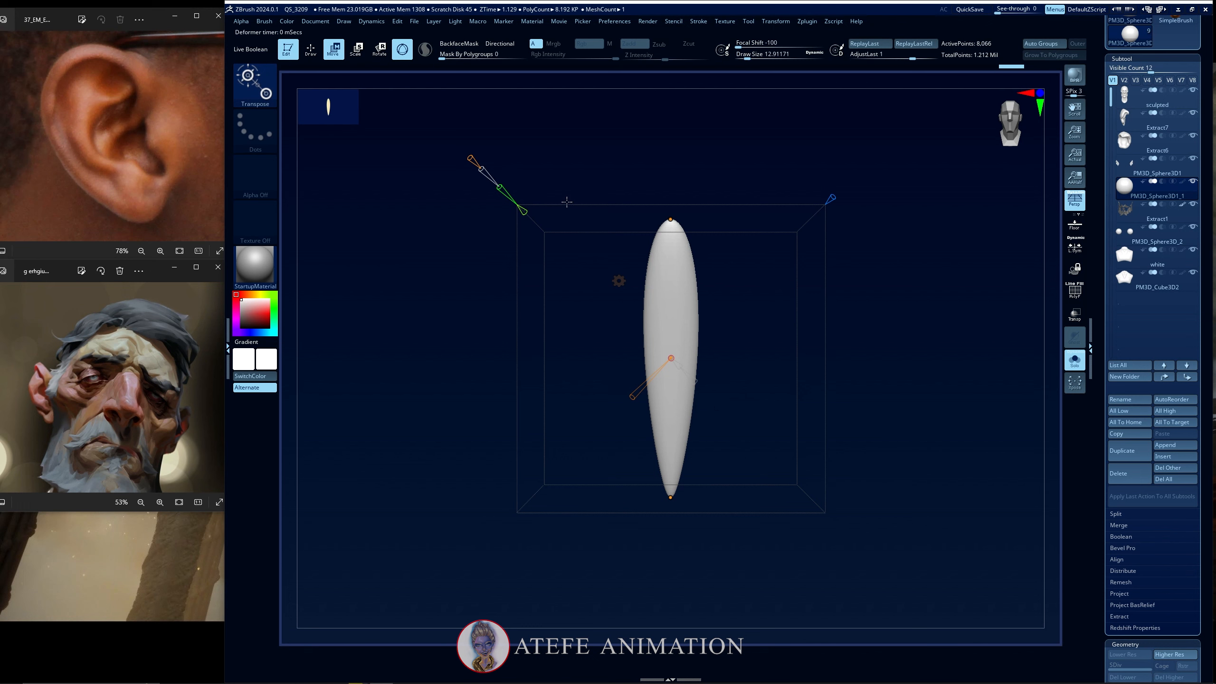
{"action": "left_click", "coordinate": [619, 281]}
{"action": "left_click", "coordinate": [780, 284]}
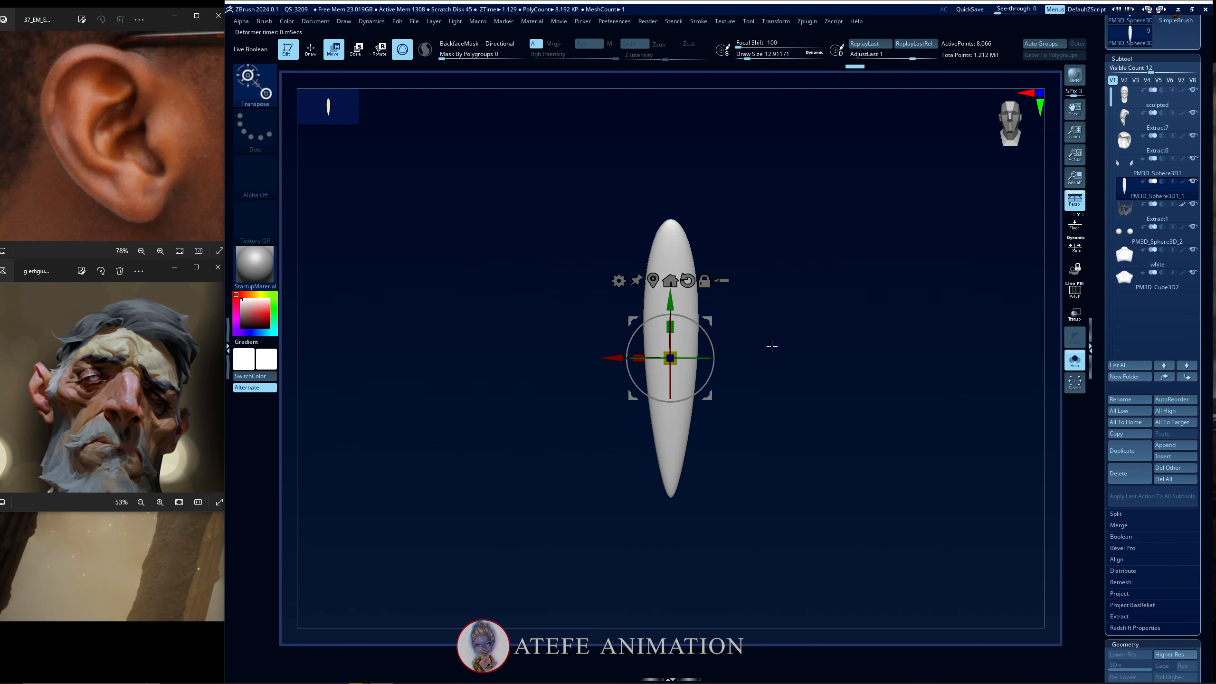
Duplicate the strand within the same subtool into a row of four, narrowing and tilting the copies, and clear the mask.
{"action": "left_click_drag", "start_coordinate": [771, 345], "coordinate": [759, 396]}
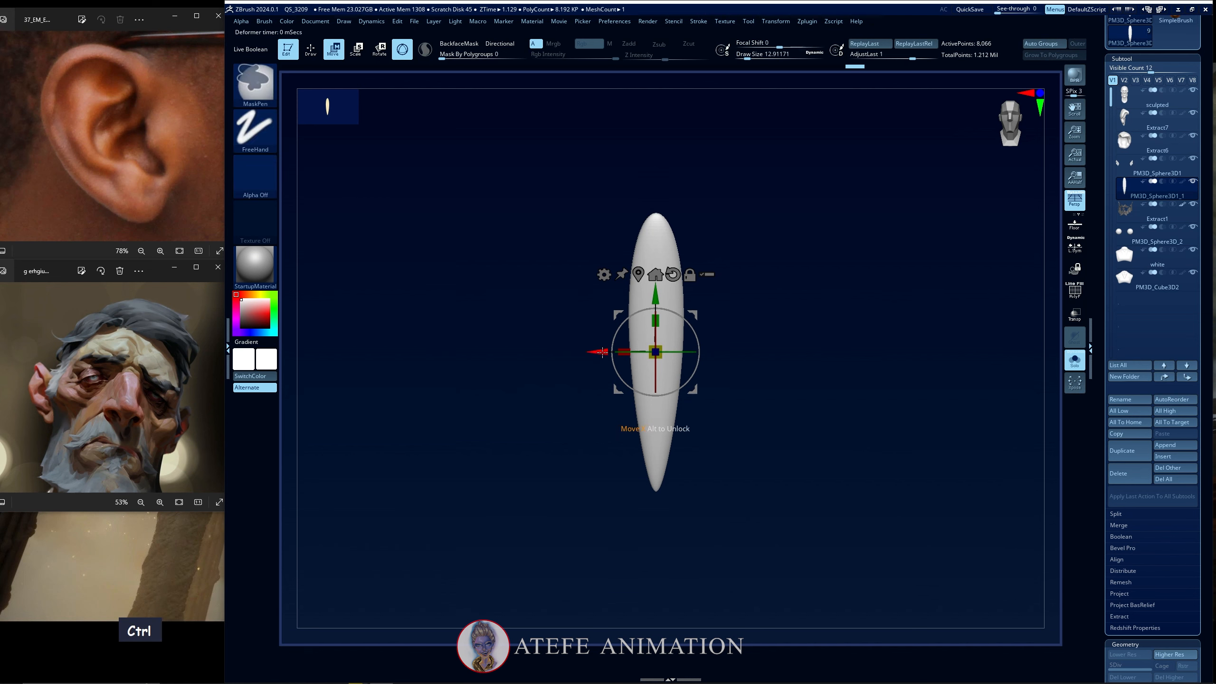
{"action": "left_click_drag", "start_coordinate": [640, 349], "coordinate": [738, 366], "text": "ctrl"}
{"action": "left_click_drag", "start_coordinate": [646, 348], "coordinate": [562, 353]}
{"action": "left_click_drag", "start_coordinate": [655, 309], "coordinate": [651, 318]}
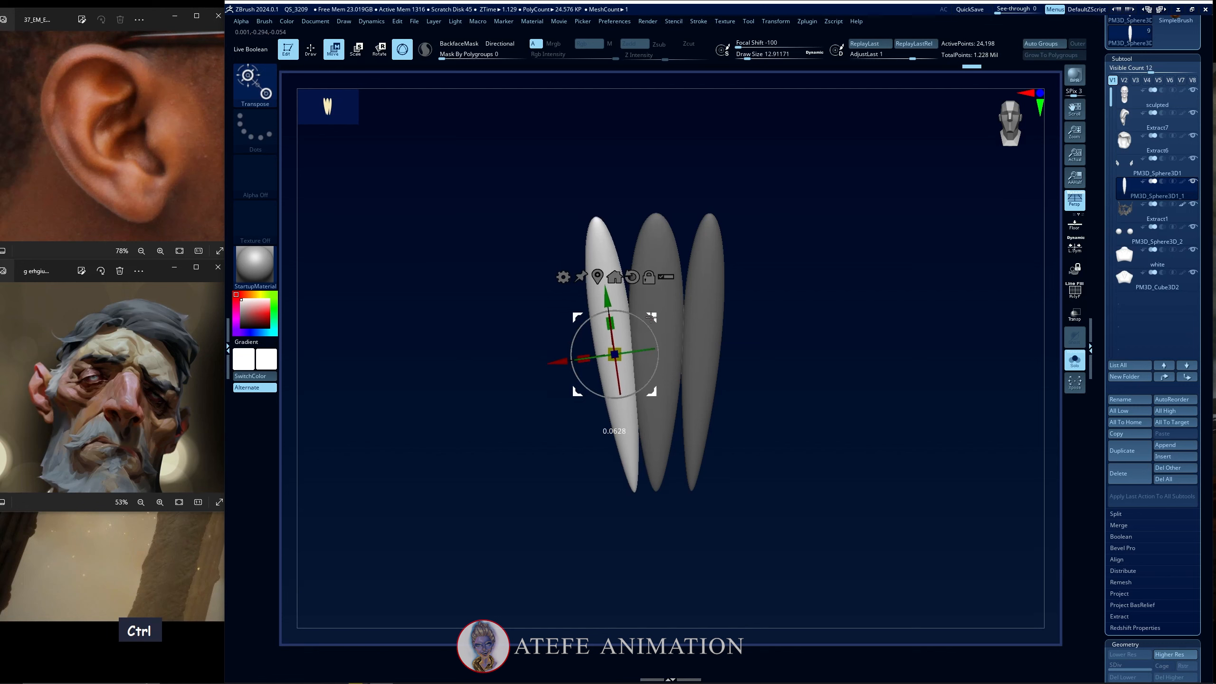
{"action": "left_click_drag", "start_coordinate": [583, 358], "coordinate": [590, 357]}
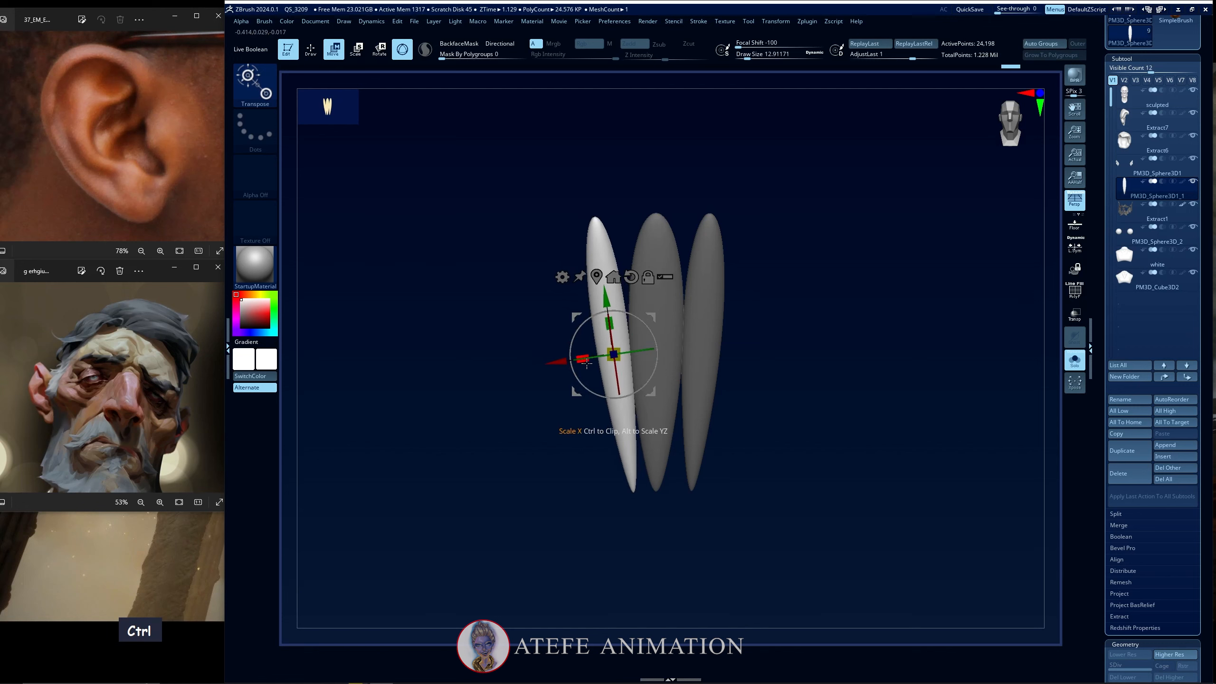
{"action": "left_click_drag", "start_coordinate": [647, 322], "coordinate": [793, 322]}
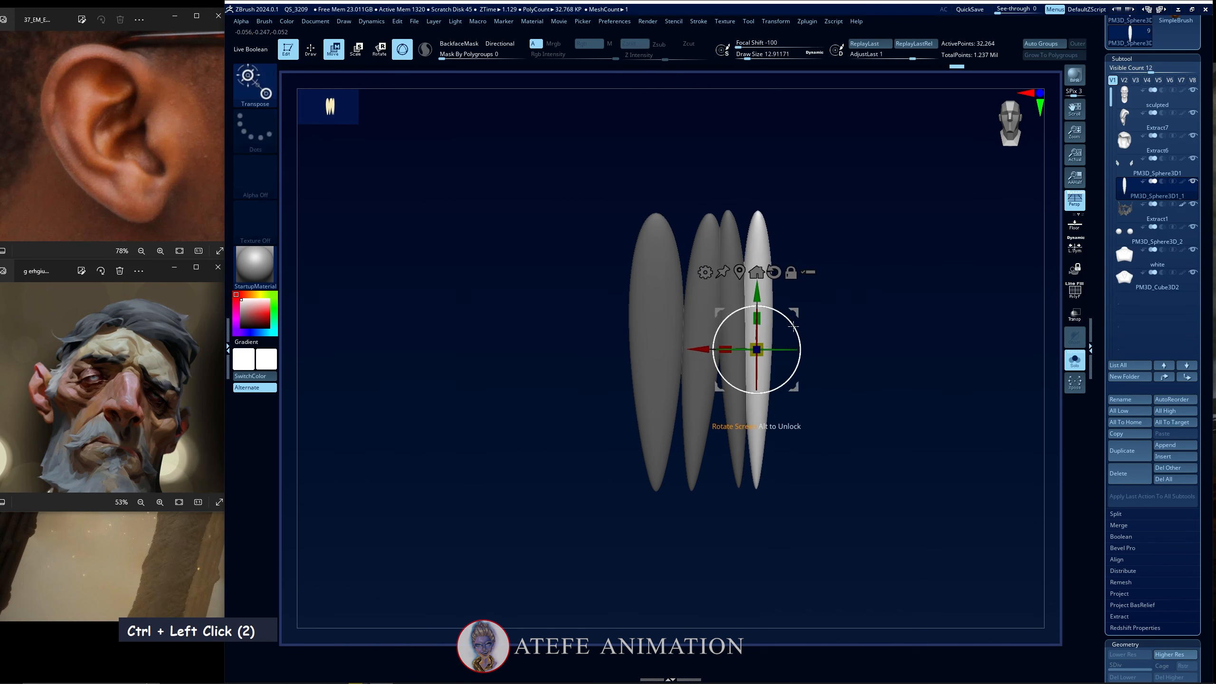
{"action": "key", "text": "q"}
{"action": "mouse_move", "coordinate": [828, 395]}
{"action": "left_mouse_down"}
{"action": "mouse_move", "coordinate": [801, 397]}
{"action": "mouse_move", "coordinate": [839, 232]}
{"action": "left_mouse_up"}
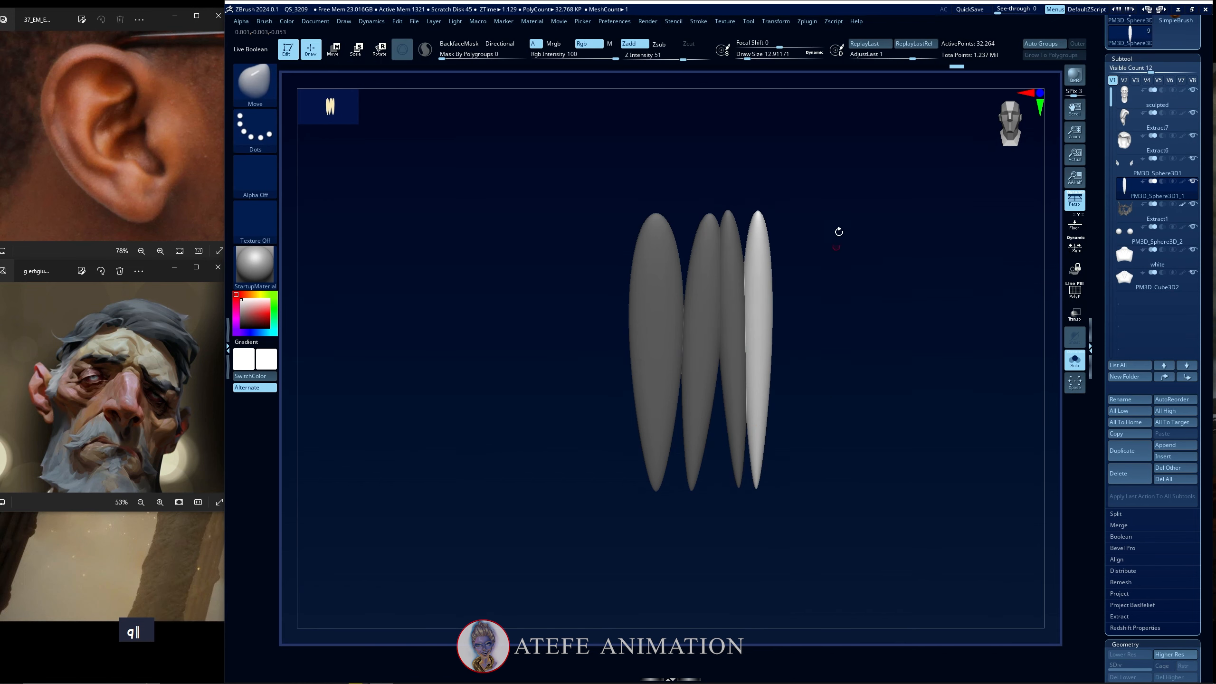
{"action": "left_click", "coordinate": [839, 225], "text": "ctrl"}
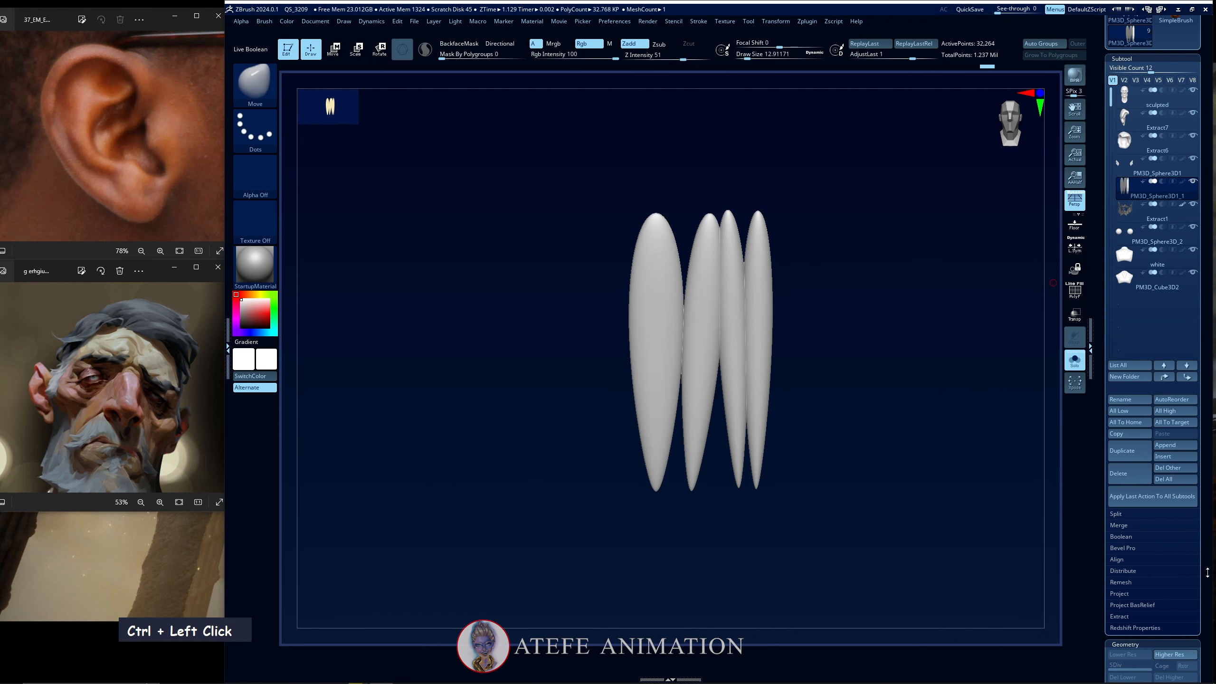
Display the polyframe and give each of the four strands its own polygroup with Auto Groups.
{"action": "left_click_drag", "start_coordinate": [1207, 572], "coordinate": [1190, 442]}
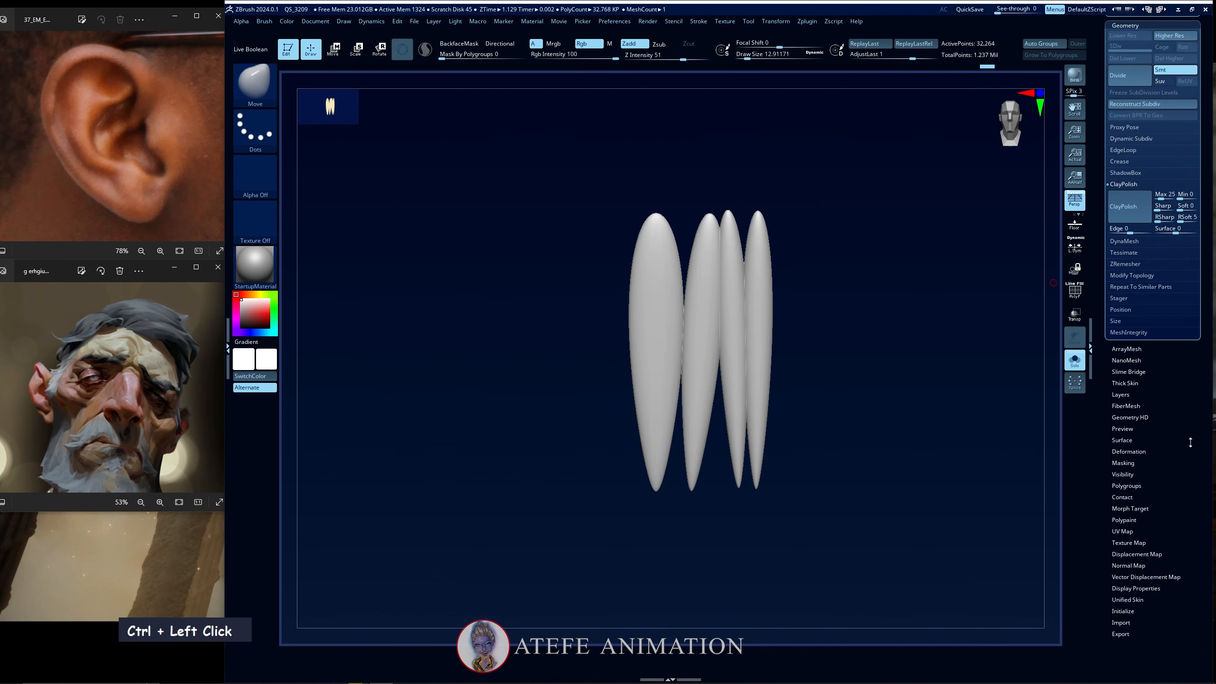
{"action": "left_click", "coordinate": [1128, 486]}
{"action": "key", "text": "shift+f"}
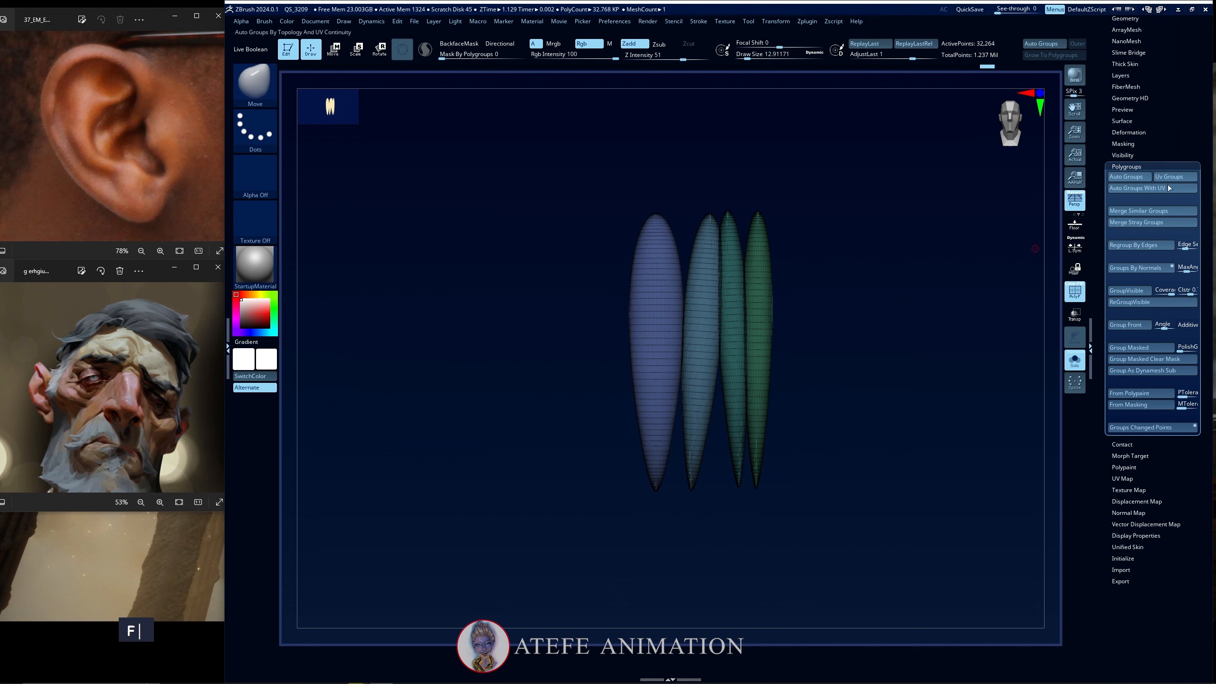
{"action": "left_click", "coordinate": [1128, 176]}
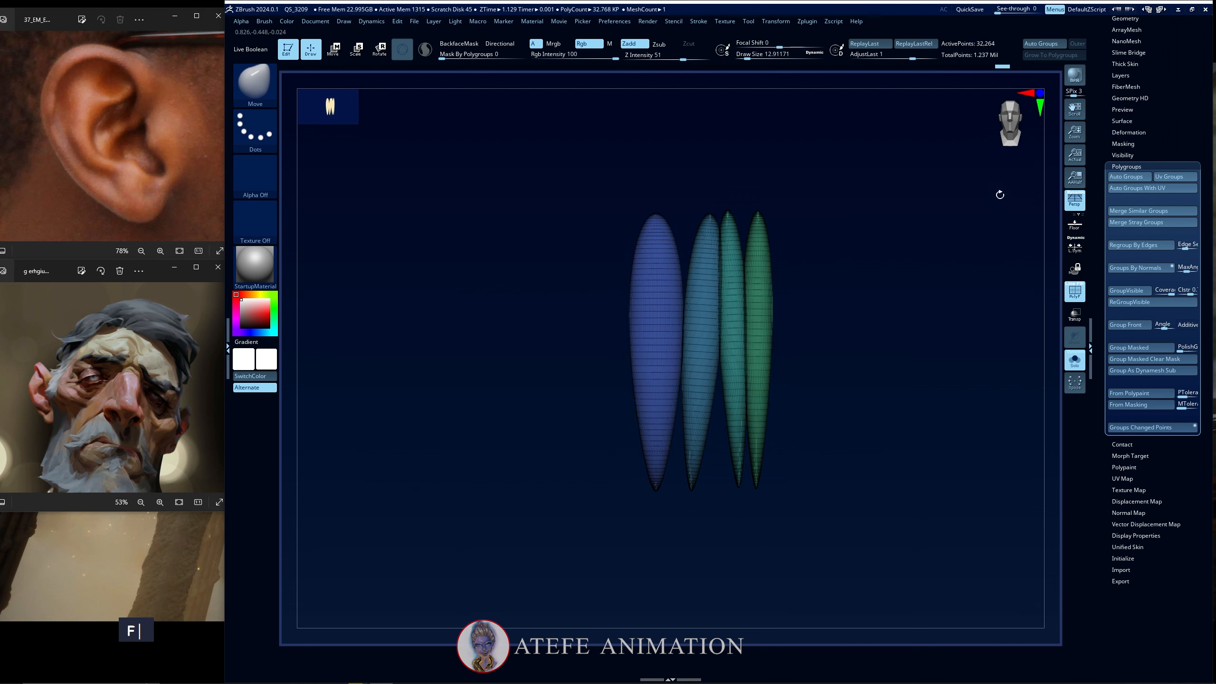
{"action": "left_click", "coordinate": [1128, 166]}
{"action": "left_click_drag", "start_coordinate": [1170, 205], "coordinate": [1155, 323]}
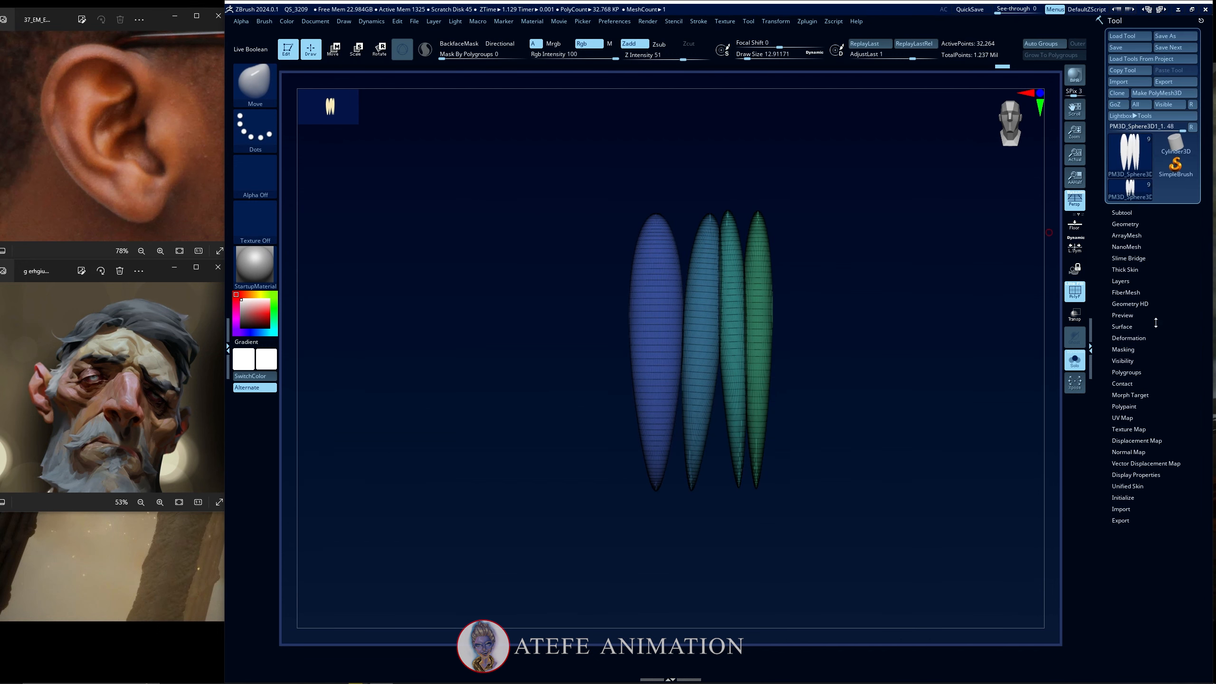
Set the Move brush's auto masking to Mask By Polygroups 100 and its draw size to about 293.
{"action": "key", "text": "b"}
{"action": "key", "text": "m"}
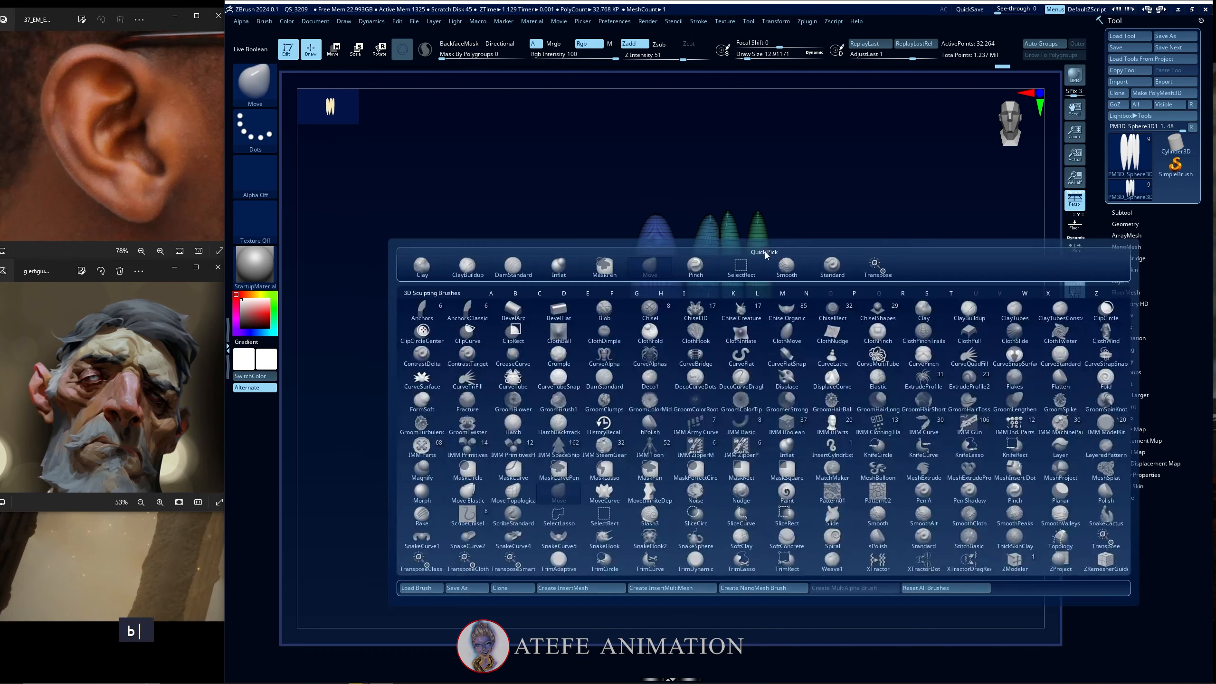
{"action": "key", "text": "j"}
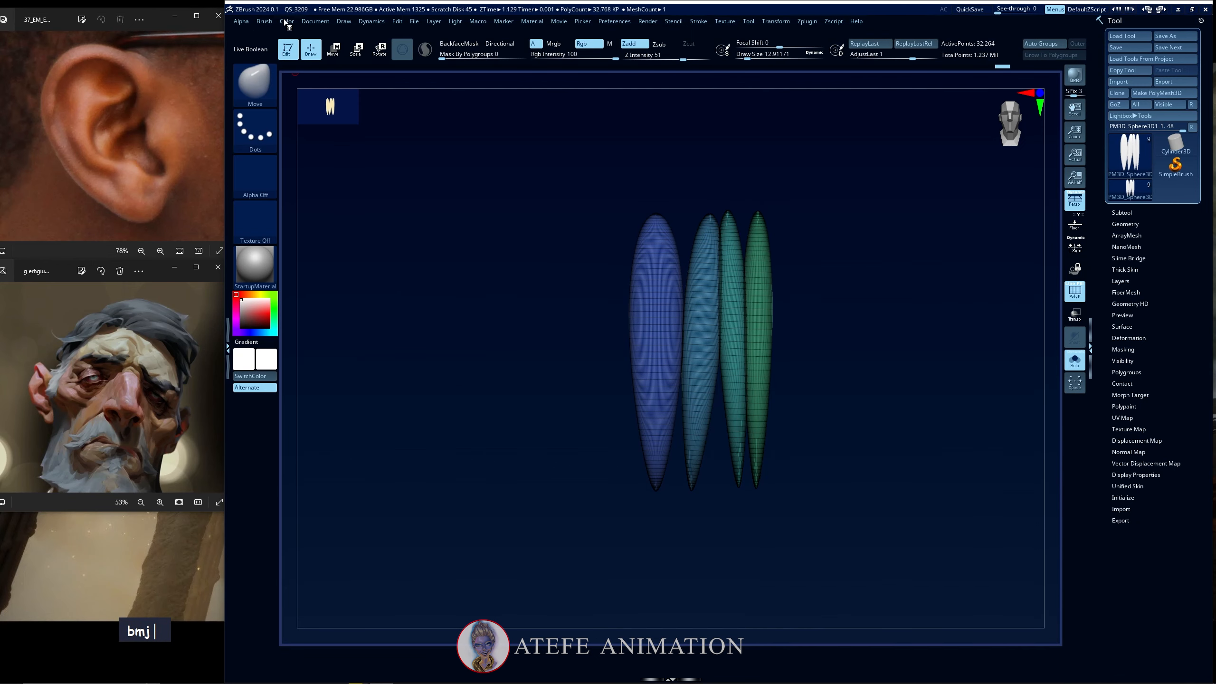
{"action": "left_click", "coordinate": [264, 21]}
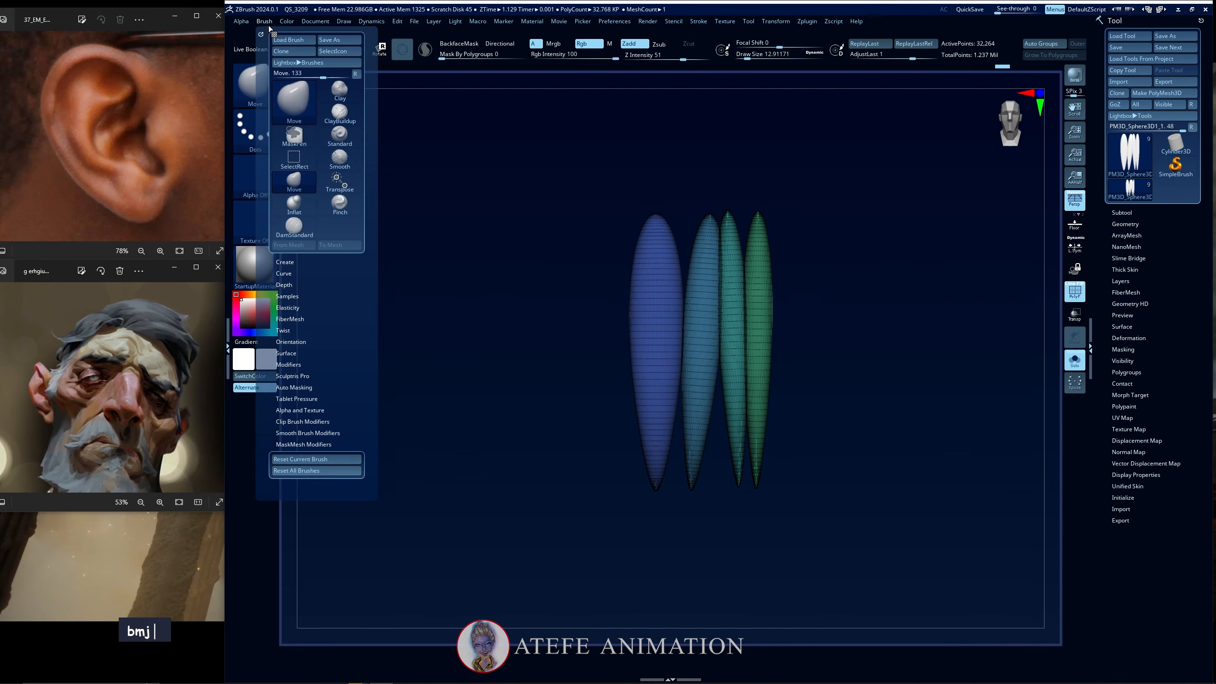
{"action": "left_click", "coordinate": [294, 387]}
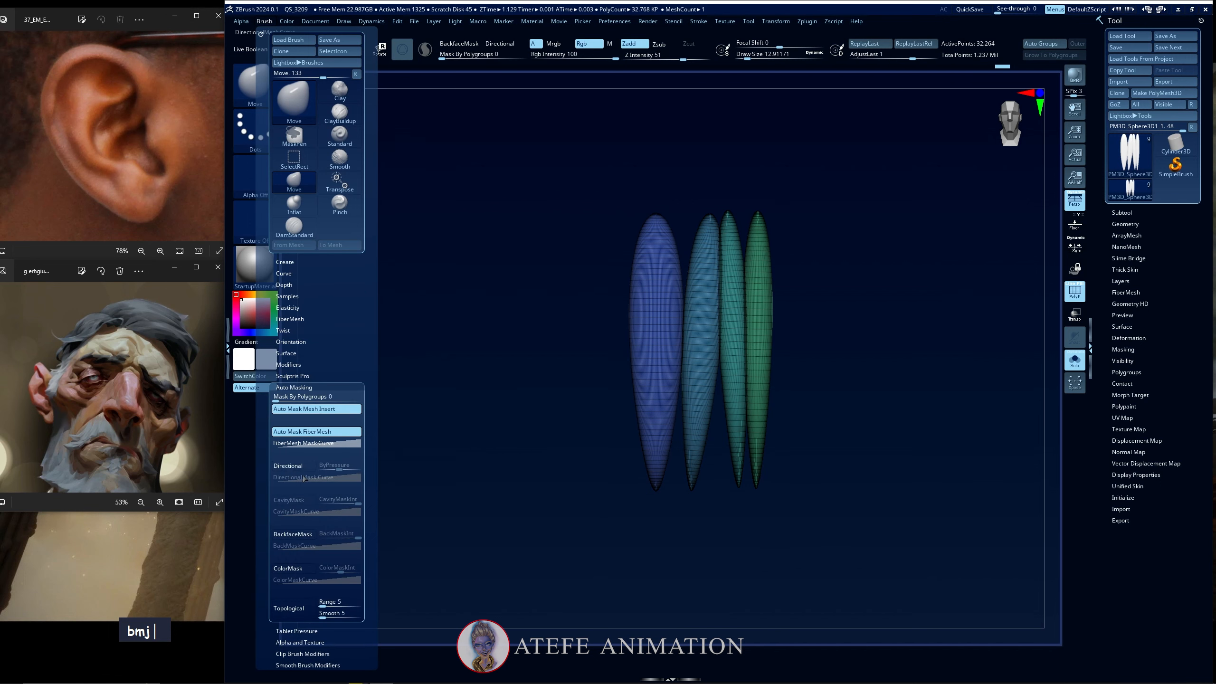
{"action": "left_click_drag", "start_coordinate": [289, 397], "coordinate": [290, 398]}
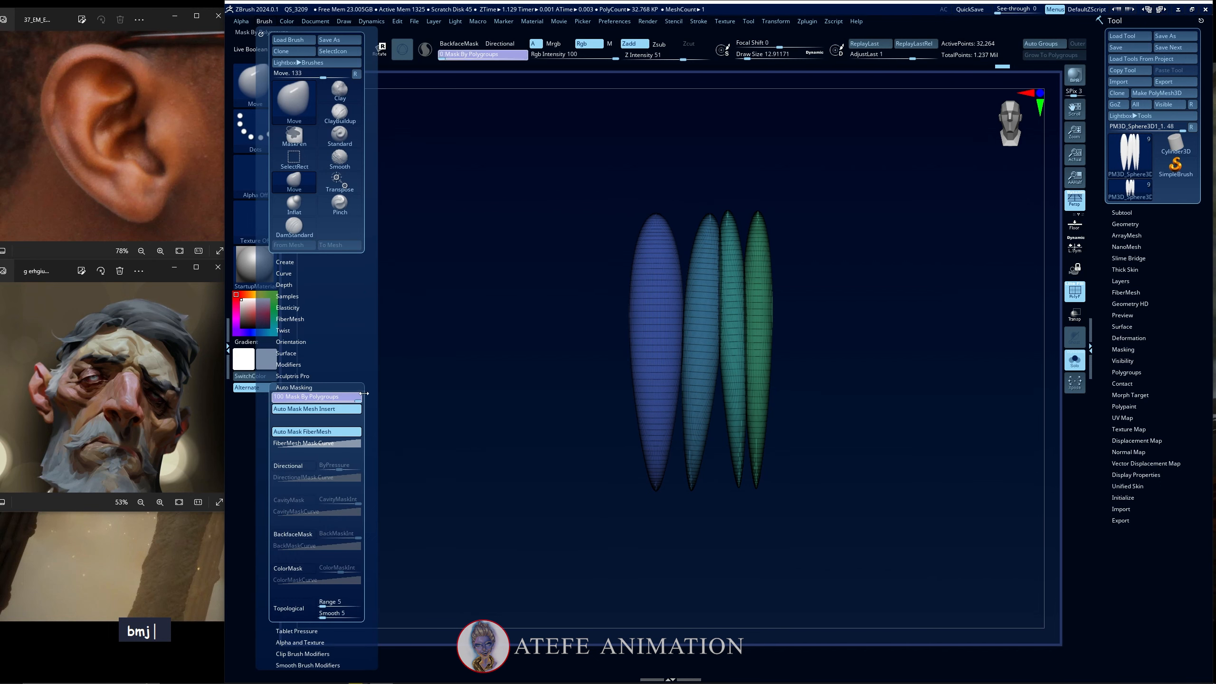
{"action": "key", "text": "space"}
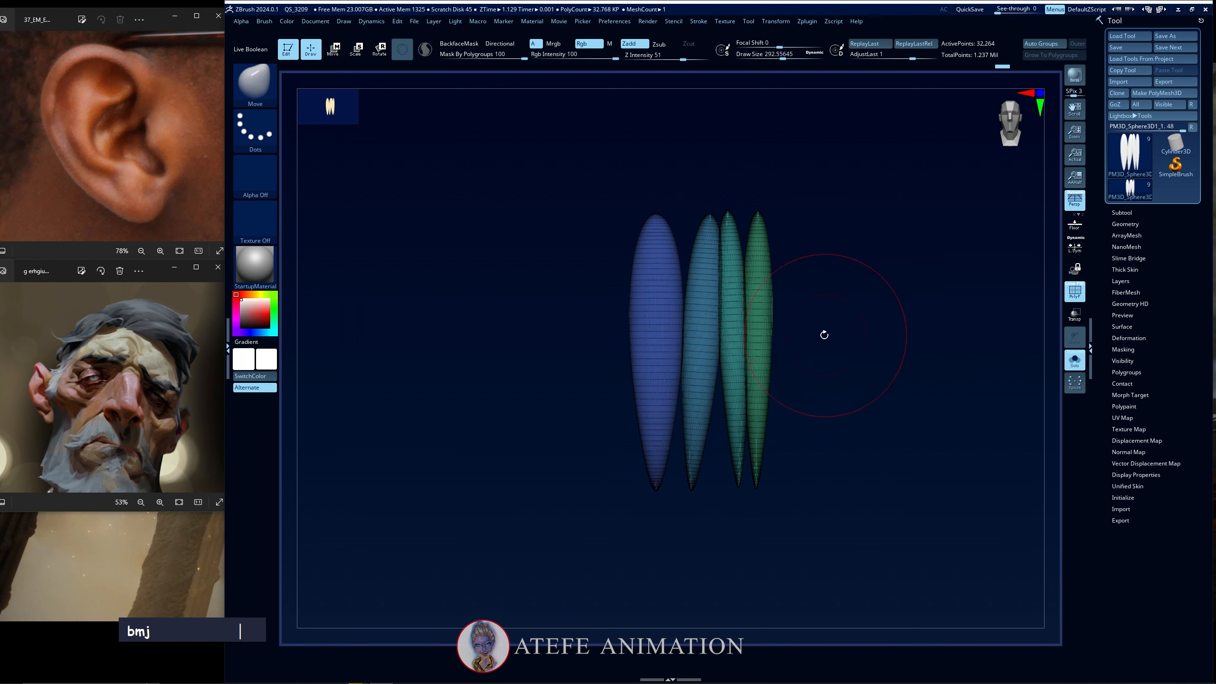
Gather the upper ends of the four strands together and spread their middles outward with the Move brush at draw size about 492.
{"action": "left_click_drag", "start_coordinate": [824, 335], "coordinate": [781, 330]}
{"action": "key", "text": "space"}
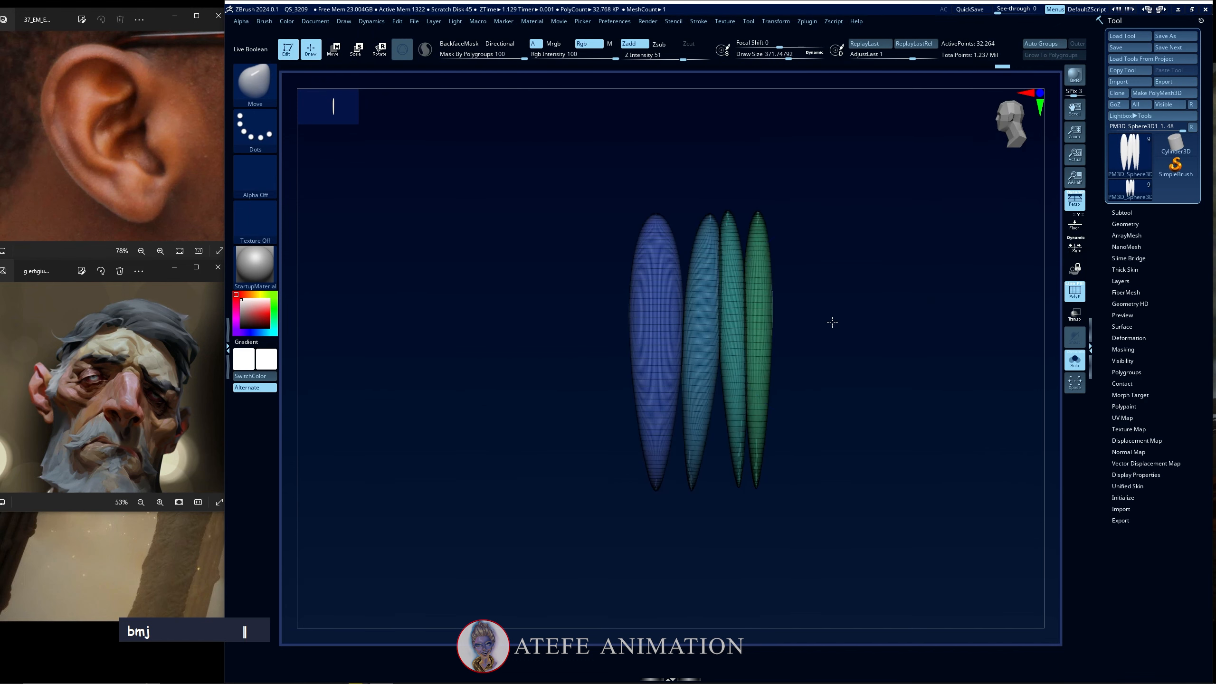
{"action": "key", "text": "space"}
{"action": "mouse_move", "coordinate": [687, 265]}
{"action": "left_mouse_down"}
{"action": "mouse_move", "coordinate": [722, 215]}
{"action": "mouse_move", "coordinate": [744, 211]}
{"action": "mouse_move", "coordinate": [689, 221]}
{"action": "mouse_move", "coordinate": [704, 219]}
{"action": "left_mouse_up"}
{"action": "mouse_move", "coordinate": [785, 335]}
{"action": "left_mouse_down", "text": "shift"}
{"action": "mouse_move", "coordinate": [774, 399]}
{"action": "mouse_move", "coordinate": [651, 350]}
{"action": "mouse_move", "coordinate": [782, 359]}
{"action": "left_mouse_up", "text": "shift"}
{"action": "left_click_drag", "start_coordinate": [704, 357], "coordinate": [798, 426], "text": "shift"}
{"action": "mouse_move", "coordinate": [853, 454]}
{"action": "left_mouse_down", "text": "alt"}
{"action": "mouse_move", "coordinate": [779, 442]}
{"action": "mouse_move", "coordinate": [675, 481]}
{"action": "left_mouse_up", "text": "alt"}
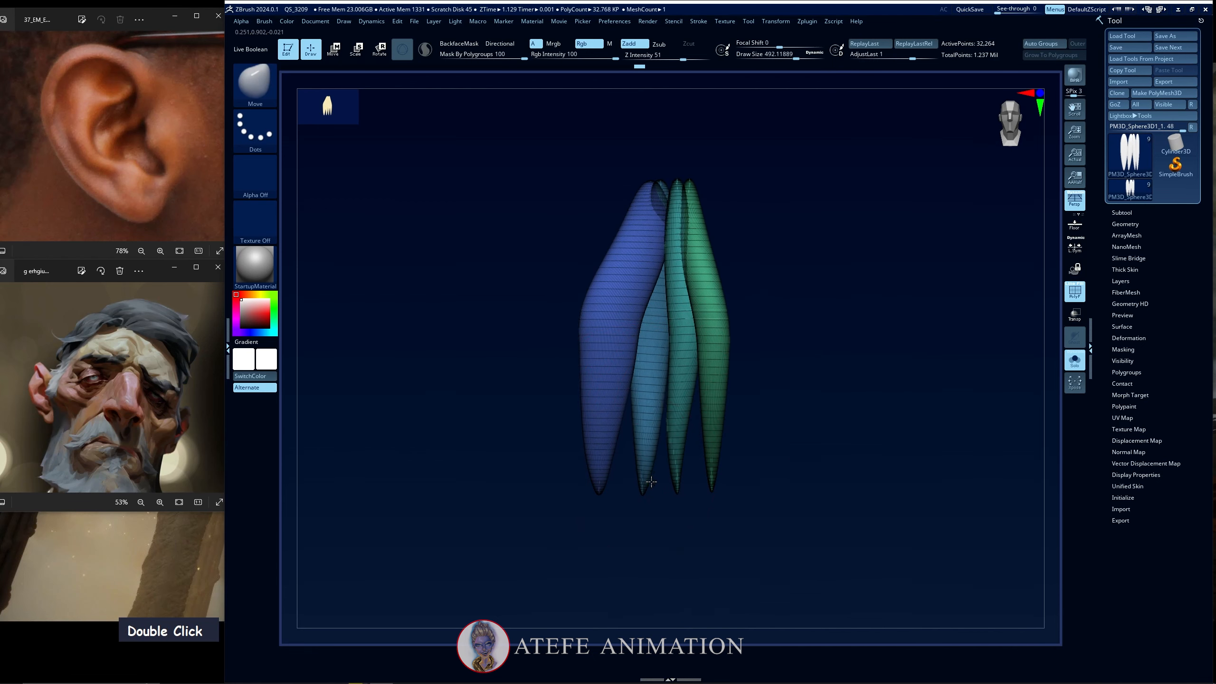
Move the wide blue strand's lower tip and middle inward over its neighbour, and adjust the other strands' lower tips.
{"action": "left_click_drag", "start_coordinate": [600, 489], "coordinate": [642, 475]}
{"action": "left_click_drag", "start_coordinate": [624, 322], "coordinate": [648, 318]}
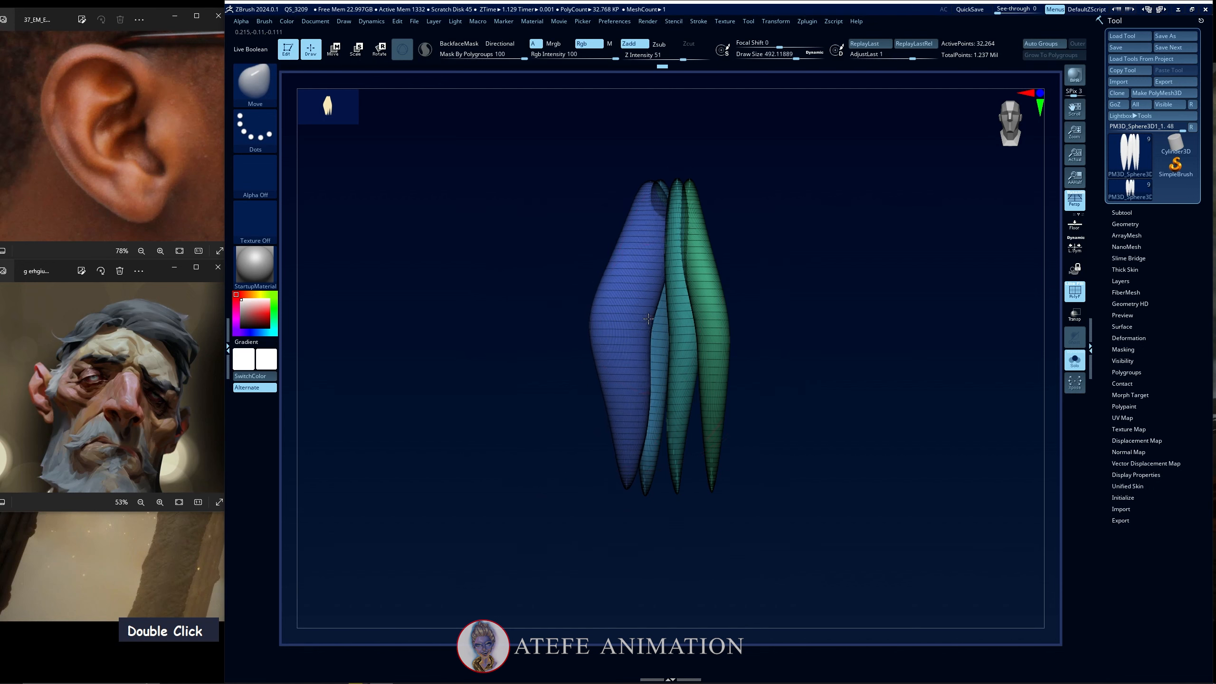
{"action": "left_click_drag", "start_coordinate": [677, 455], "coordinate": [671, 458]}
{"action": "mouse_move", "coordinate": [716, 455]}
{"action": "right_mouse_down"}
{"action": "mouse_move", "coordinate": [706, 440]}
{"action": "mouse_move", "coordinate": [716, 455]}
{"action": "right_mouse_up"}
{"action": "left_click_drag", "start_coordinate": [715, 456], "coordinate": [700, 430]}
{"action": "right_click_drag", "start_coordinate": [700, 430], "coordinate": [723, 405], "text": "shift"}
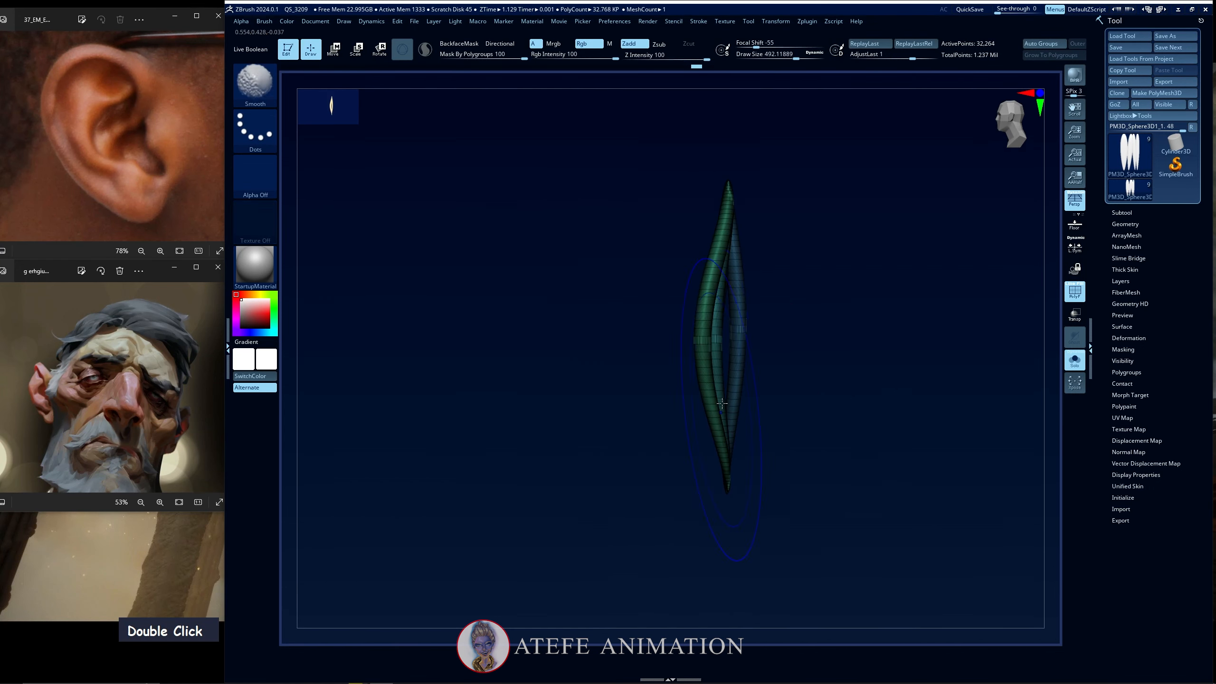
Bend the strands in side view with the Move brush at draw size about 338 to close the gap between them.
{"action": "left_click", "coordinate": [771, 368], "text": "alt"}
{"action": "left_click_drag", "start_coordinate": [770, 368], "coordinate": [714, 362], "text": "alt"}
{"action": "key", "text": "space"}
{"action": "left_click_drag", "start_coordinate": [689, 315], "coordinate": [680, 313]}
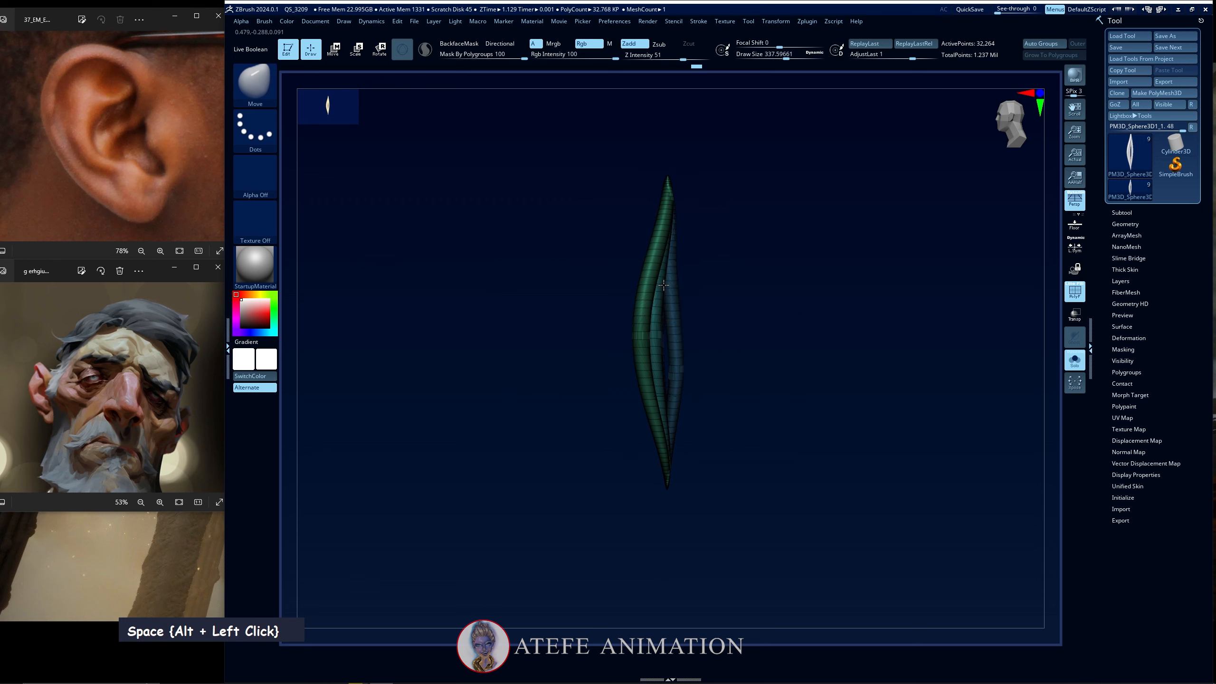
{"action": "right_click_drag", "start_coordinate": [682, 462], "coordinate": [643, 468], "text": "shift"}
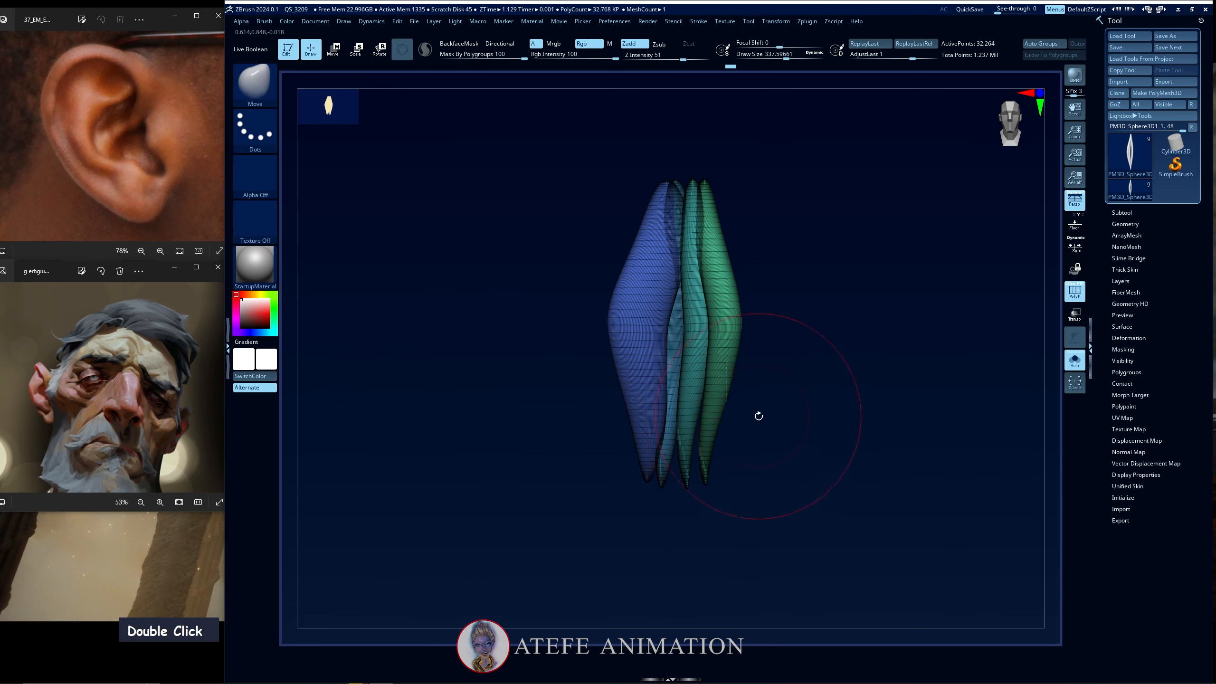
Hide the polyframe and tighten the strands' lower tips and upper ends with the Move brush at draw size about 408.
{"action": "key", "text": "shift+f"}
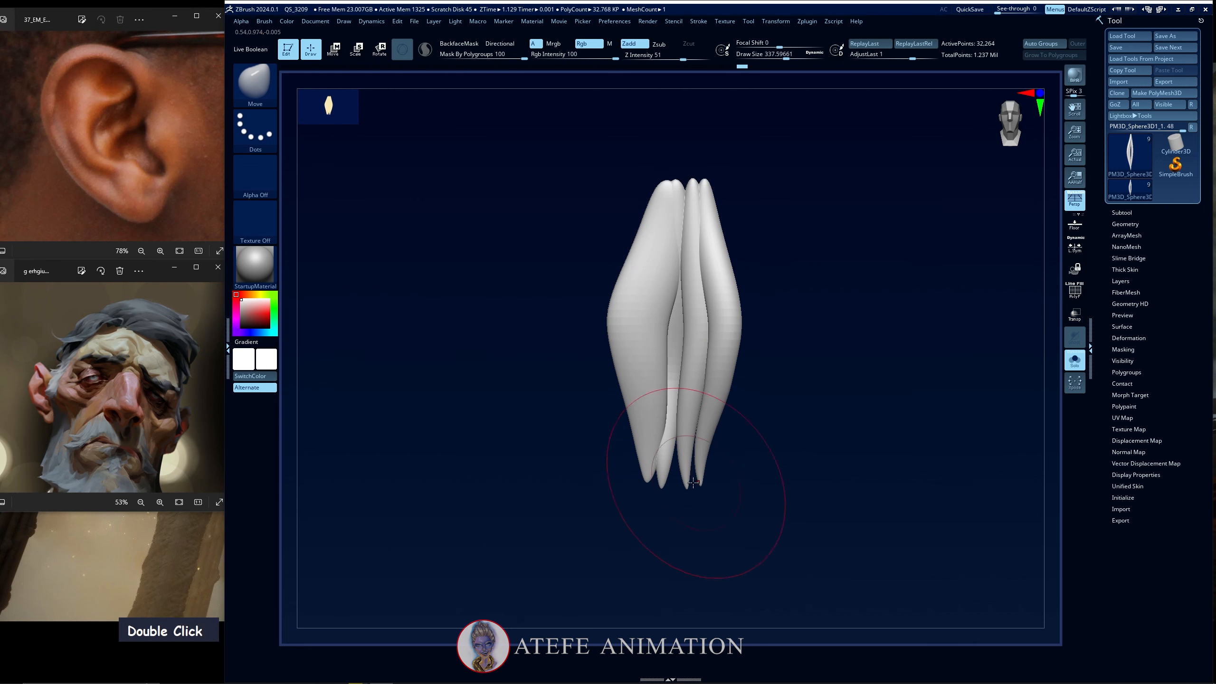
{"action": "right_click_drag", "start_coordinate": [649, 457], "coordinate": [745, 377]}
{"action": "key", "text": "space"}
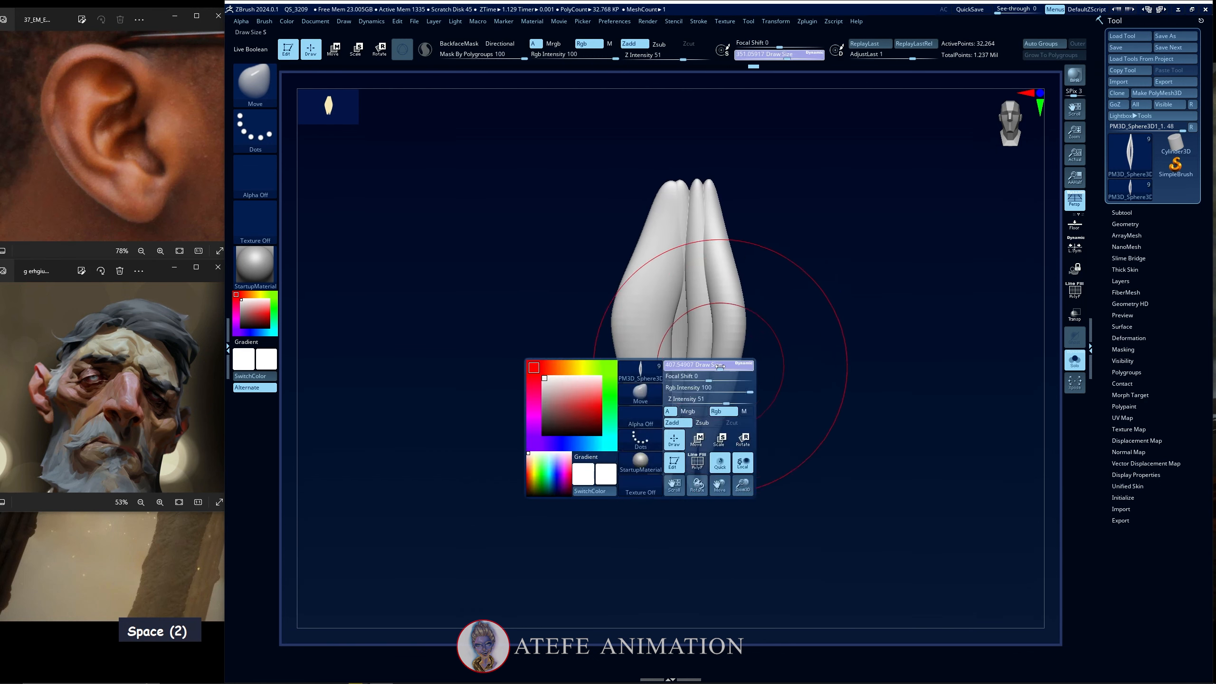
{"action": "left_click", "coordinate": [659, 466], "text": "alt"}
{"action": "left_click_drag", "start_coordinate": [659, 466], "coordinate": [663, 464]}
{"action": "left_click_drag", "start_coordinate": [662, 444], "coordinate": [668, 441]}
{"action": "left_click_drag", "start_coordinate": [766, 296], "coordinate": [763, 295]}
{"action": "left_click_drag", "start_coordinate": [720, 190], "coordinate": [683, 180]}
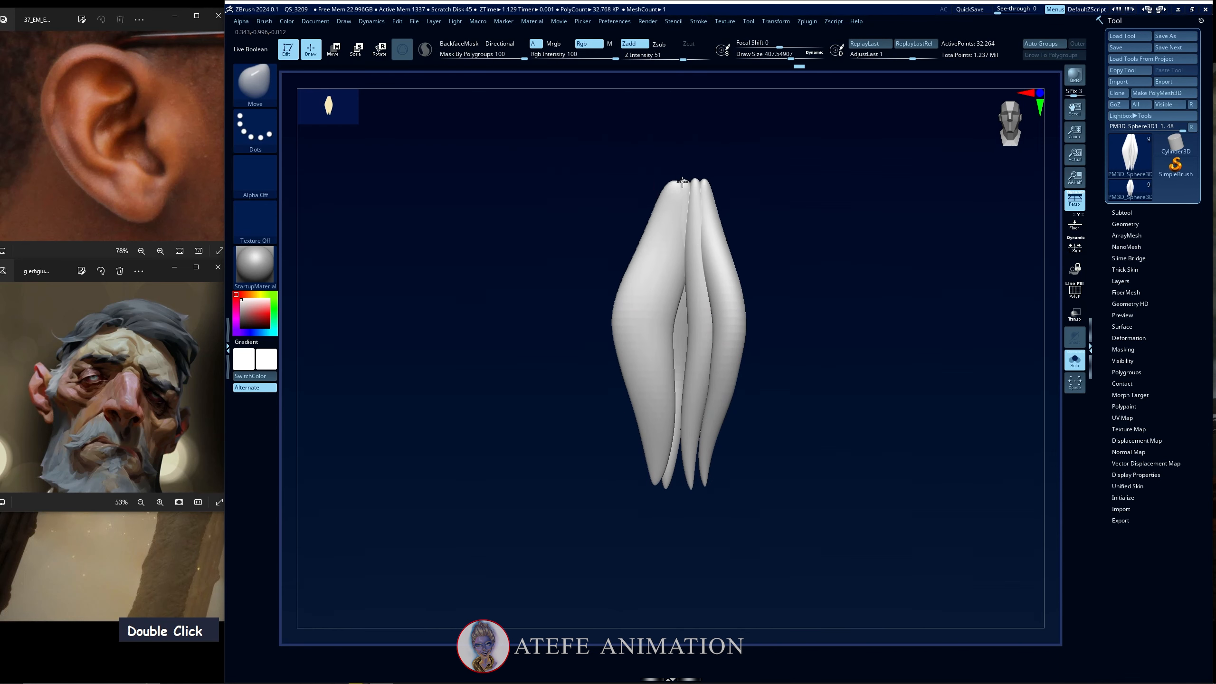
Try to DynaMesh the strands at resolution 344 and smooth them with ClayPolish.
{"action": "left_click", "coordinate": [1126, 222]}
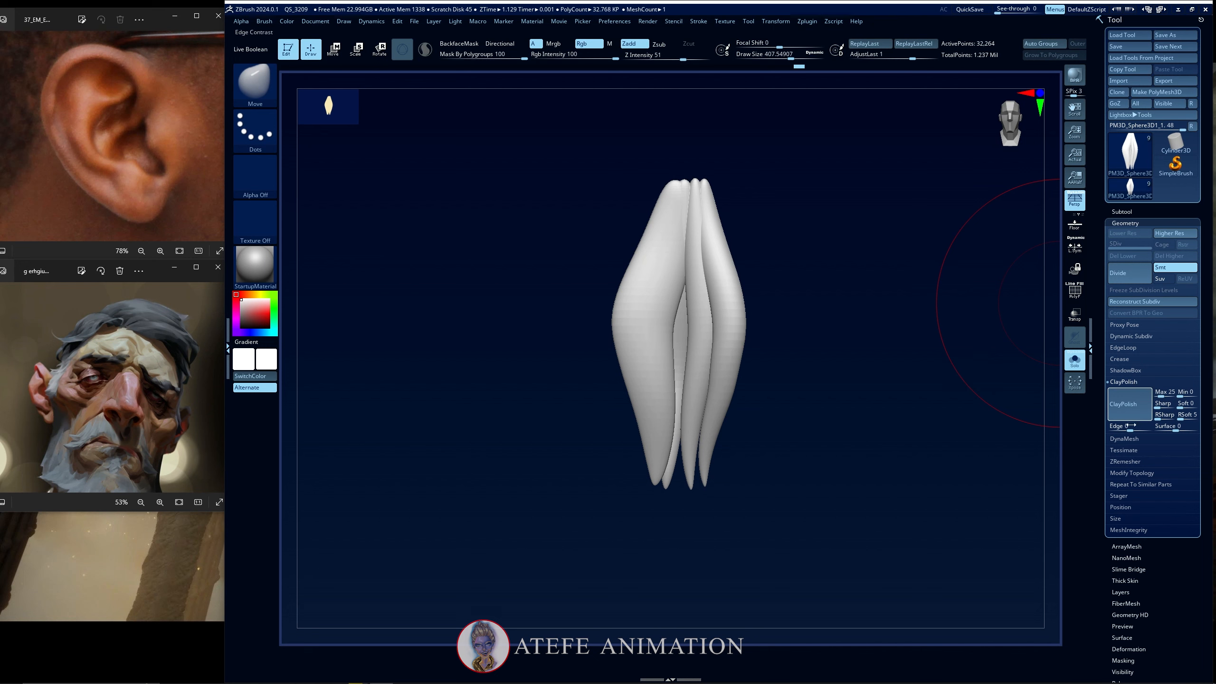
{"action": "left_click", "coordinate": [1124, 438]}
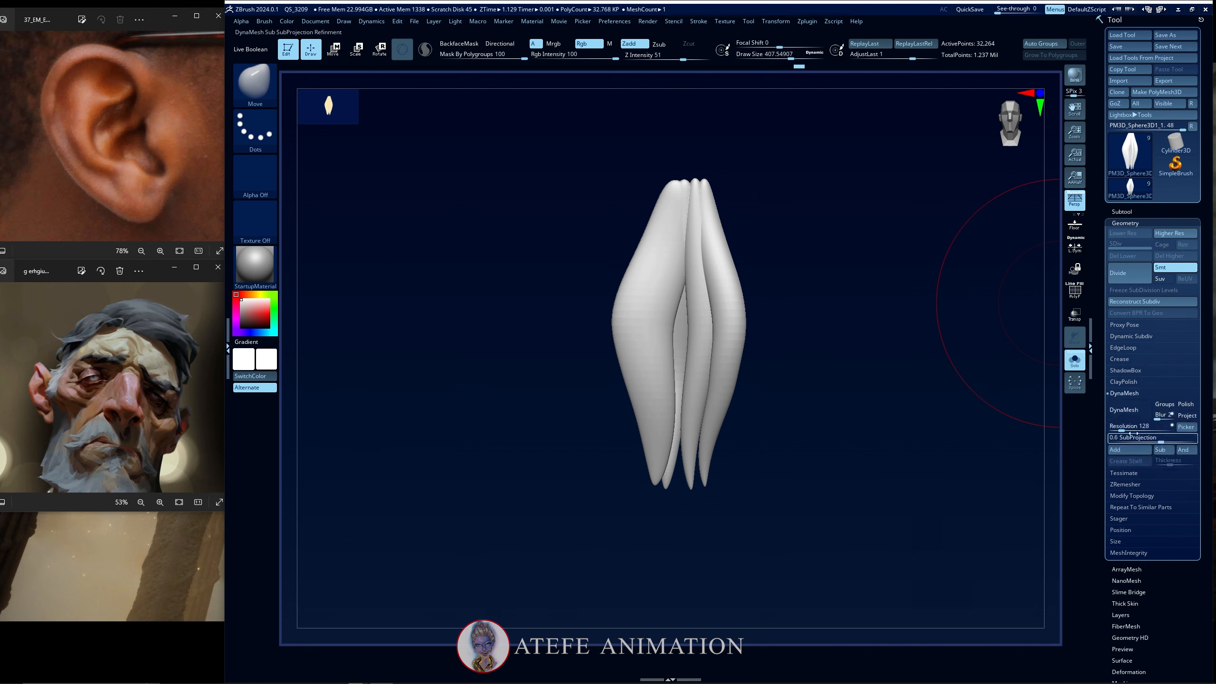
{"action": "left_click", "coordinate": [1124, 410]}
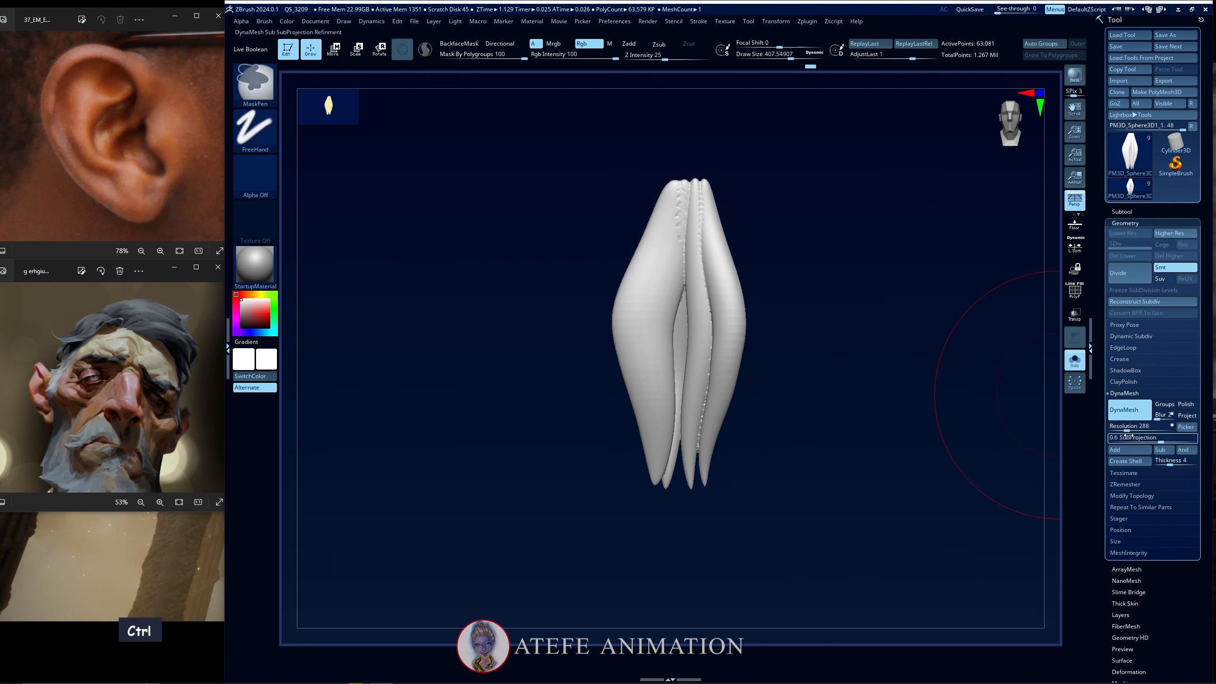
{"action": "key", "text": "ctrl+z"}
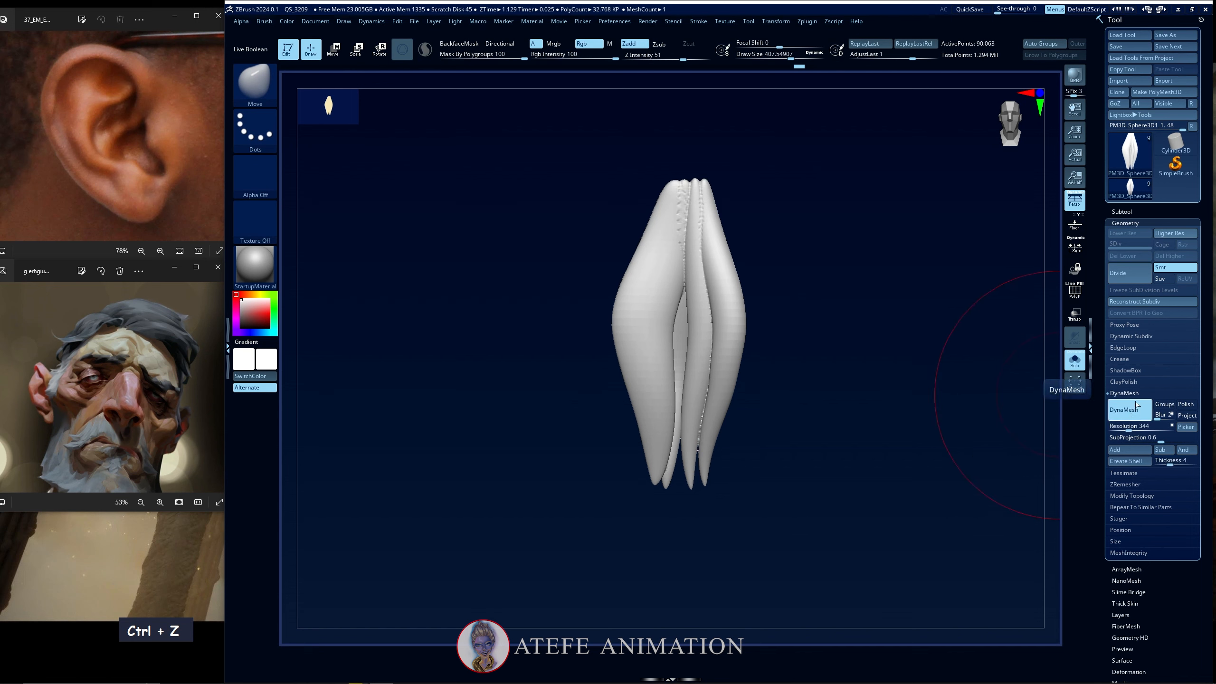
{"action": "left_click", "coordinate": [1137, 383]}
{"action": "double_click", "coordinate": [1136, 402]}
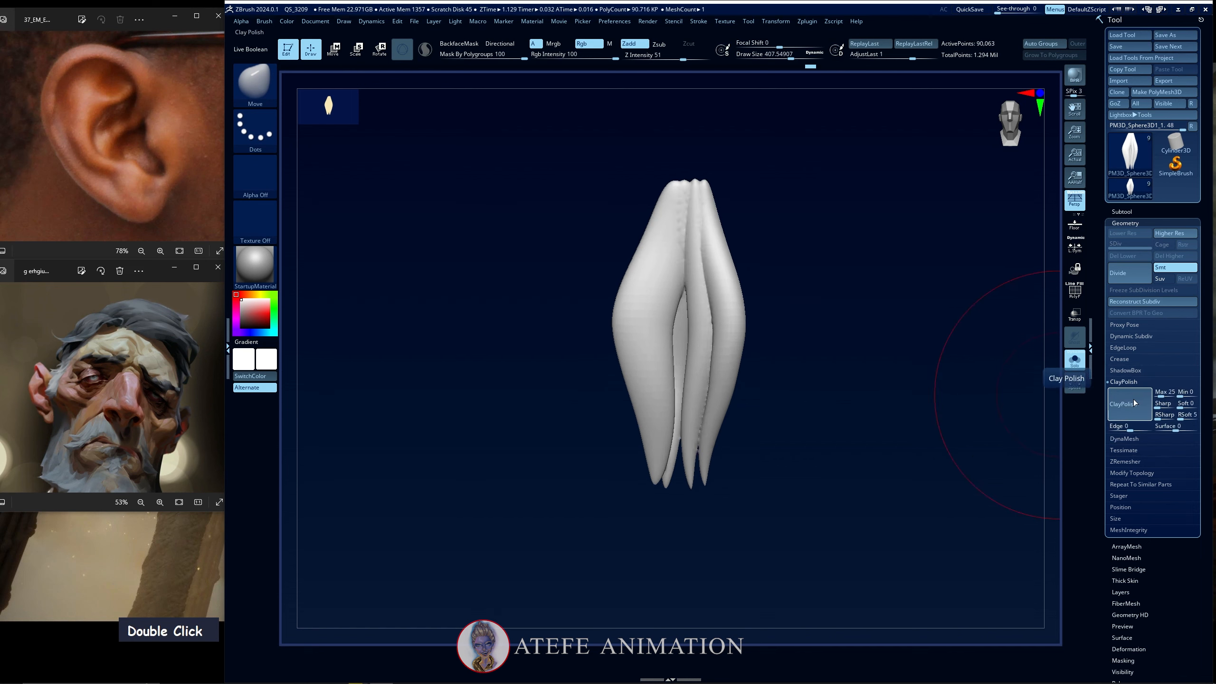
{"action": "key", "text": "ctrl+z"}
{"action": "key", "text": "ctrl+z"}
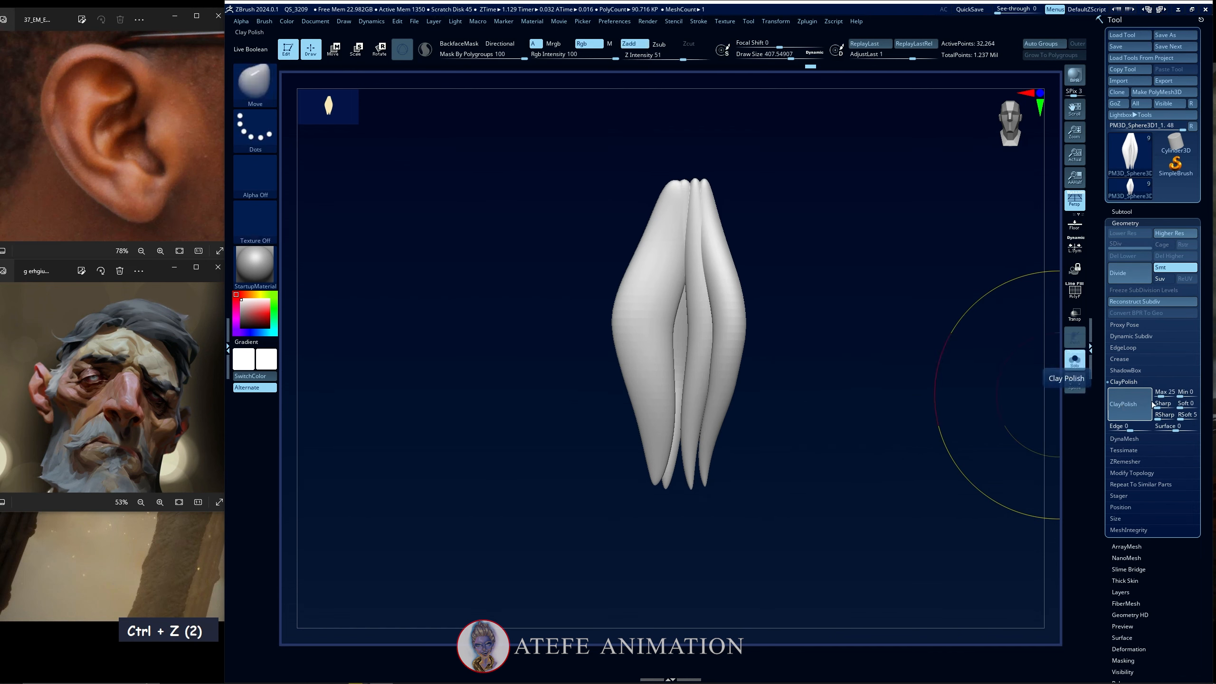
DynaMesh the four strands into one mesh at resolution 528.
{"action": "left_click", "coordinate": [1129, 439]}
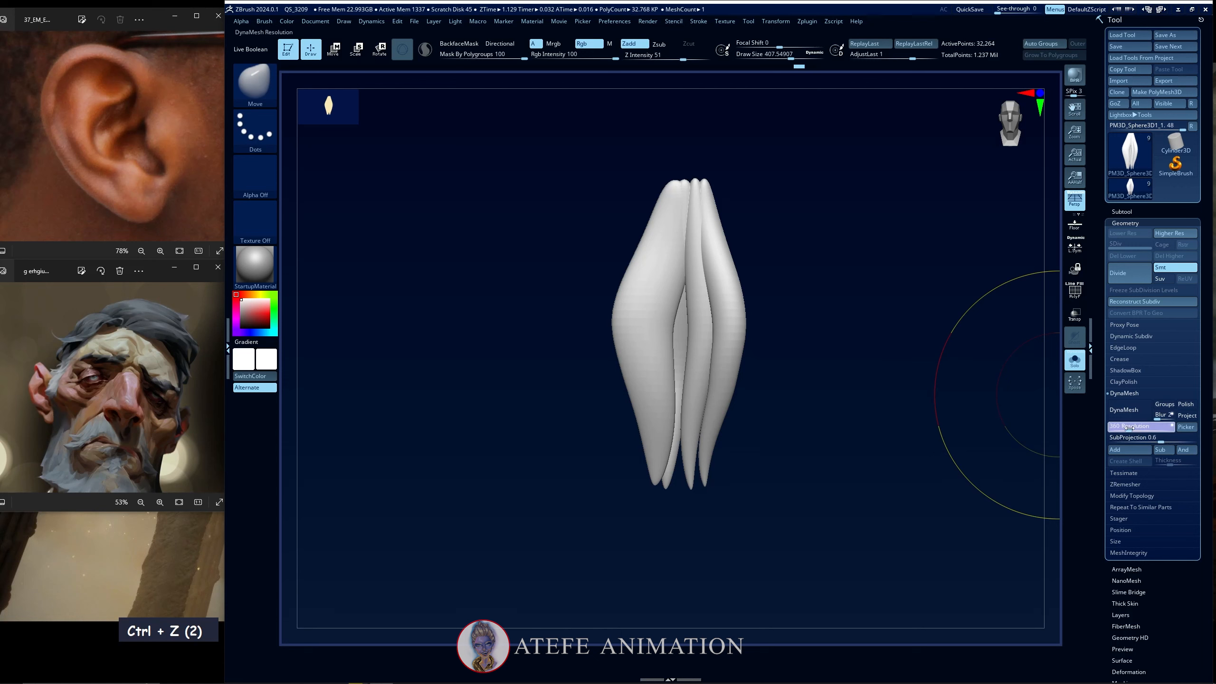
{"action": "left_click_drag", "start_coordinate": [1135, 428], "coordinate": [1132, 427]}
{"action": "left_click", "coordinate": [1134, 413]}
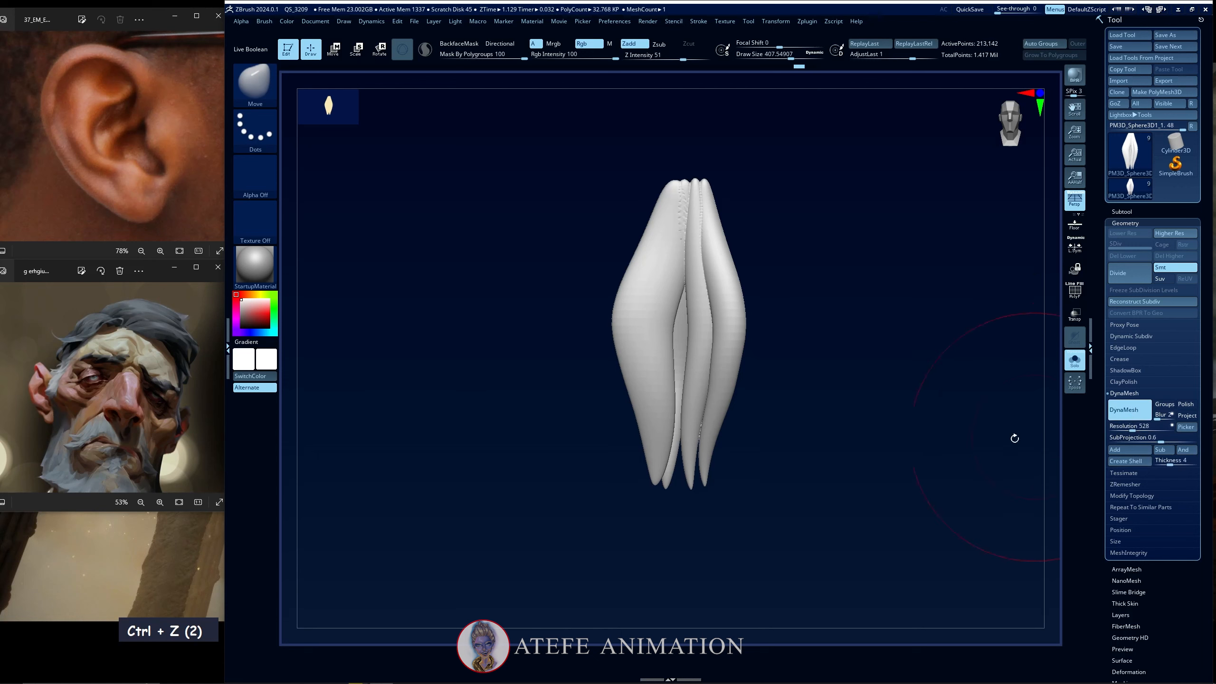
{"action": "left_click_drag", "start_coordinate": [961, 481], "coordinate": [969, 475], "text": "ctrl"}
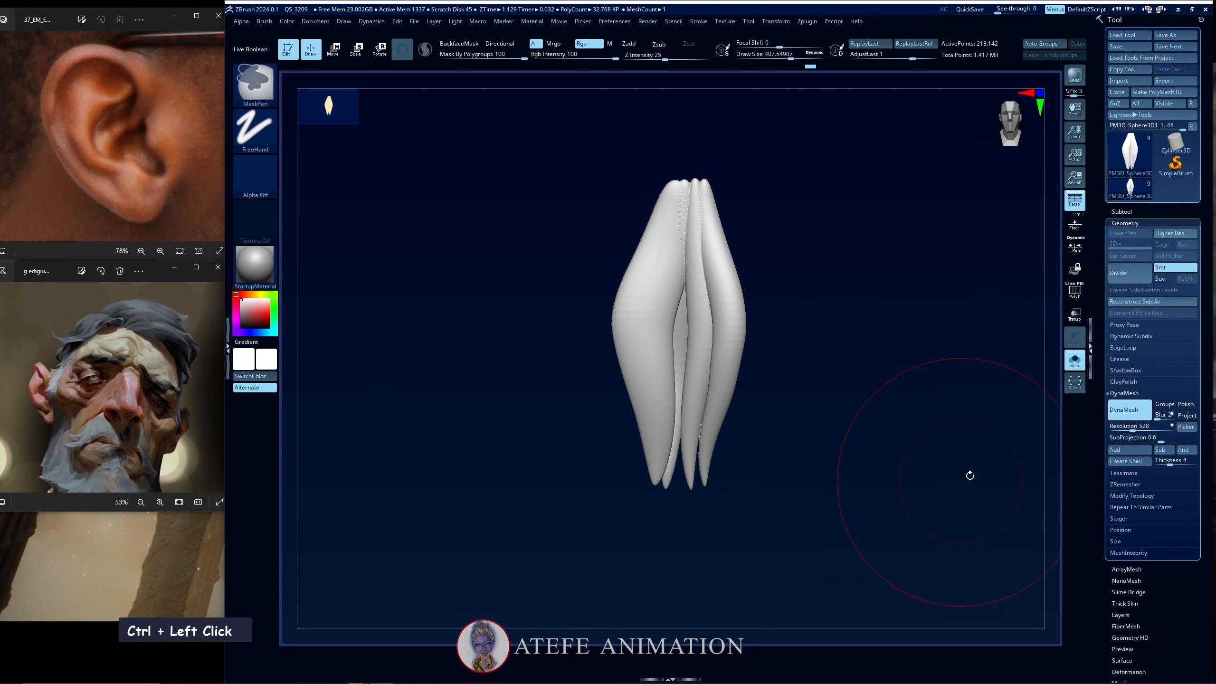
Apply ClayPolish repeatedly to the merged strands, checking the surface from the side and front.
{"action": "left_click", "coordinate": [1123, 382]}
{"action": "double_click", "coordinate": [1129, 404]}
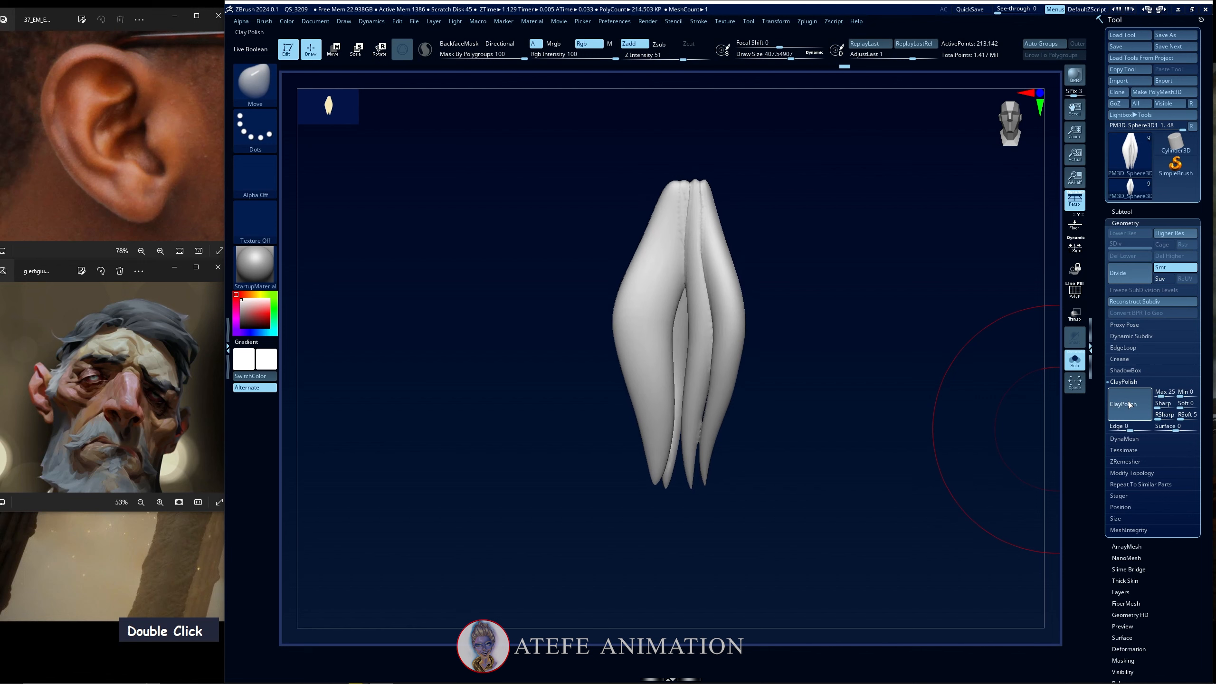
{"action": "left_click_drag", "start_coordinate": [797, 469], "coordinate": [937, 420]}
{"action": "double_click", "coordinate": [1127, 404]}
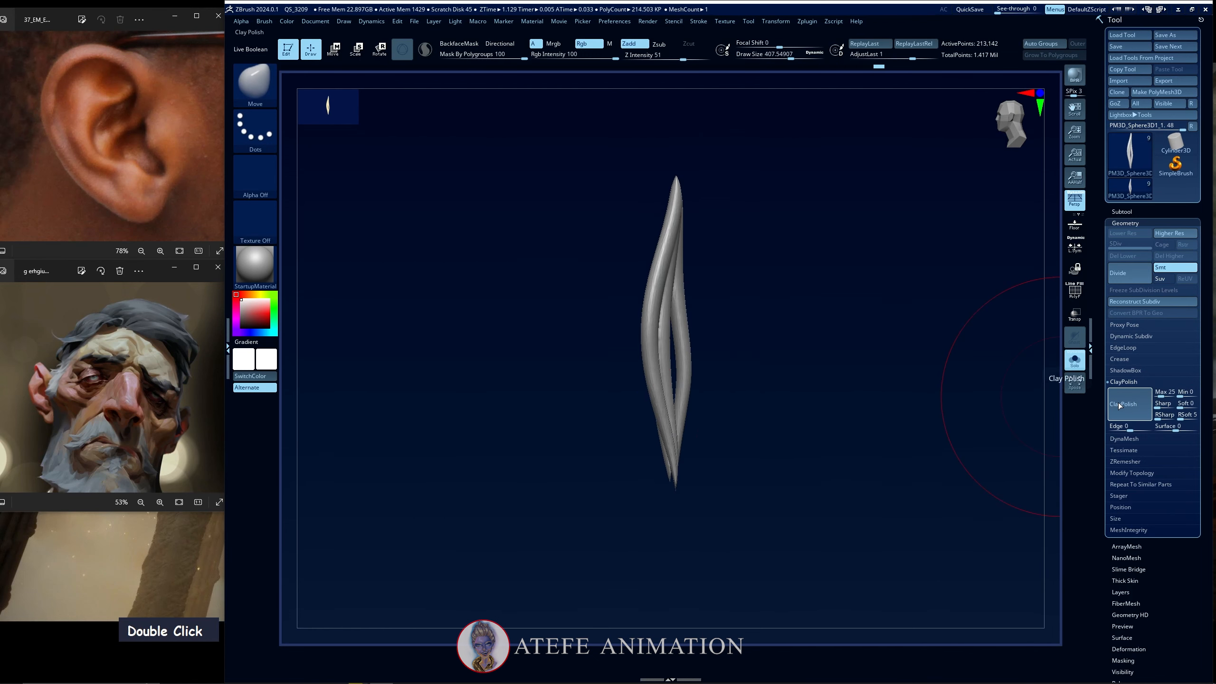
{"action": "left_click_drag", "start_coordinate": [1010, 444], "coordinate": [941, 464], "text": "shift"}
Apply Polish By Groups at 100 to the strands, run ClayPolish once more and clear the mask.
{"action": "left_click_drag", "start_coordinate": [1181, 560], "coordinate": [1182, 500]}
{"action": "left_click", "coordinate": [1132, 501]}
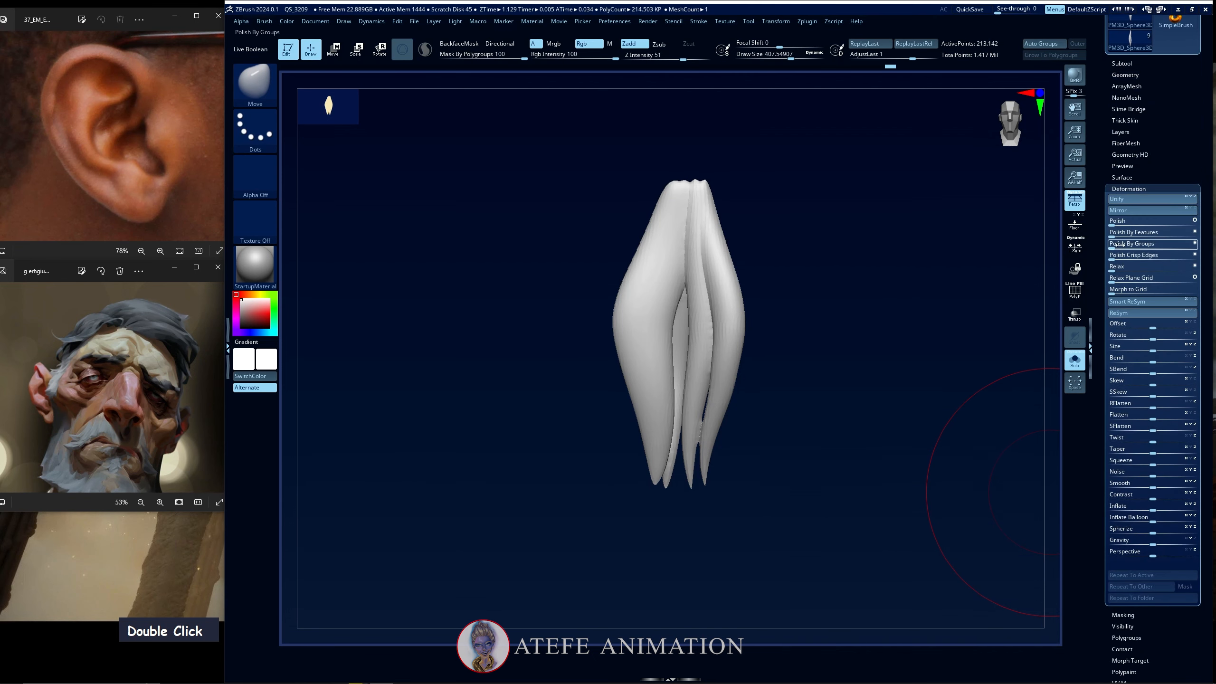
{"action": "scroll", "coordinate": [1148, 237], "scroll_direction": "up", "scroll_amount": 3}
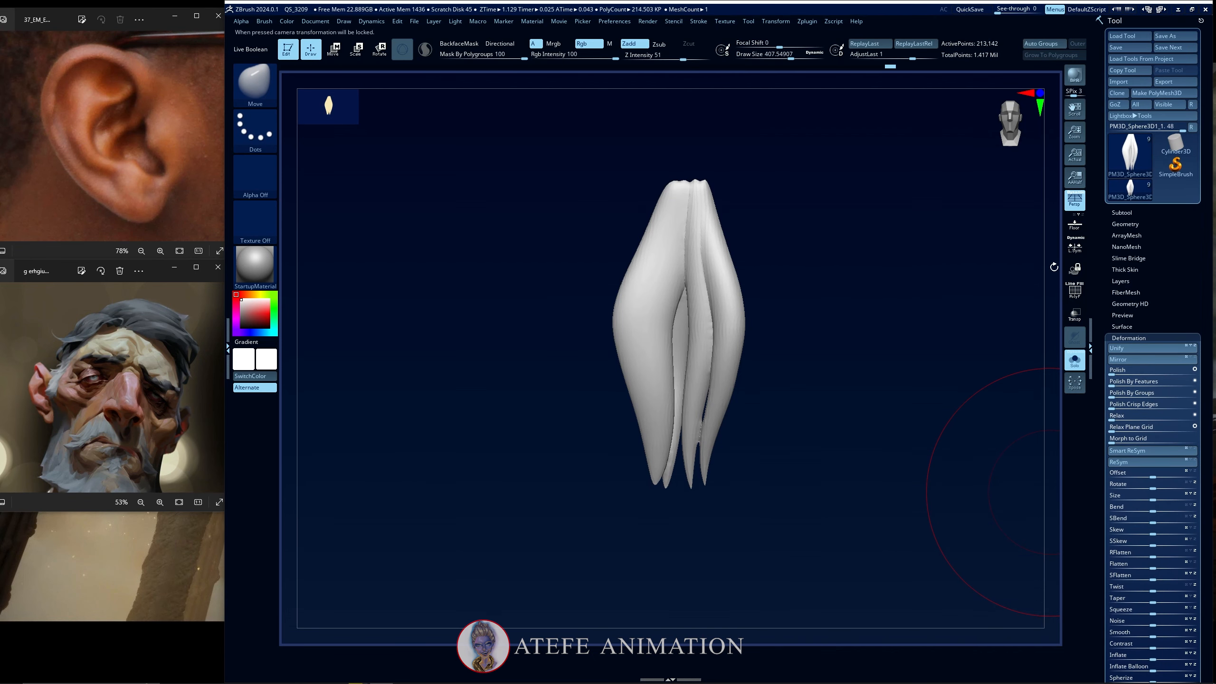
{"action": "left_click", "coordinate": [992, 378], "text": "ctrl"}
{"action": "left_click", "coordinate": [1126, 394]}
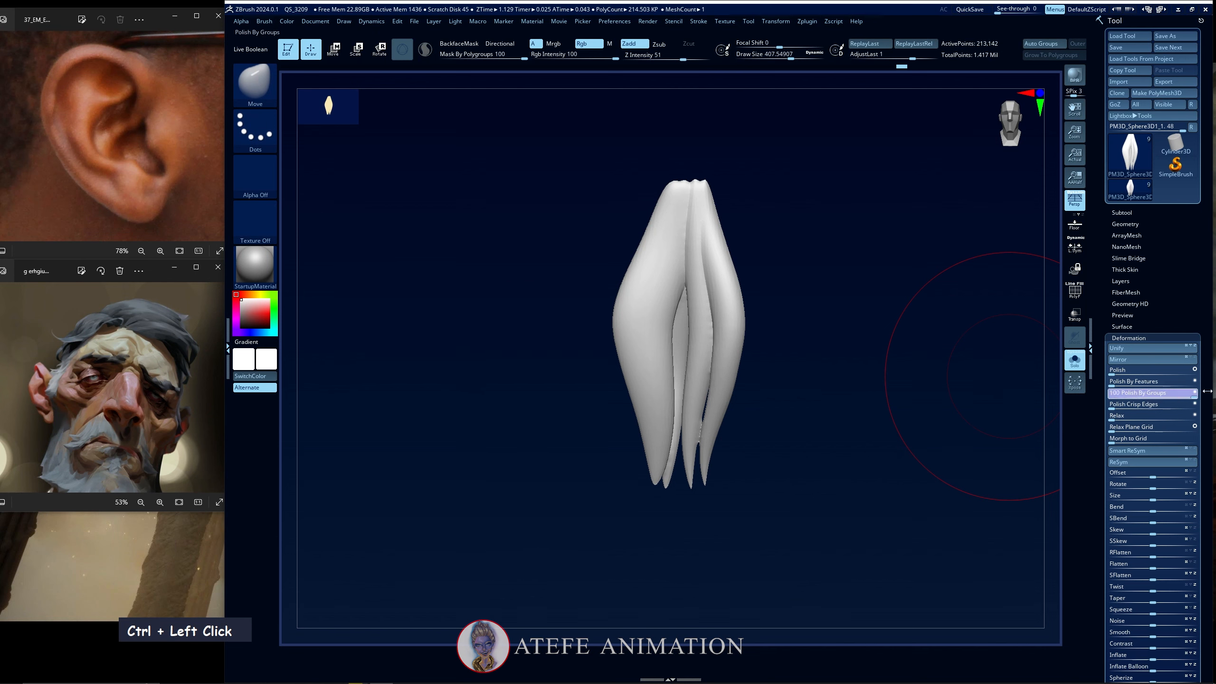
{"action": "left_click", "coordinate": [1129, 224]}
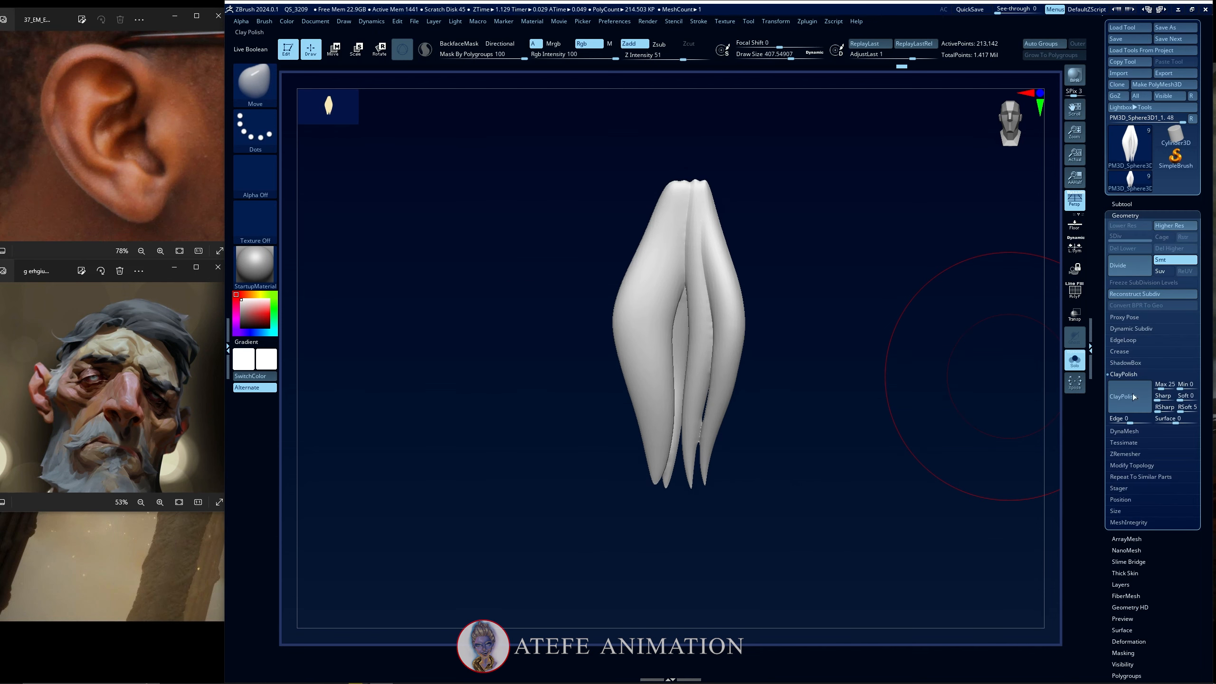
{"action": "left_click_drag", "start_coordinate": [875, 366], "coordinate": [814, 489], "text": "ctrl"}
Show the full head again and place the strand clump diagonally along the front hair above the character's right temple.
{"action": "left_click_drag", "start_coordinate": [909, 459], "coordinate": [807, 445]}
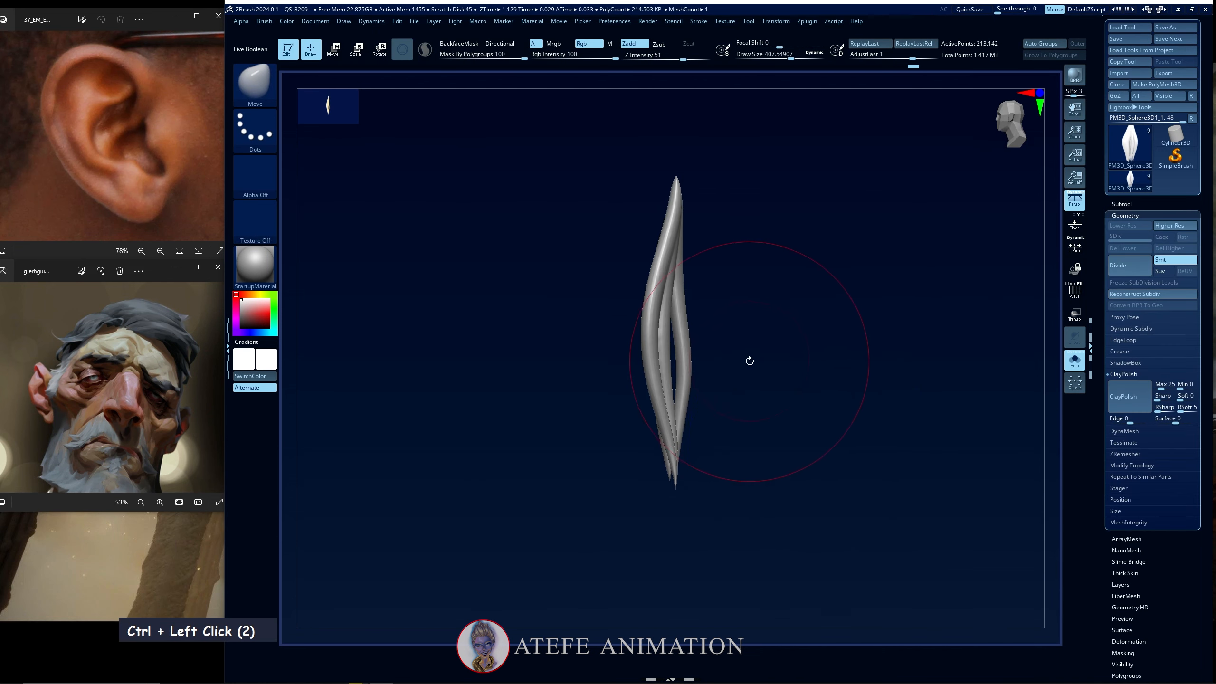
{"action": "mouse_move", "coordinate": [778, 381]}
{"action": "left_mouse_down"}
{"action": "mouse_move", "coordinate": [812, 374]}
{"action": "mouse_move", "coordinate": [686, 405]}
{"action": "left_mouse_up"}
{"action": "key", "text": "w"}
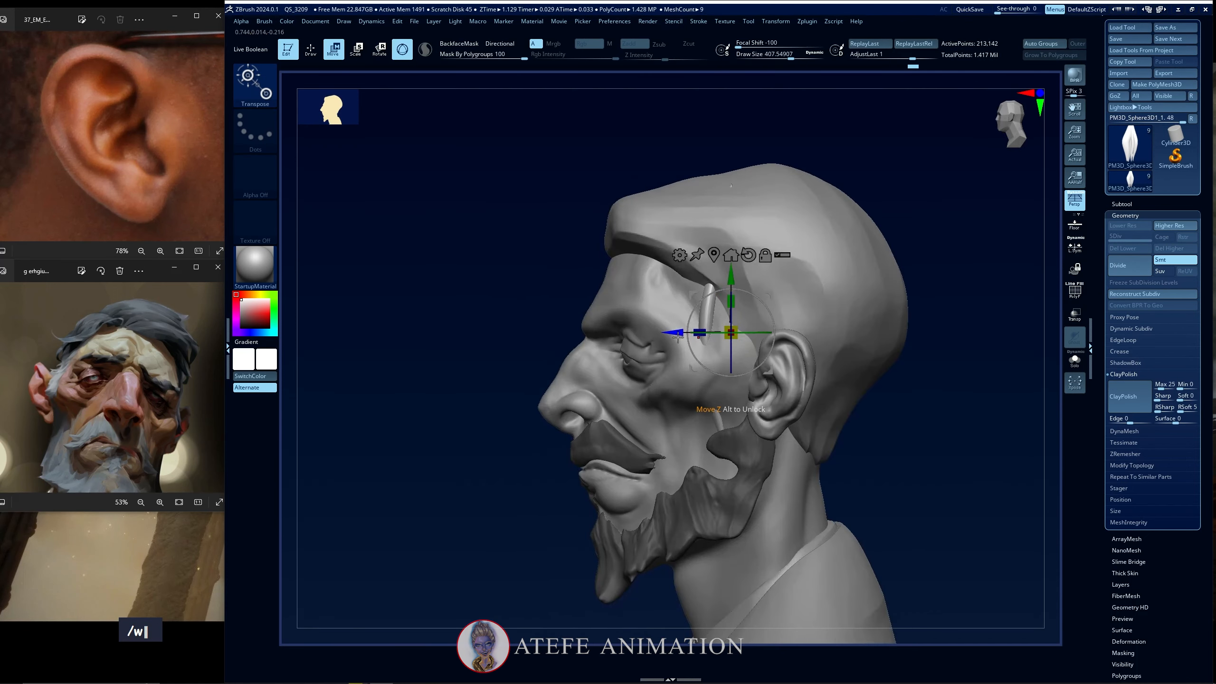
{"action": "mouse_move", "coordinate": [670, 333]}
{"action": "left_mouse_down"}
{"action": "mouse_move", "coordinate": [529, 338]}
{"action": "mouse_move", "coordinate": [807, 330]}
{"action": "mouse_move", "coordinate": [679, 332]}
{"action": "mouse_move", "coordinate": [628, 284]}
{"action": "mouse_move", "coordinate": [634, 314]}
{"action": "mouse_move", "coordinate": [615, 302]}
{"action": "mouse_move", "coordinate": [621, 318]}
{"action": "mouse_move", "coordinate": [580, 293]}
{"action": "mouse_move", "coordinate": [618, 284]}
{"action": "mouse_move", "coordinate": [557, 271]}
{"action": "left_mouse_up"}
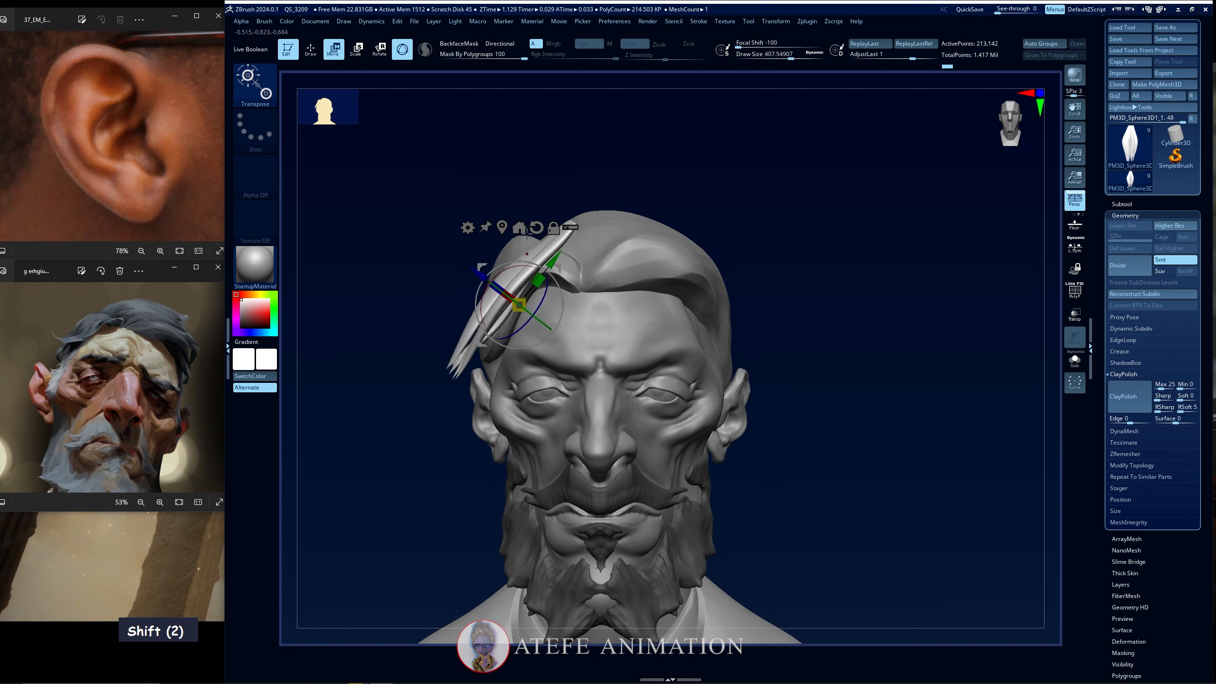
Add a Bend Curve deformer to the strand clump and arch it from the hair parting down to the right temple.
{"action": "left_click", "coordinate": [475, 231]}
{"action": "left_click", "coordinate": [596, 232]}
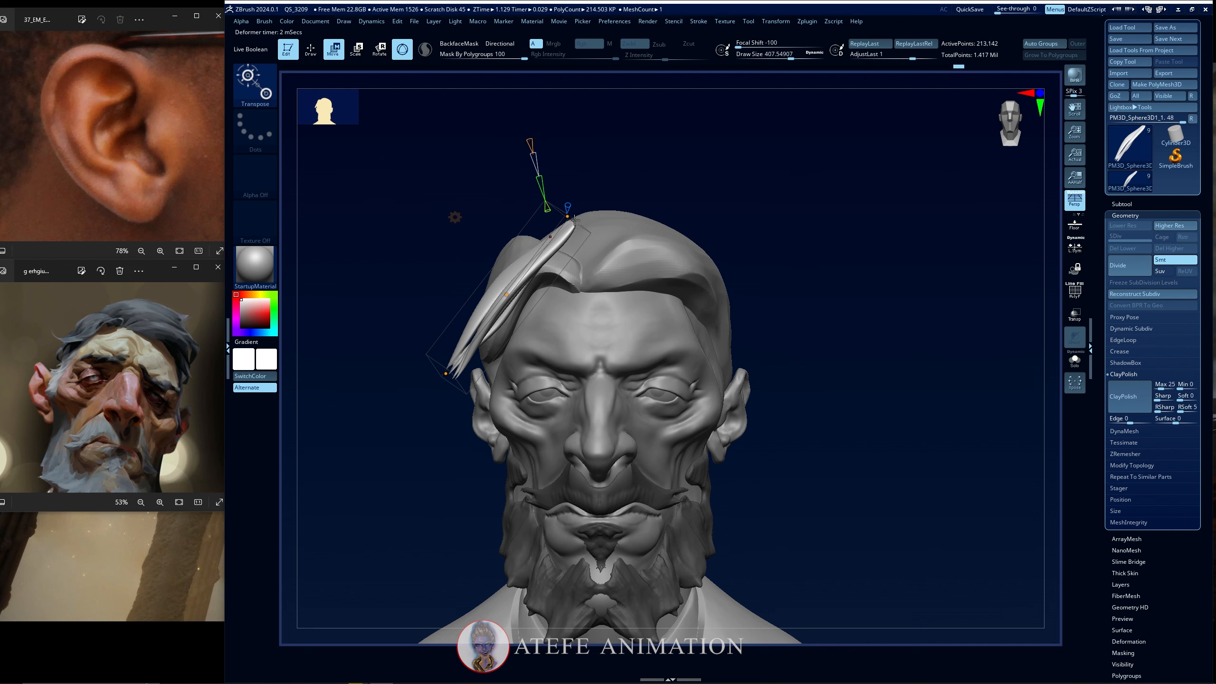
{"action": "left_click_drag", "start_coordinate": [567, 217], "coordinate": [580, 278]}
{"action": "left_click_drag", "start_coordinate": [512, 308], "coordinate": [485, 271]}
{"action": "left_click_drag", "start_coordinate": [363, 462], "coordinate": [459, 459], "text": "shift"}
{"action": "left_click_drag", "start_coordinate": [500, 368], "coordinate": [426, 360]}
{"action": "left_click_drag", "start_coordinate": [621, 353], "coordinate": [579, 341], "text": "shift"}
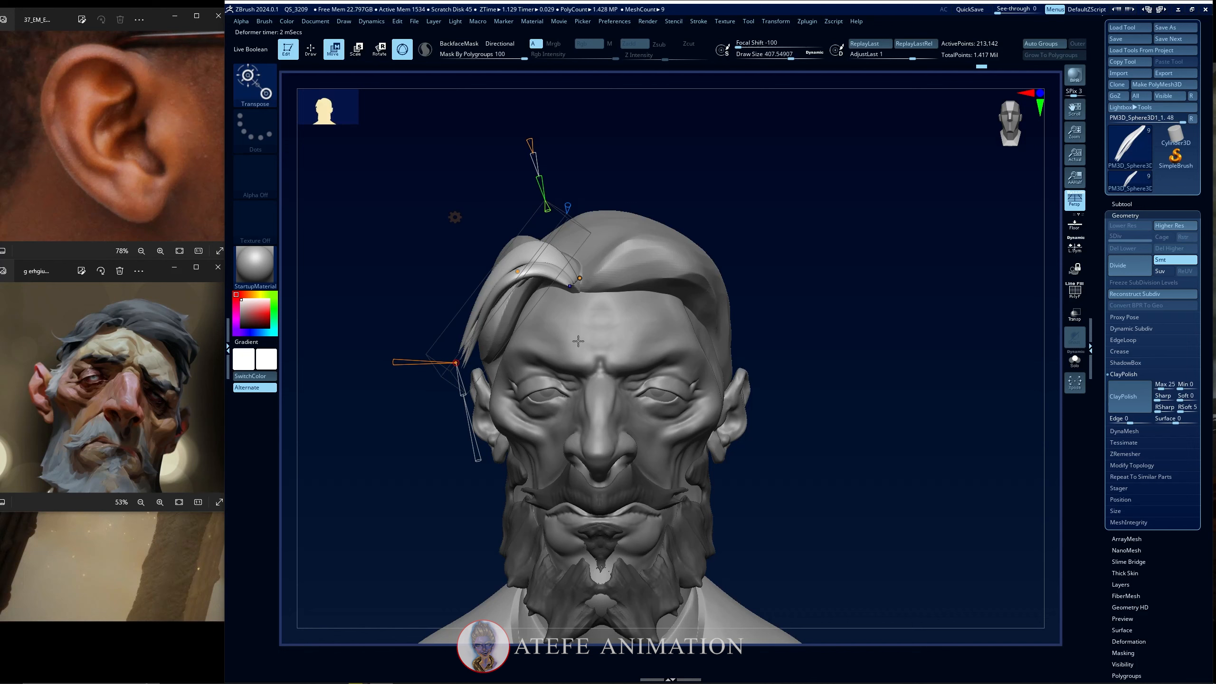
Reposition the curve's parting end and middle point so the strands follow the front hair in the front and underside views.
{"action": "left_click", "coordinate": [518, 271]}
{"action": "left_click_drag", "start_coordinate": [580, 278], "coordinate": [596, 368]}
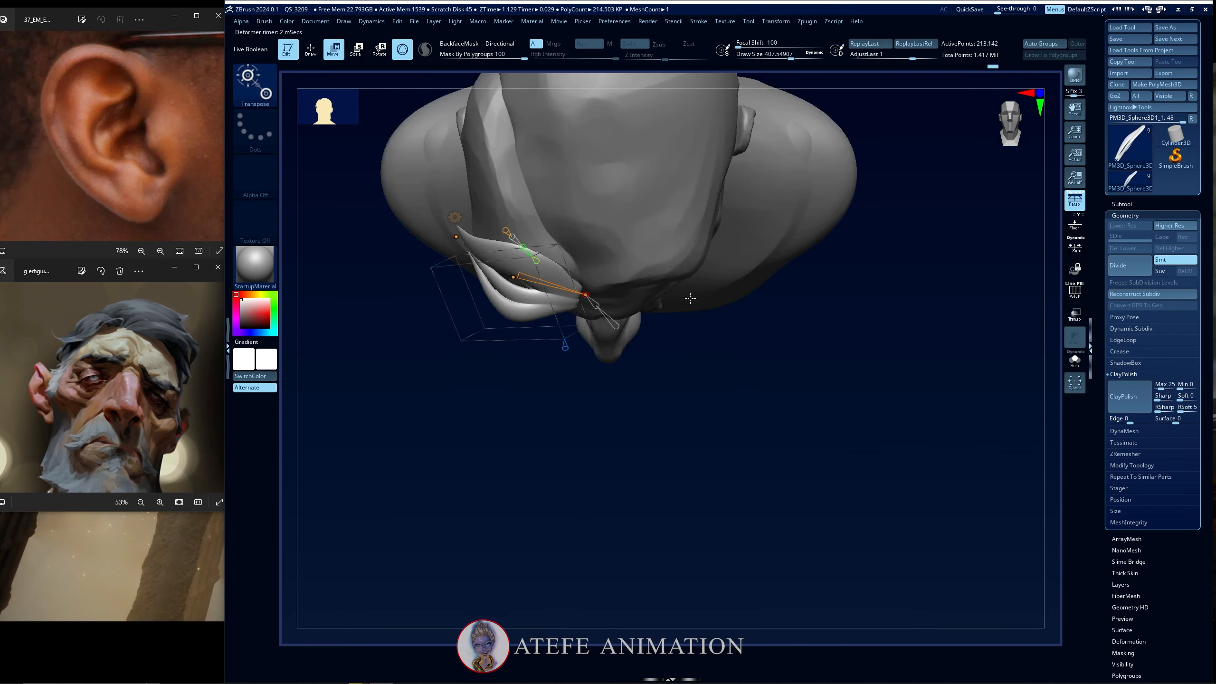
{"action": "left_click_drag", "start_coordinate": [580, 284], "coordinate": [594, 281]}
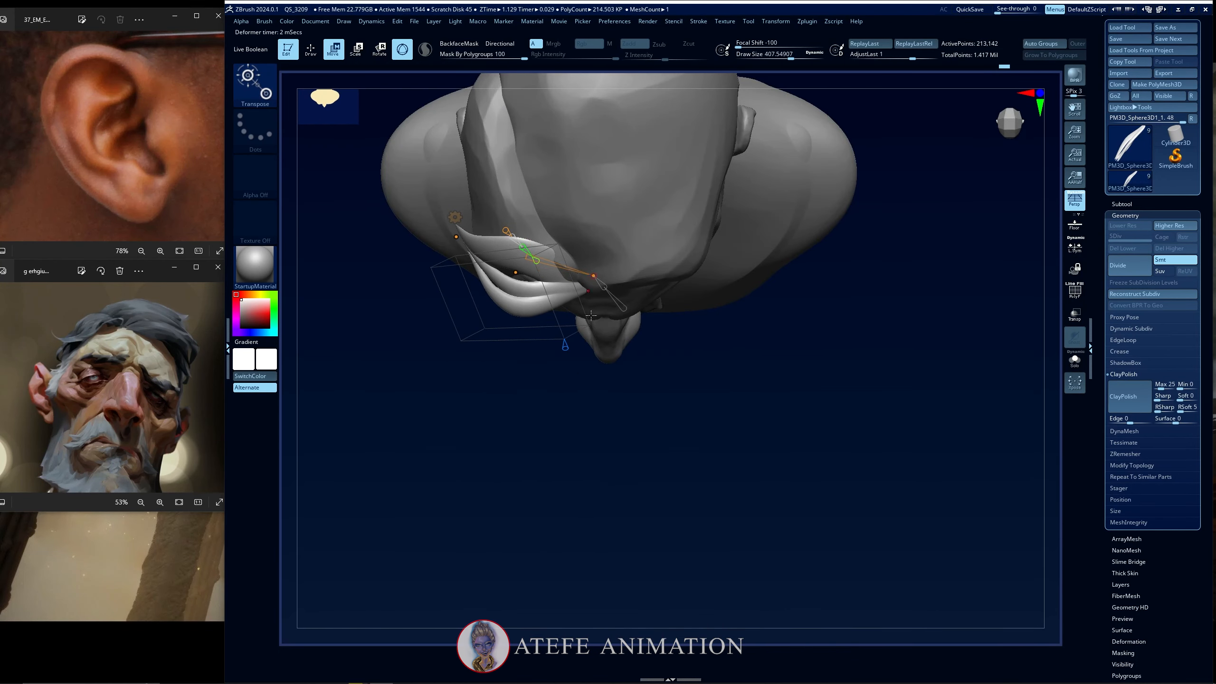
{"action": "left_click_drag", "start_coordinate": [587, 393], "coordinate": [584, 333], "text": "shift"}
{"action": "left_click_drag", "start_coordinate": [594, 286], "coordinate": [596, 283]}
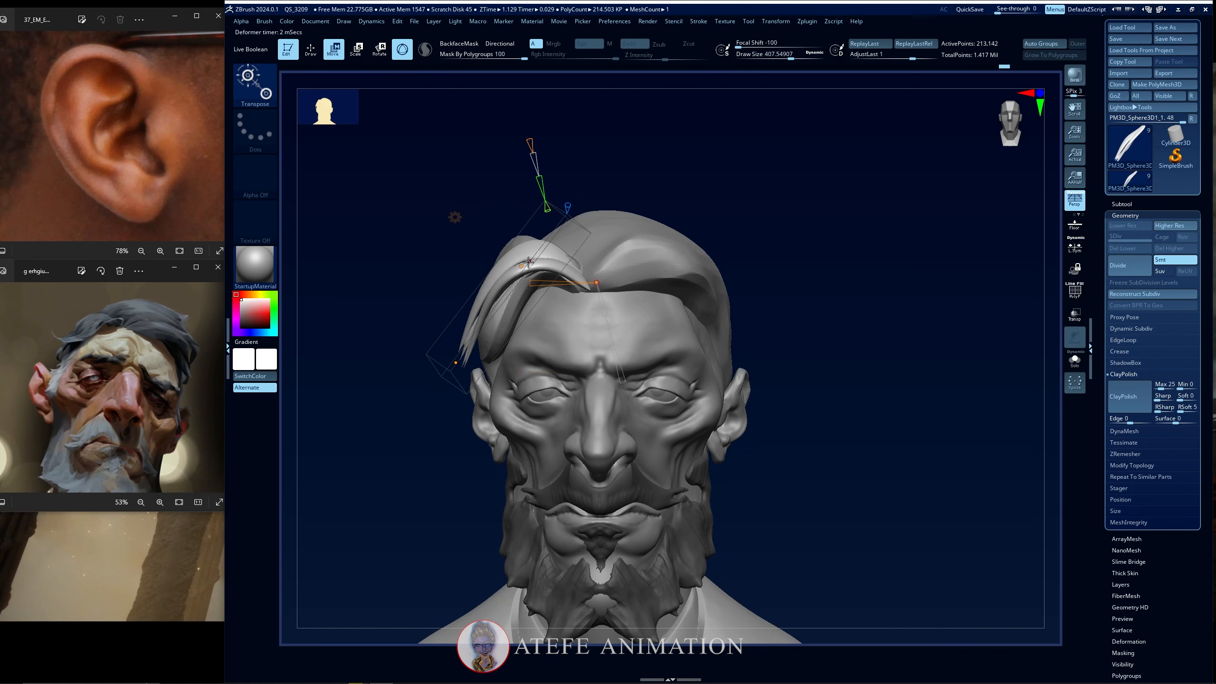
{"action": "left_click_drag", "start_coordinate": [523, 266], "coordinate": [527, 261]}
{"action": "left_click_drag", "start_coordinate": [597, 284], "coordinate": [593, 287]}
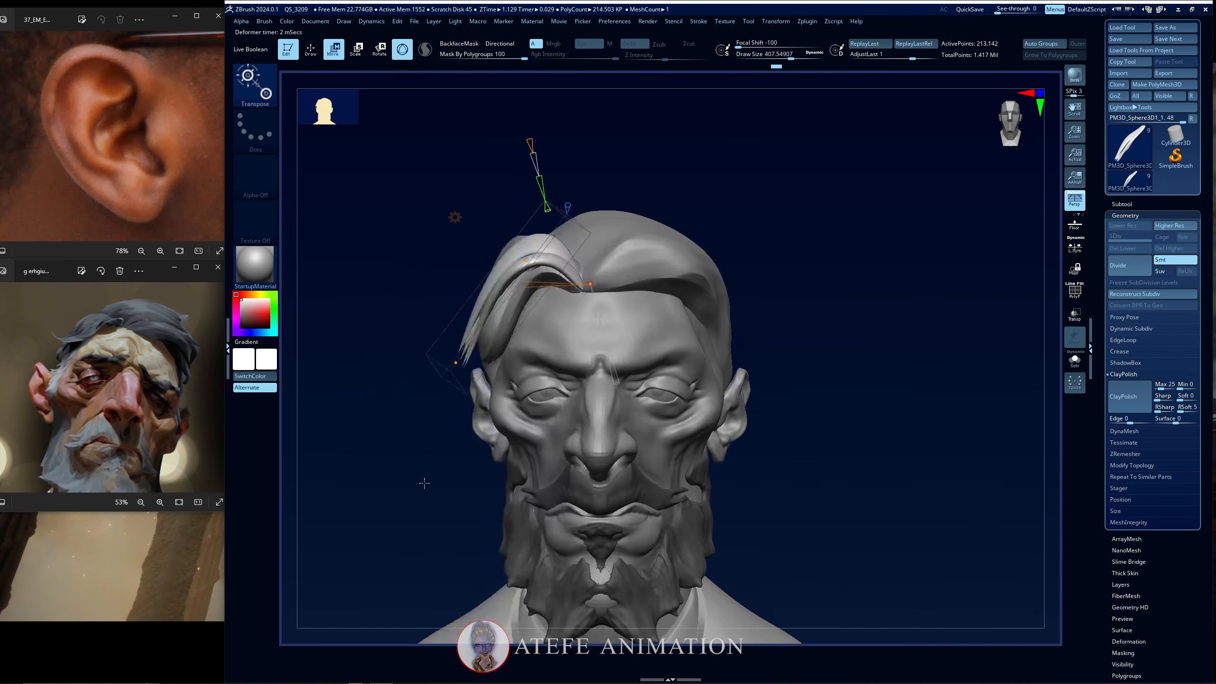
Undo the last curve adjustment and reshape the curve so the strands' lower tips flick outward from the temple.
{"action": "left_click_drag", "start_coordinate": [424, 483], "coordinate": [507, 310], "text": "shift"}
{"action": "key", "text": "ctrl+z"}
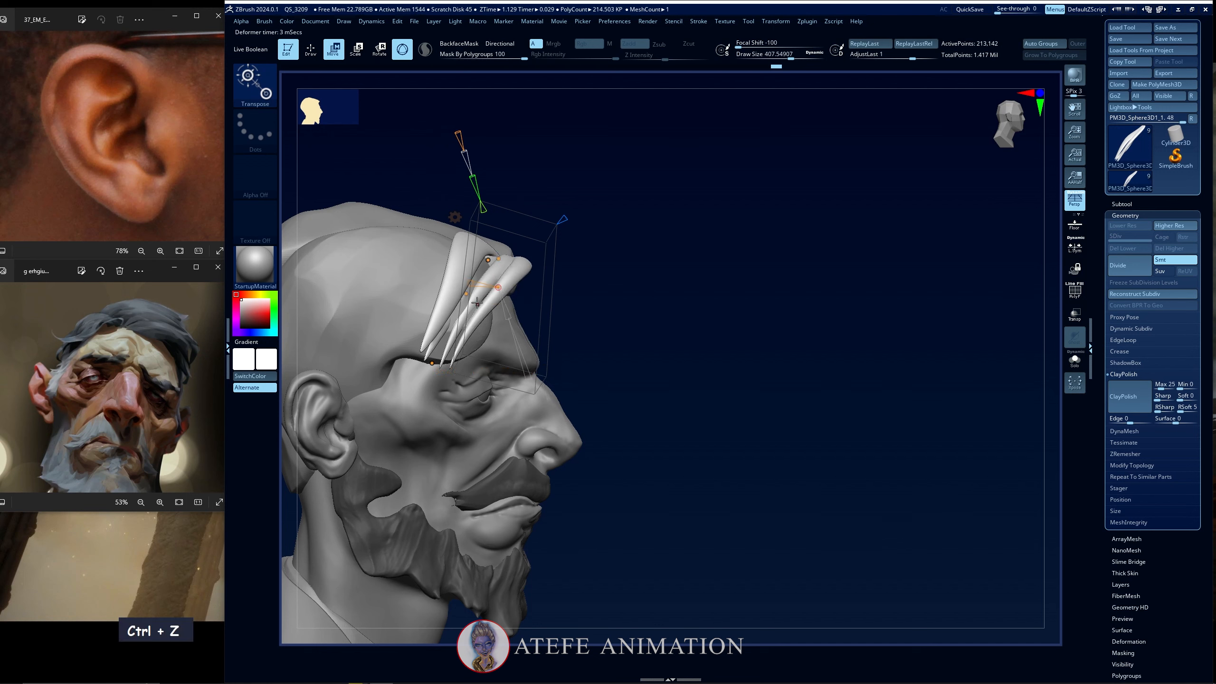
{"action": "left_click_drag", "start_coordinate": [477, 302], "coordinate": [383, 378]}
{"action": "left_click_drag", "start_coordinate": [455, 361], "coordinate": [572, 256]}
{"action": "mouse_move", "coordinate": [589, 191]}
{"action": "left_mouse_down", "text": "shift"}
{"action": "mouse_move", "coordinate": [654, 185]}
{"action": "mouse_move", "coordinate": [591, 196]}
{"action": "left_mouse_up", "text": "shift"}
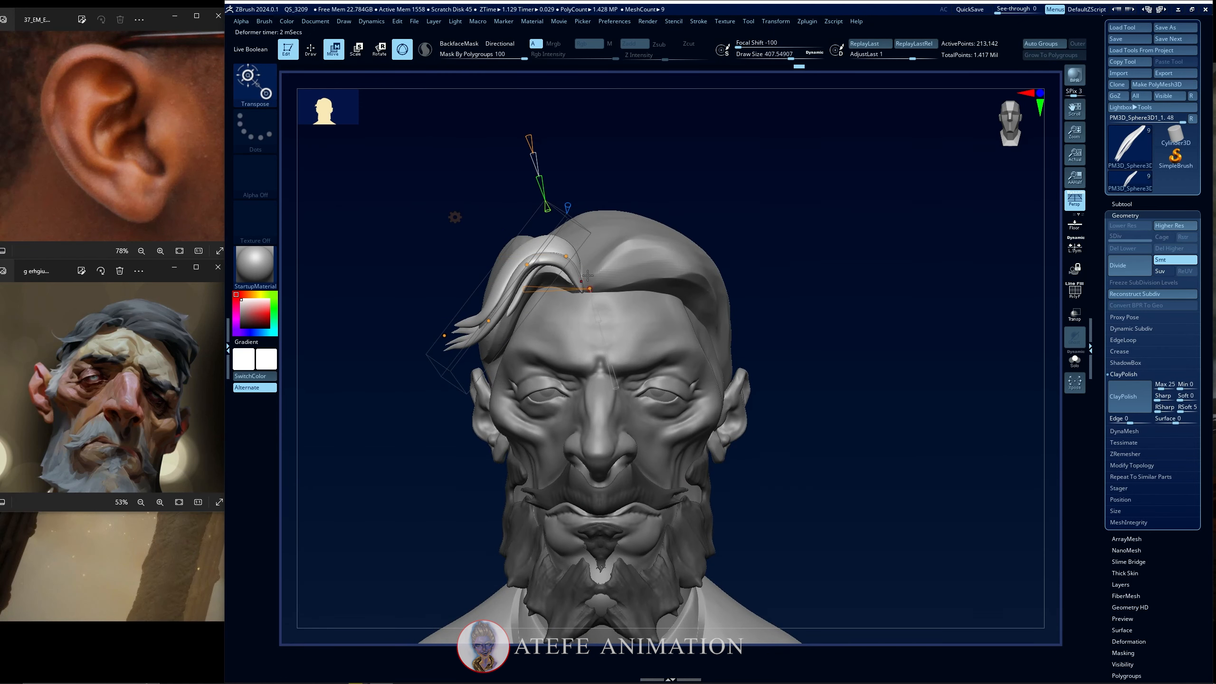
Undo the latest Bend Curve adjustments and readjust the curve's lower points so the strands sweep over the right temple.
{"action": "key", "text": "ctrl+z"}
{"action": "key", "text": "ctrl+z"}
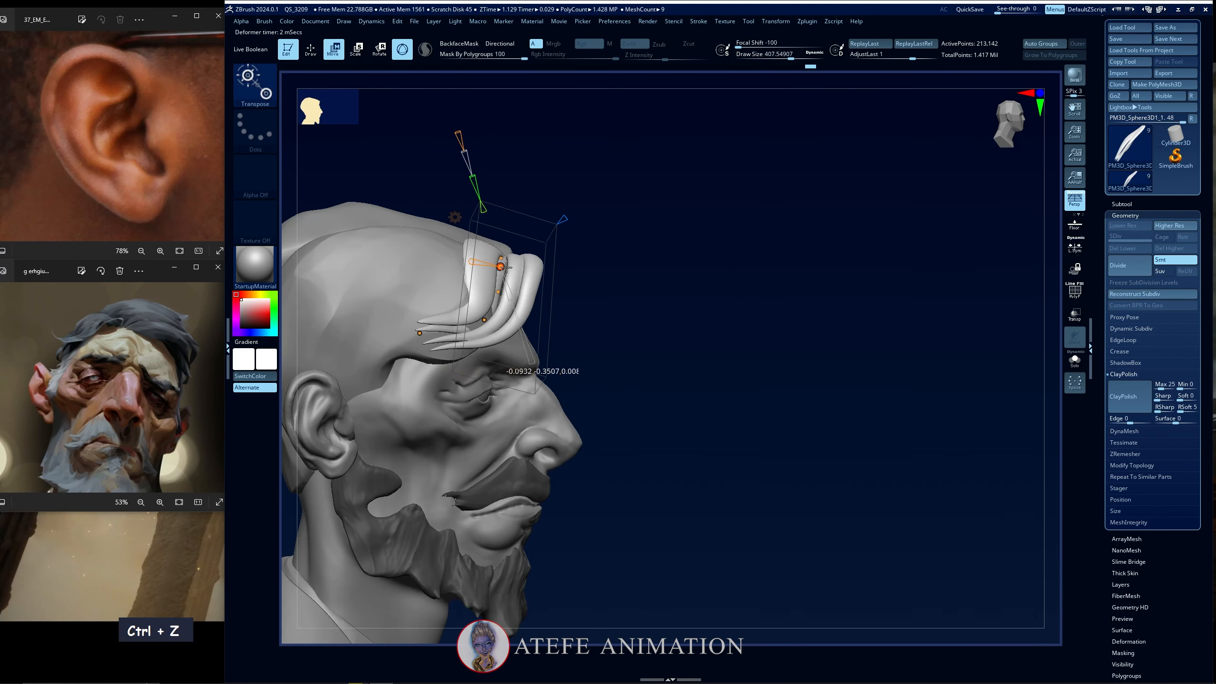
{"action": "key", "text": "ctrl+z"}
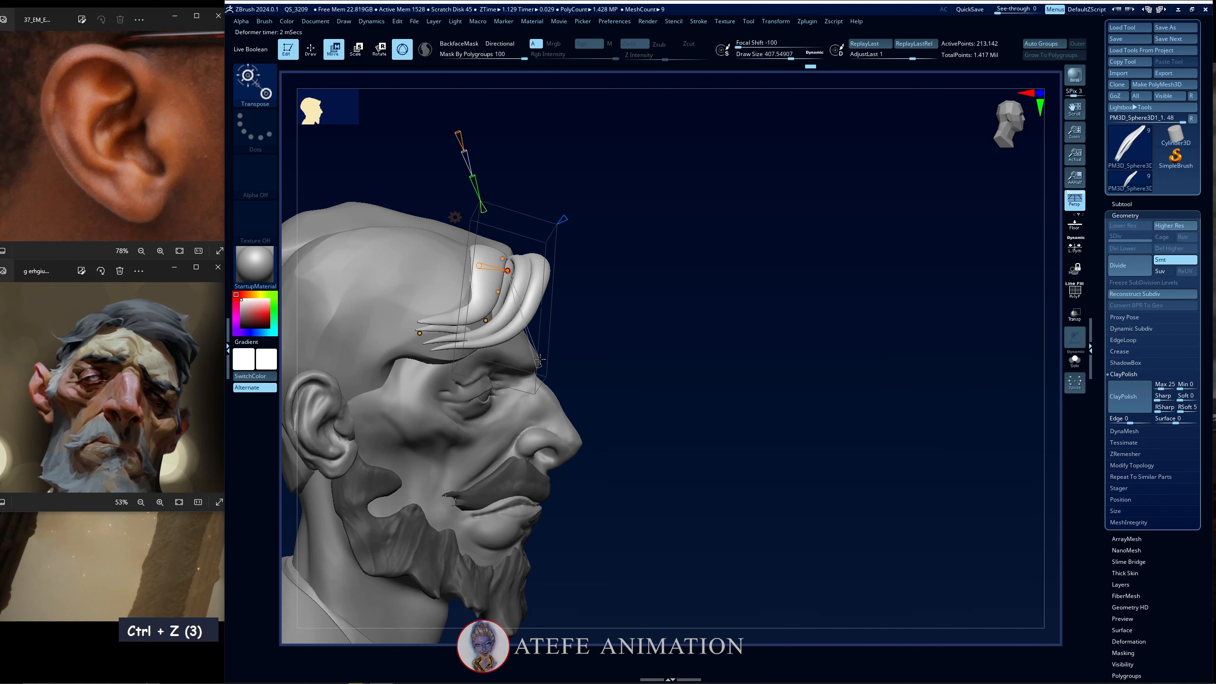
{"action": "key", "text": "ctrl+z"}
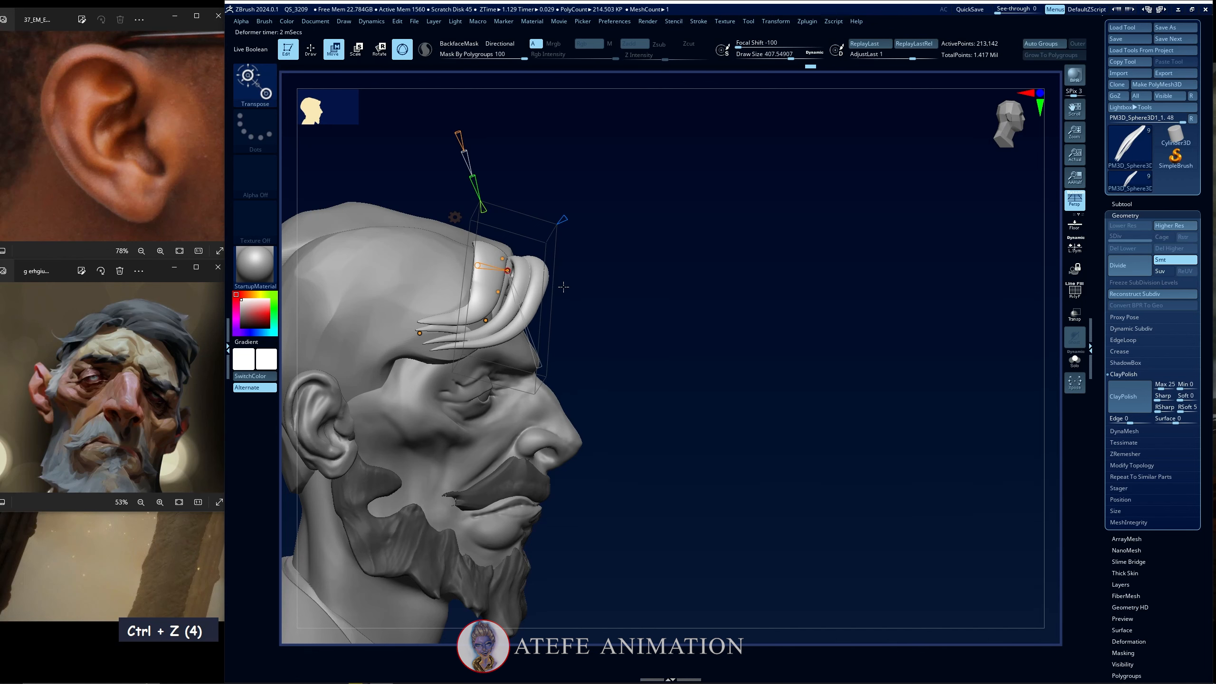
{"action": "left_click_drag", "start_coordinate": [471, 286], "coordinate": [470, 285]}
{"action": "right_click_drag", "start_coordinate": [541, 288], "coordinate": [491, 292]}
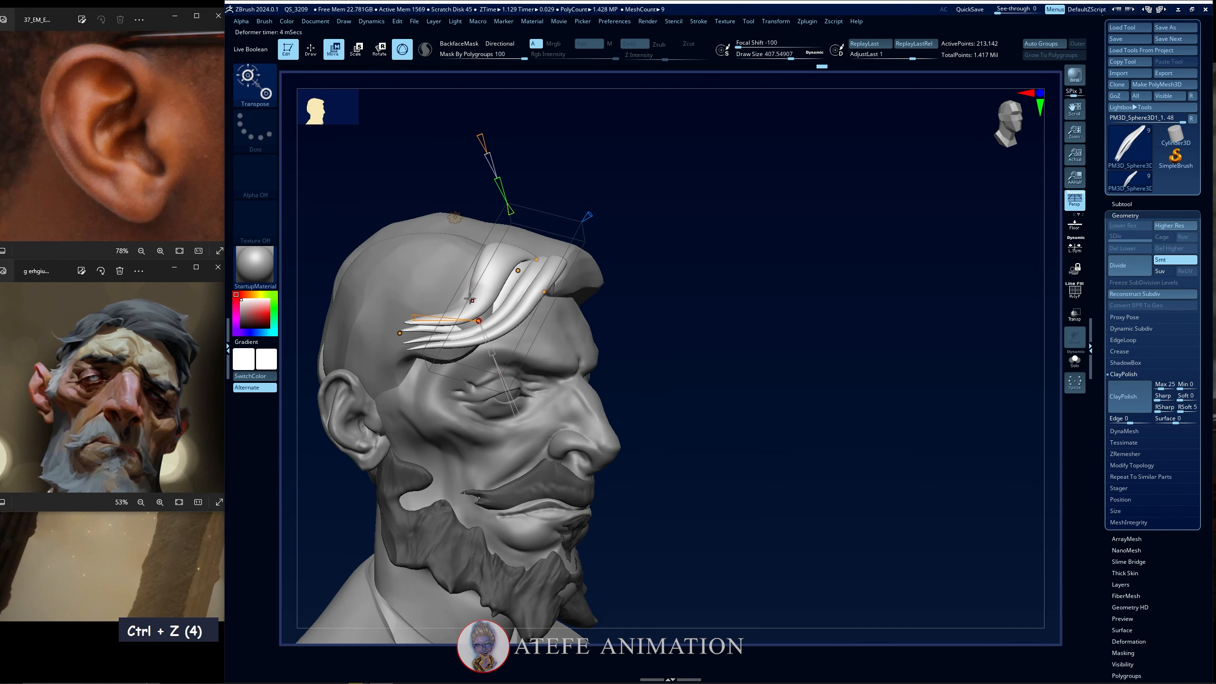
{"action": "double_click", "coordinate": [404, 311]}
{"action": "right_click_drag", "start_coordinate": [398, 305], "coordinate": [336, 306]}
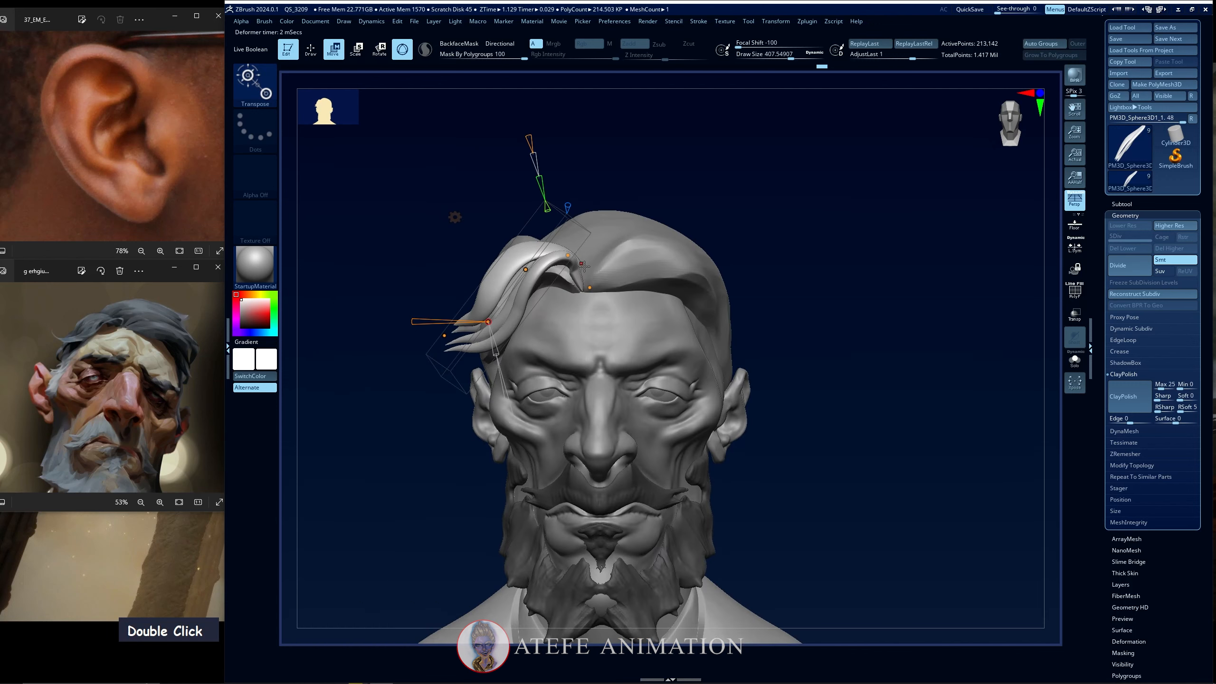
Fine-tune the curve's parting end, undo the unwanted shift, and accept the Bend Curve deformation on the strand clump.
{"action": "left_click_drag", "start_coordinate": [574, 289], "coordinate": [590, 287]}
{"action": "key", "text": "ctrl+z"}
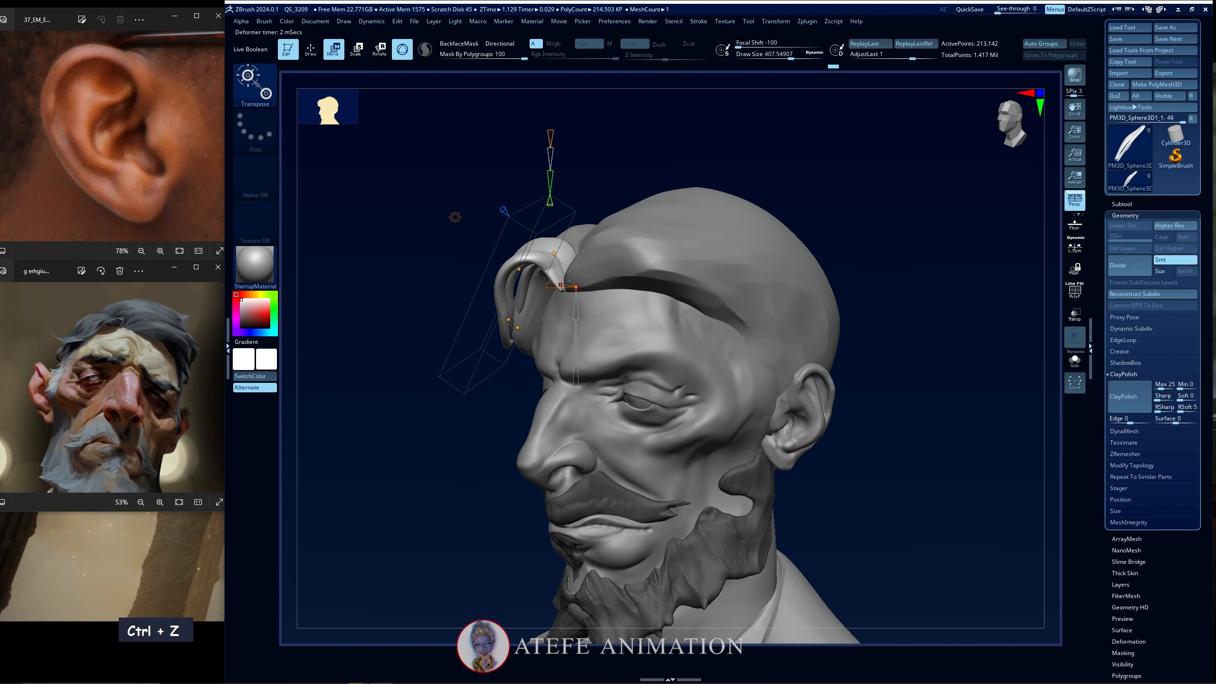
{"action": "right_click_drag", "start_coordinate": [584, 295], "coordinate": [790, 297]}
{"action": "left_click_drag", "start_coordinate": [804, 326], "coordinate": [825, 282], "text": "alt"}
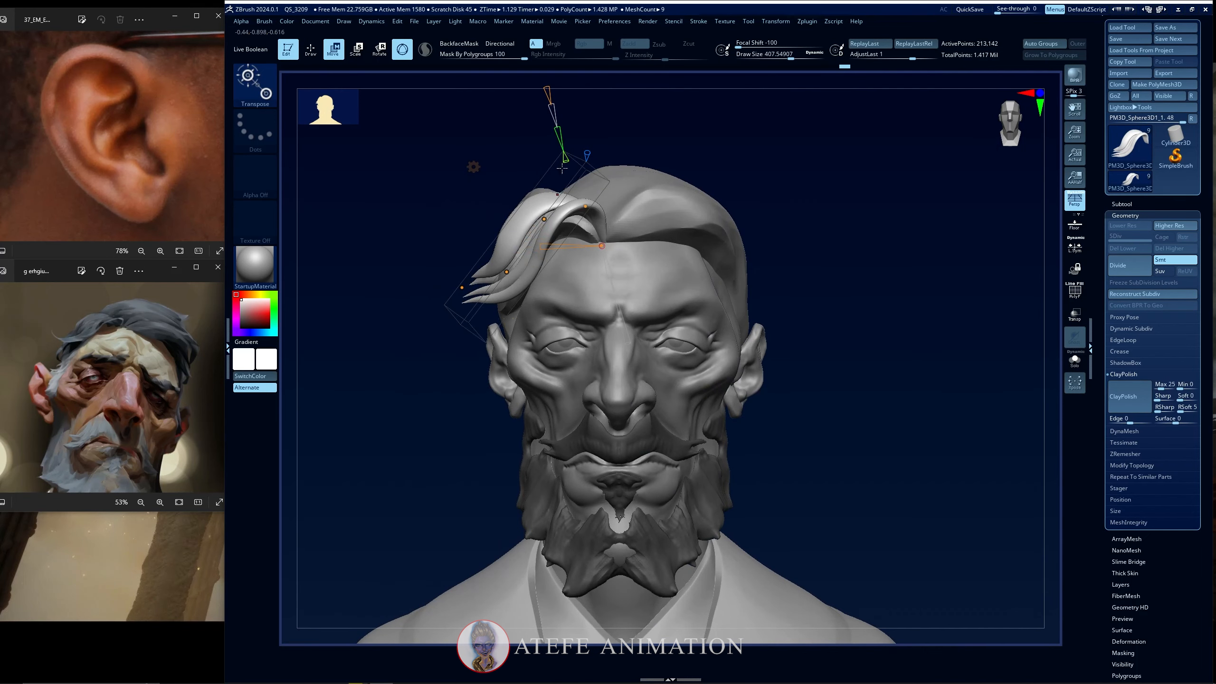
{"action": "left_click", "coordinate": [474, 167]}
{"action": "left_click", "coordinate": [655, 167]}
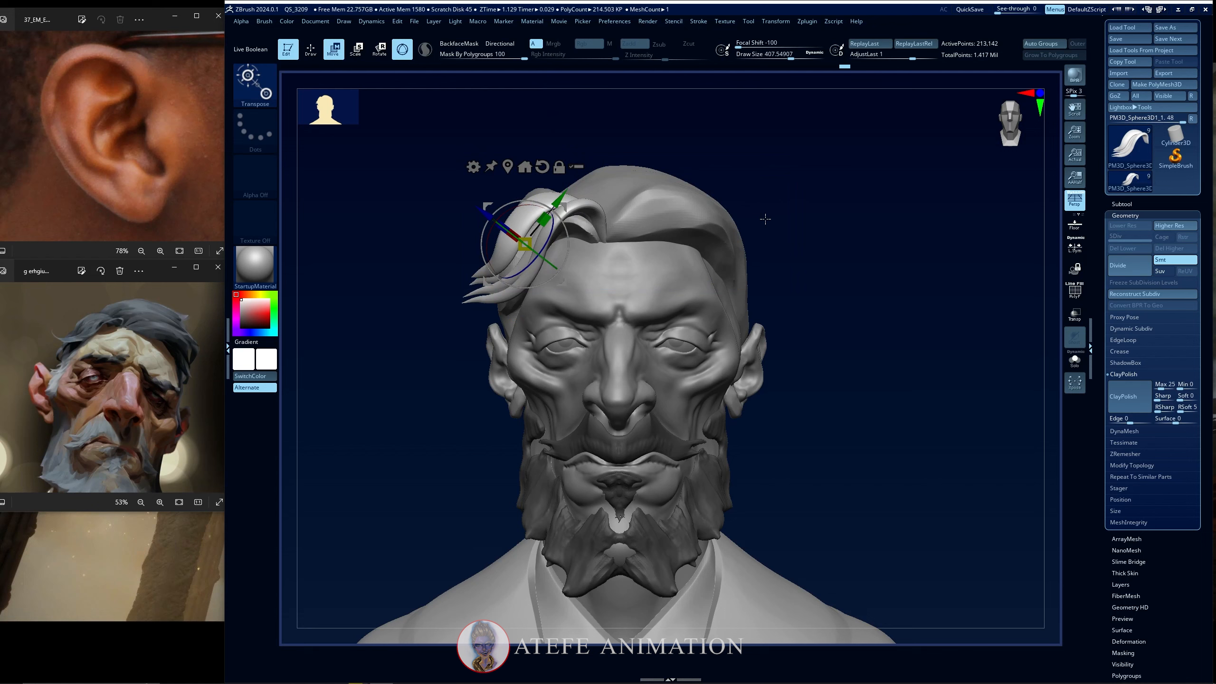
Return to Draw mode with the Move brush and update the strand clump's DynaMesh.
{"action": "key", "text": "q"}
{"action": "left_click", "coordinate": [828, 263], "text": "ctrl"}
{"action": "mouse_move", "coordinate": [828, 268]}
{"action": "left_mouse_down"}
{"action": "mouse_move", "coordinate": [826, 311]}
{"action": "mouse_move", "coordinate": [840, 314]}
{"action": "mouse_move", "coordinate": [823, 312]}
{"action": "left_mouse_up"}
{"action": "left_click", "coordinate": [745, 314], "text": "alt"}
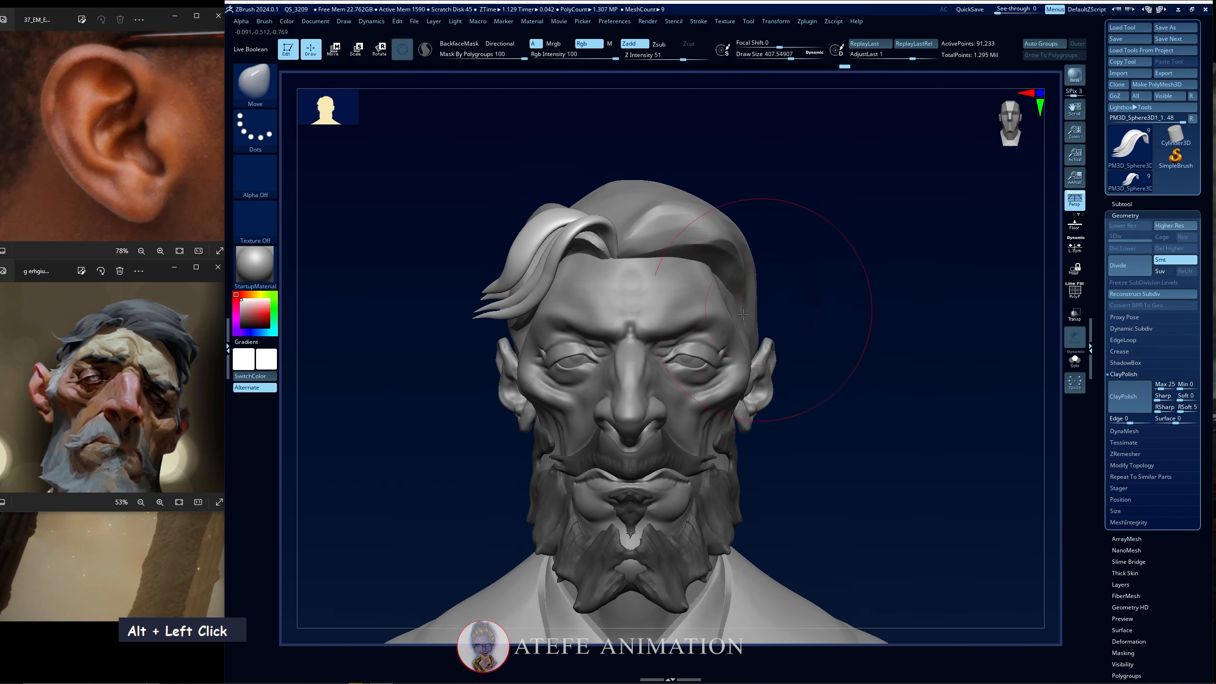
Switch to the Extract7 hair piece beneath the strands and return to the strand clump subtool.
{"action": "key", "text": "n"}
{"action": "left_click", "coordinate": [607, 347]}
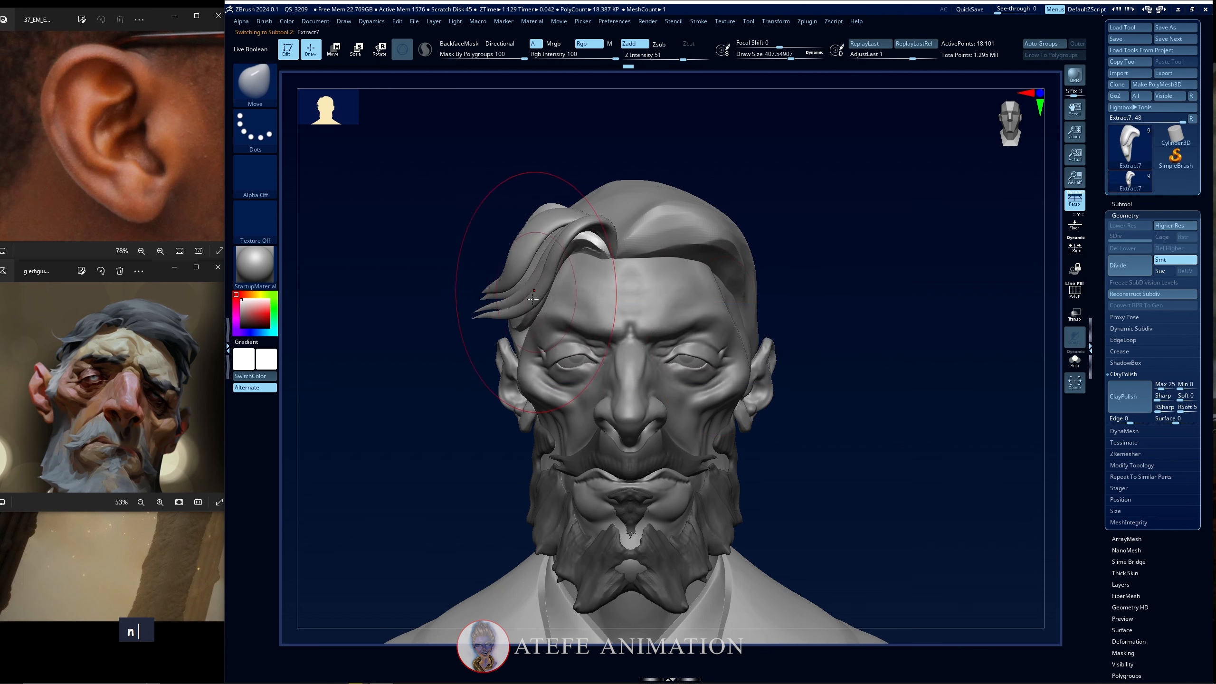
{"action": "mouse_move", "coordinate": [532, 299]}
{"action": "right_mouse_down"}
{"action": "mouse_move", "coordinate": [694, 292]}
{"action": "mouse_move", "coordinate": [615, 285]}
{"action": "right_mouse_up"}
{"action": "key", "text": "w"}
{"action": "key", "text": "n"}
{"action": "left_click", "coordinate": [599, 279]}
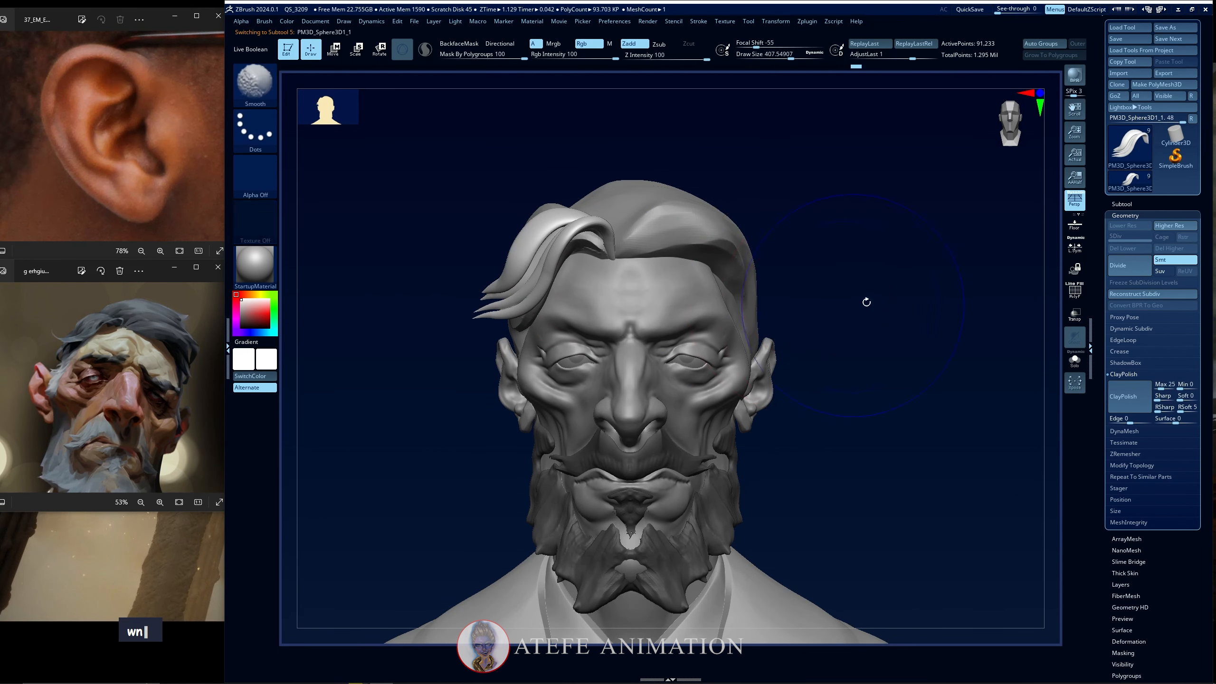
Apply ClayPolish to the strand clump and clear its mask, undoing the stray changes.
{"action": "double_click", "coordinate": [1130, 394]}
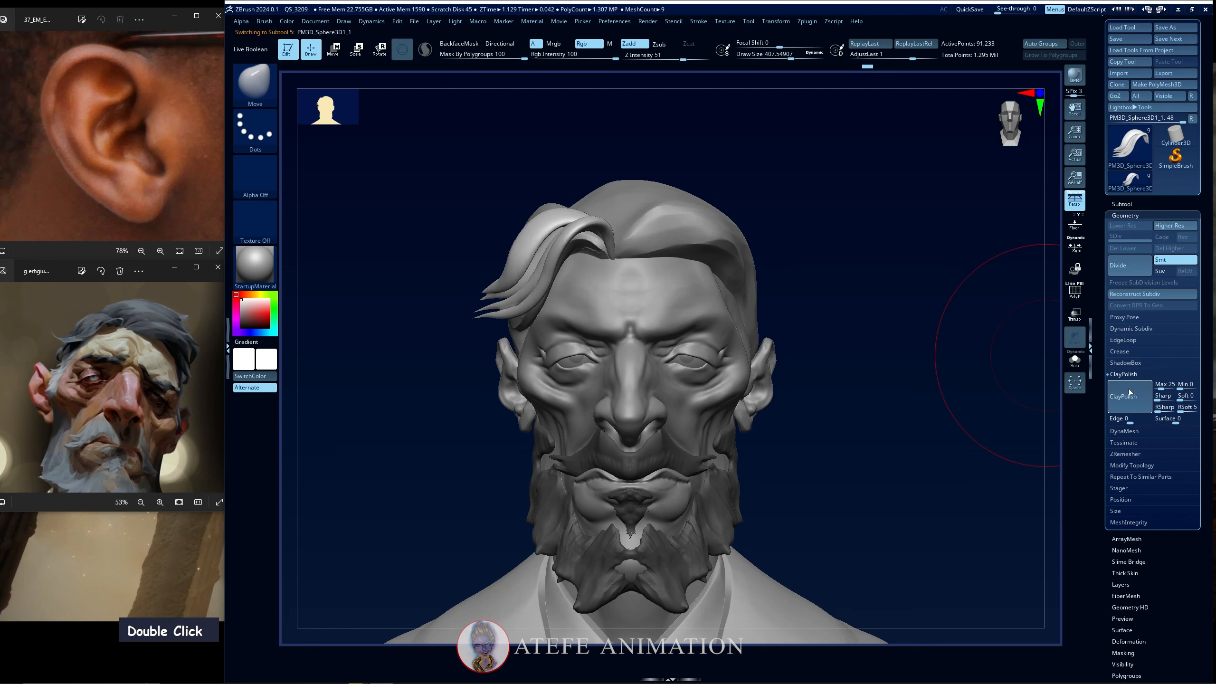
{"action": "left_click", "coordinate": [950, 345], "text": "ctrl"}
{"action": "key", "text": "ctrl+z"}
{"action": "key", "text": "ctrl+z"}
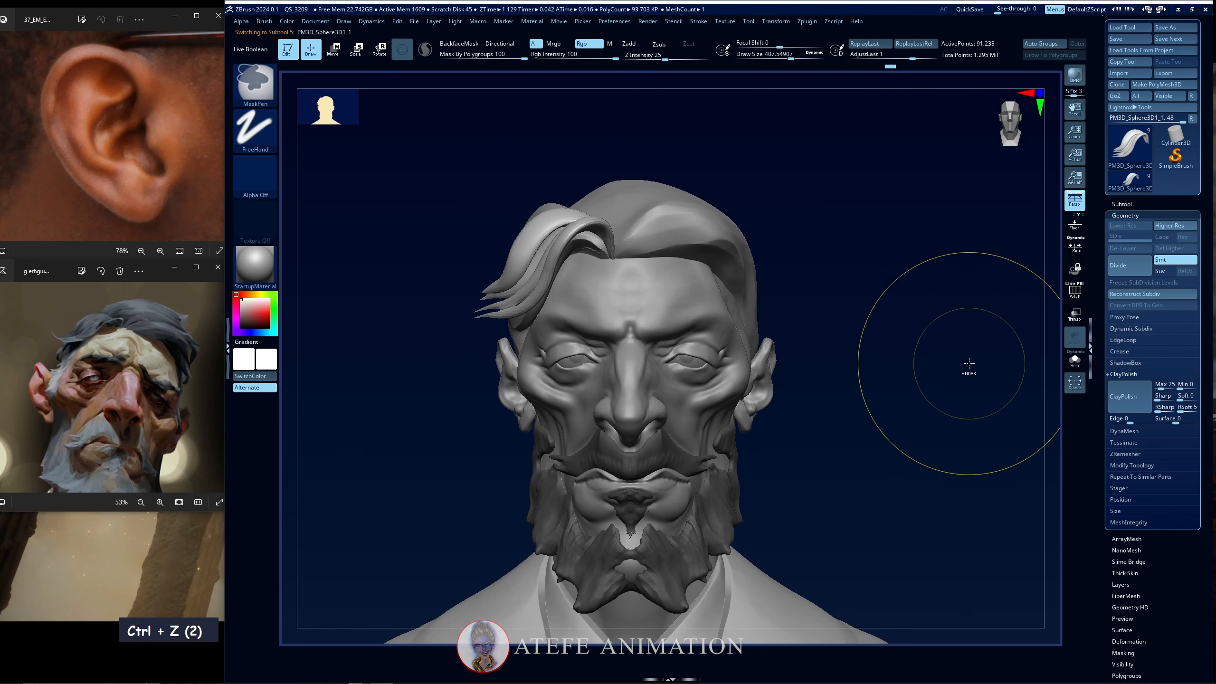
{"action": "key", "text": "ctrl+z"}
{"action": "left_click", "coordinate": [912, 356], "text": "ctrl"}
{"action": "mouse_move", "coordinate": [912, 356]}
{"action": "left_mouse_down"}
{"action": "mouse_move", "coordinate": [947, 361]}
{"action": "mouse_move", "coordinate": [931, 365]}
{"action": "left_mouse_up"}
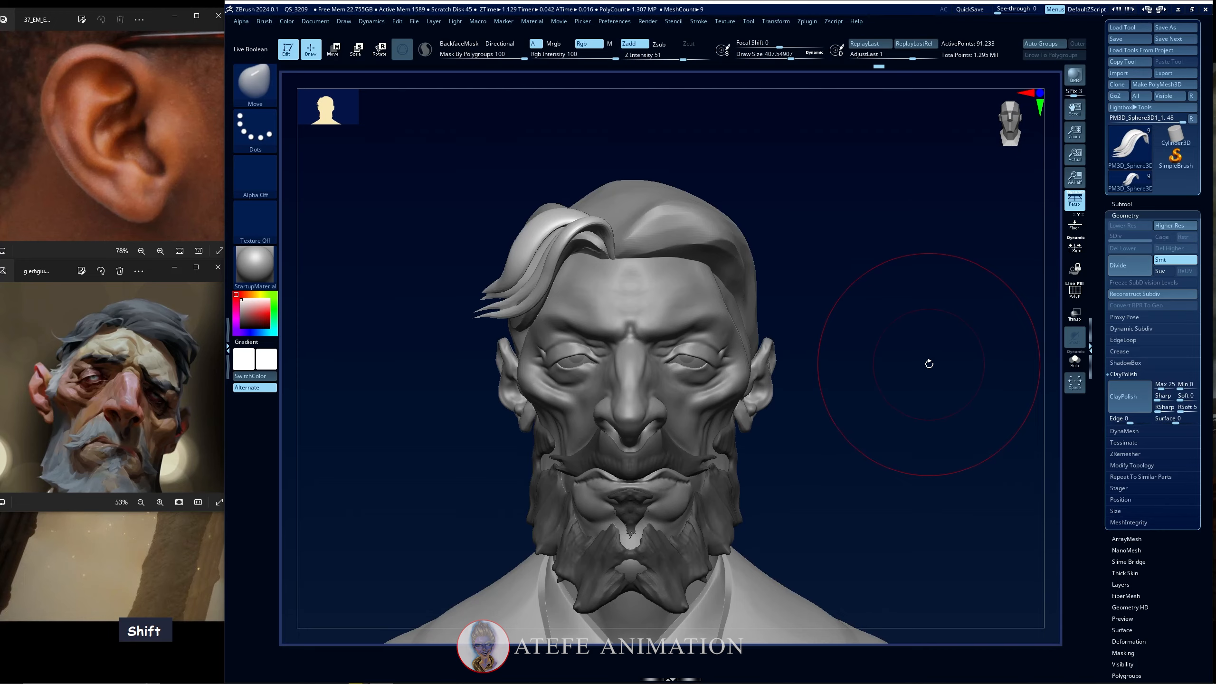